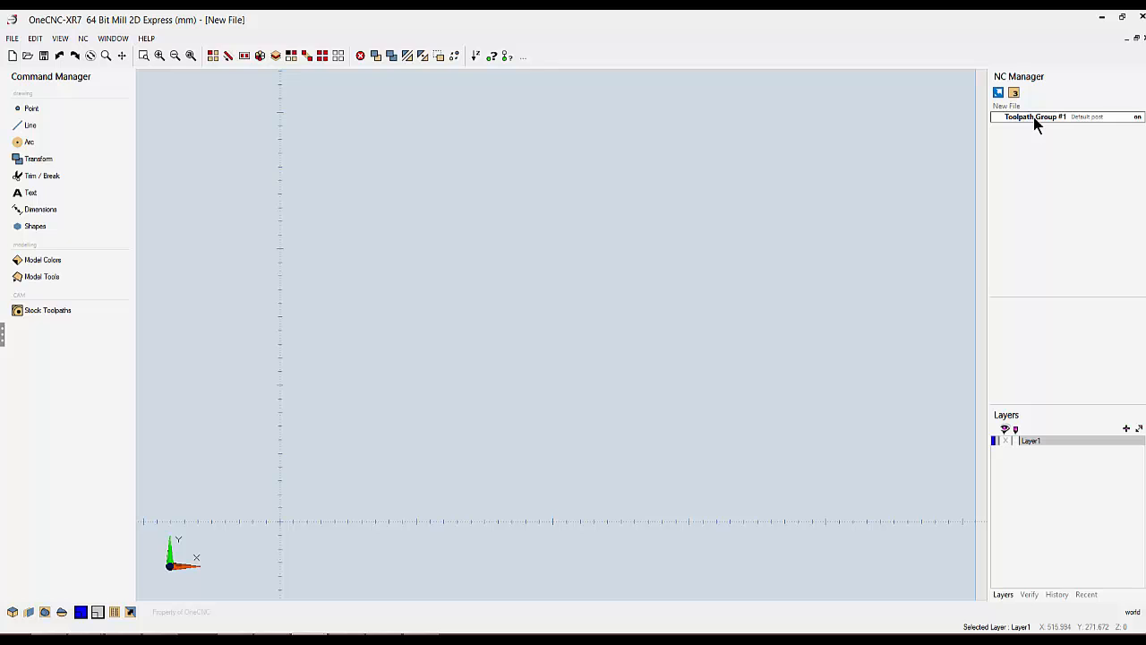
# Set the post processor of Toolpath Group #1 to Haas.
pyautogui.rightClick(1033, 117)
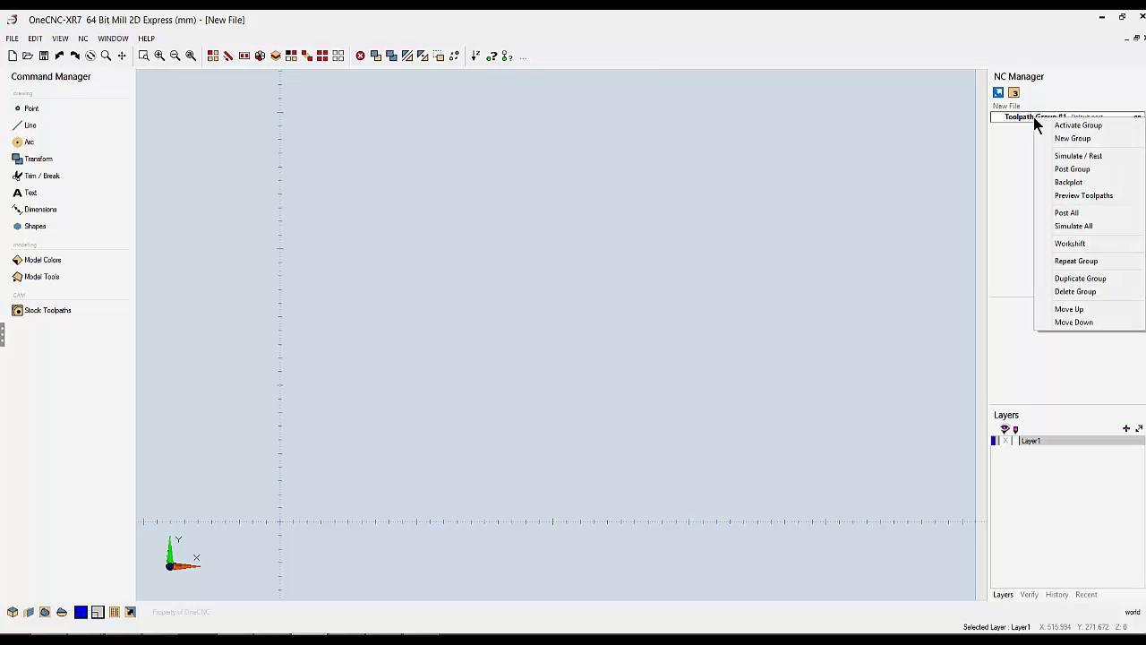
pyautogui.click(1062, 169)
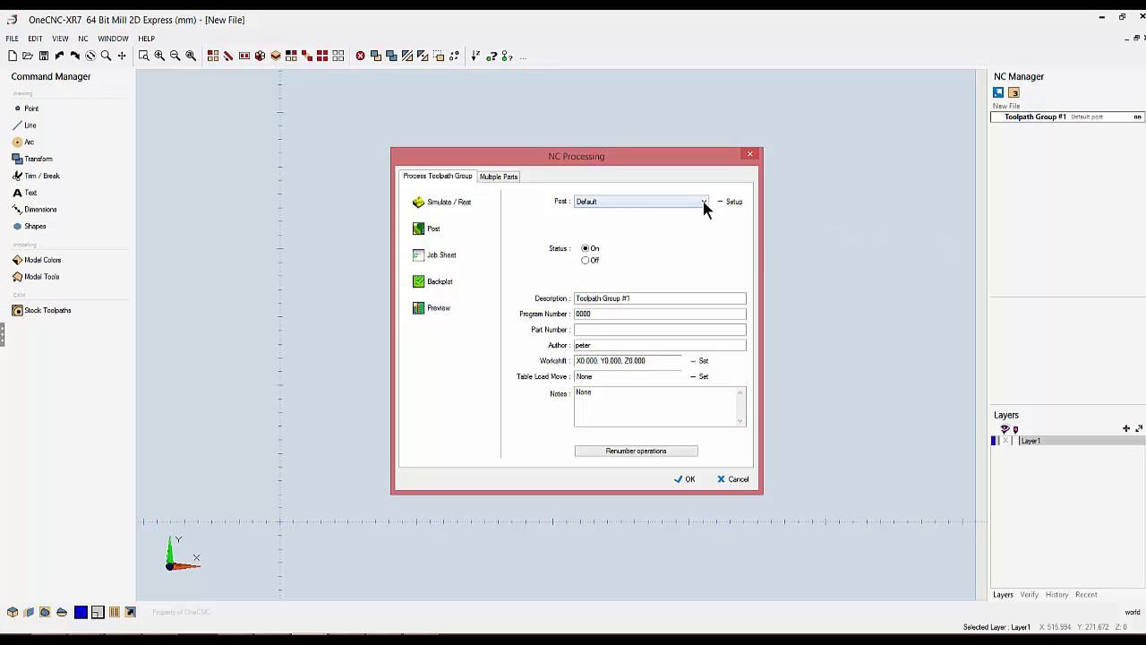
pyautogui.click(704, 202)
pyautogui.moveTo(706, 297); pyautogui.dragTo(703, 240)
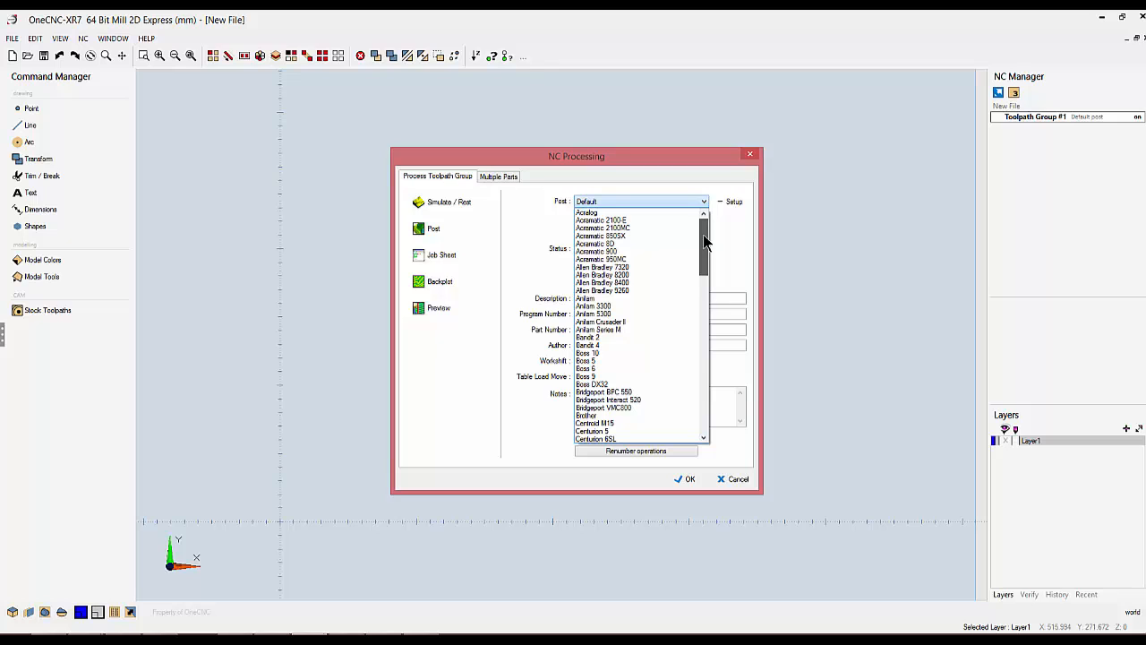
pyautogui.moveTo(702, 237); pyautogui.dragTo(708, 346)
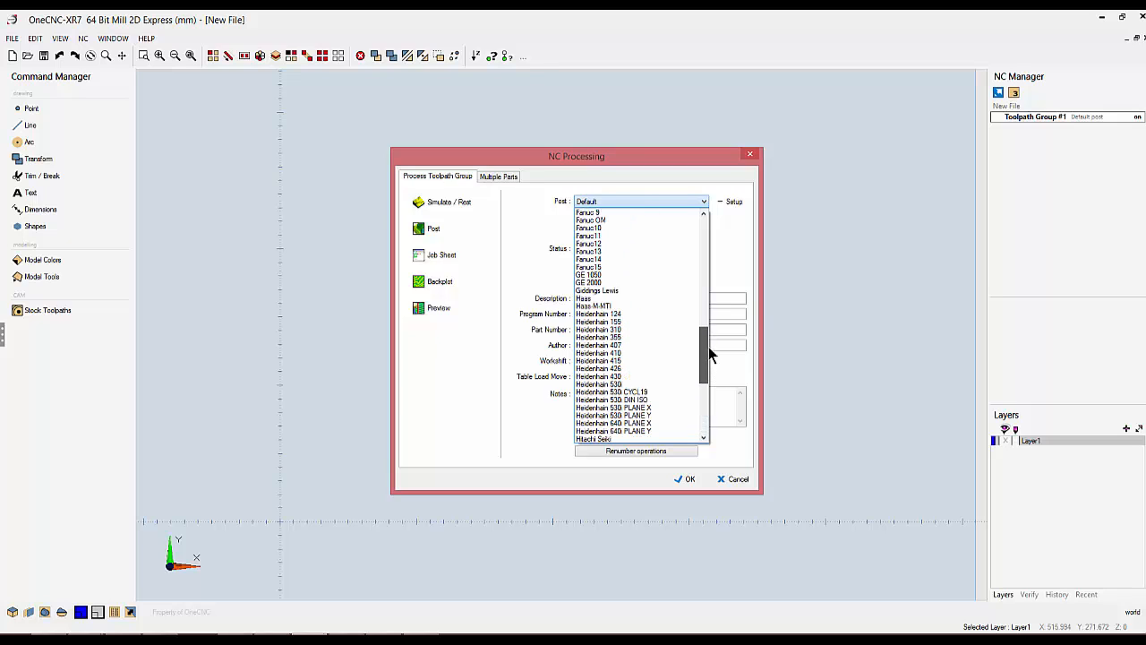
pyautogui.click(618, 298)
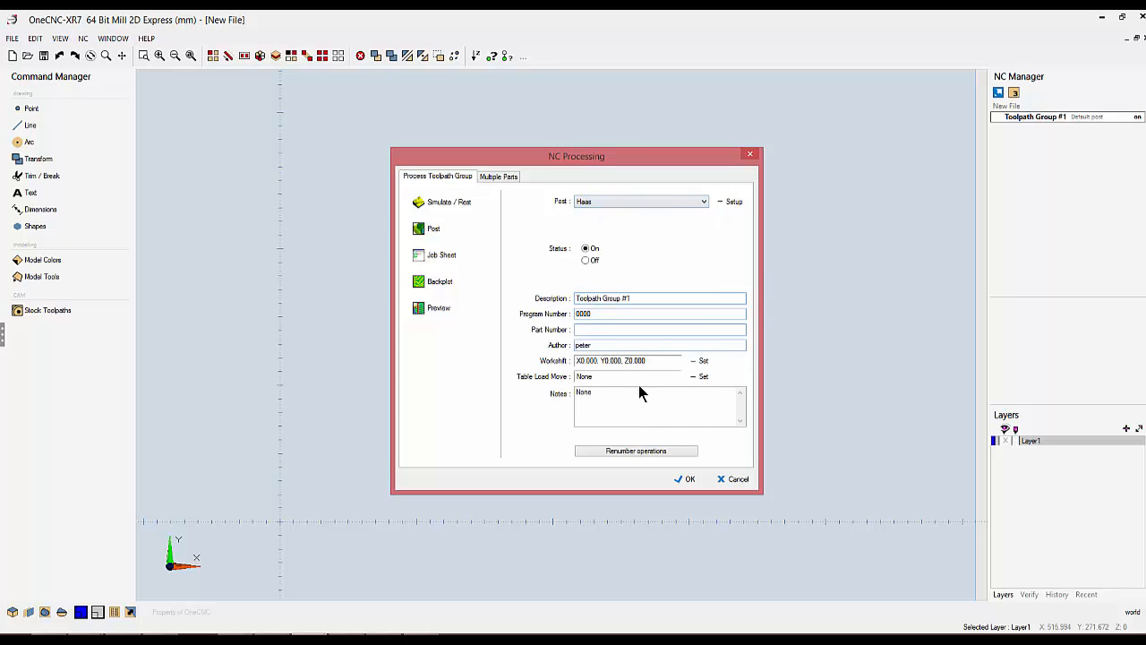
pyautogui.click(689, 480)
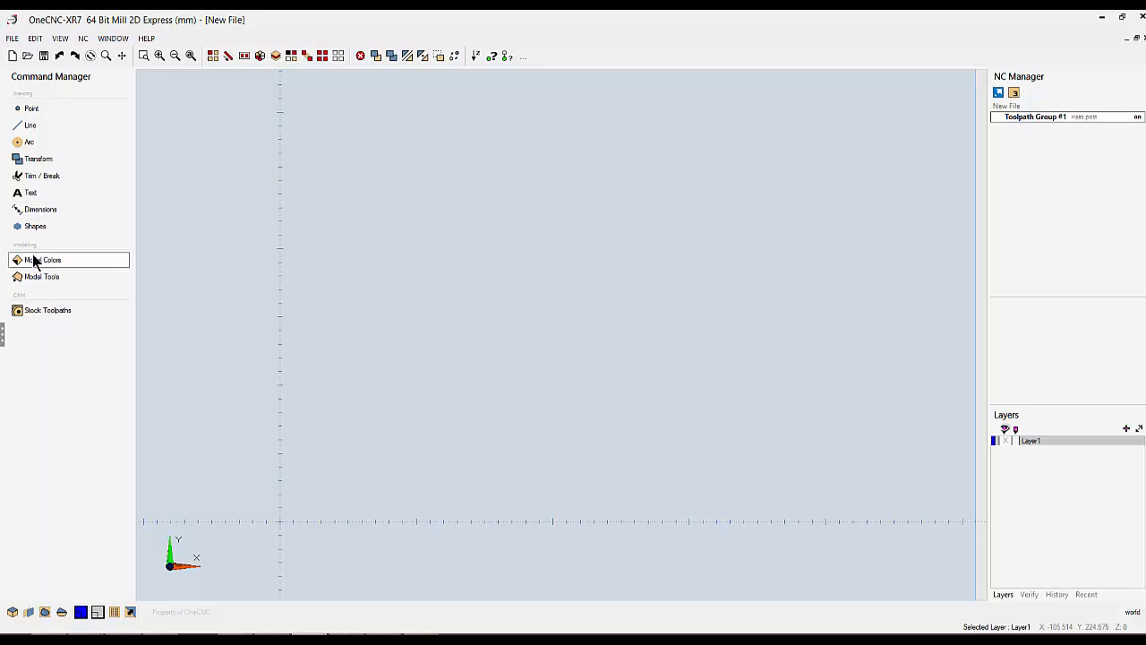
# Review the available stock toolpath commands and the point, line and arc drawing commands.
pyautogui.click(32, 312)
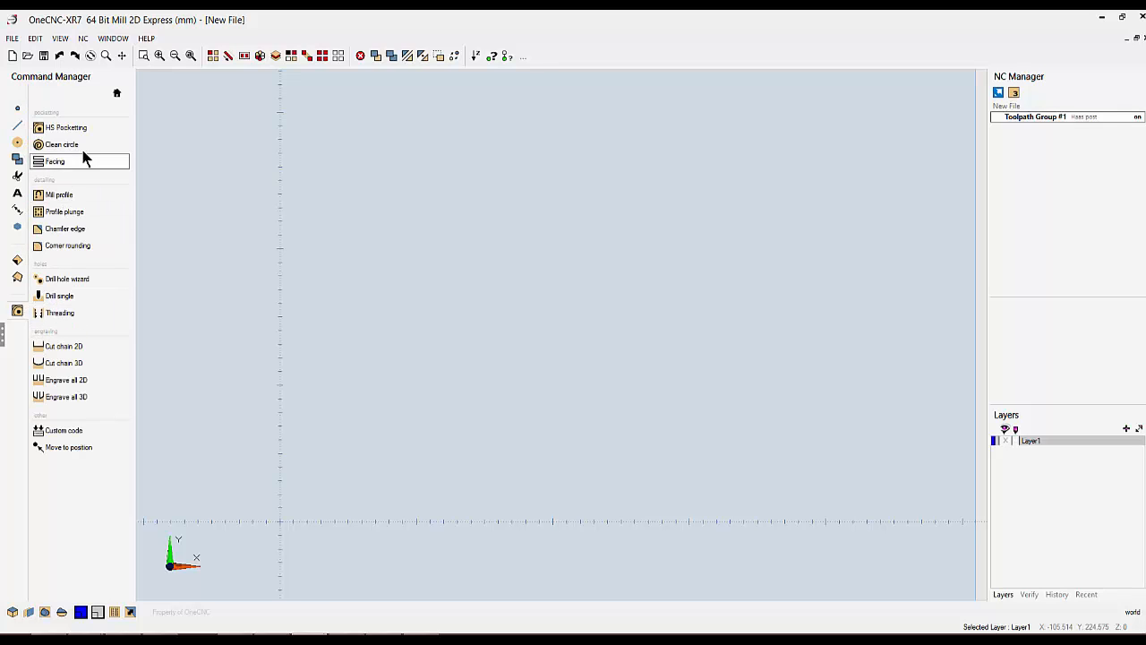
pyautogui.click(115, 95)
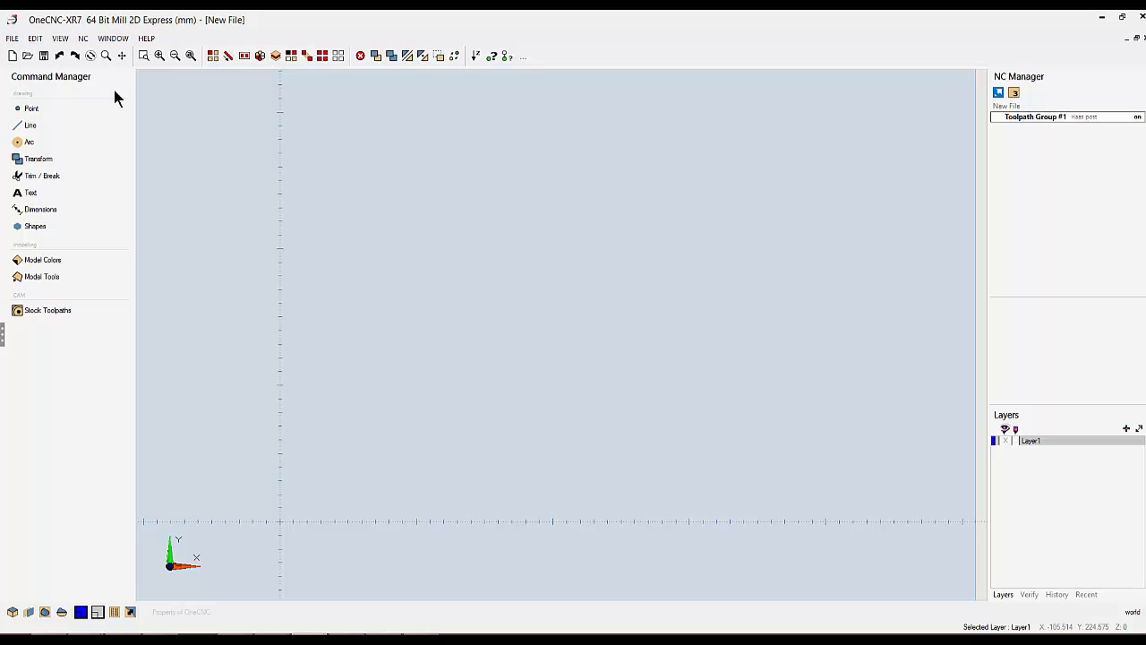
pyautogui.click(39, 109)
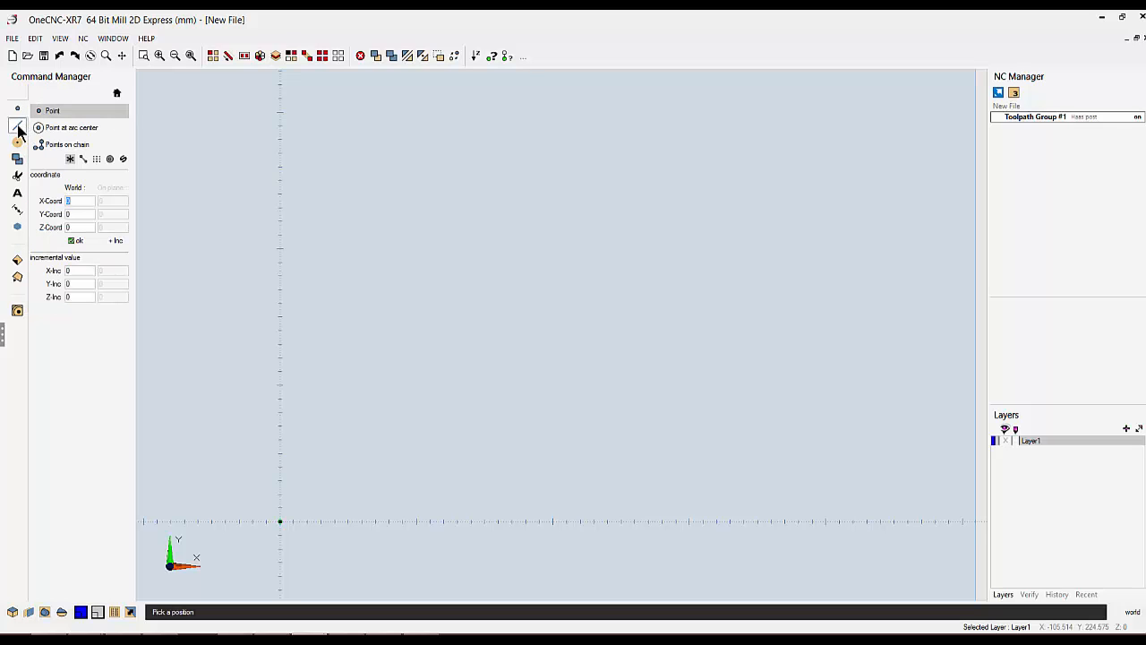
pyautogui.click(17, 126)
pyautogui.click(17, 143)
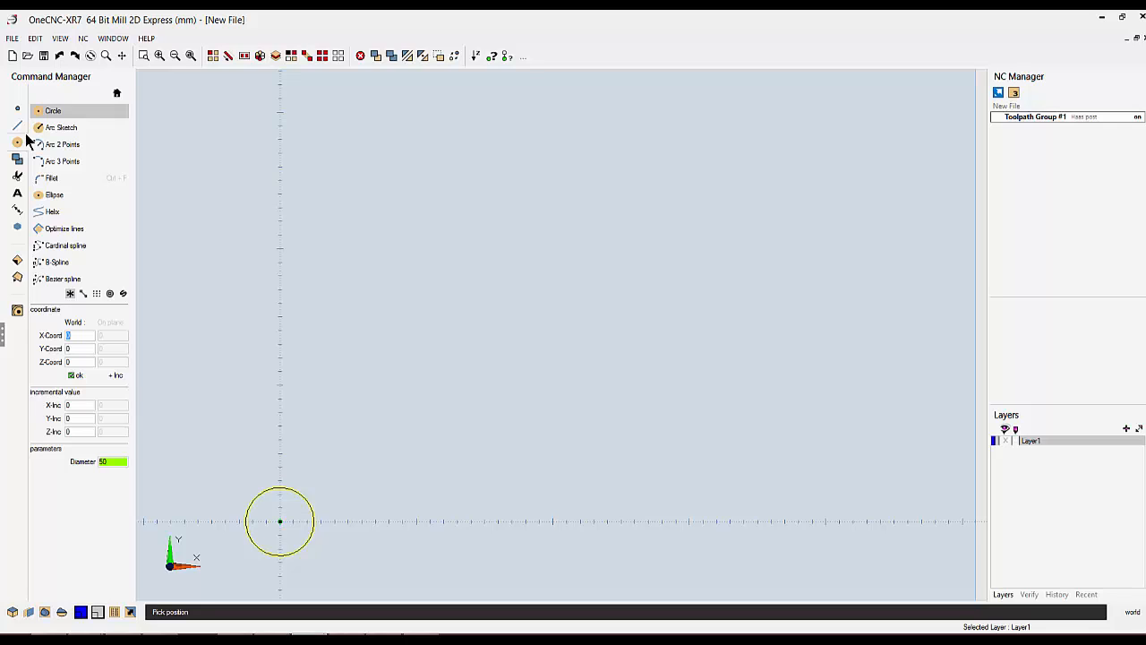
pyautogui.press('Escape')
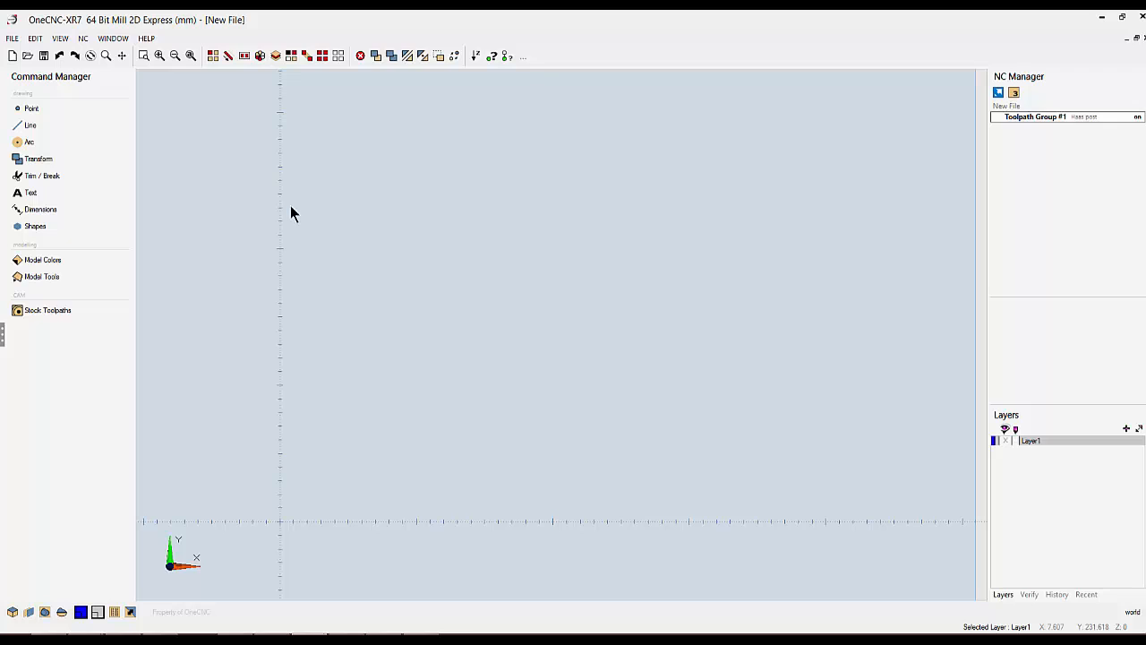
pyautogui.click(32, 108)
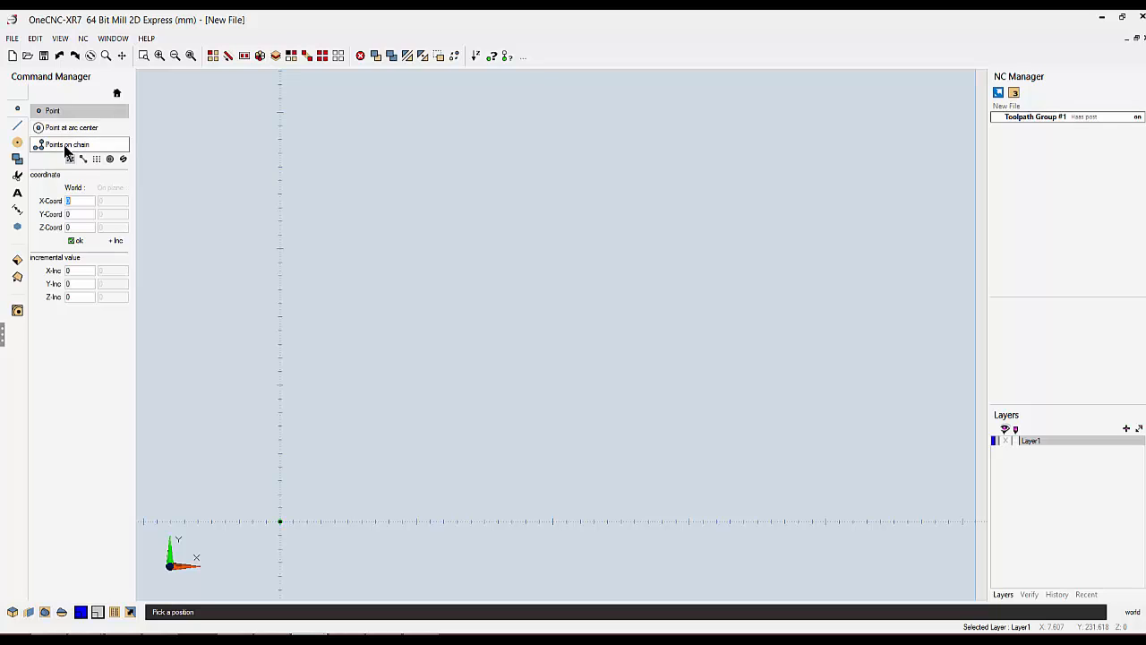
pyautogui.click(15, 128)
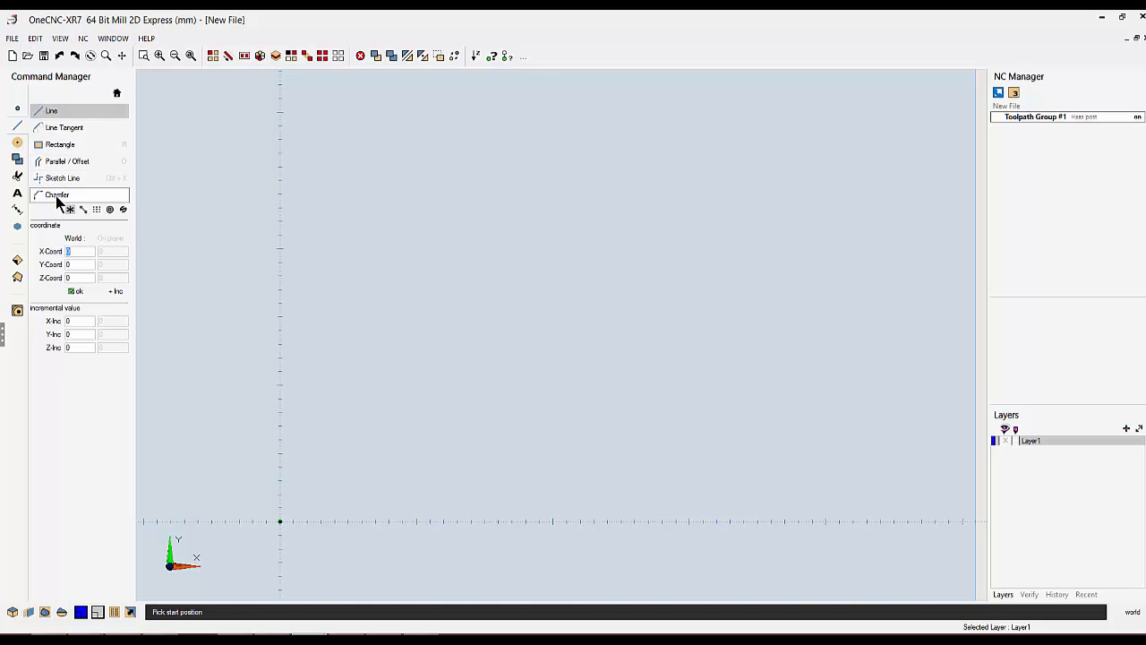
pyautogui.click(17, 144)
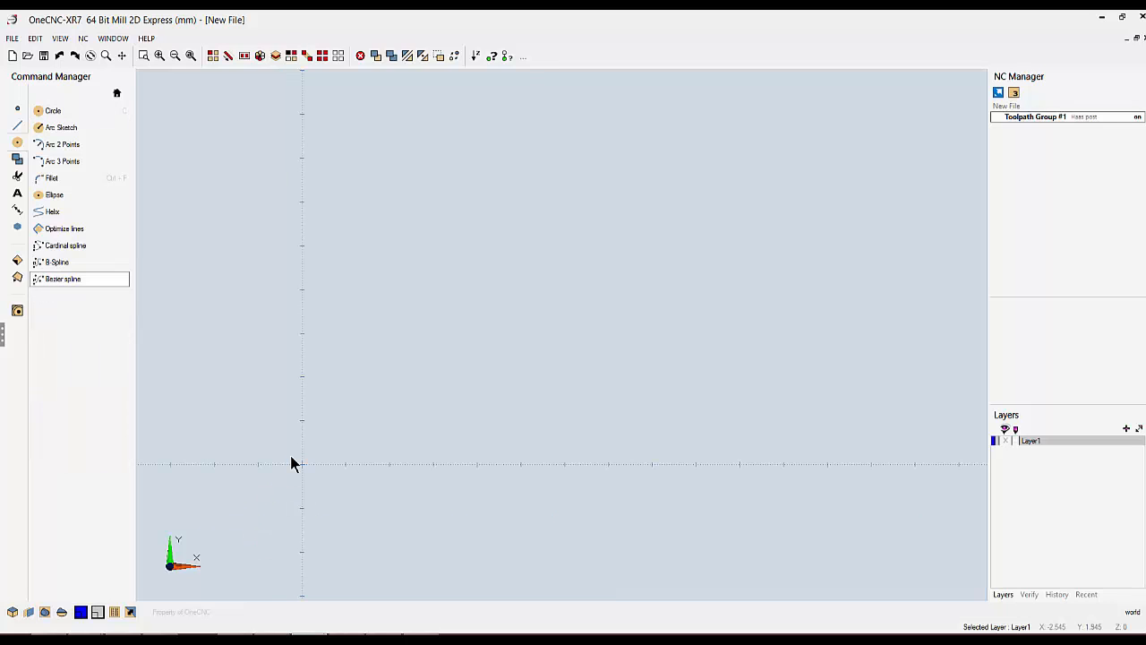
pyautogui.click(116, 94)
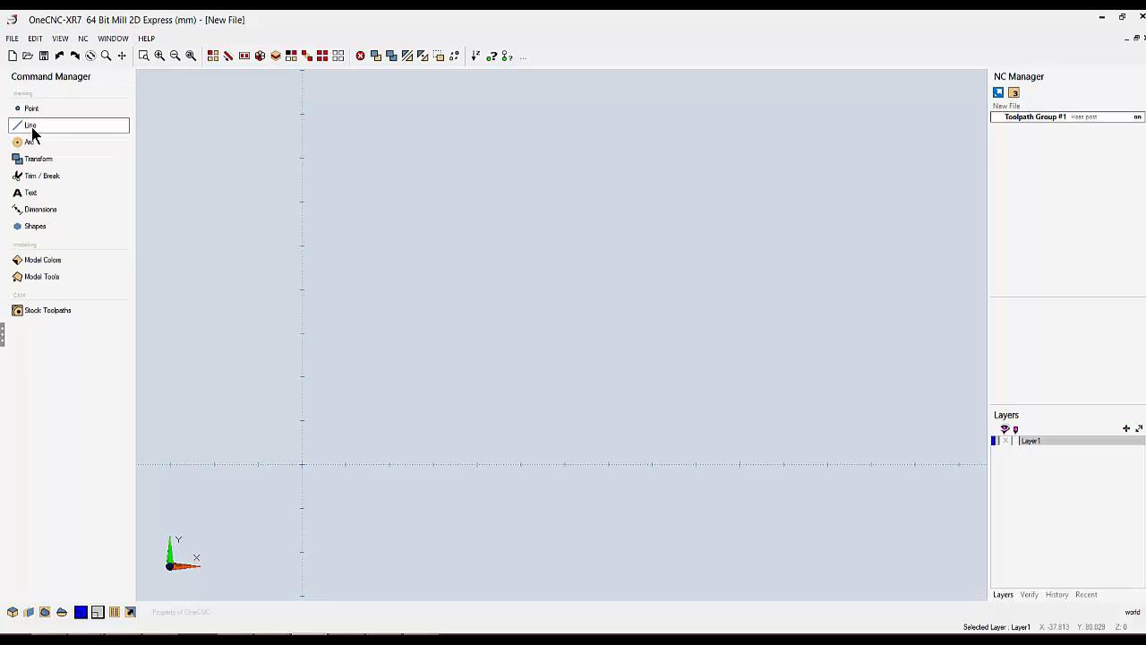
# Draw a vertical line from X50 Y0 to X50 Y100 using exact coordinates.
pyautogui.click(32, 129)
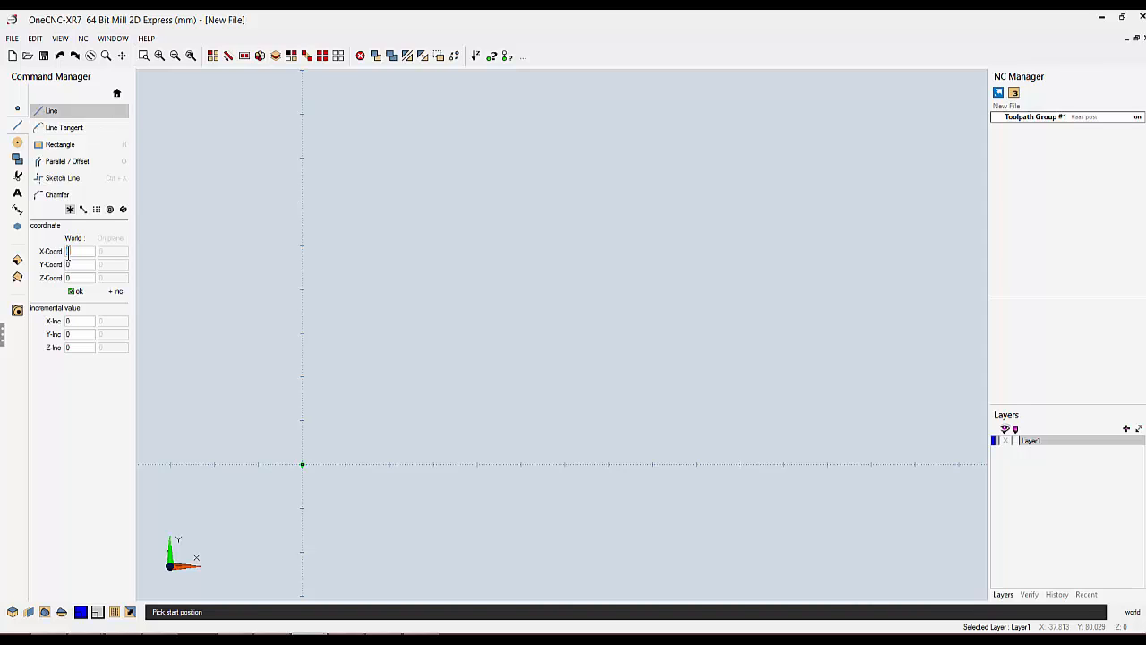
pyautogui.doubleClick(68, 252)
pyautogui.write('50')
pyautogui.press('Return')
pyautogui.click(79, 292)
pyautogui.doubleClick(81, 264)
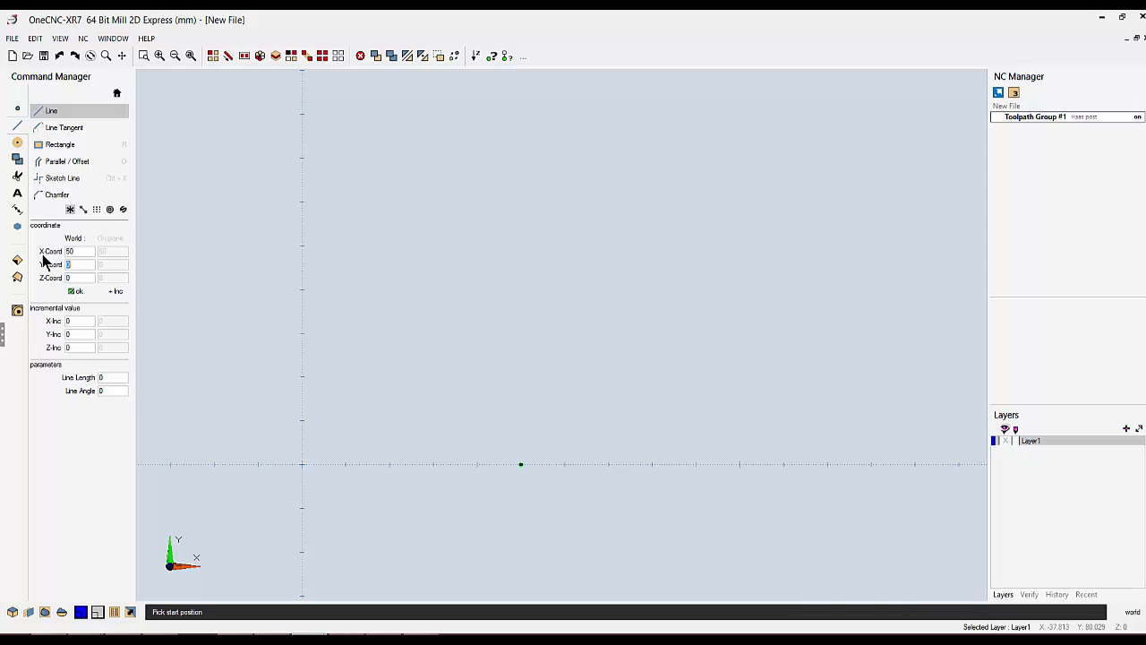
pyautogui.write('100')
pyautogui.press('Return')
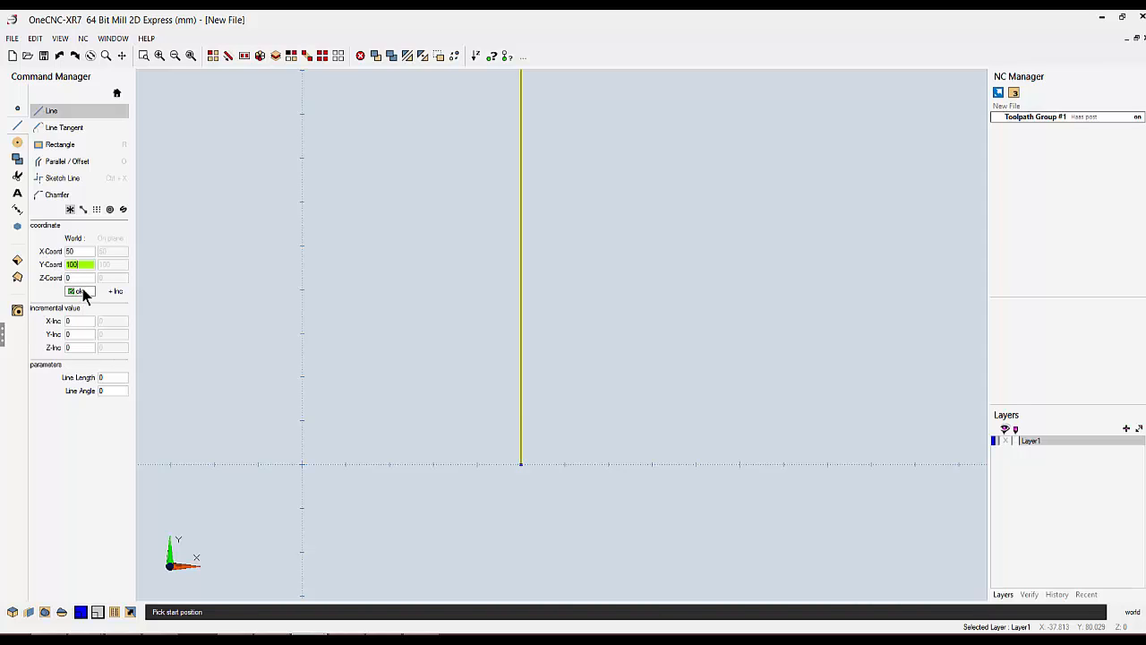
pyautogui.click(80, 292)
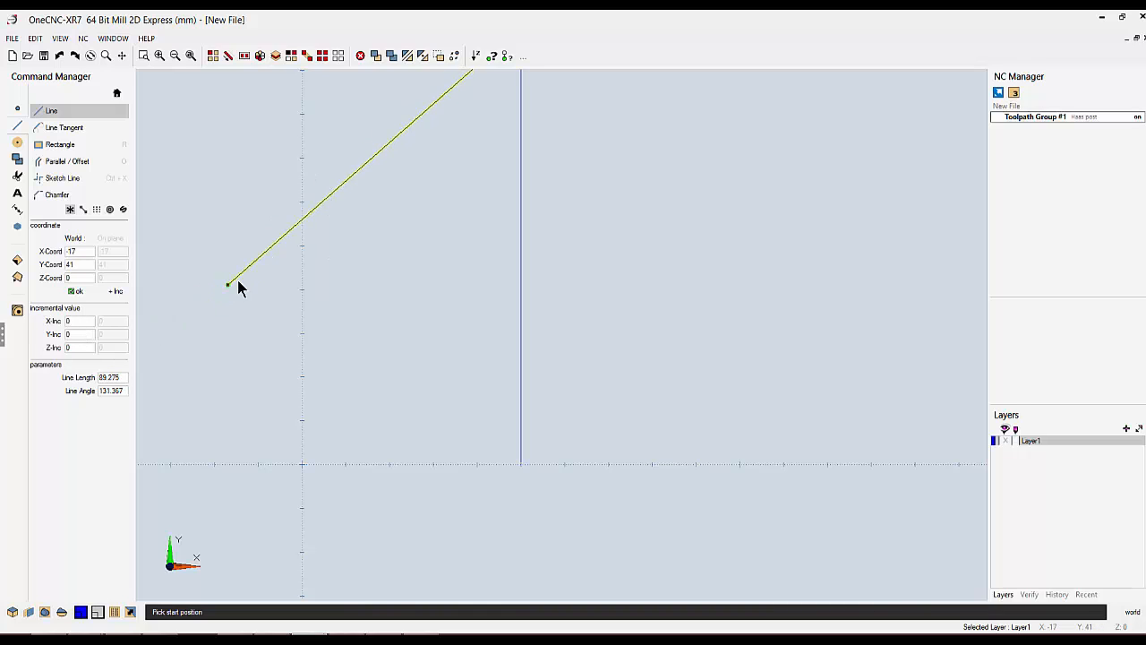
# Continue the line with freehand segments through about X20 Y50 and X-12 Y50 to X-12 Y31, and delete all drawn lines.
pyautogui.click(385, 249)
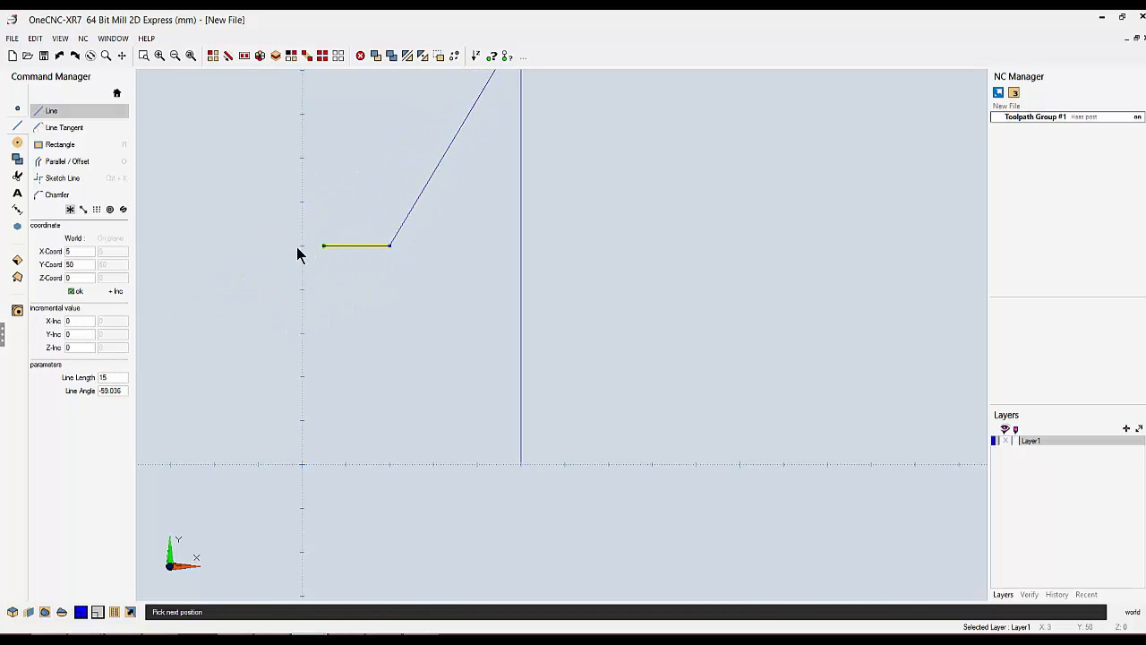
pyautogui.click(251, 247)
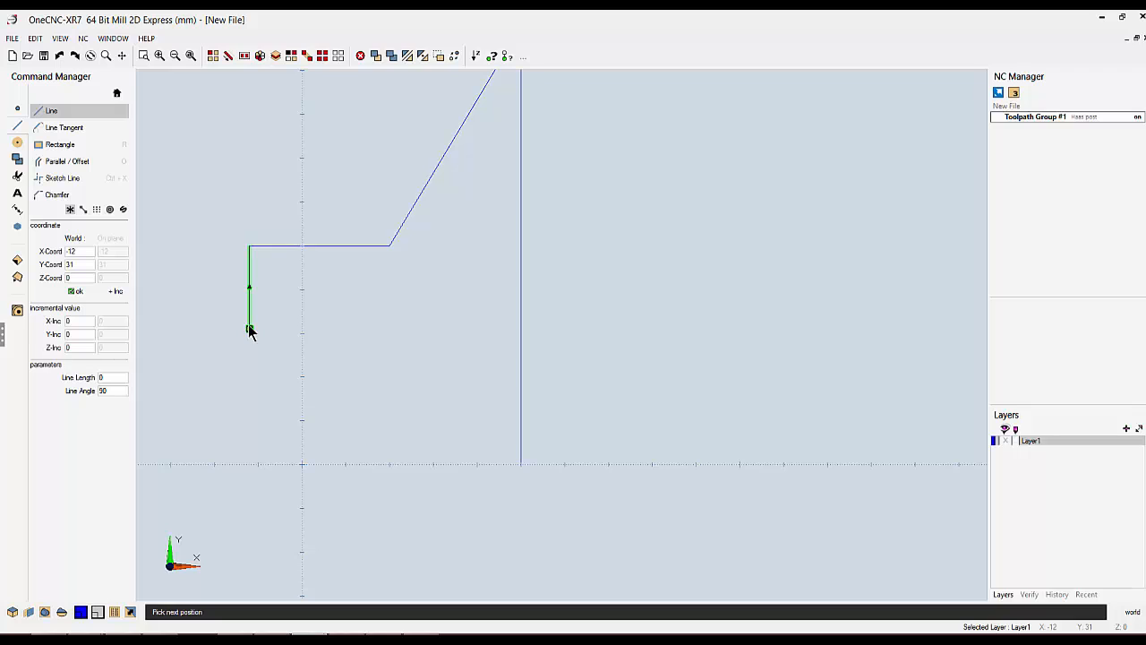
pyautogui.click(250, 328)
pyautogui.click(322, 55)
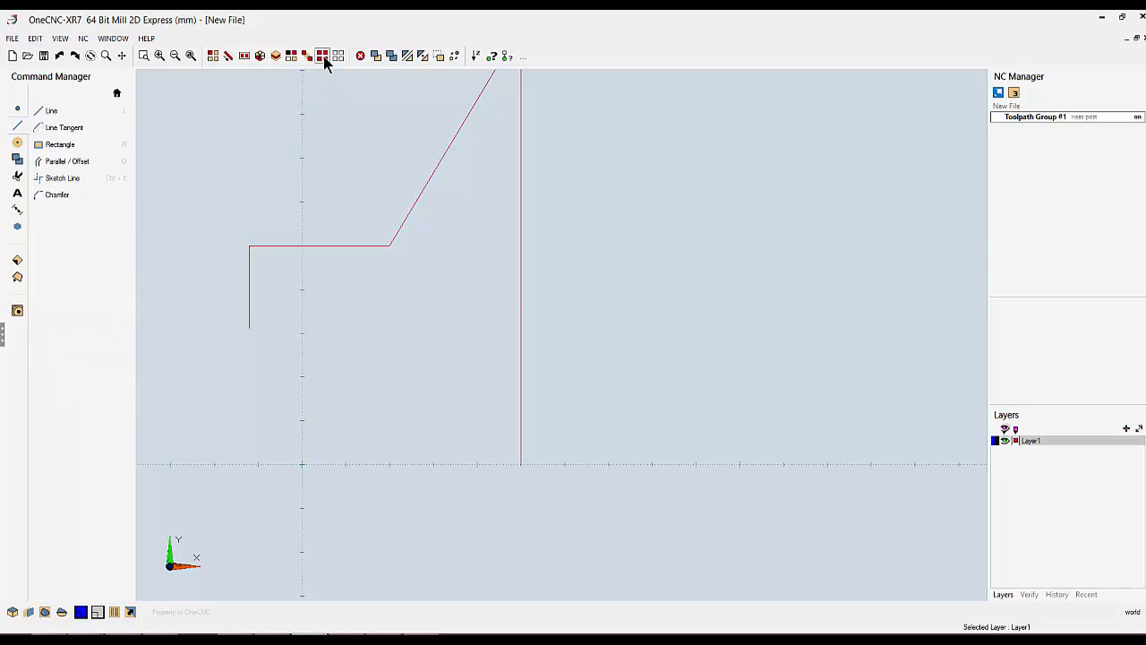
pyautogui.click(361, 56)
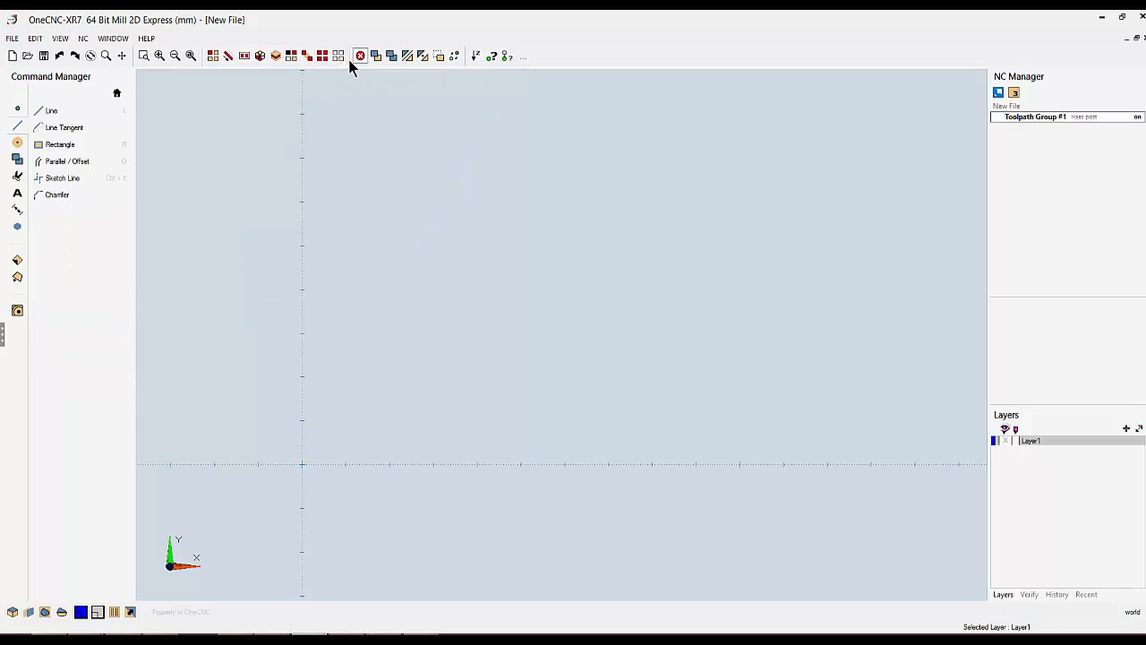
# Draw a closed seven-sided outline through about X0 Y50, X83 Y50, X83 Y14, X62 Y-2, X38 Y-2, X38 Y21 and X0 Y21.
pyautogui.click(51, 112)
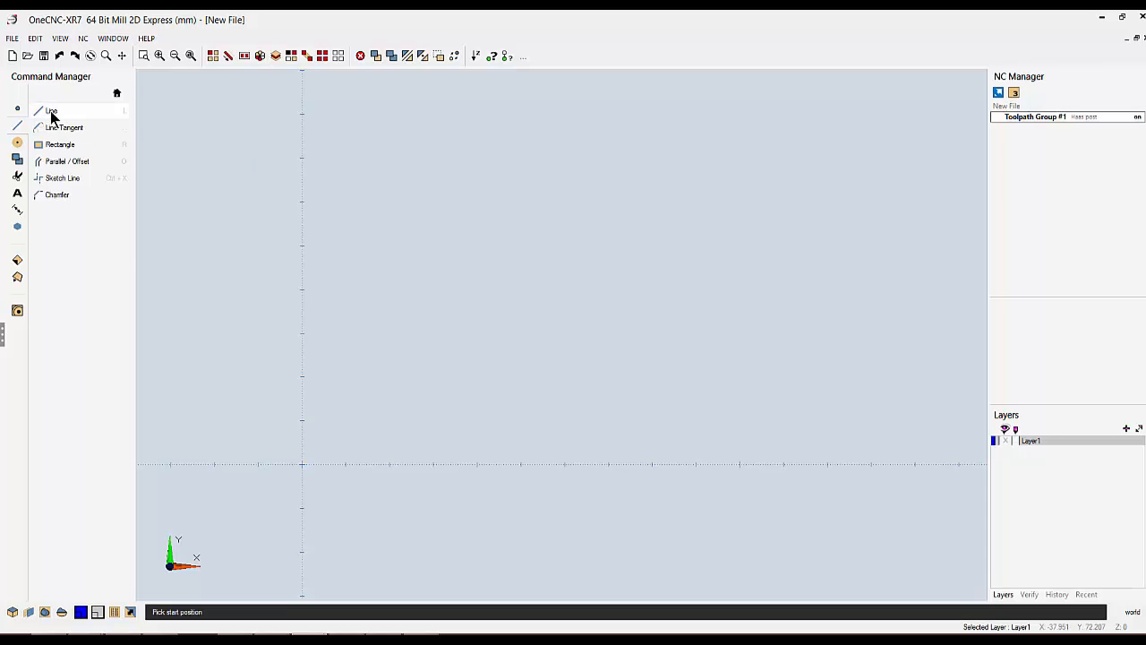
pyautogui.click(303, 247)
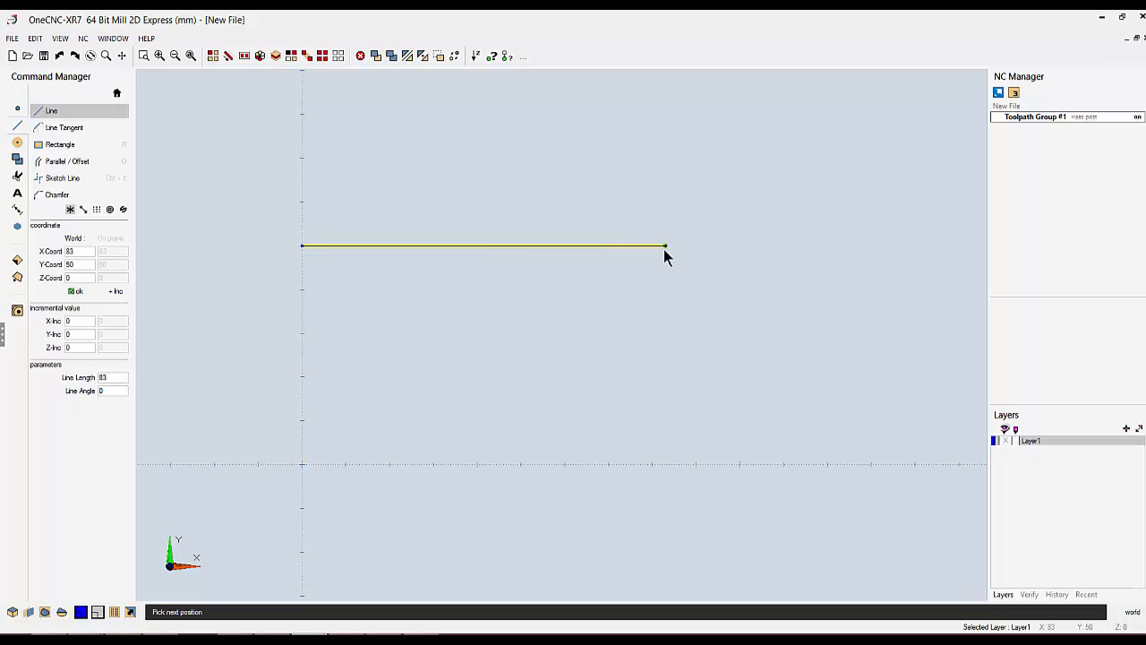
pyautogui.click(665, 247)
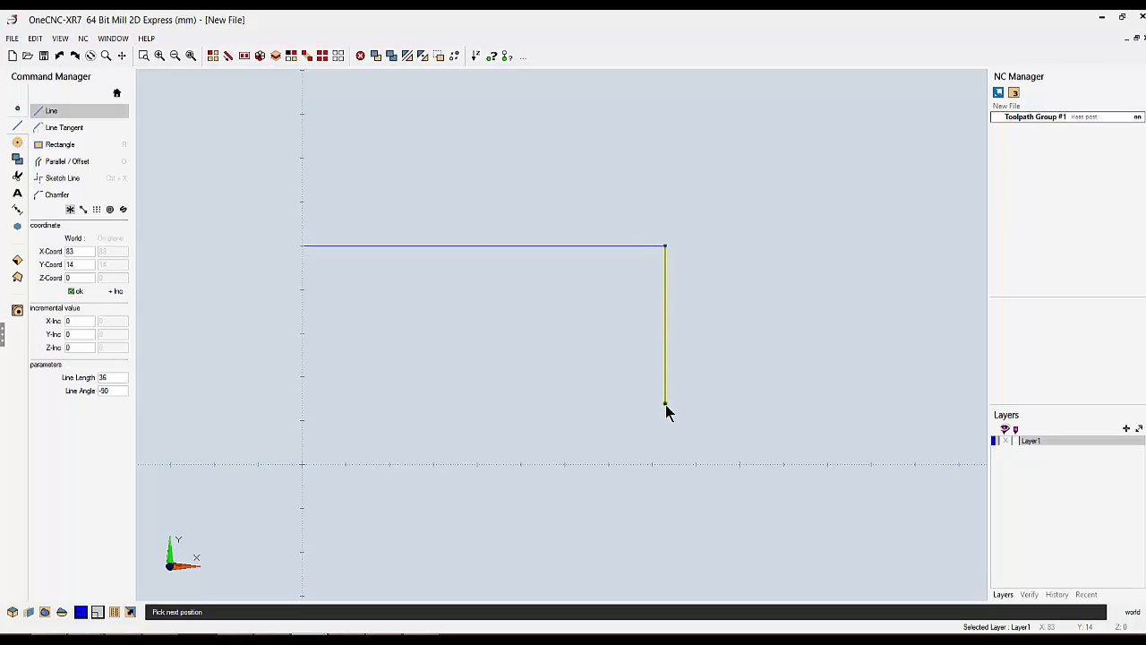
pyautogui.click(666, 405)
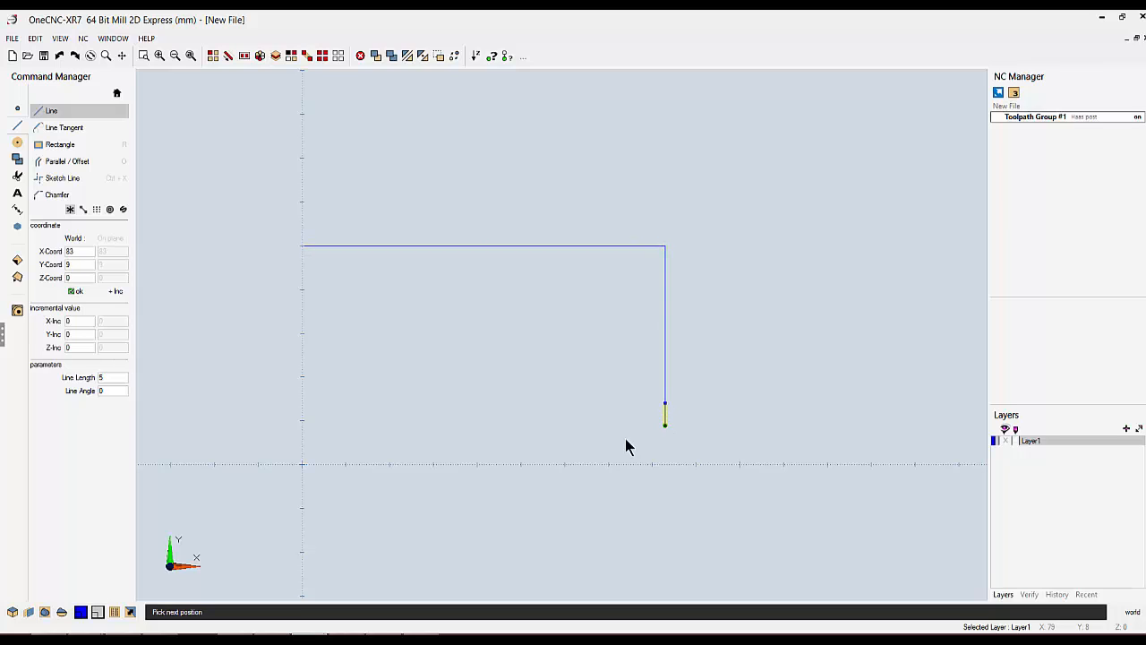
pyautogui.click(573, 473)
pyautogui.click(468, 473)
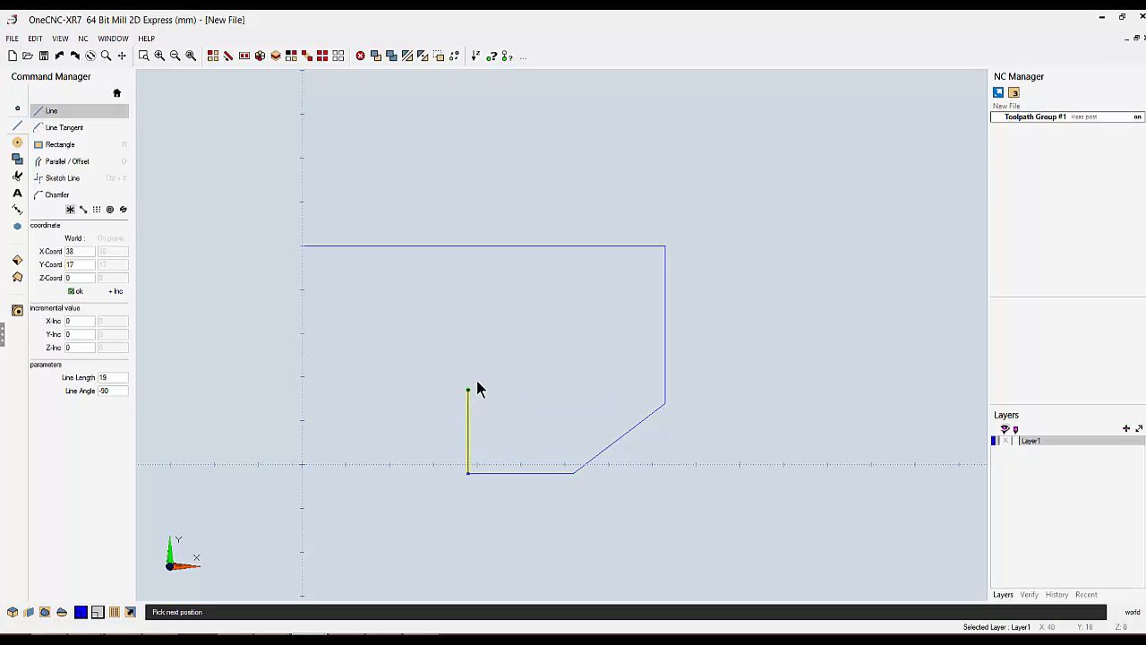
pyautogui.click(467, 373)
pyautogui.click(303, 372)
pyautogui.click(301, 246)
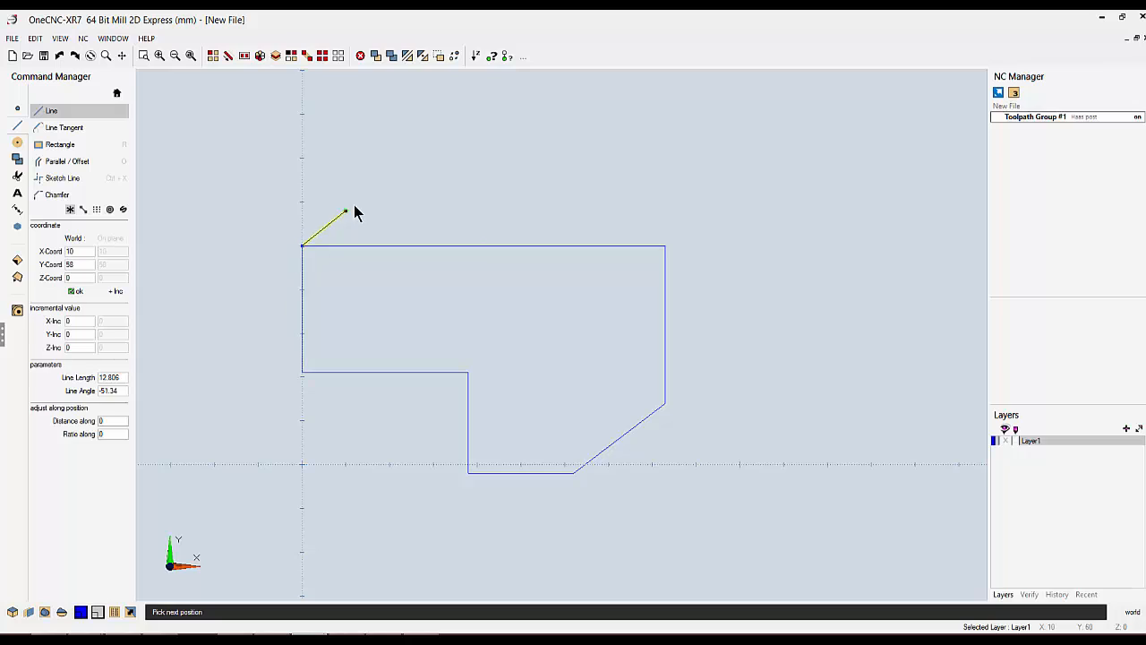
pyautogui.press('Escape')
pyautogui.press('Escape')
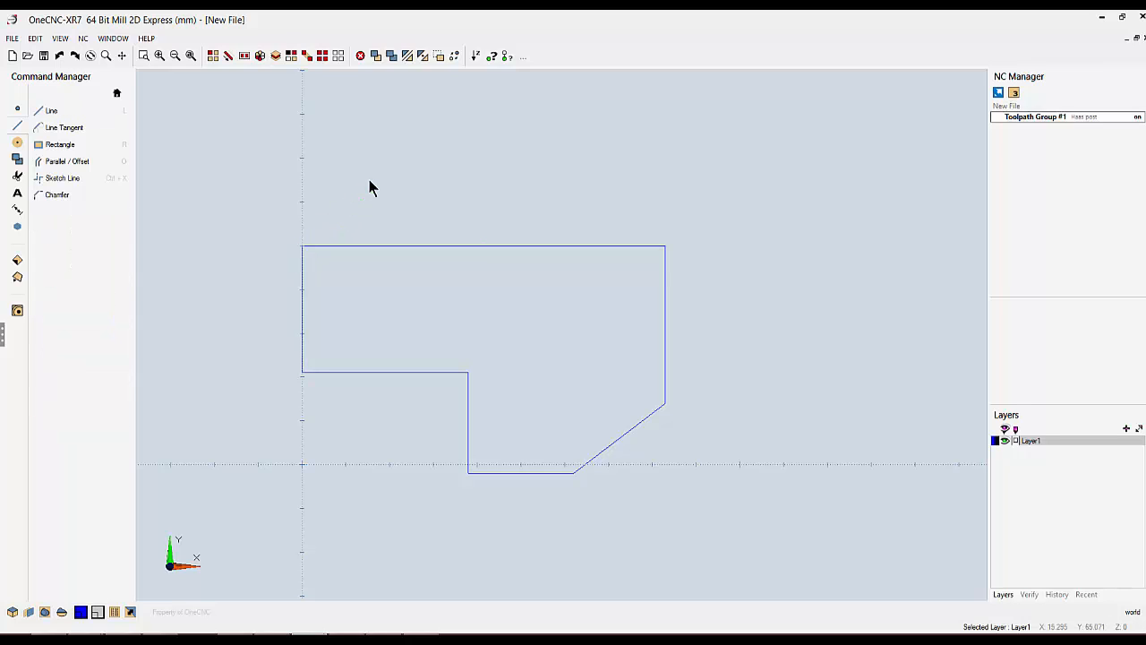
# Chamfer the outline's corners at X0 Y21, X38 Y21 and X0 Y50 with a 10 mm chamfer distance.
pyautogui.click(53, 197)
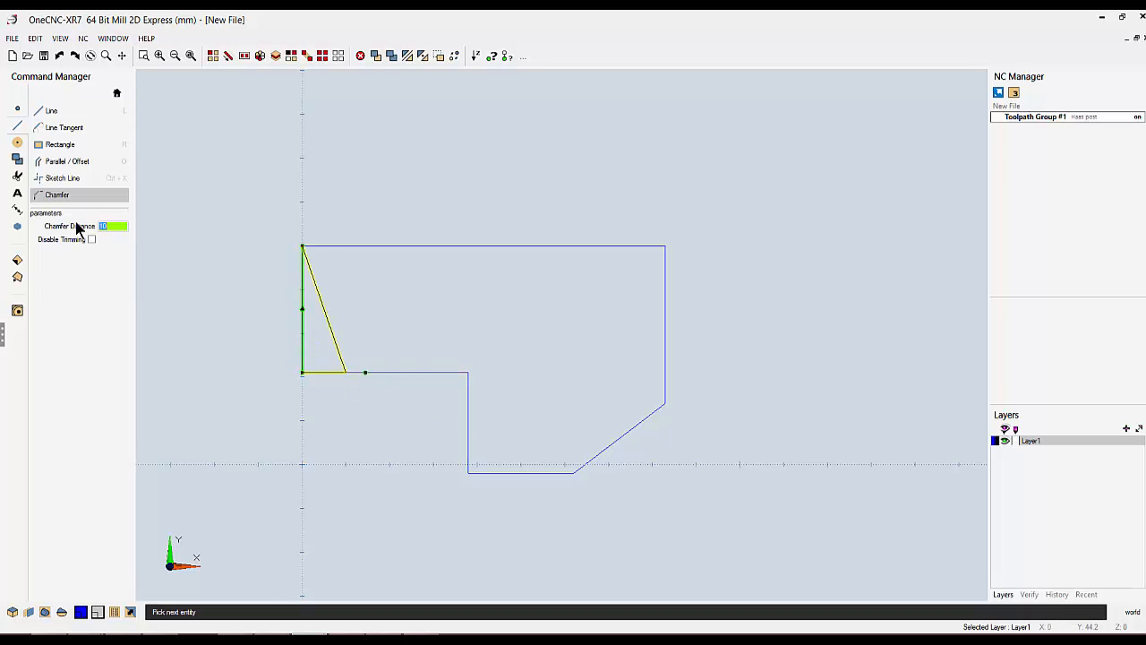
pyautogui.write('15')
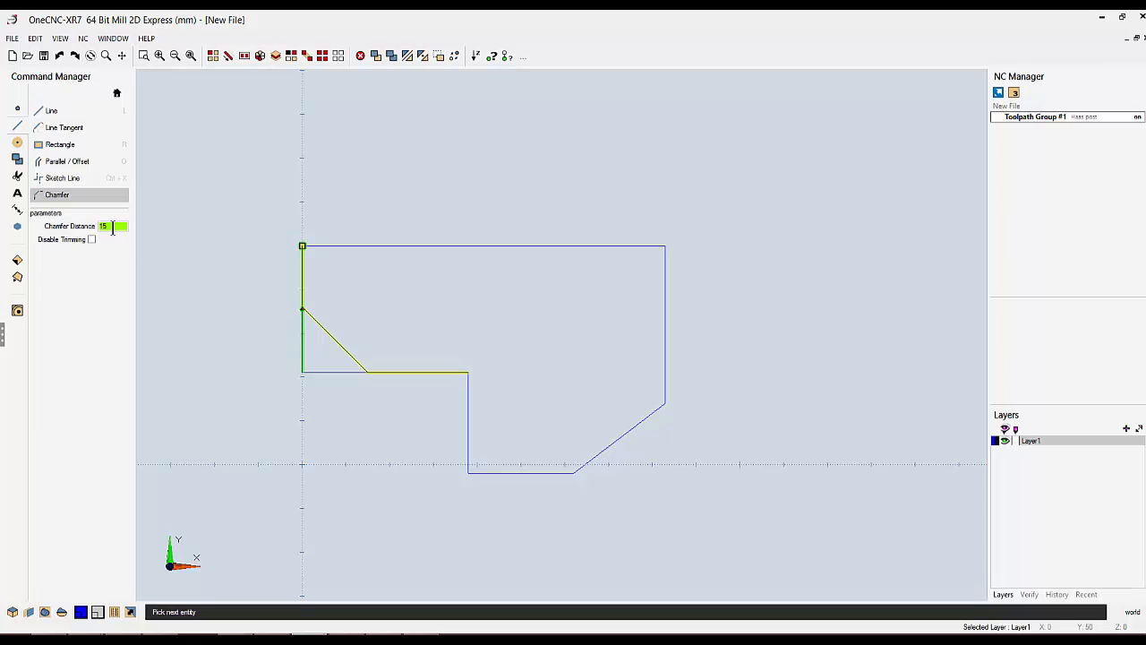
pyautogui.write('10')
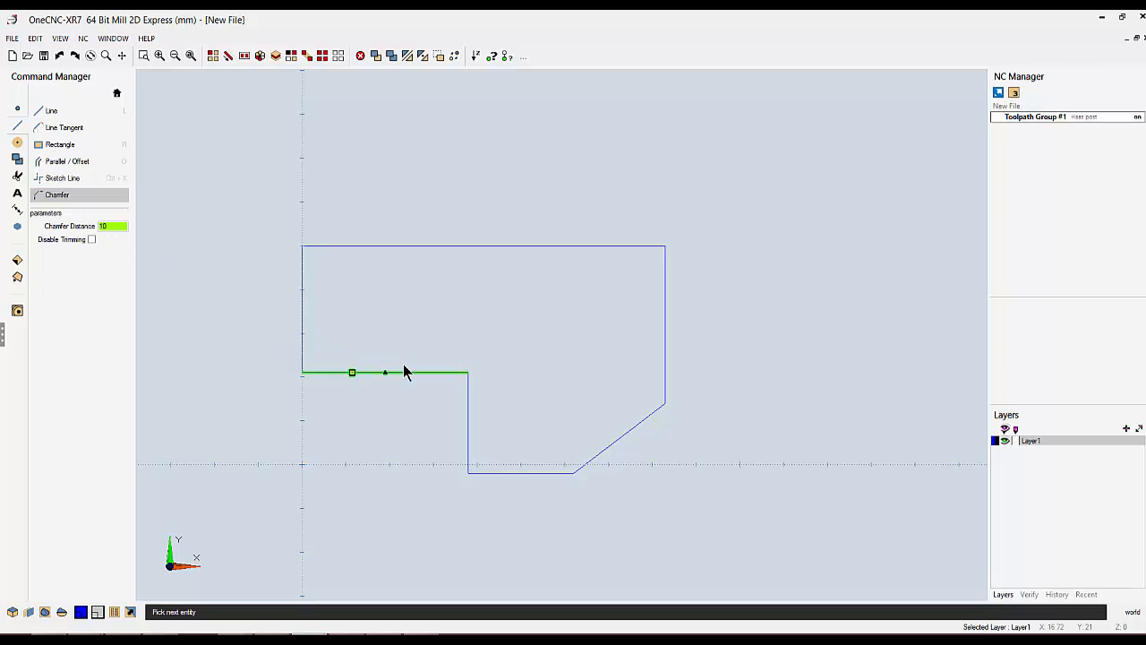
pyautogui.click(469, 423)
pyautogui.click(337, 374)
pyautogui.click(301, 321)
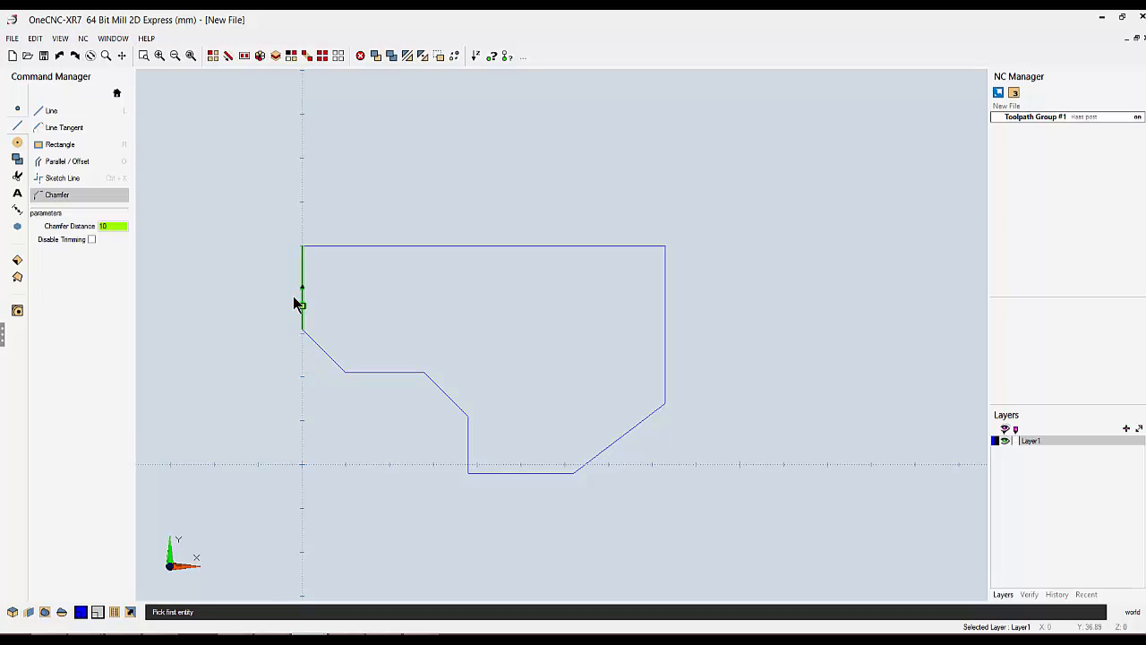
pyautogui.click(353, 248)
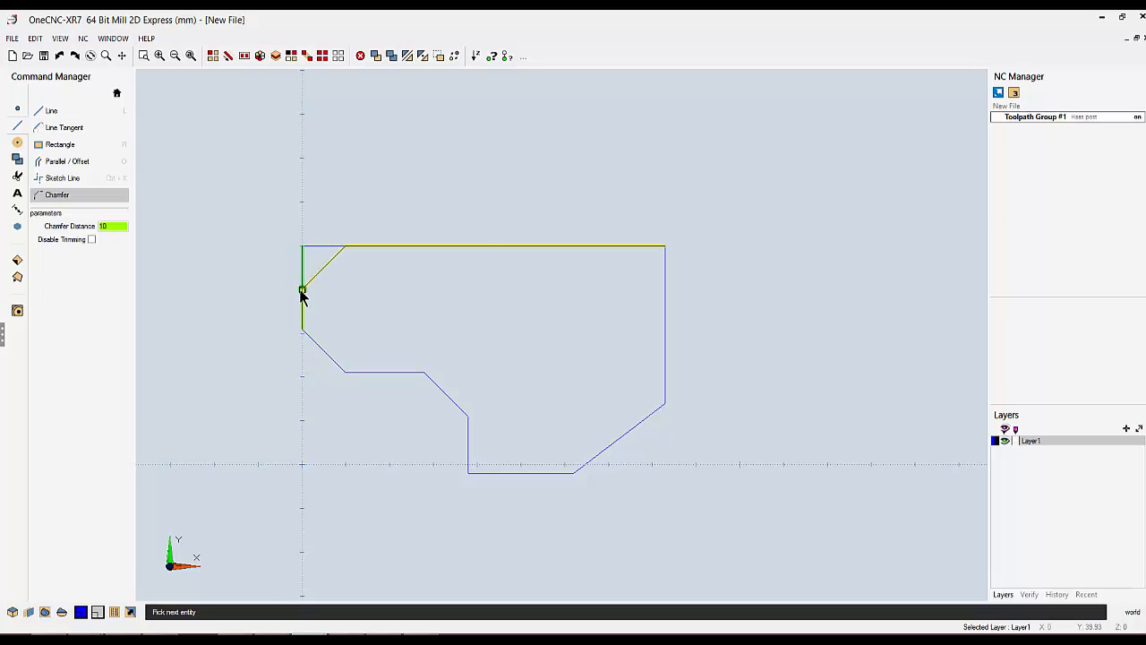
pyautogui.click(302, 293)
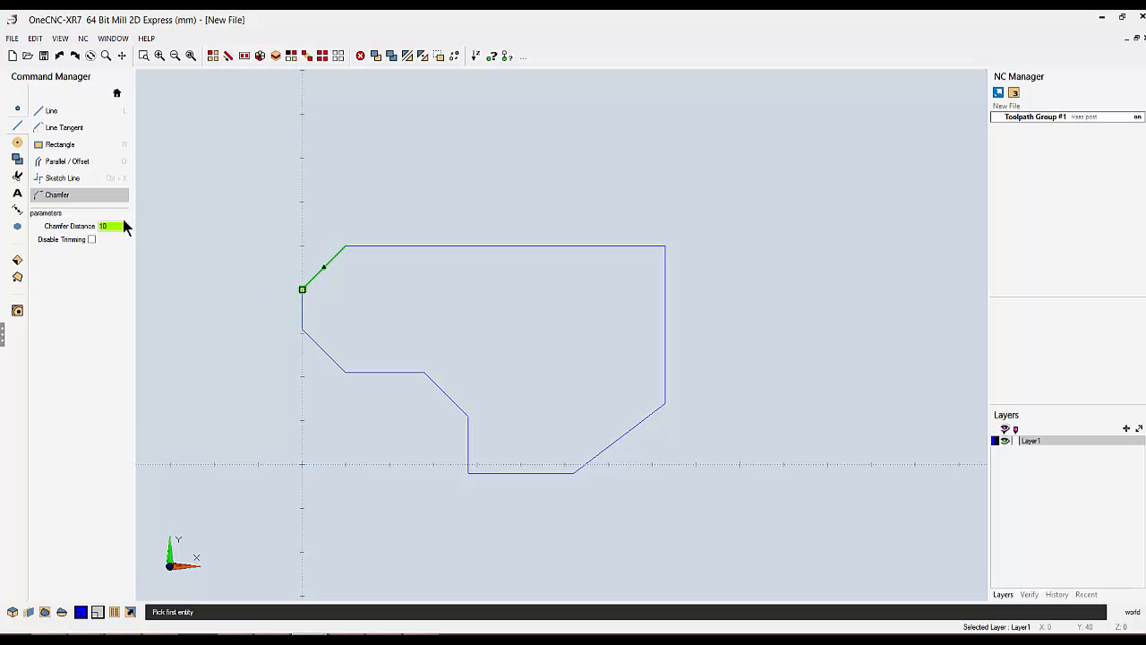
# Fillet the outline's corners at X83 Y14 and X83 Y50 with a 15 mm radius.
pyautogui.click(116, 93)
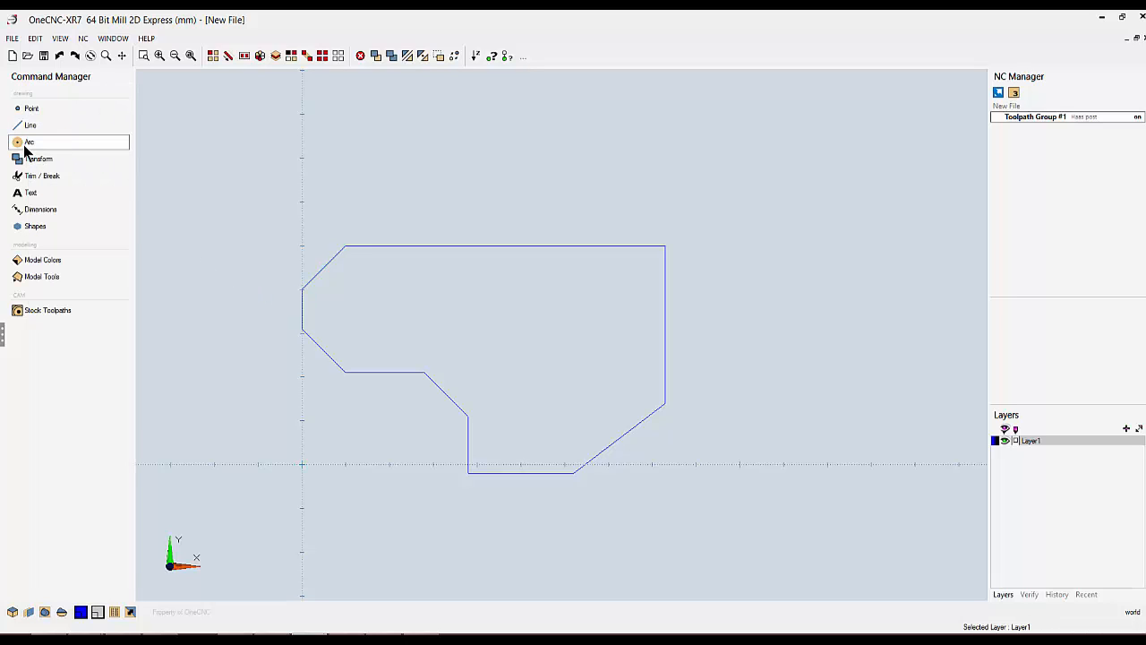
pyautogui.click(25, 145)
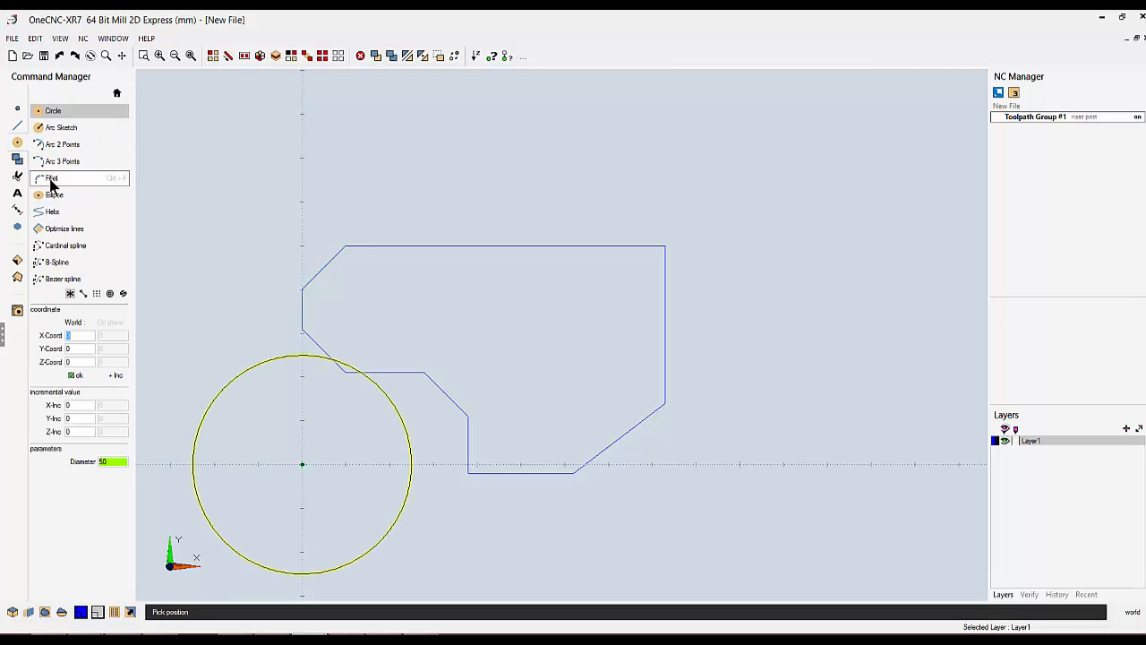
pyautogui.click(51, 180)
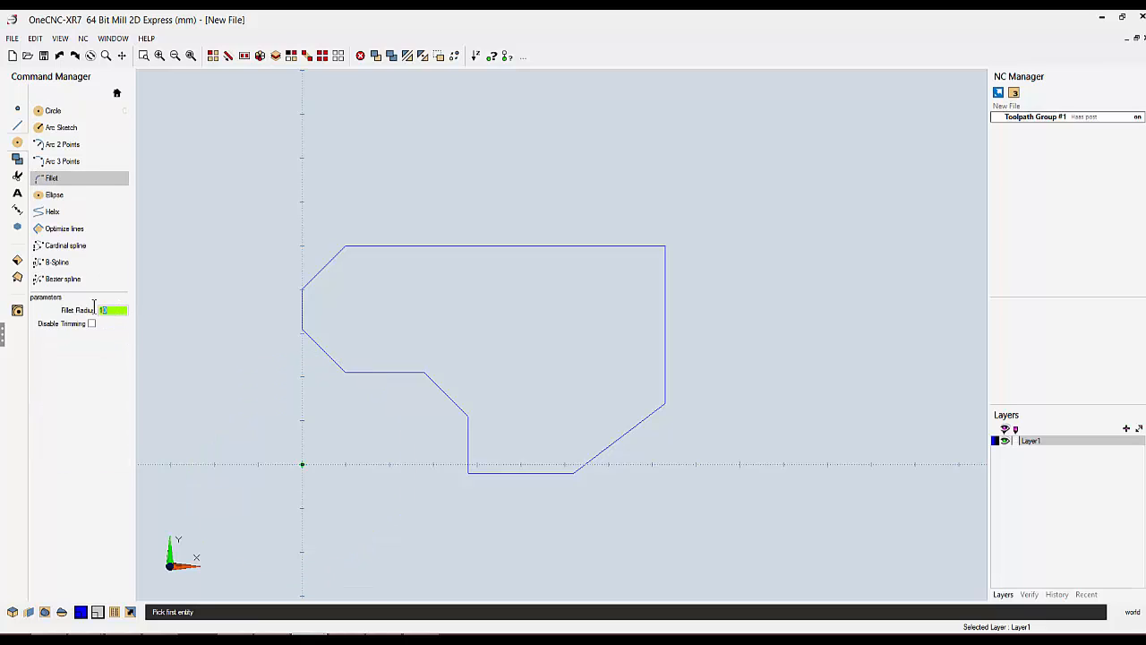
pyautogui.click(635, 426)
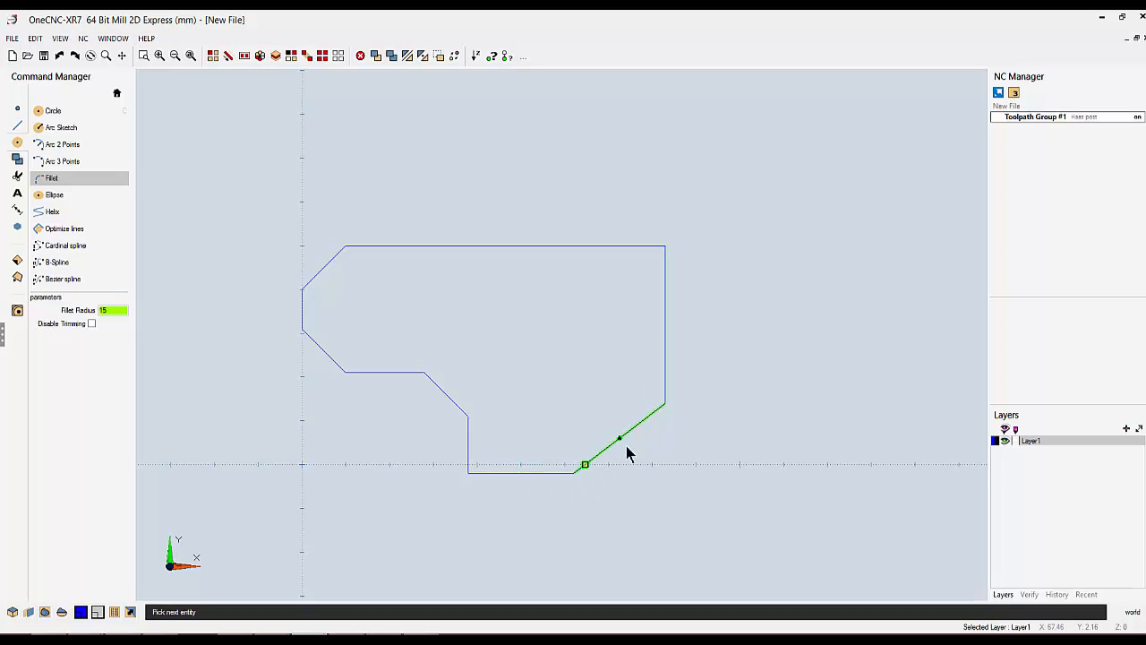
pyautogui.click(669, 354)
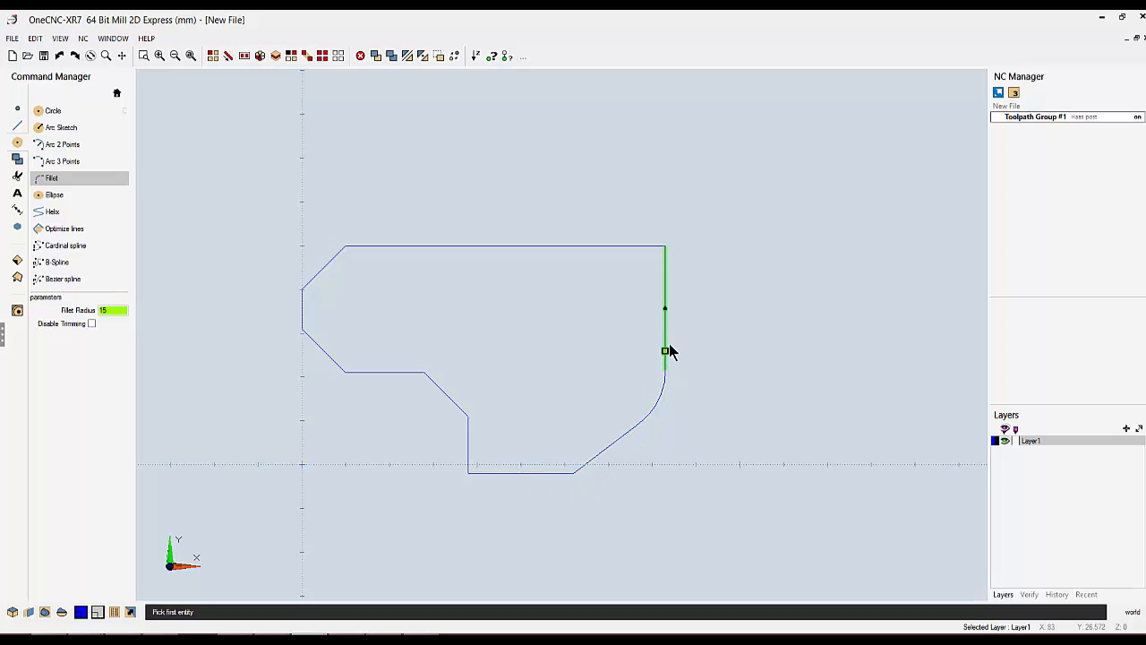
pyautogui.click(664, 291)
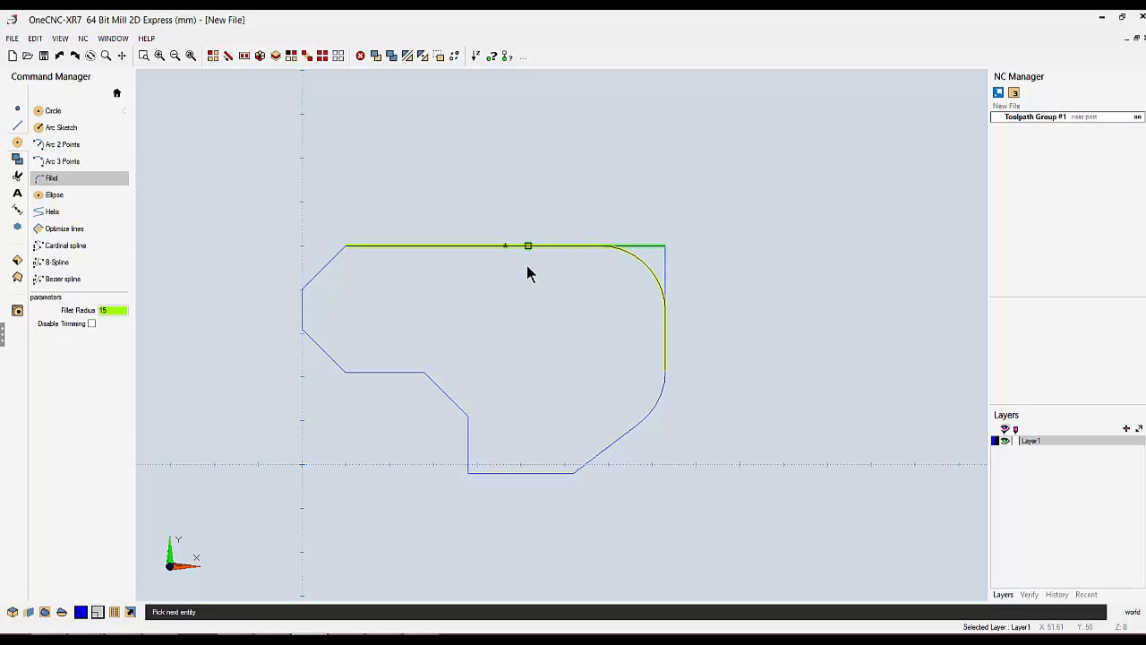
pyautogui.click(527, 265)
pyautogui.press('Escape')
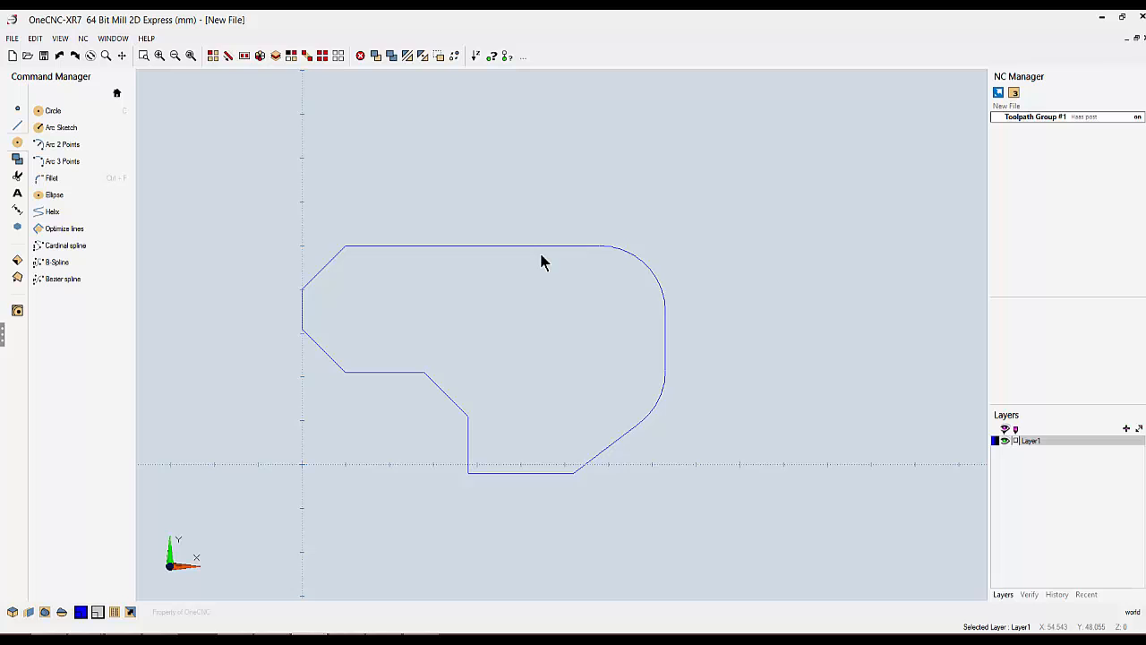
# Draw a 50 mm diameter circle centred at X130 Y72.5, clear of the outline.
pyautogui.moveTo(542, 266); pyautogui.dragTo(432, 334, button='middle')
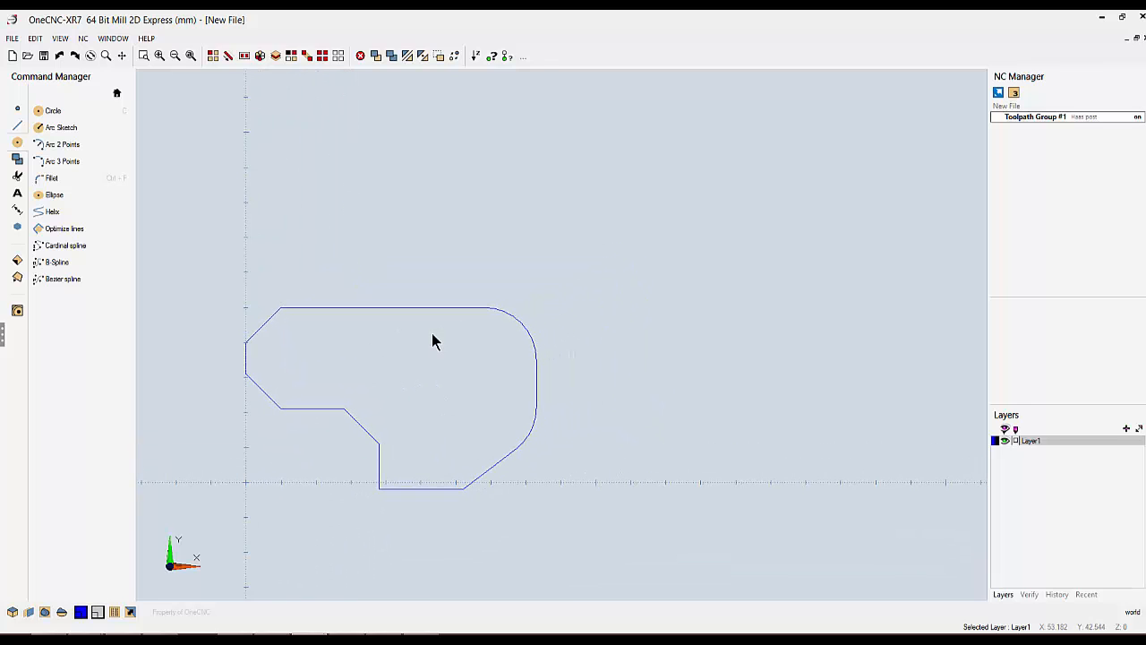
pyautogui.click(54, 111)
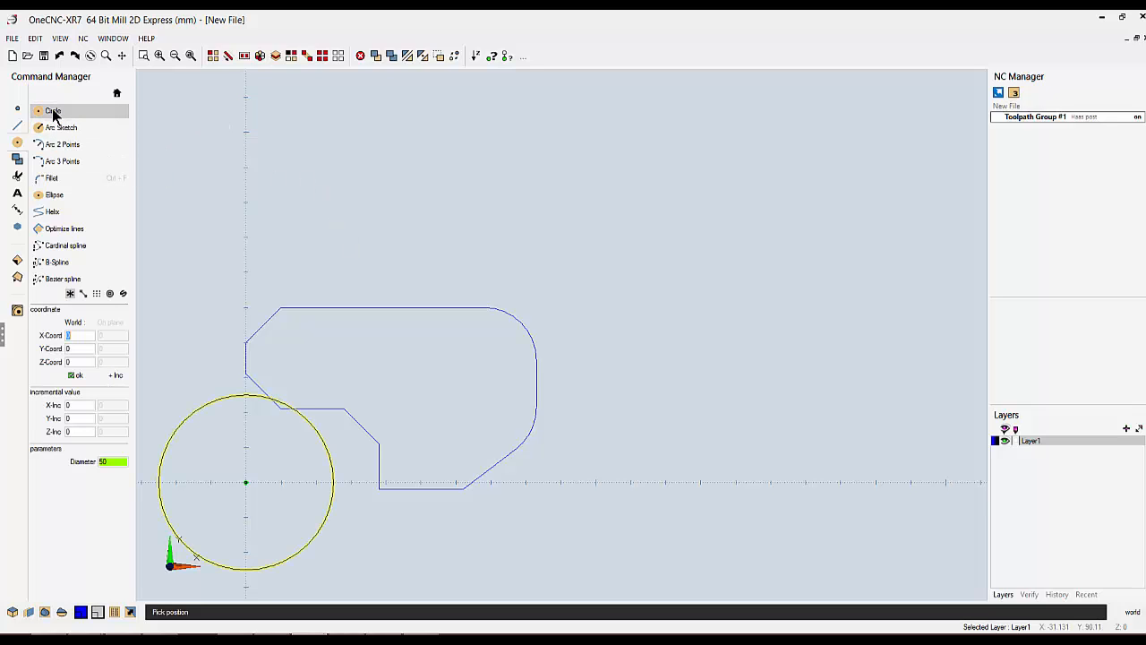
pyautogui.scroll(3, 307, 340)
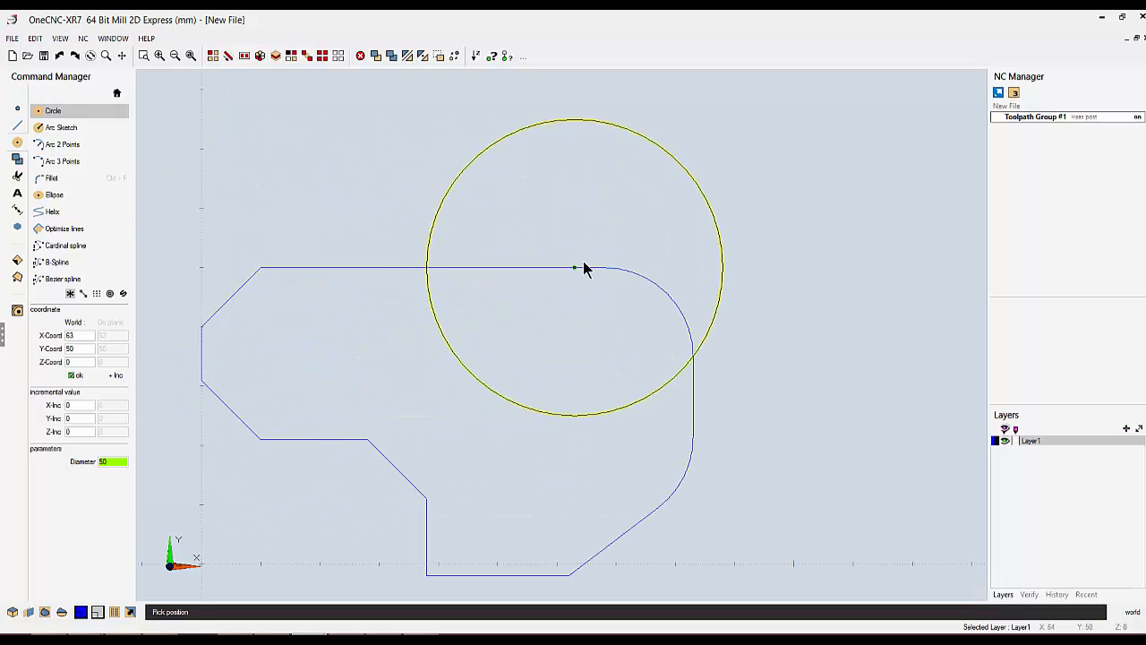
pyautogui.scroll(-3, 729, 217)
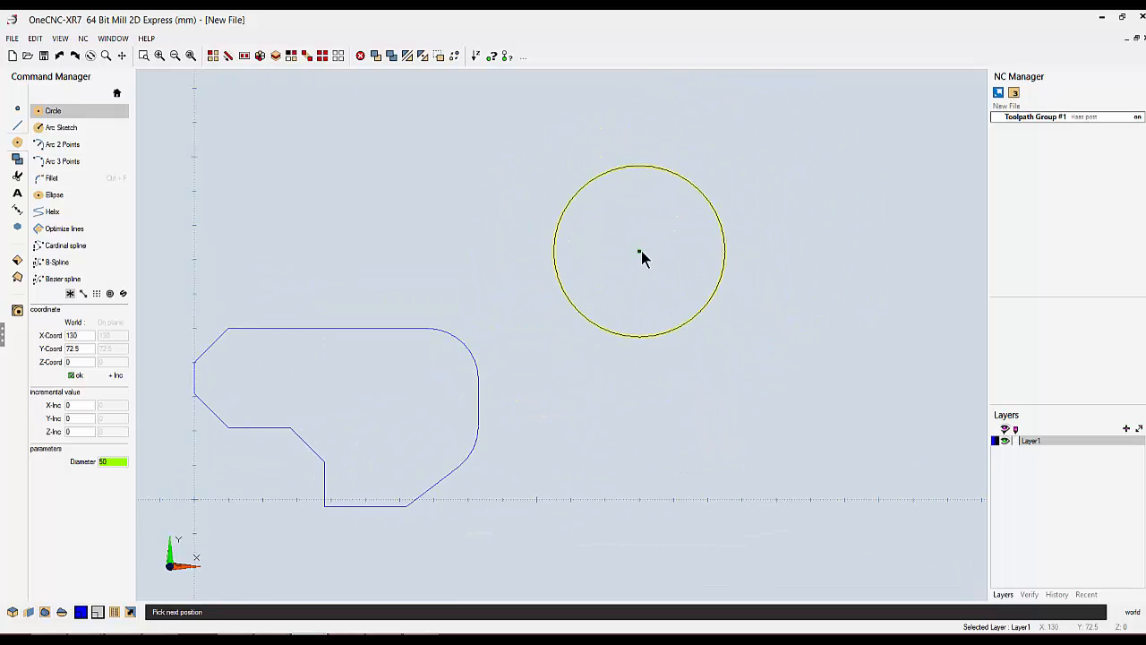
pyautogui.click(640, 251)
# Add four 25 mm diameter circles centred on the quadrant points of the 50 mm circle.
pyautogui.write('25')
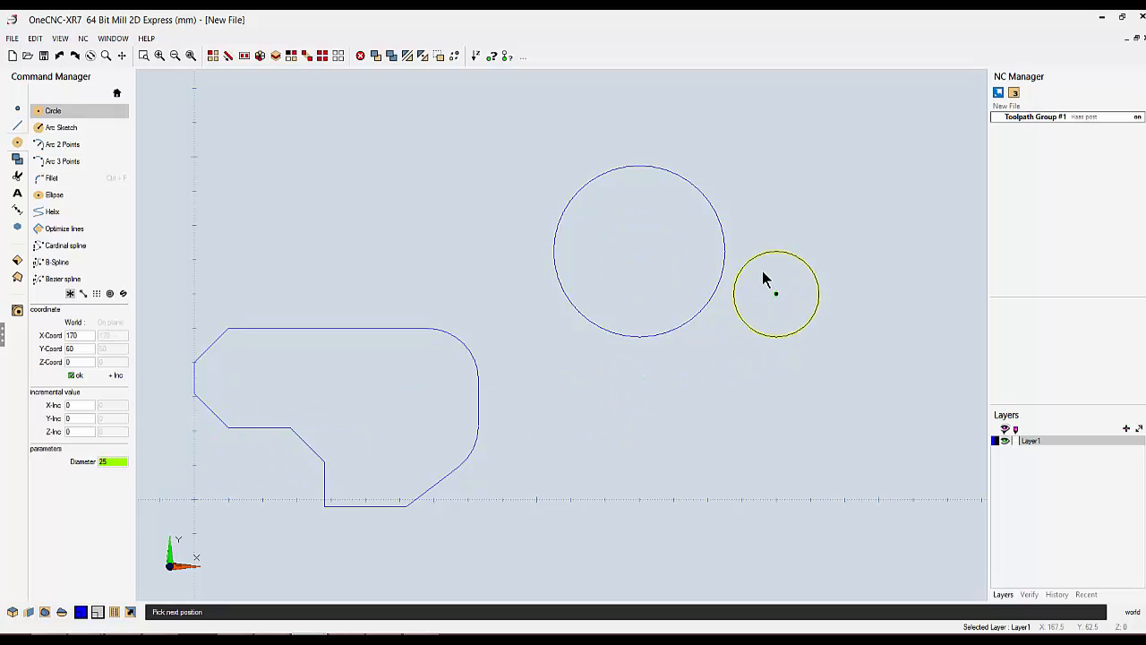
pyautogui.click(725, 251)
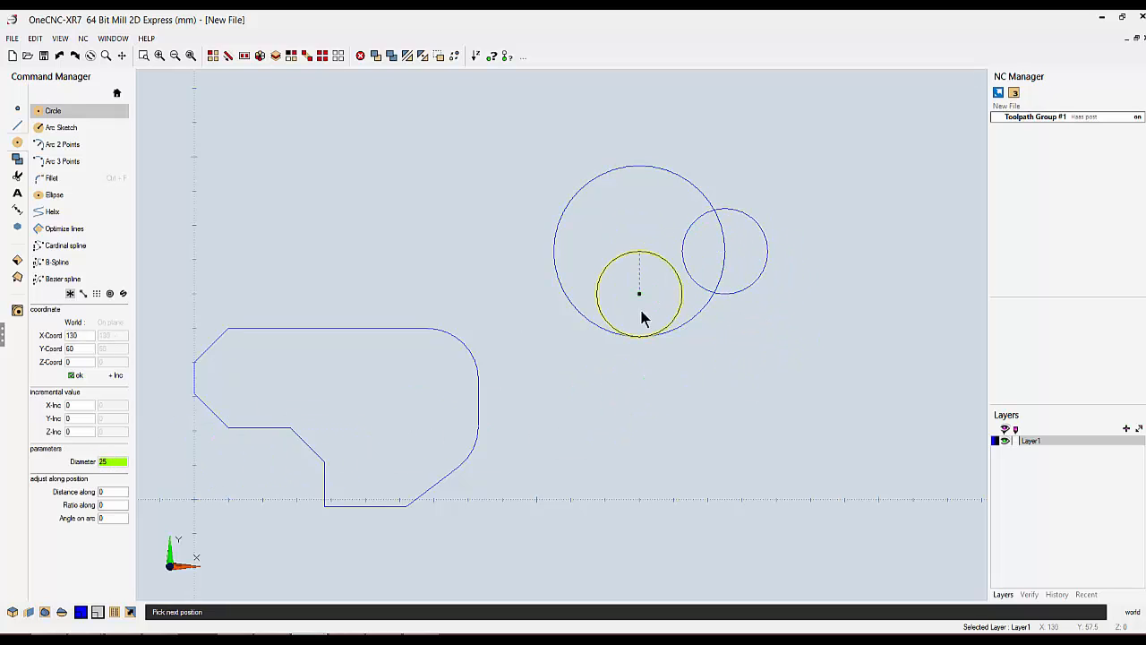
pyautogui.click(635, 338)
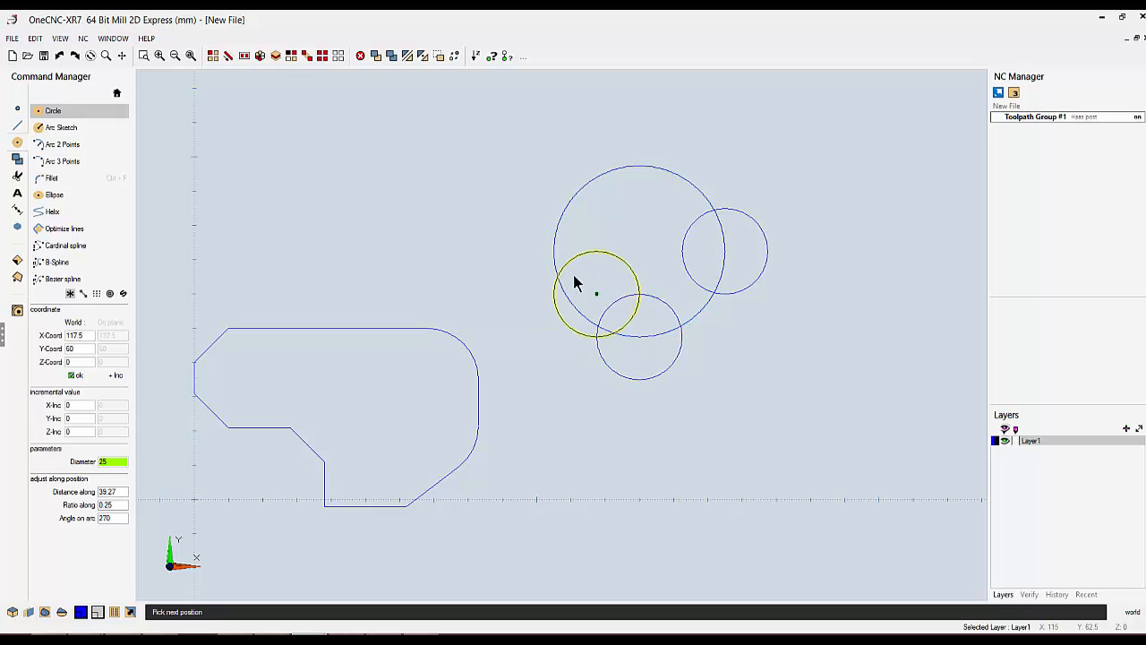
pyautogui.click(553, 251)
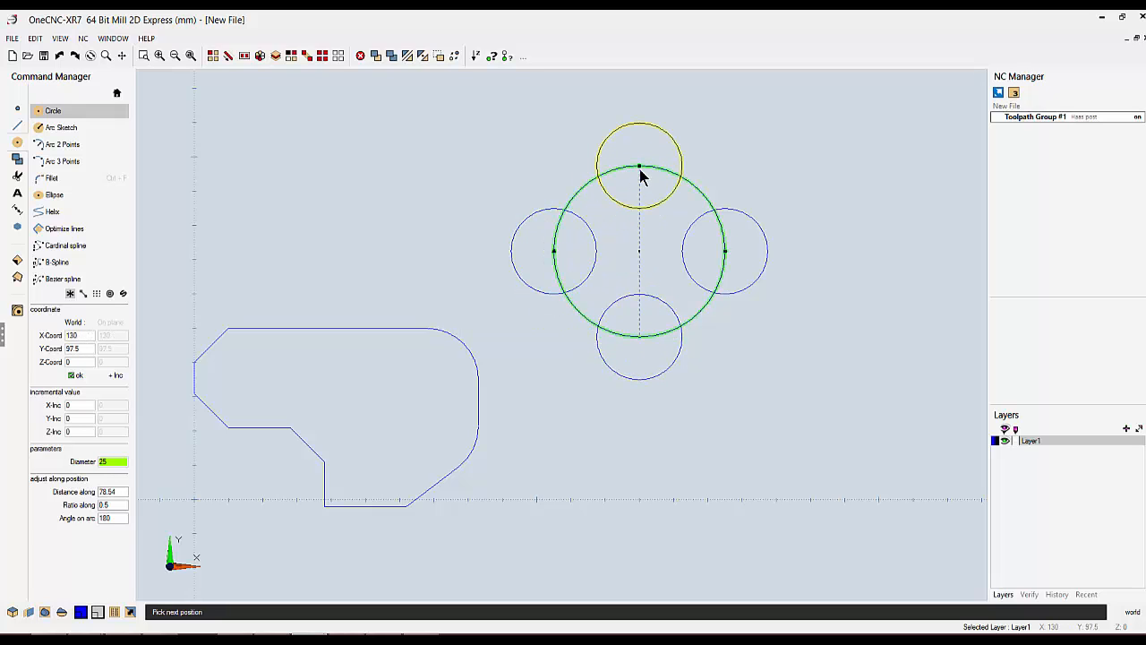
pyautogui.click(640, 167)
pyautogui.press('Escape')
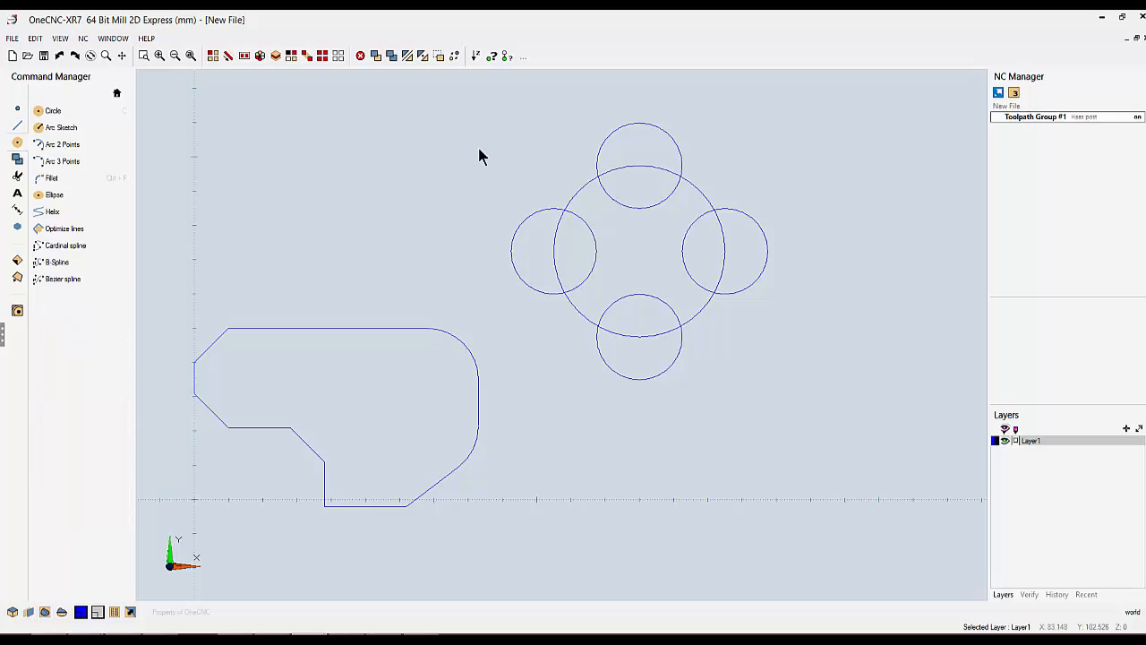
# Trim away the arcs of the four small circles that lie inside the large circle, using Scissors.
pyautogui.click(117, 93)
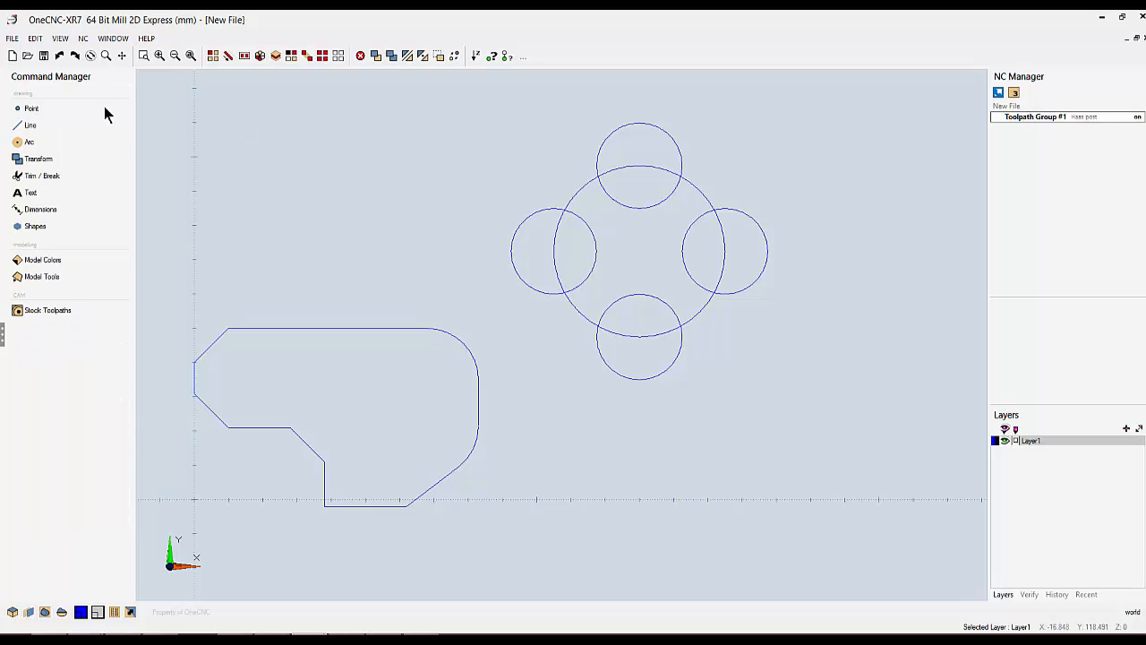
pyautogui.click(45, 176)
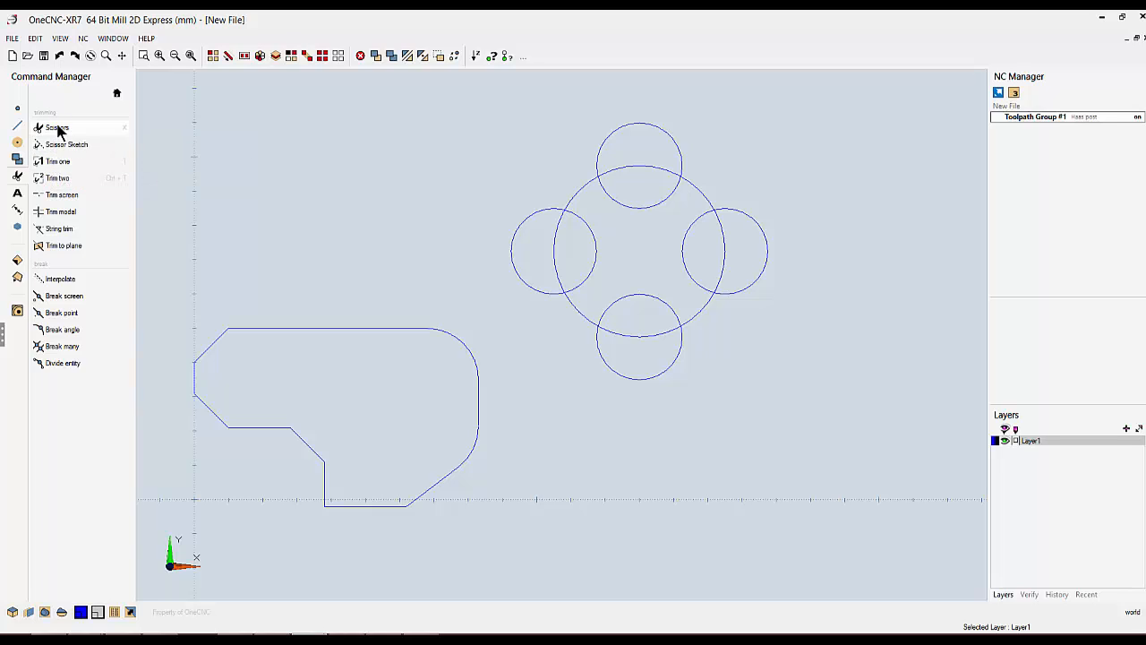
pyautogui.click(55, 128)
pyautogui.click(641, 210)
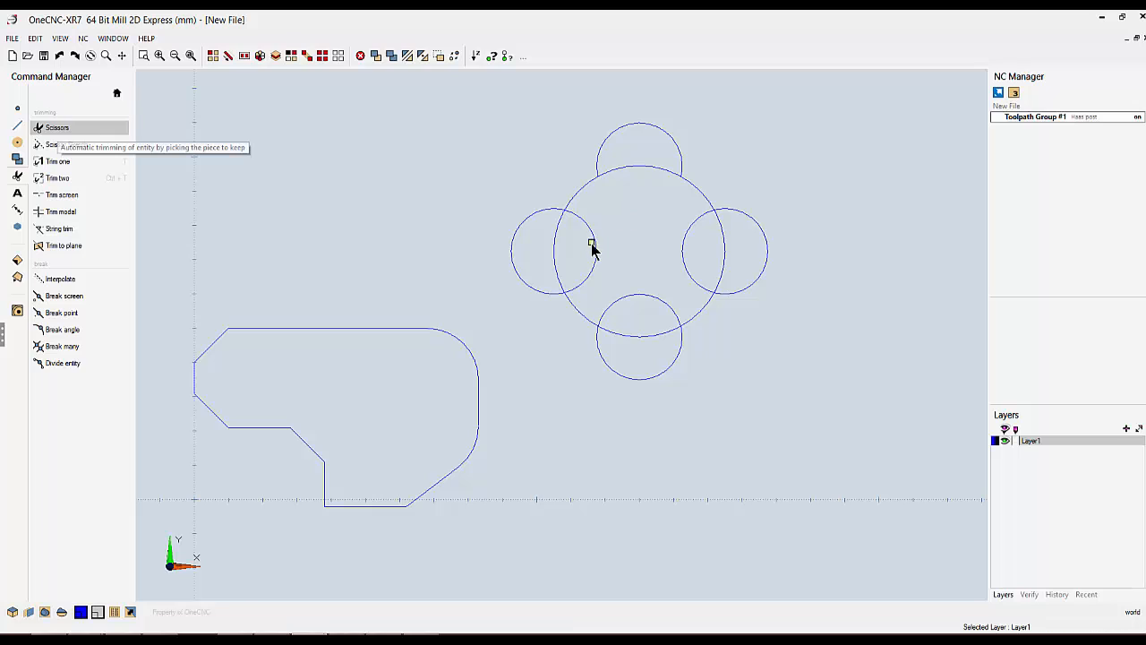
pyautogui.click(594, 249)
pyautogui.click(589, 286)
pyautogui.click(624, 302)
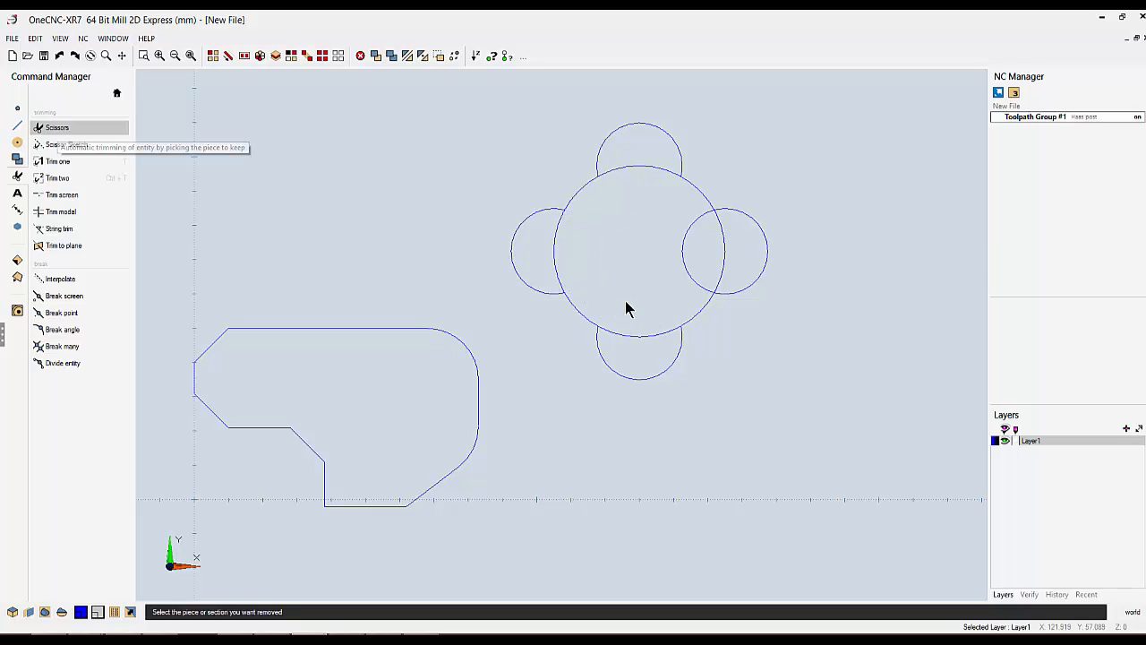
pyautogui.click(692, 253)
# Trim the large circle's arcs inside the four small circles to leave one continuous four-lobed outline.
pyautogui.click(724, 240)
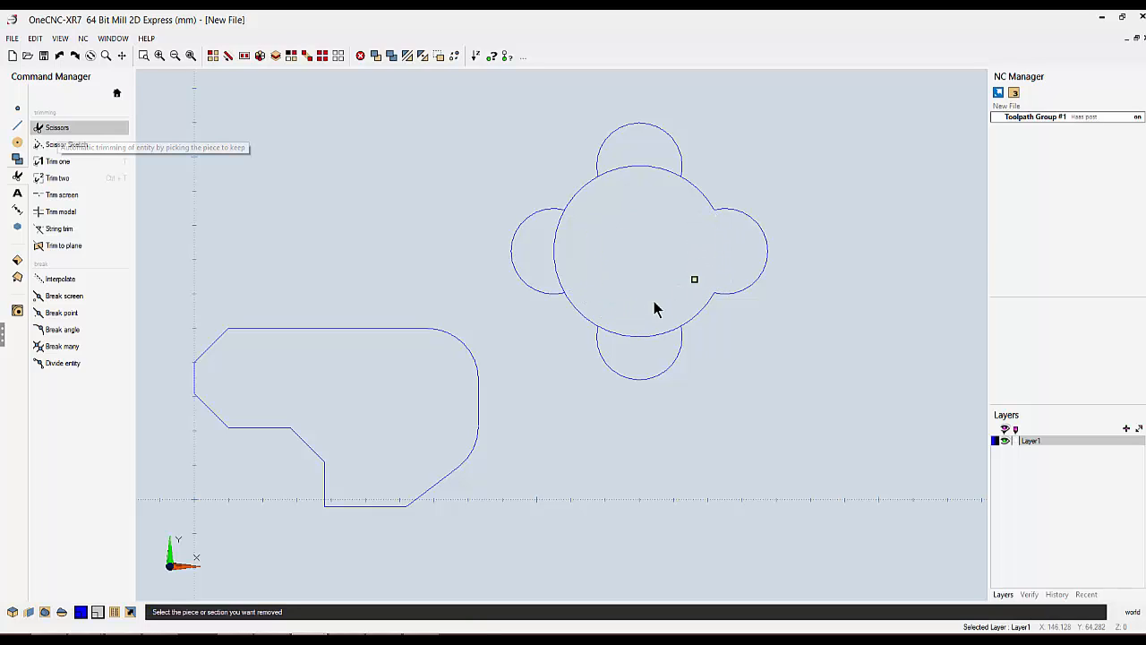
pyautogui.click(645, 338)
pyautogui.click(568, 257)
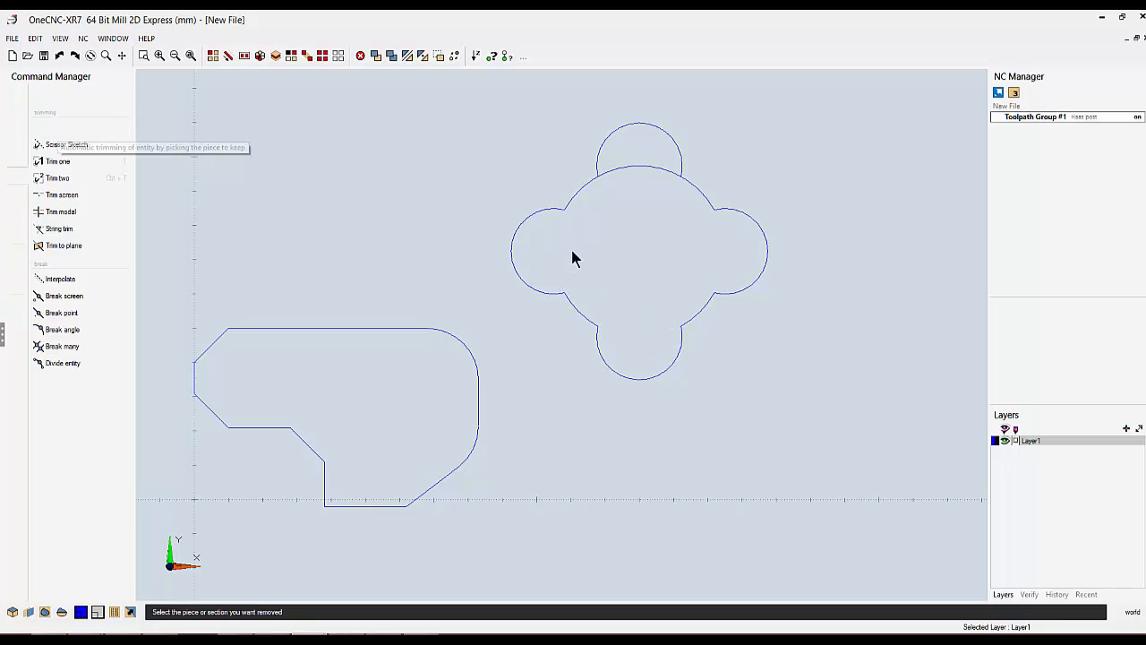
pyautogui.click(647, 177)
pyautogui.press('Escape')
# Add a horizontal dimension below the chamfered outline, from its X0 edge to the vertical edge at X38.
pyautogui.scroll(-2, 629, 266)
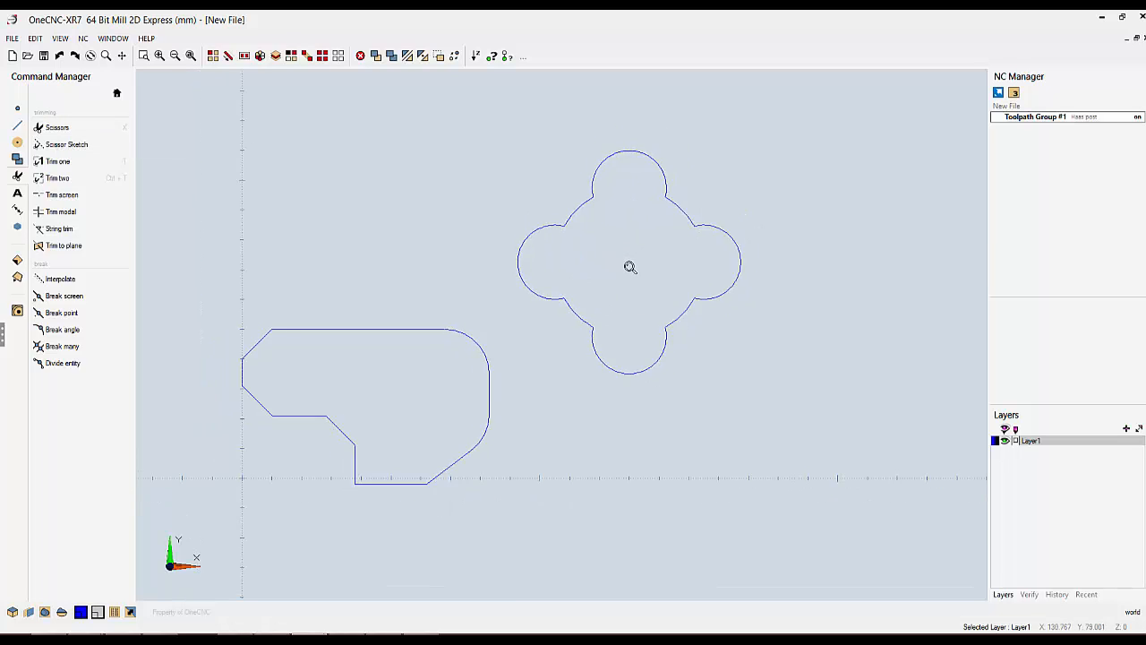
pyautogui.moveTo(630, 268); pyautogui.dragTo(646, 311, button='middle')
pyautogui.scroll(3, 522, 391)
pyautogui.moveTo(442, 323); pyautogui.dragTo(602, 181, button='middle')
pyautogui.press('Escape')
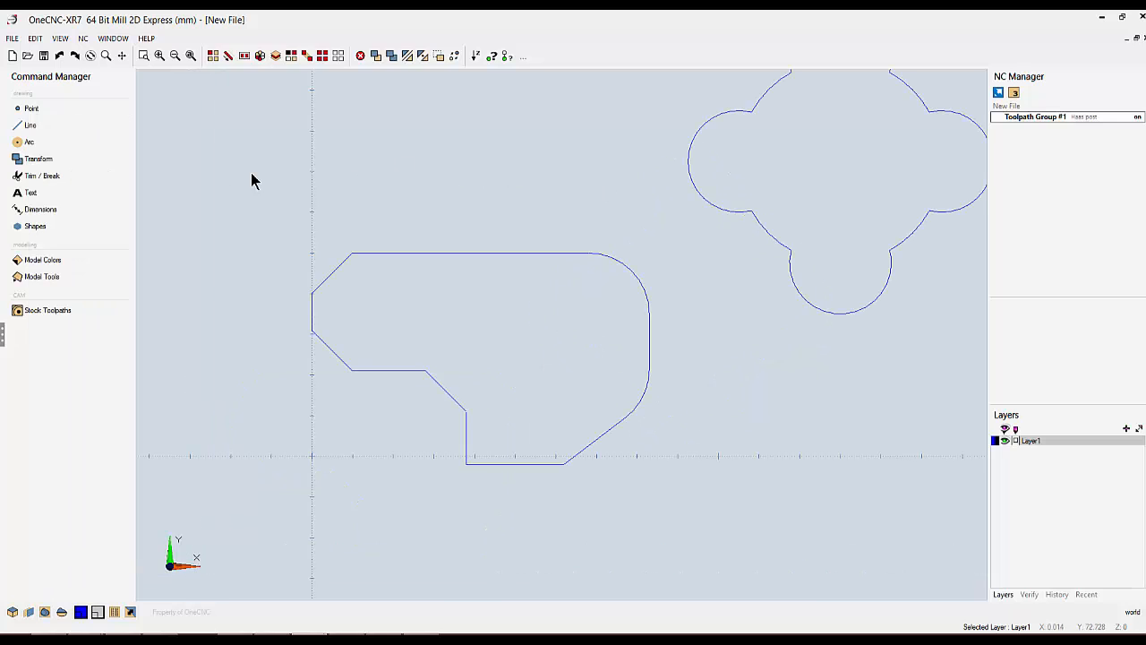
pyautogui.click(39, 210)
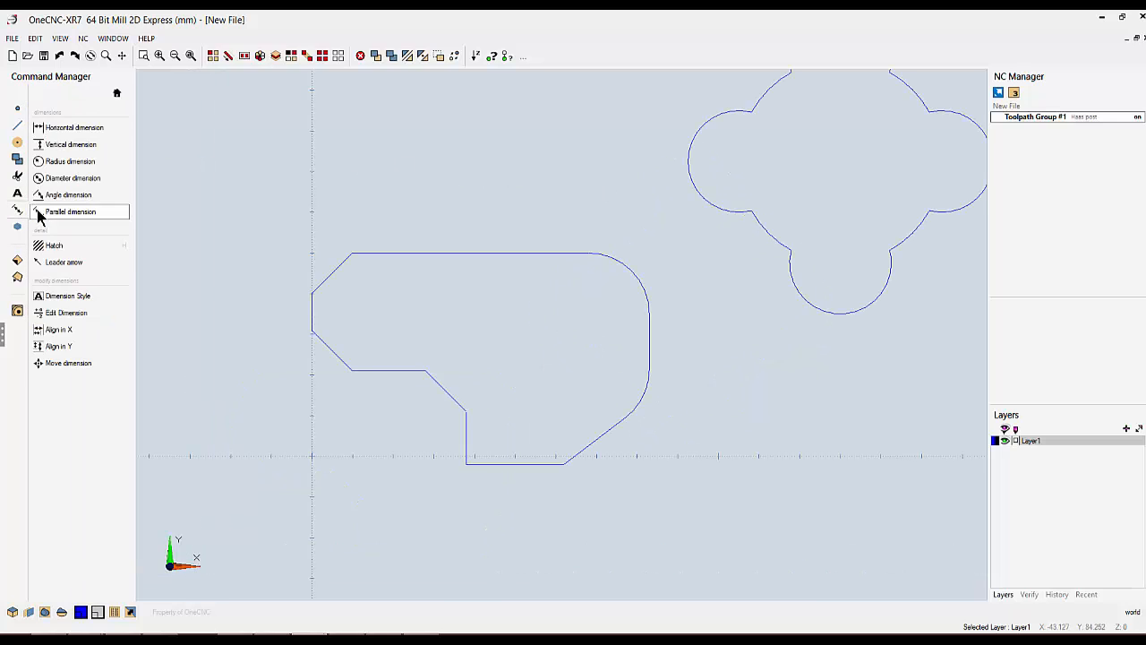
pyautogui.click(58, 127)
pyautogui.click(312, 313)
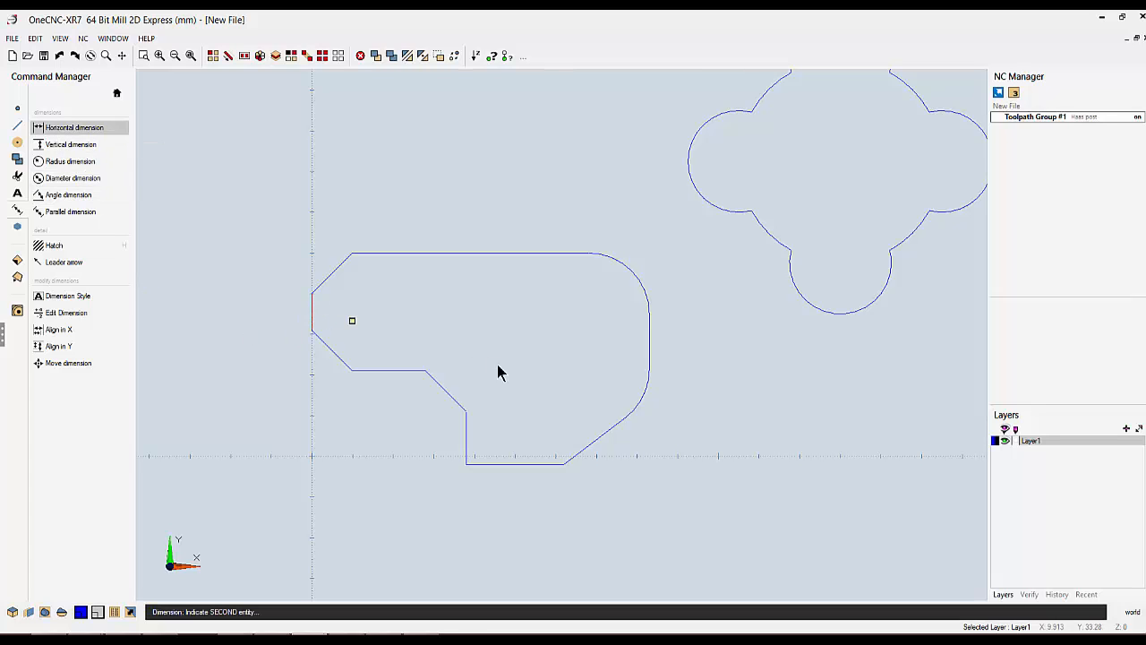
pyautogui.click(467, 440)
pyautogui.click(390, 499)
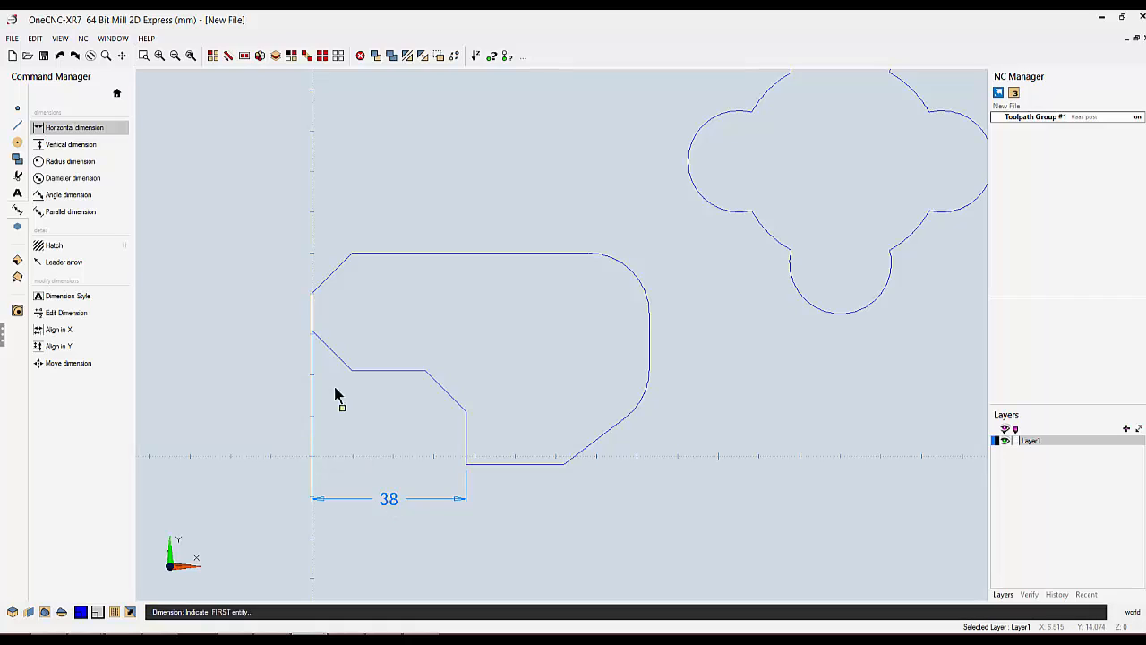
# Add a horizontal dimension across the lower chamfer next to the outline's X0 edge, with its text outside the profile.
pyautogui.click(311, 314)
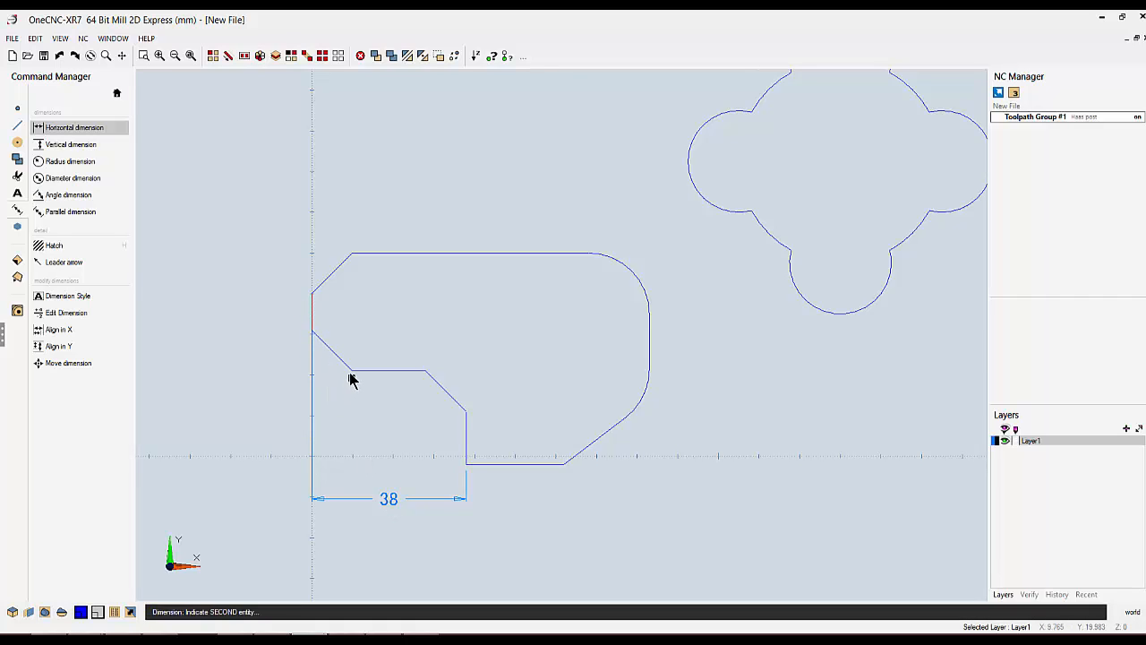
pyautogui.click(350, 374)
pyautogui.click(254, 372)
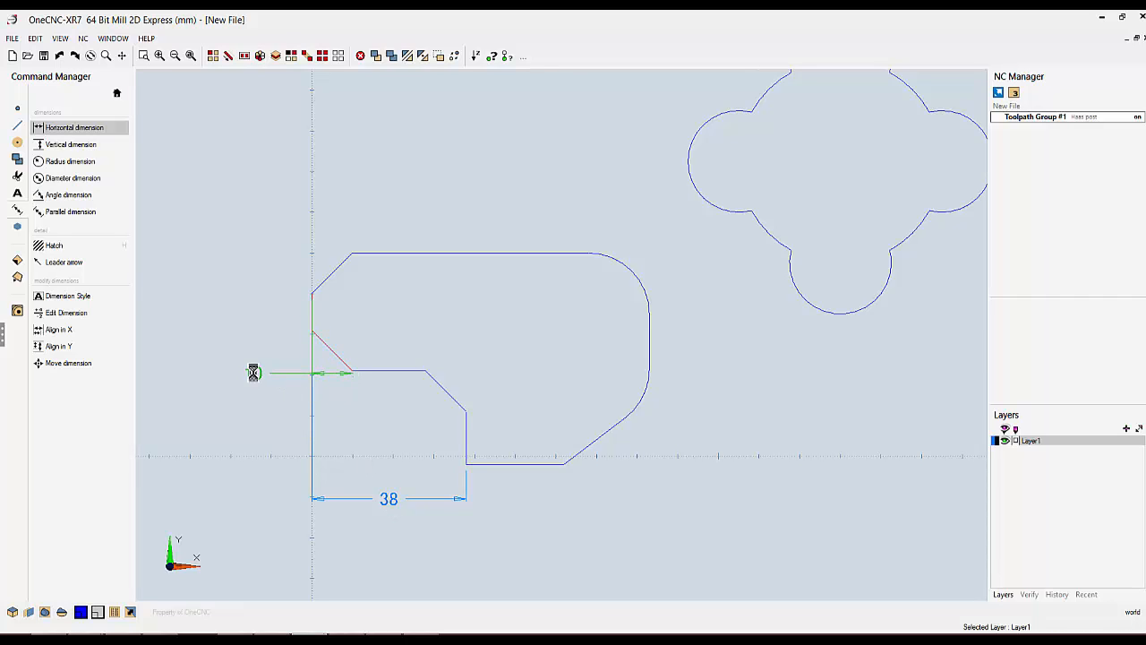
# Add a horizontal dimension for the chamfered outline's overall width, placed below the existing 38 dimension.
pyautogui.click(311, 313)
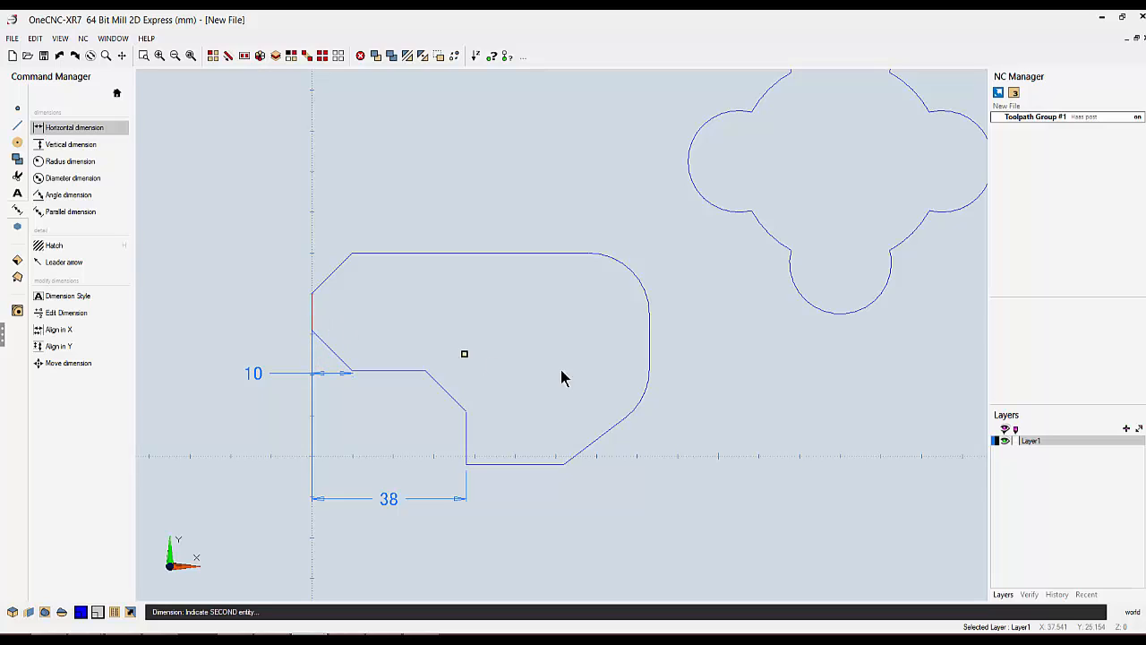
pyautogui.click(651, 328)
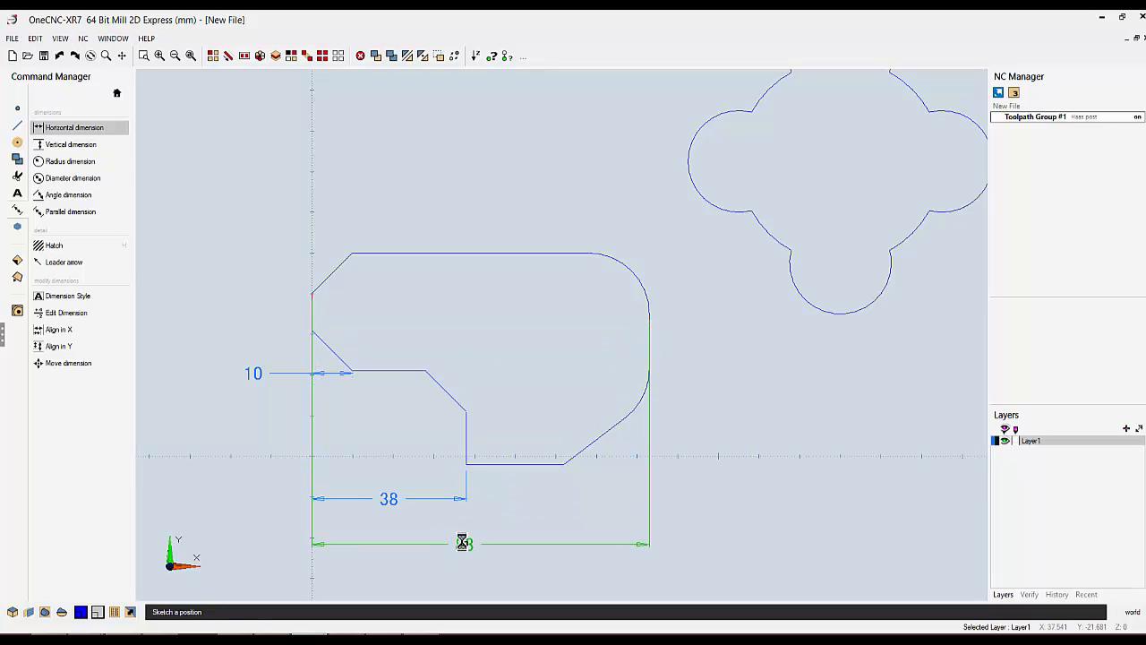
pyautogui.click(463, 542)
# Add a vertical dimension from the outline's bottom edge to the notch's horizontal edge, with its text inside the notch.
pyautogui.click(96, 145)
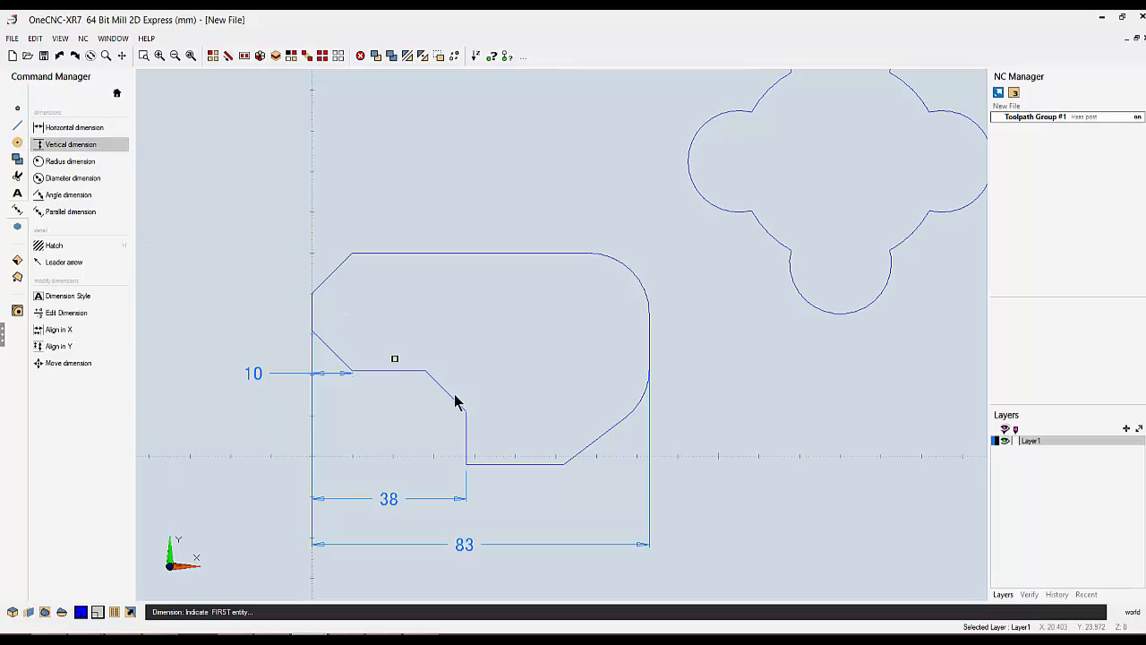
pyautogui.click(504, 462)
pyautogui.click(398, 373)
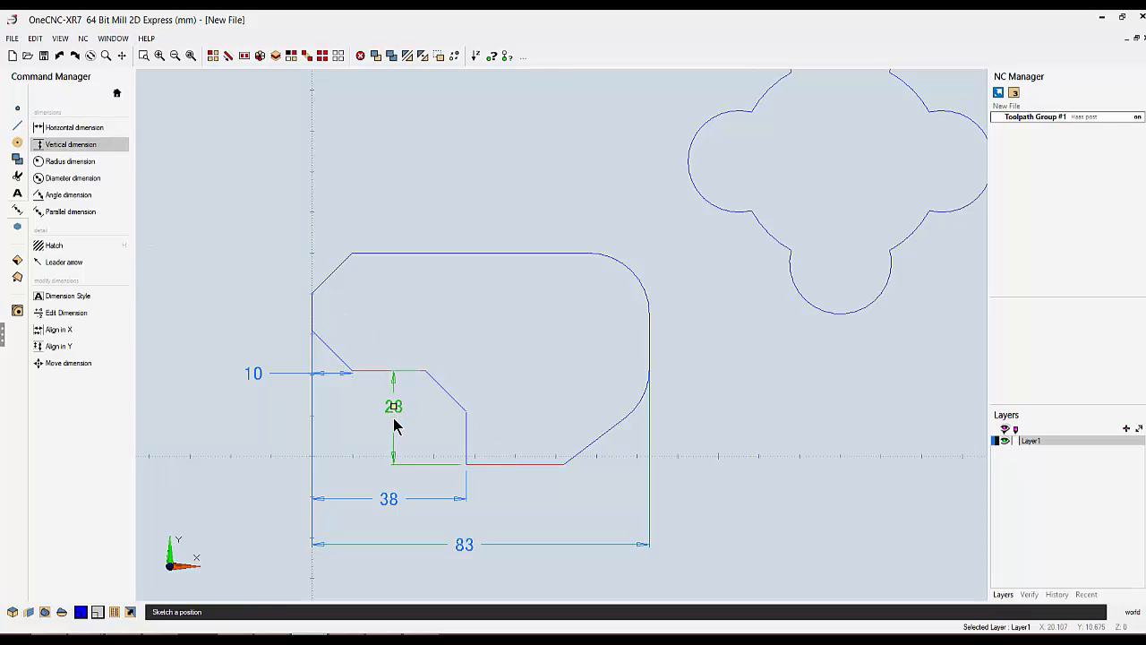
pyautogui.click(394, 423)
# Add a vertical dimension for the outline's overall height, from bottom edge to top edge, placed outside beyond the X0 edge.
pyautogui.click(511, 465)
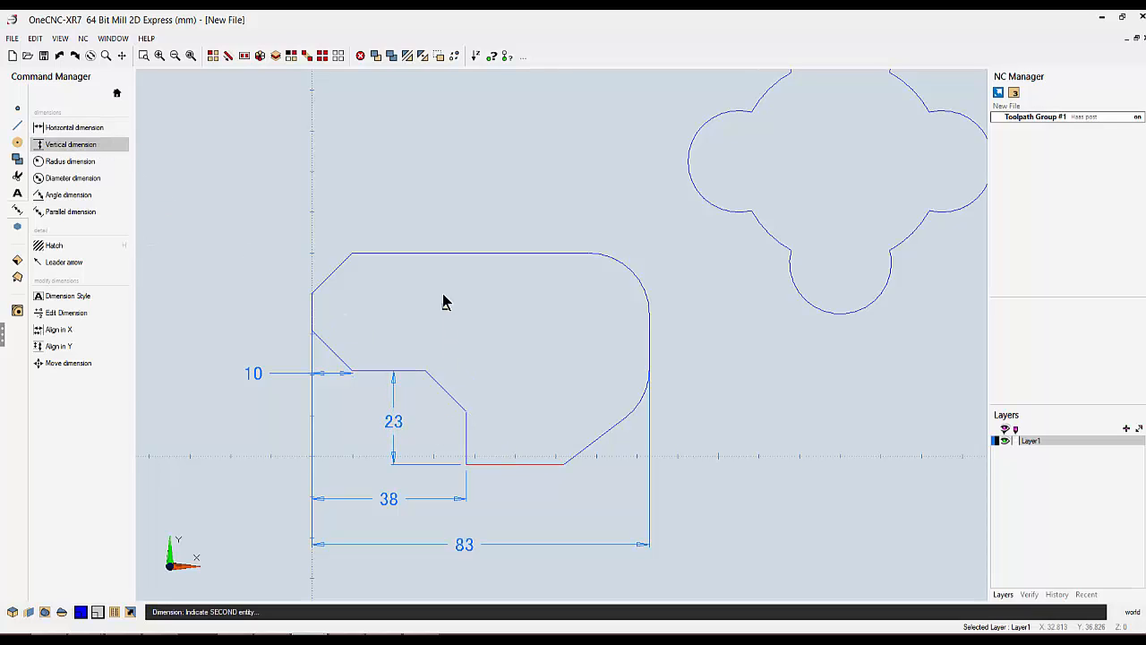
pyautogui.click(439, 254)
pyautogui.click(251, 309)
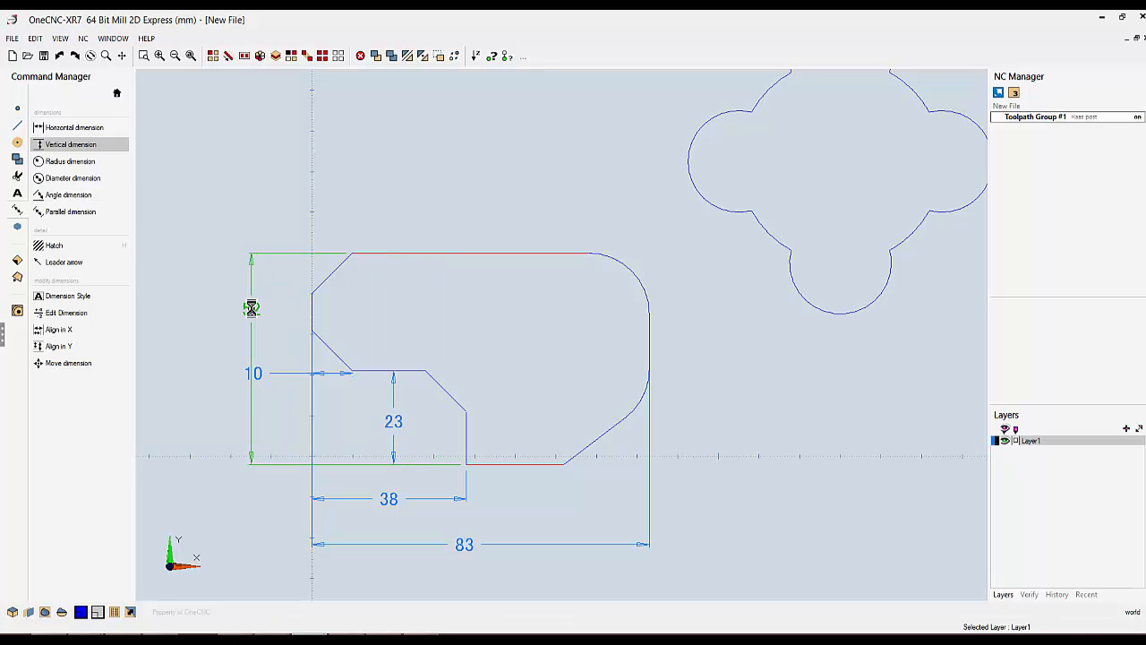
# Add a radius dimension to the outline's upper fillet, with its text outside the profile.
pyautogui.click(69, 162)
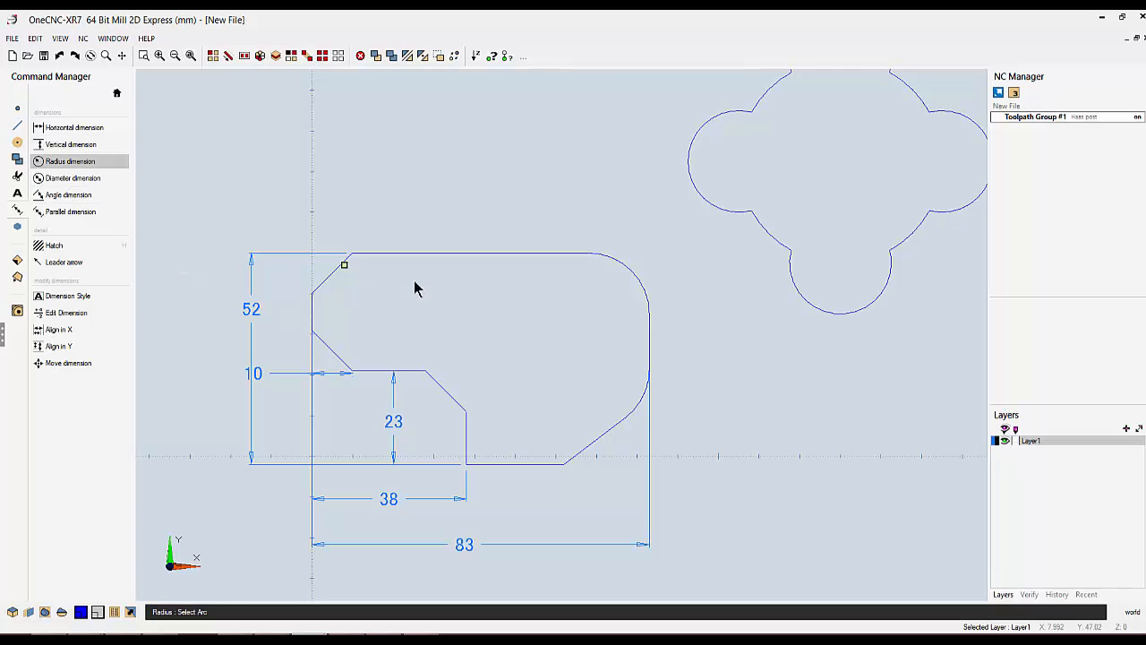
pyautogui.click(639, 276)
pyautogui.click(656, 244)
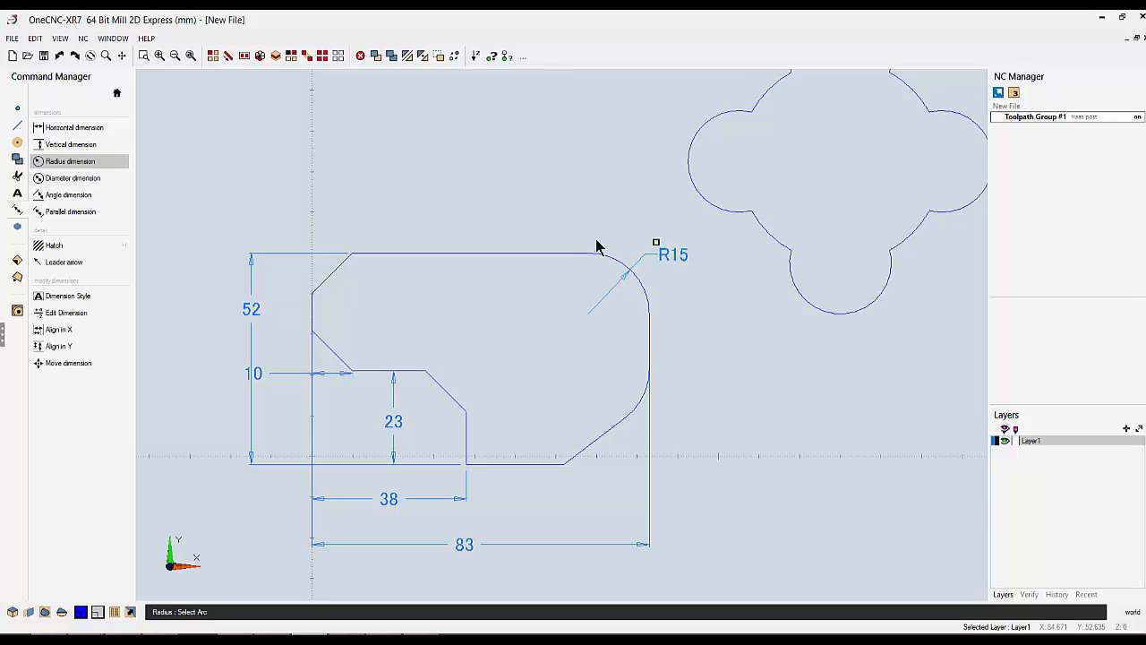
pyautogui.press('Escape')
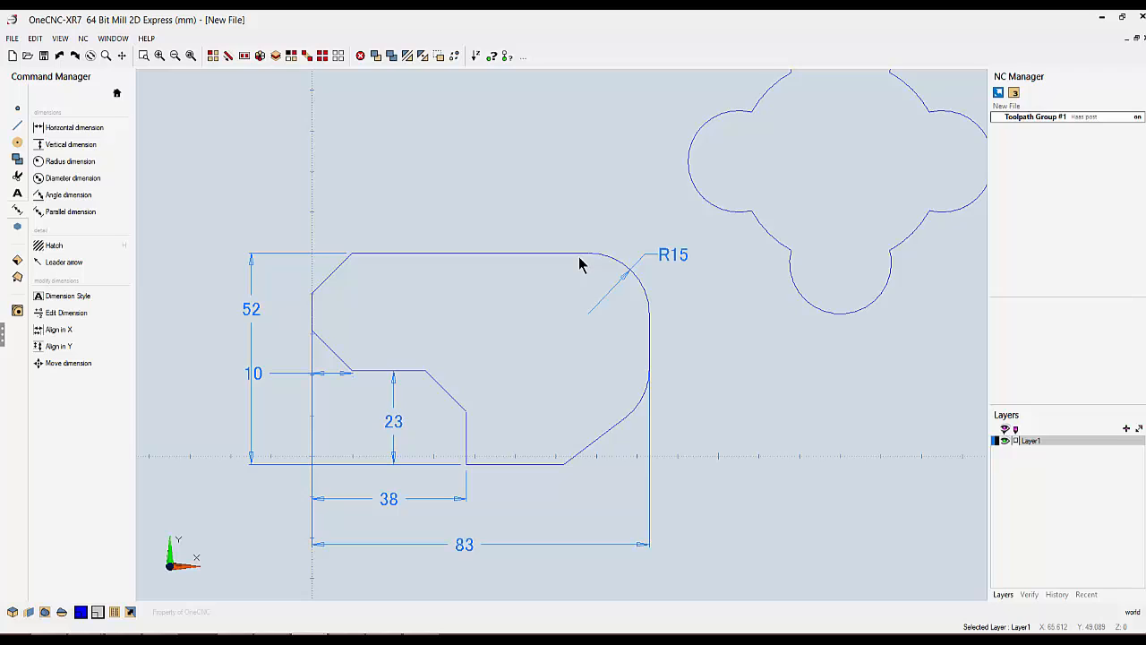
# Edit the fillet's radius dimension: append "typ" after the value, set text height 2.5 and a Plus Minus tolerance of .05.
pyautogui.click(60, 315)
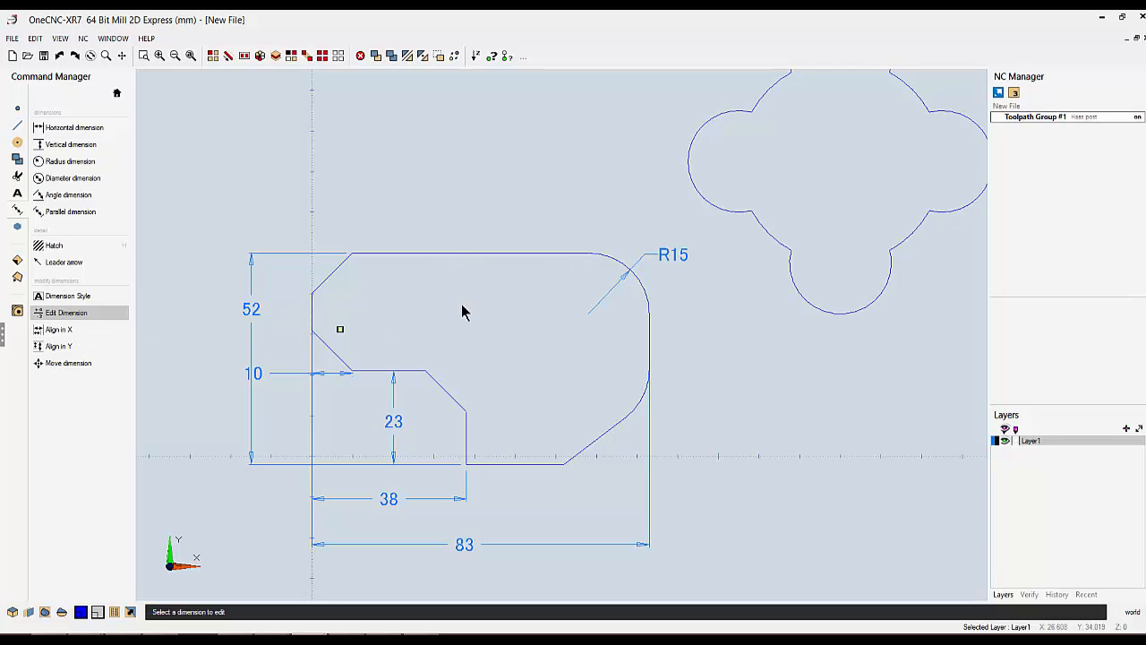
pyautogui.click(675, 257)
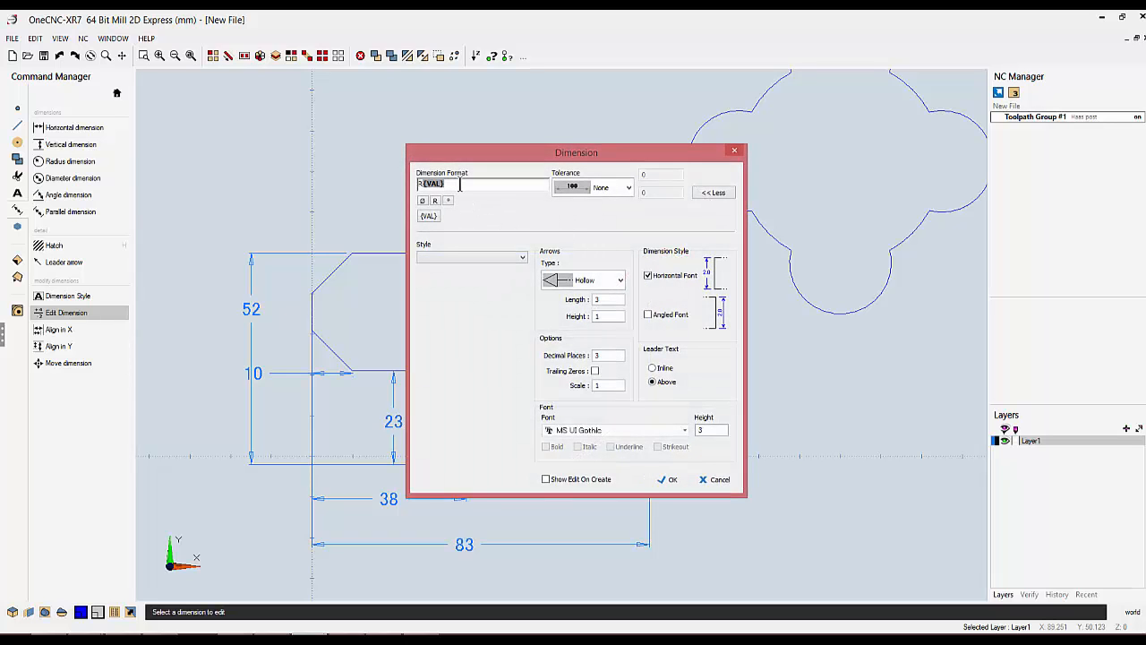
pyautogui.doubleClick(708, 431)
pyautogui.click(628, 188)
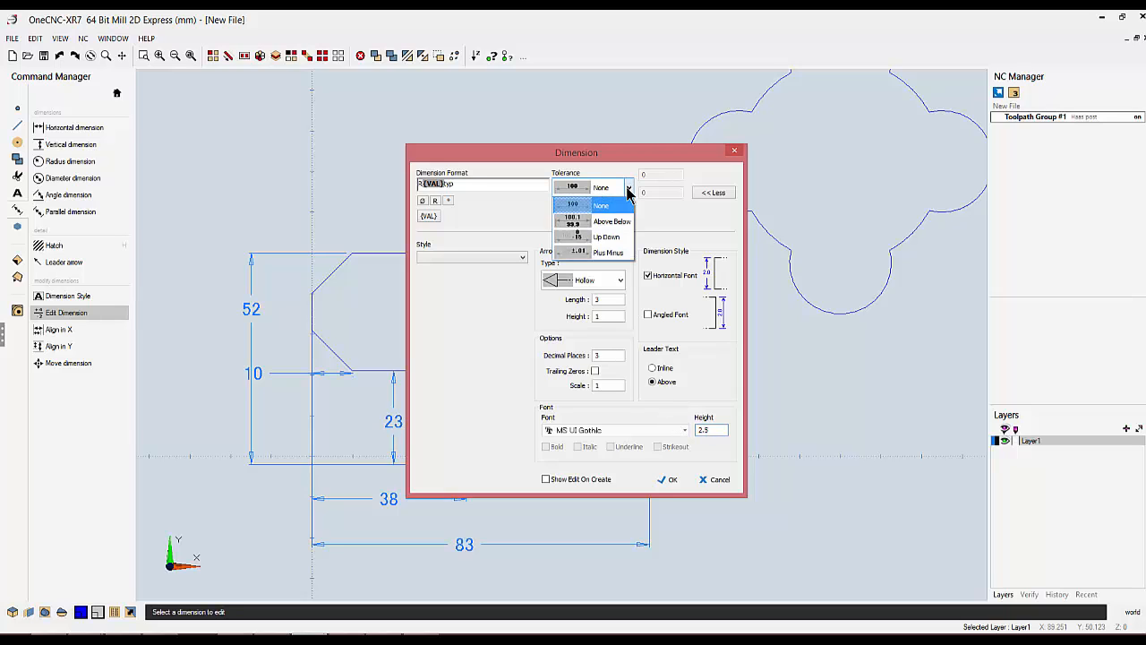
pyautogui.click(583, 254)
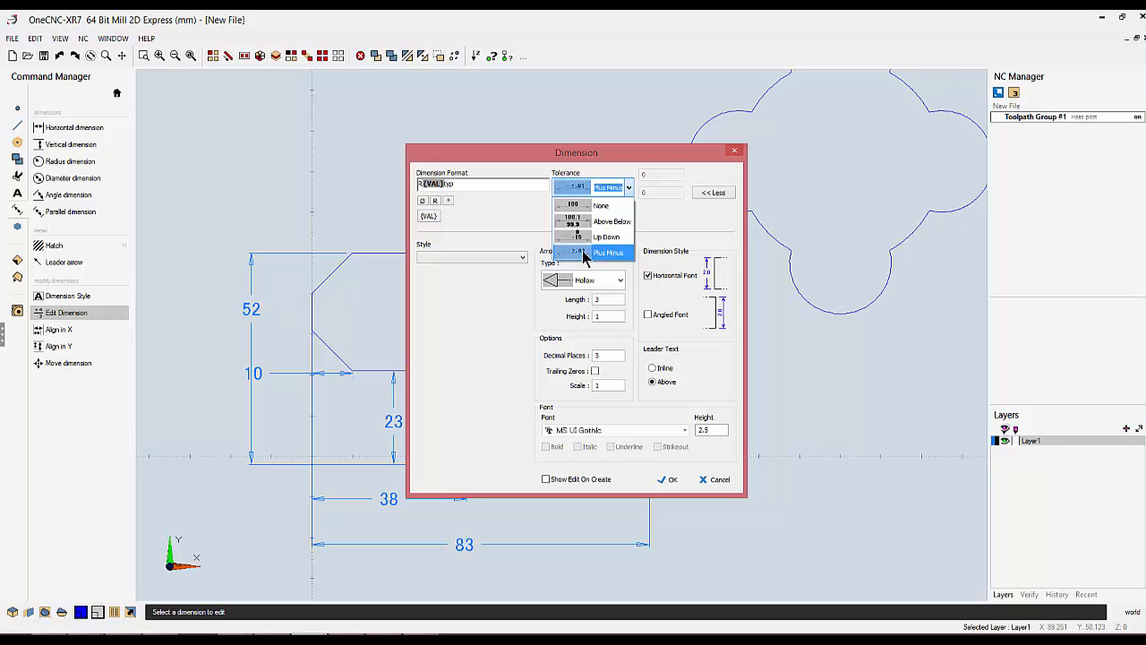
pyautogui.moveTo(647, 175); pyautogui.dragTo(618, 179)
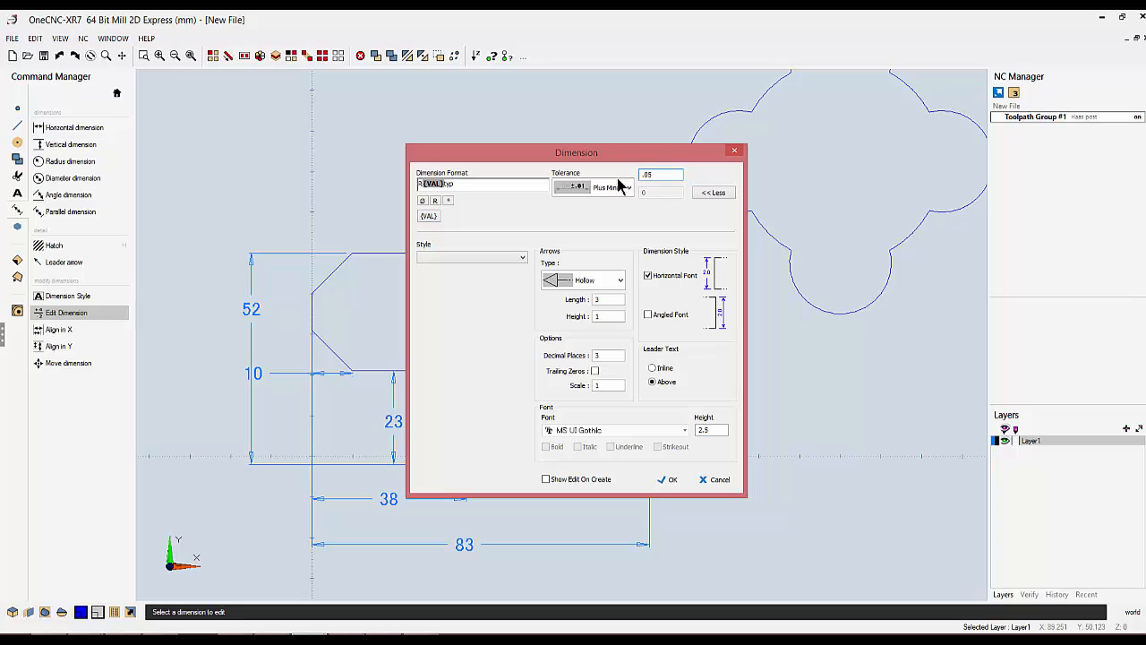
pyautogui.click(669, 480)
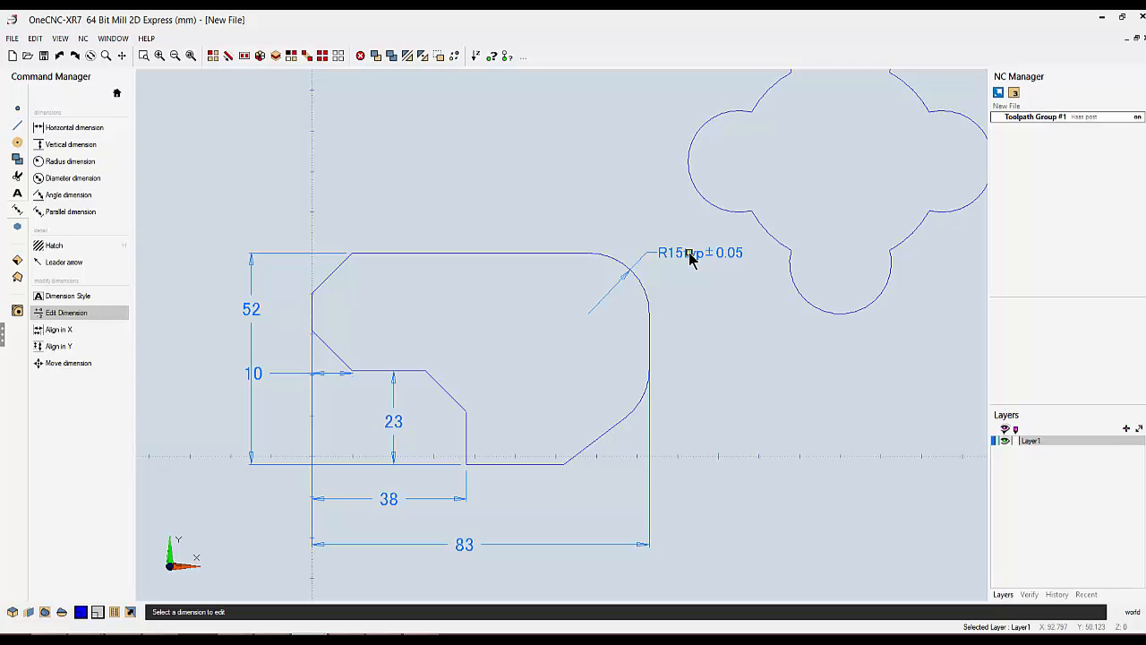
pyautogui.press('Escape')
# Bring the A3 Landscape.ONECNC drawing sheet from the desktop's Templates folder into the current file.
pyautogui.scroll(-2, 689, 253)
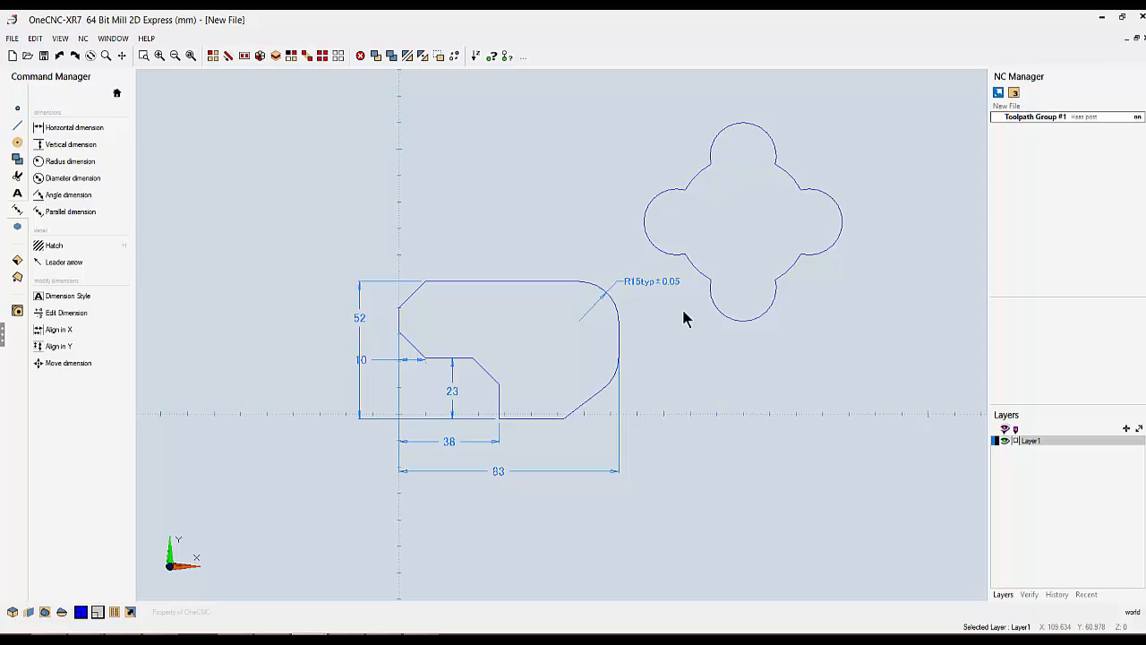
pyautogui.click(12, 40)
pyautogui.click(40, 81)
pyautogui.click(376, 293)
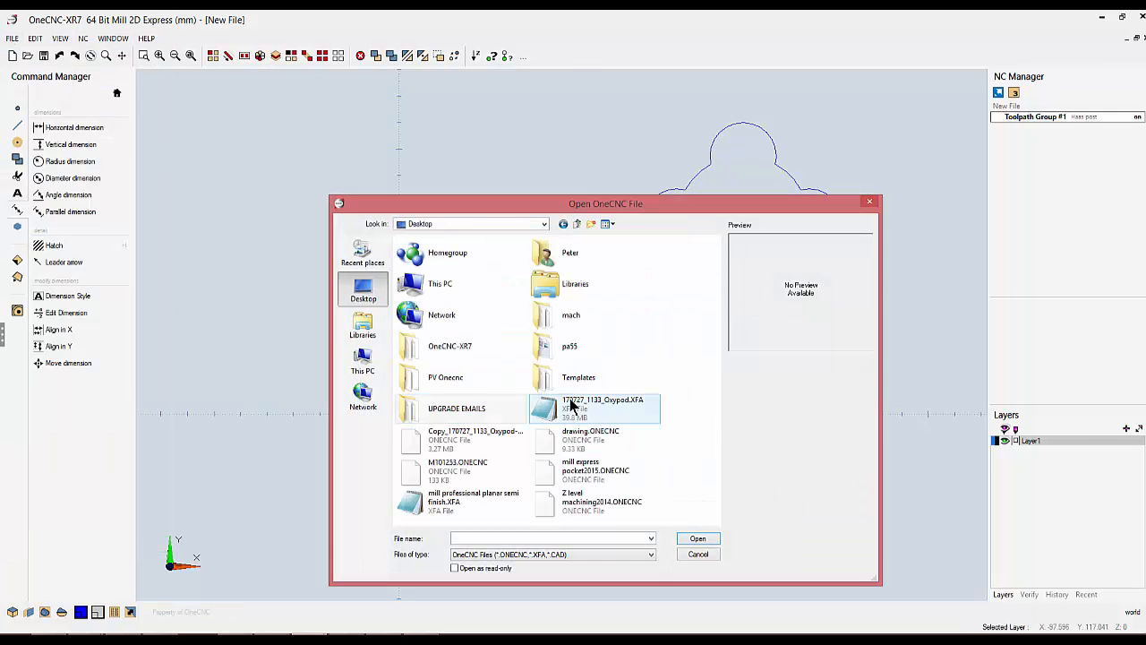
pyautogui.doubleClick(568, 378)
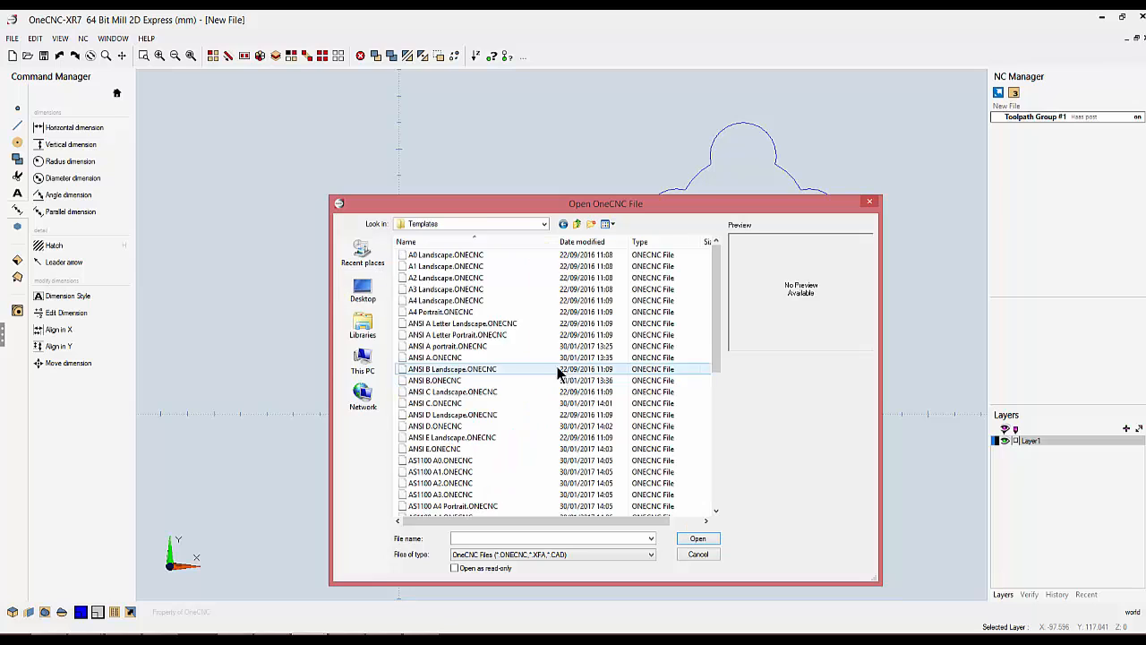
pyautogui.click(435, 257)
pyautogui.press('Down')
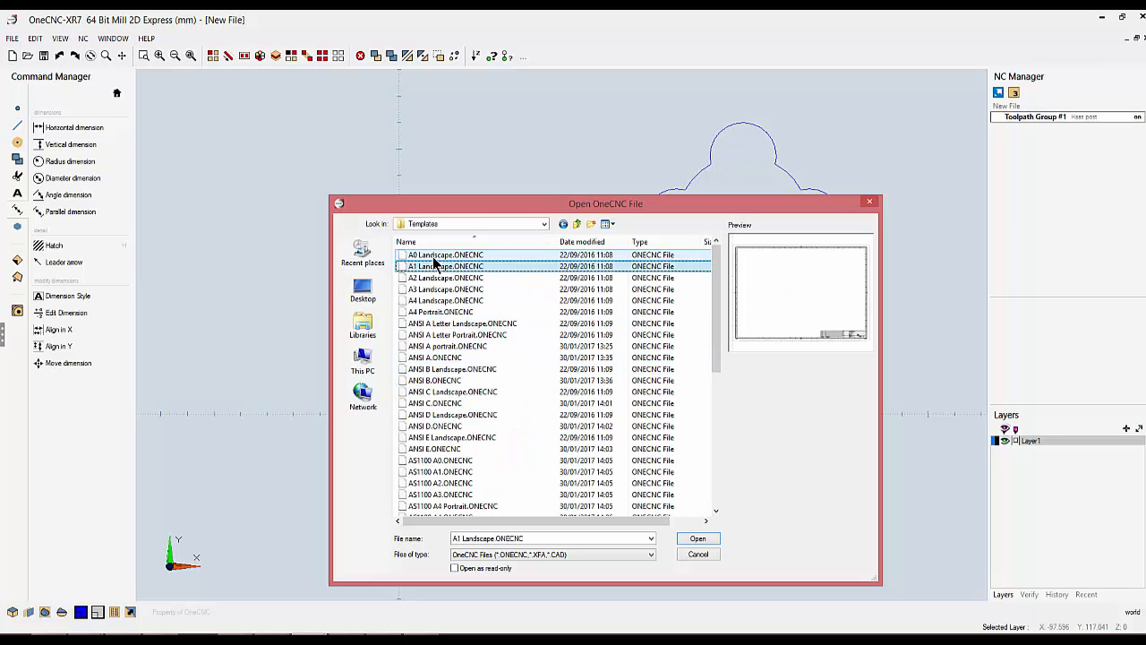
pyautogui.press('Down')
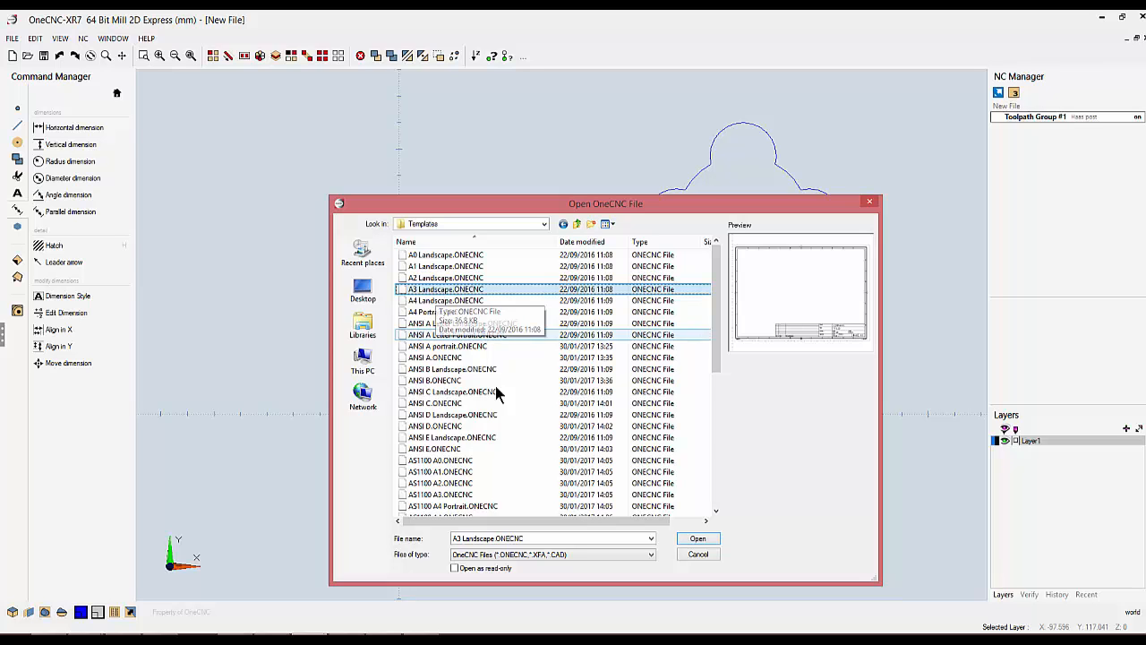
pyautogui.click(698, 540)
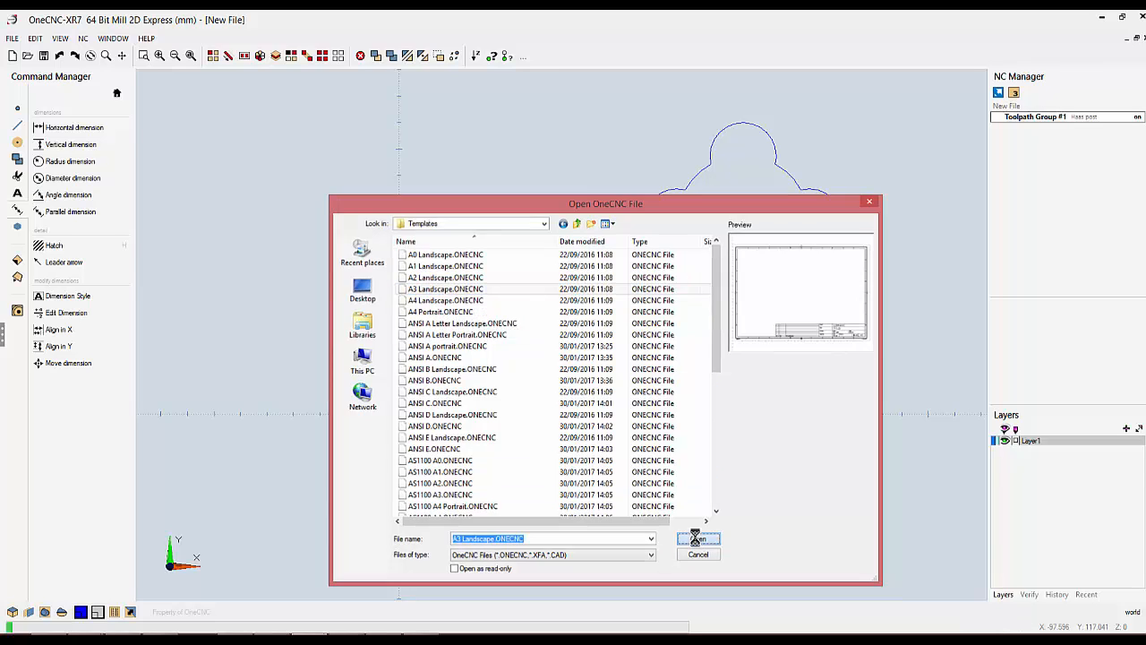
# Select the blue geometry and dimensions by colour and move them into the A3 frame, taking the four-lobed outline's centre to about X206, Y210.
pyautogui.scroll(-3, 671, 358)
pyautogui.moveTo(670, 373); pyautogui.dragTo(498, 527, button='middle')
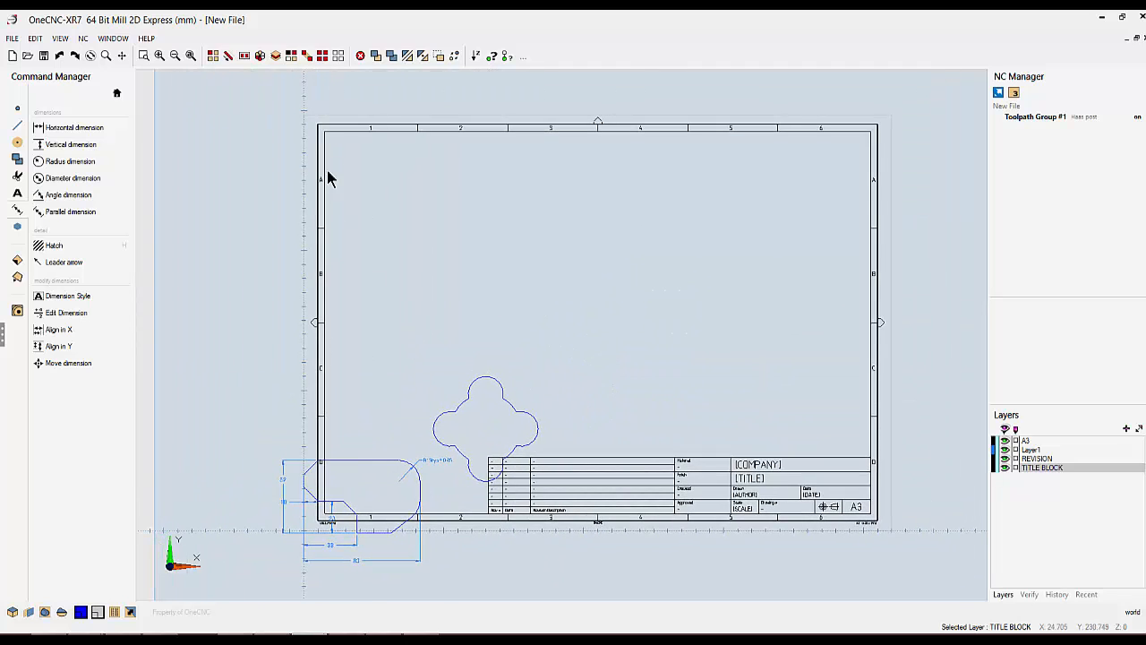
pyautogui.click(291, 55)
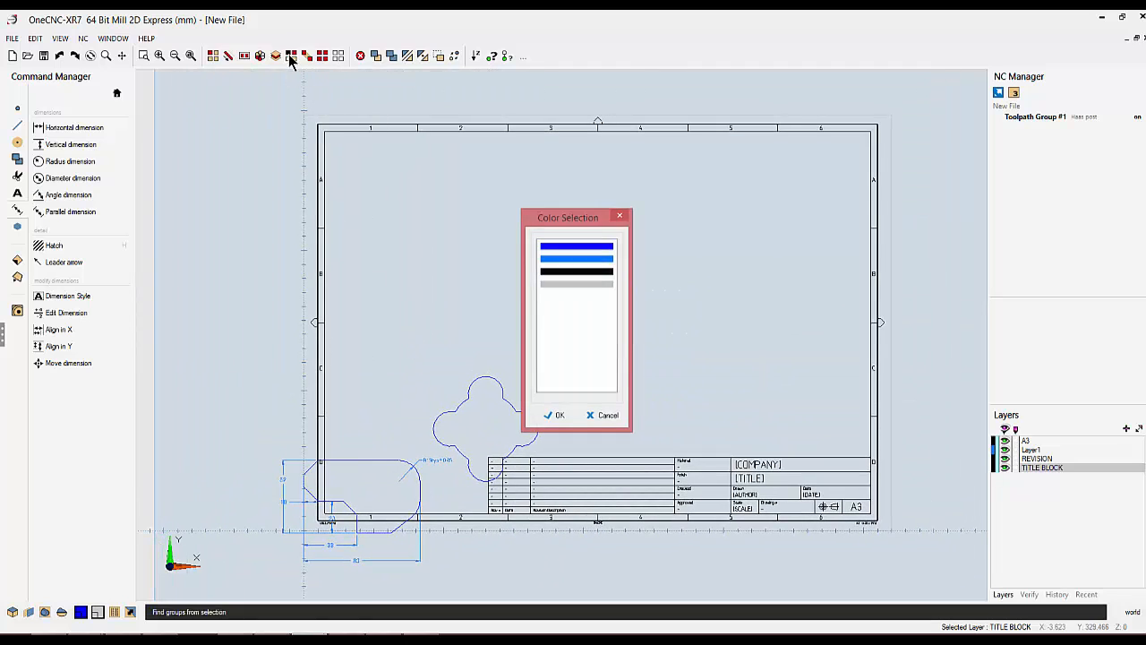
pyautogui.click(555, 249)
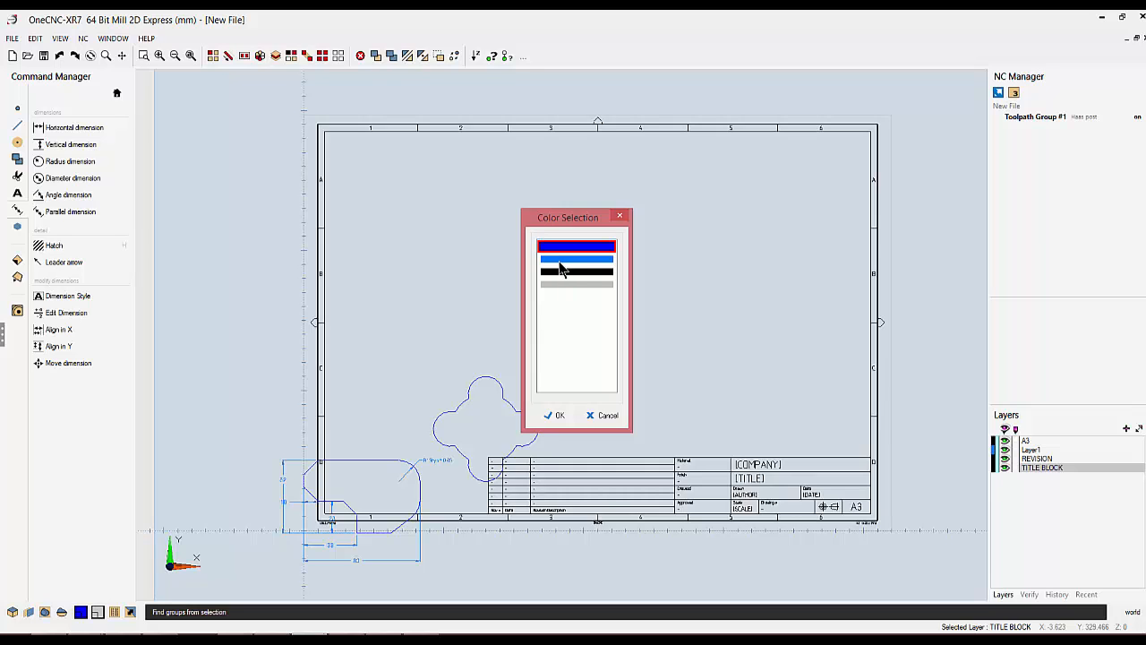
pyautogui.click(553, 415)
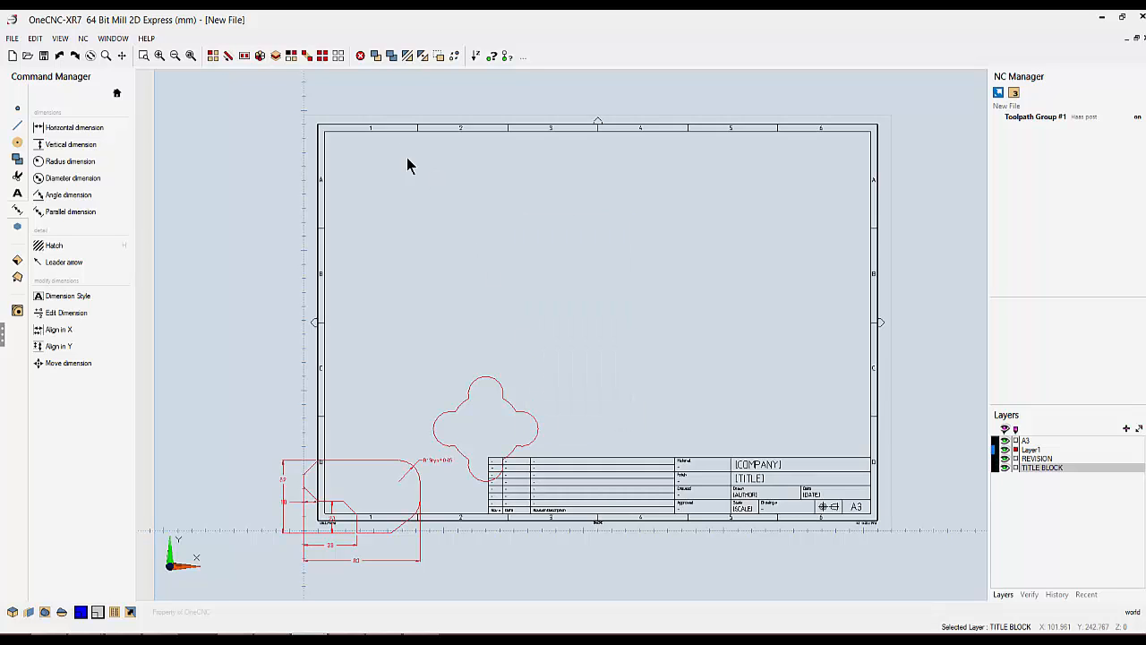
pyautogui.click(376, 56)
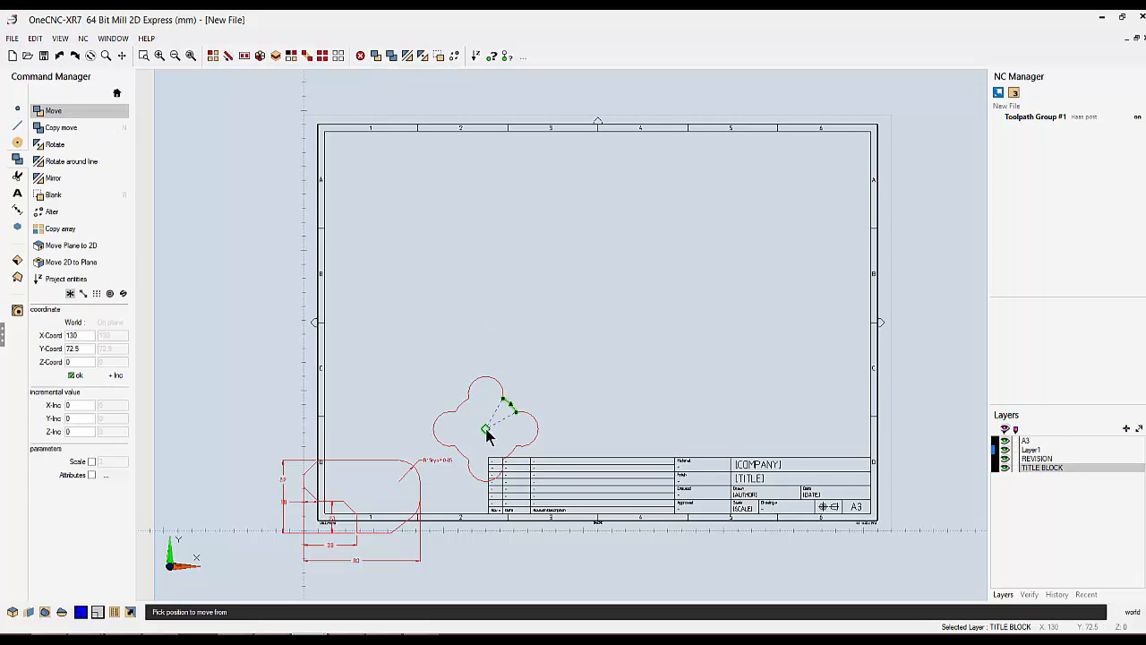
pyautogui.click(489, 431)
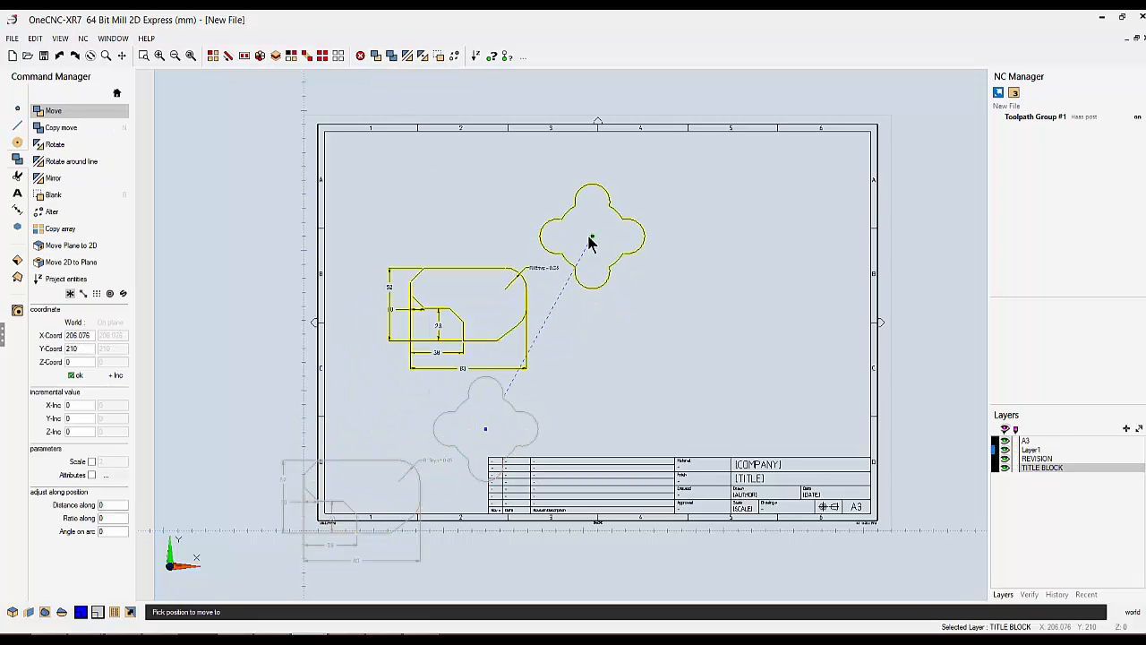
pyautogui.click(591, 238)
pyautogui.click(338, 56)
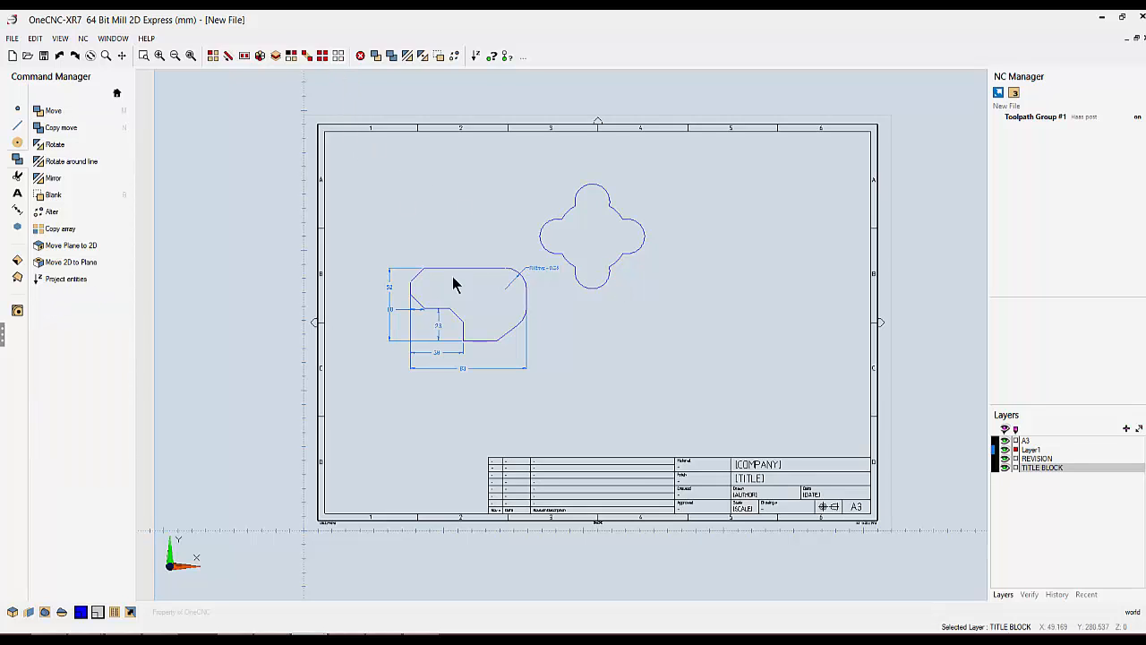
# Change the title block's [TITLE] text to "demo".
pyautogui.scroll(4, 768, 494)
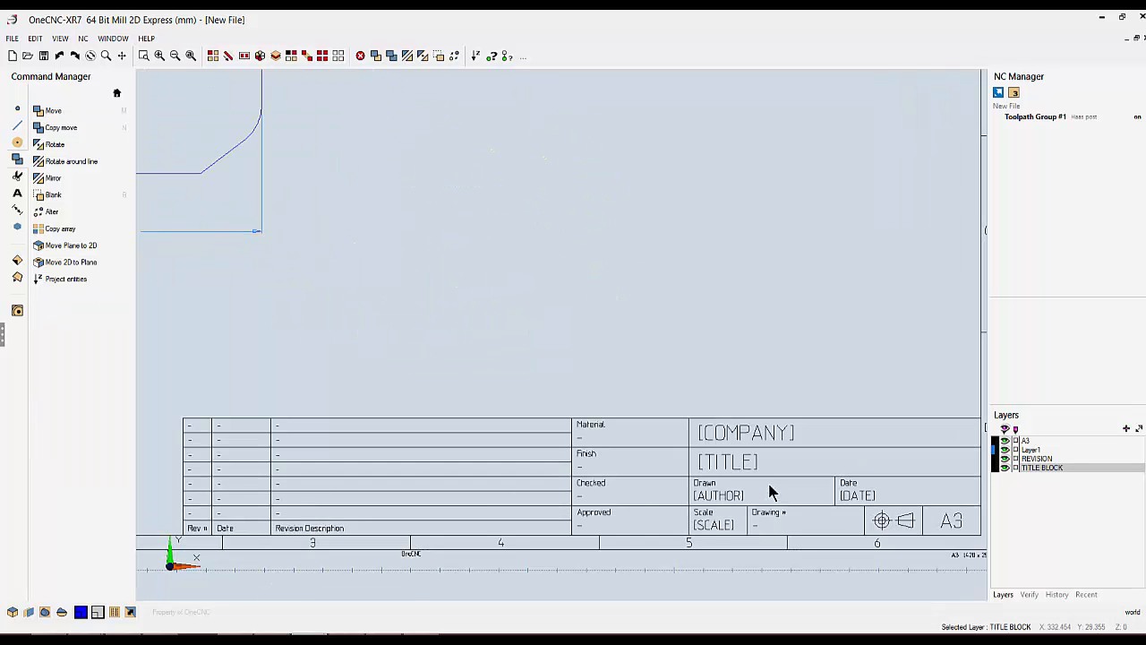
pyautogui.scroll(-1, 769, 486)
pyautogui.moveTo(763, 498); pyautogui.dragTo(665, 487, button='middle')
pyautogui.scroll(2, 665, 487)
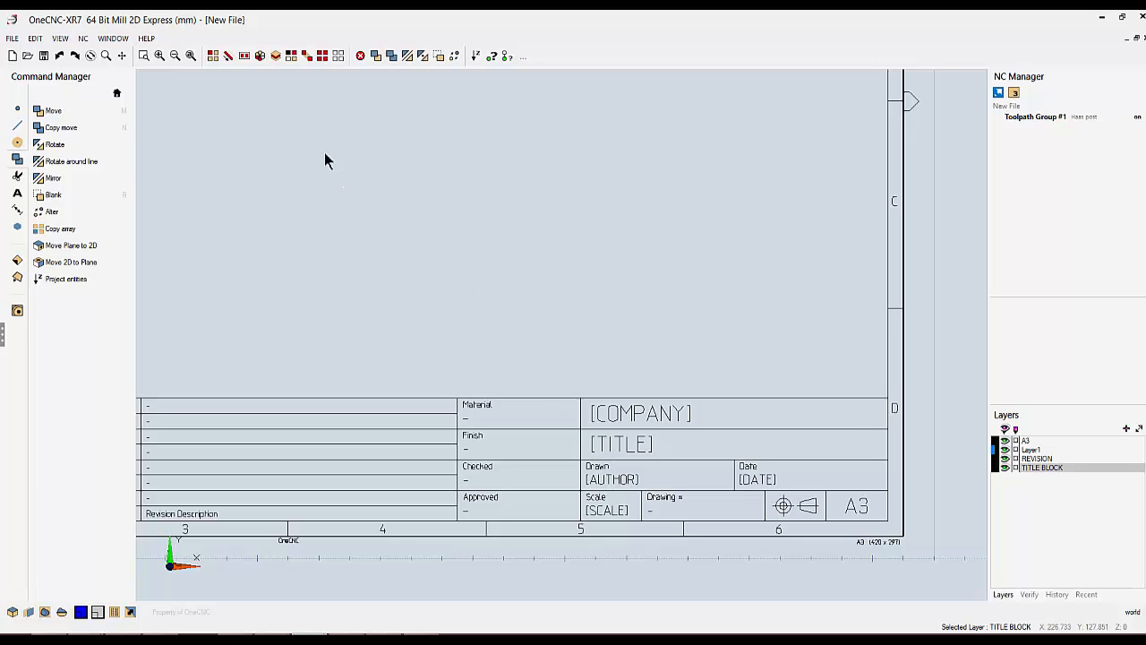
pyautogui.click(116, 92)
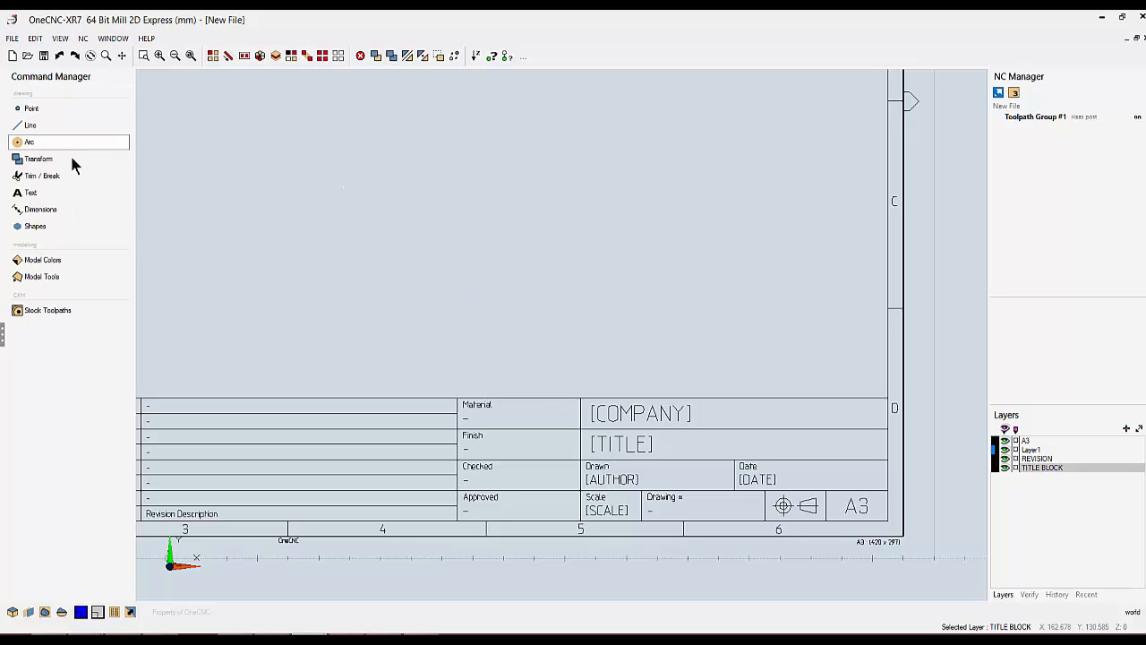
pyautogui.click(30, 192)
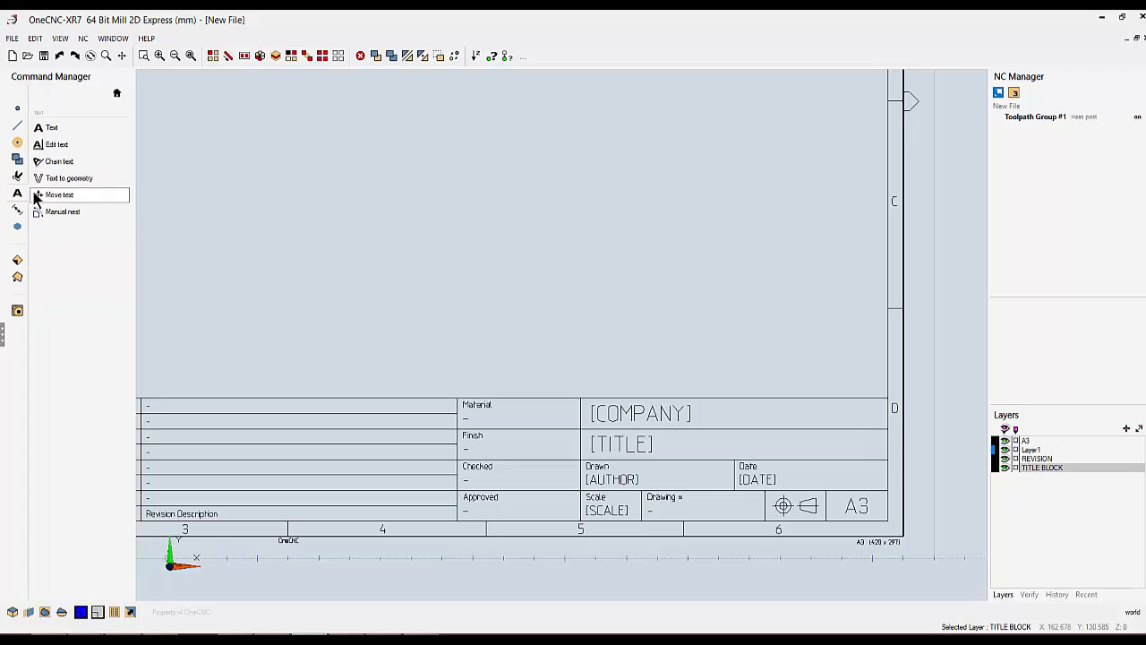
pyautogui.click(60, 145)
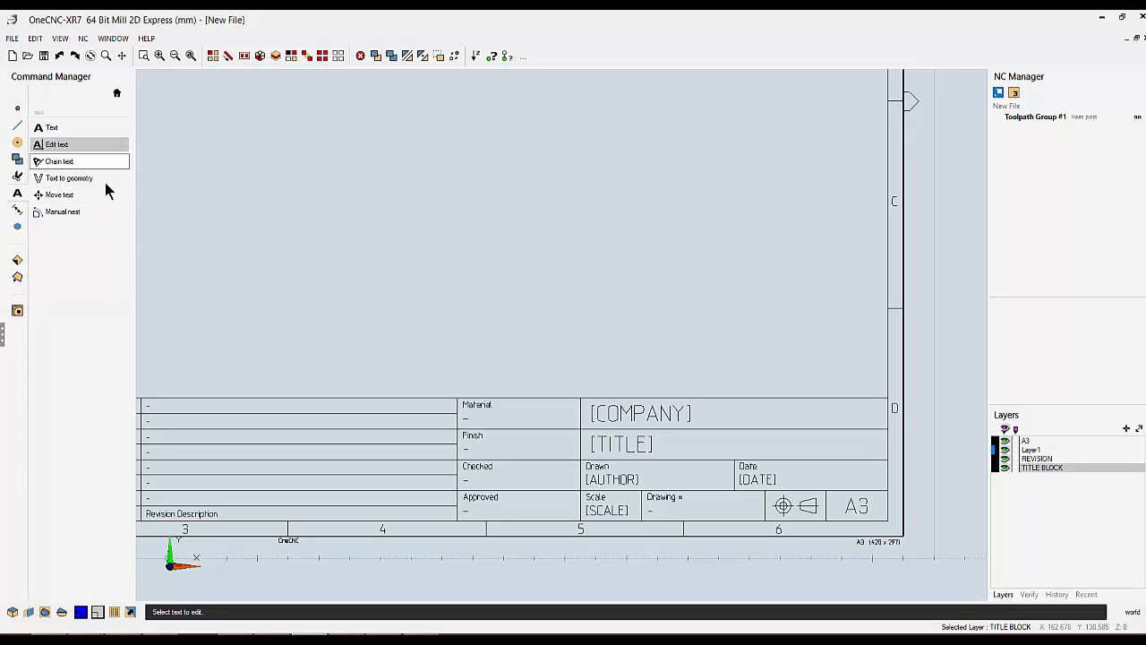
pyautogui.click(612, 443)
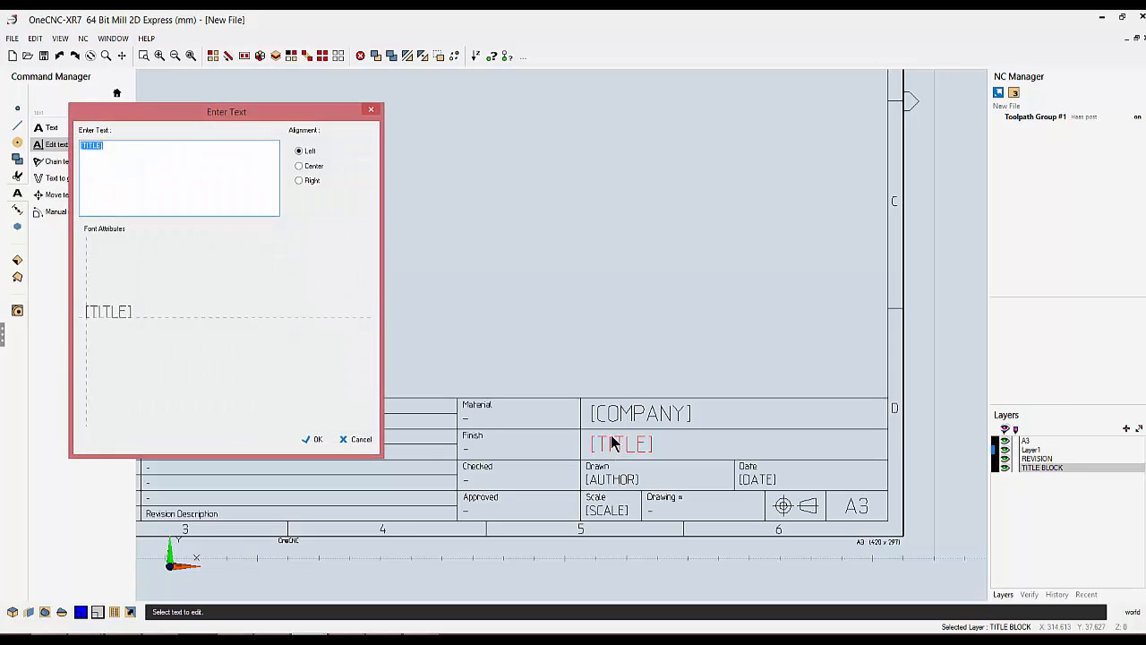
pyautogui.write('demo')
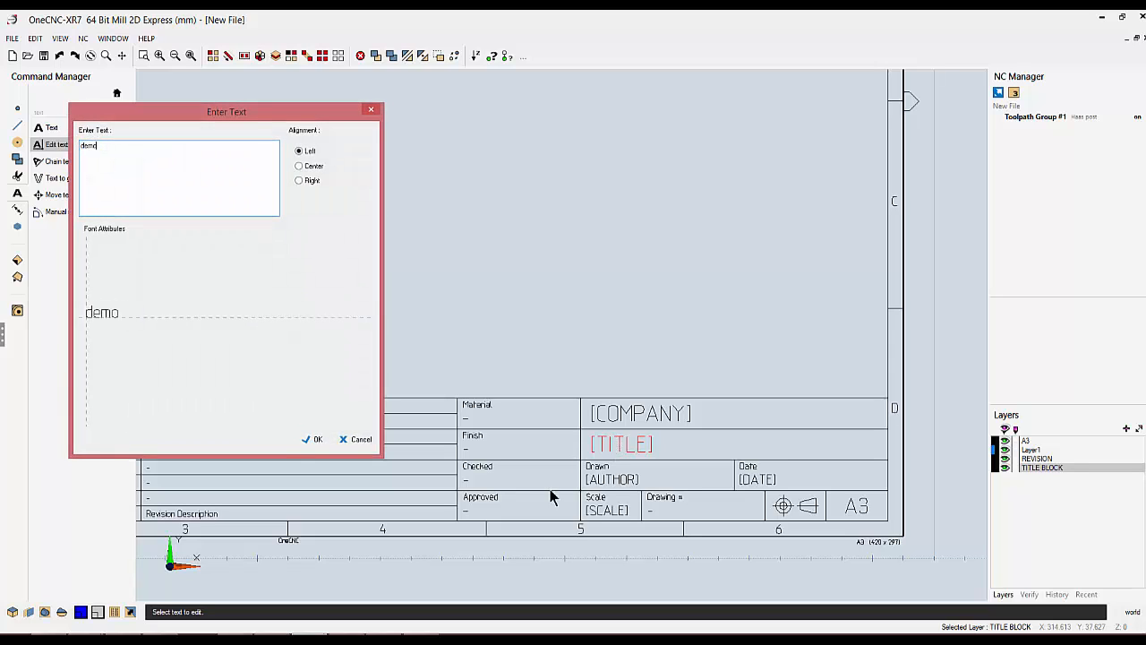
pyautogui.click(311, 441)
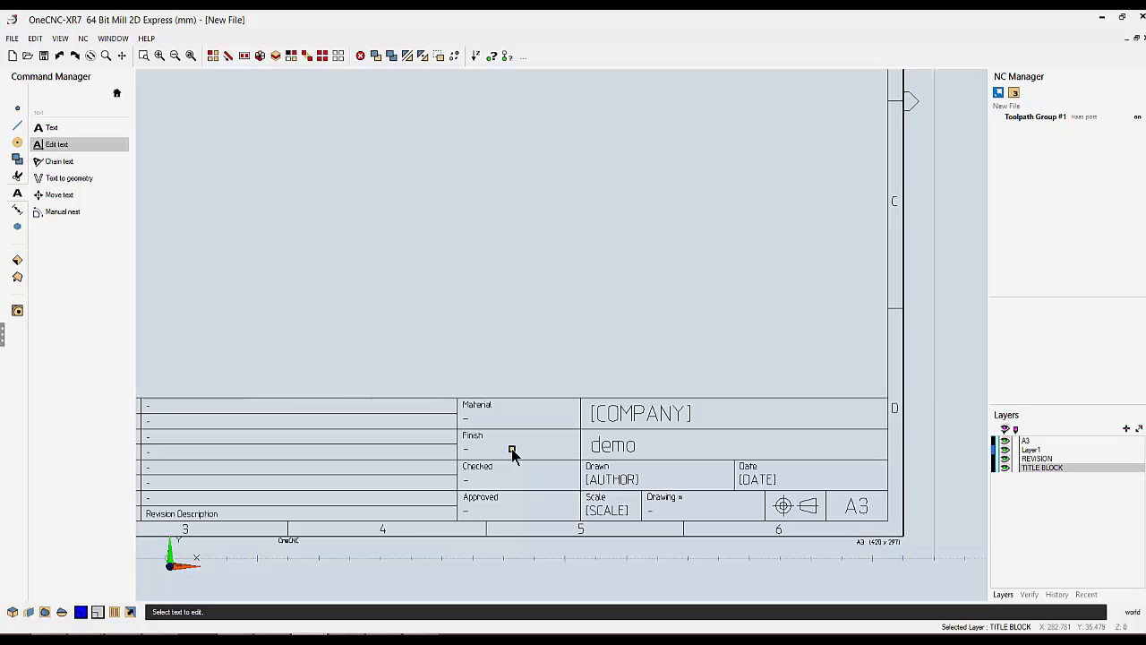
pyautogui.scroll(-3, 527, 394)
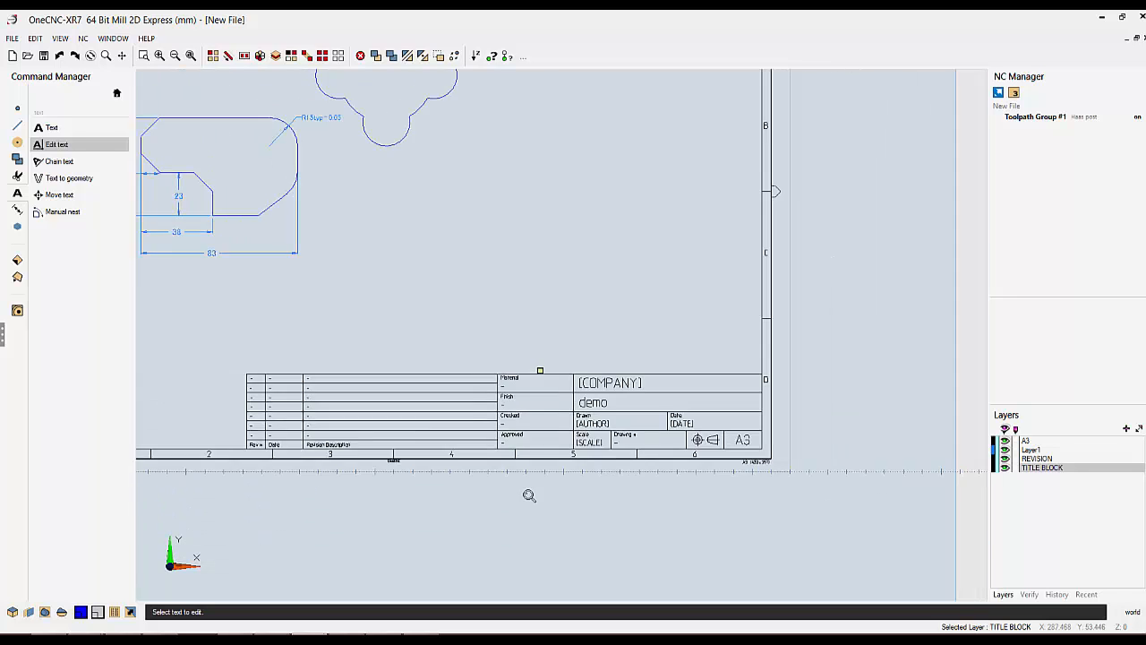
pyautogui.scroll(-1, 773, 571)
pyautogui.moveTo(773, 570); pyautogui.dragTo(788, 573, button='middle')
pyautogui.scroll(-1, 716, 484)
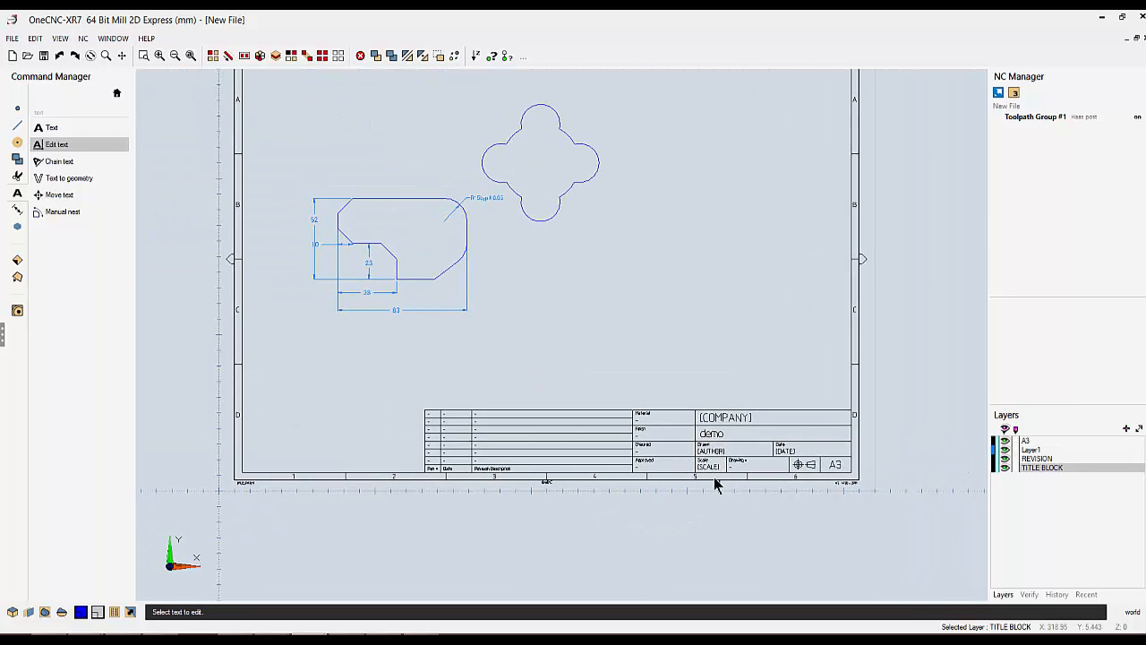
pyautogui.moveTo(712, 470); pyautogui.dragTo(716, 570, button='middle')
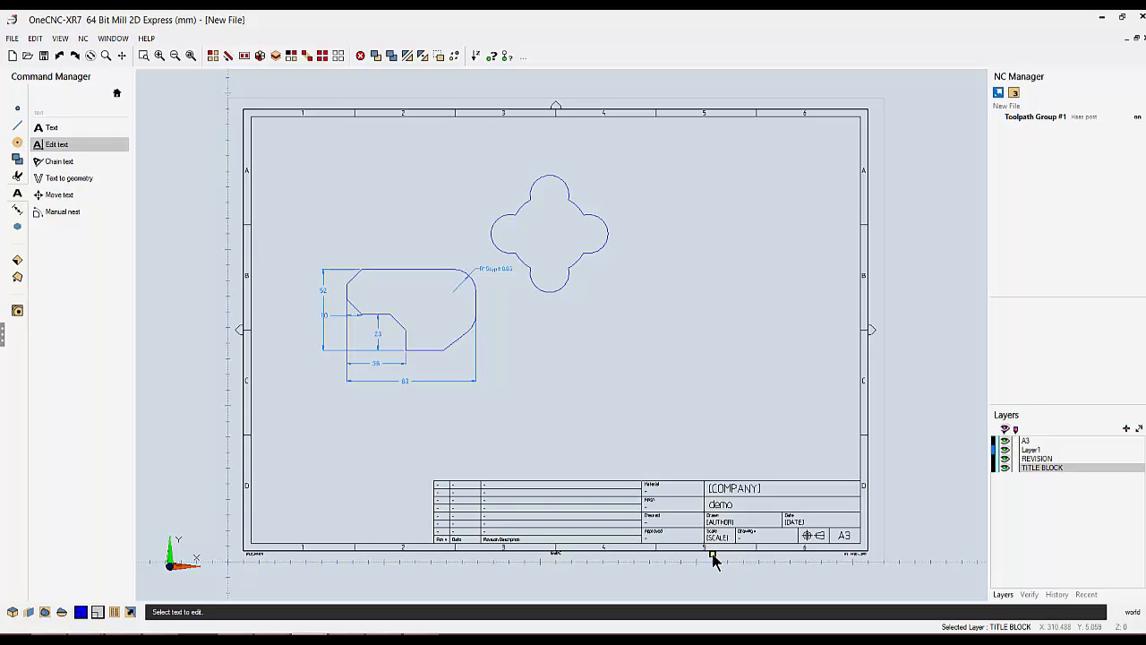
pyautogui.press('Escape')
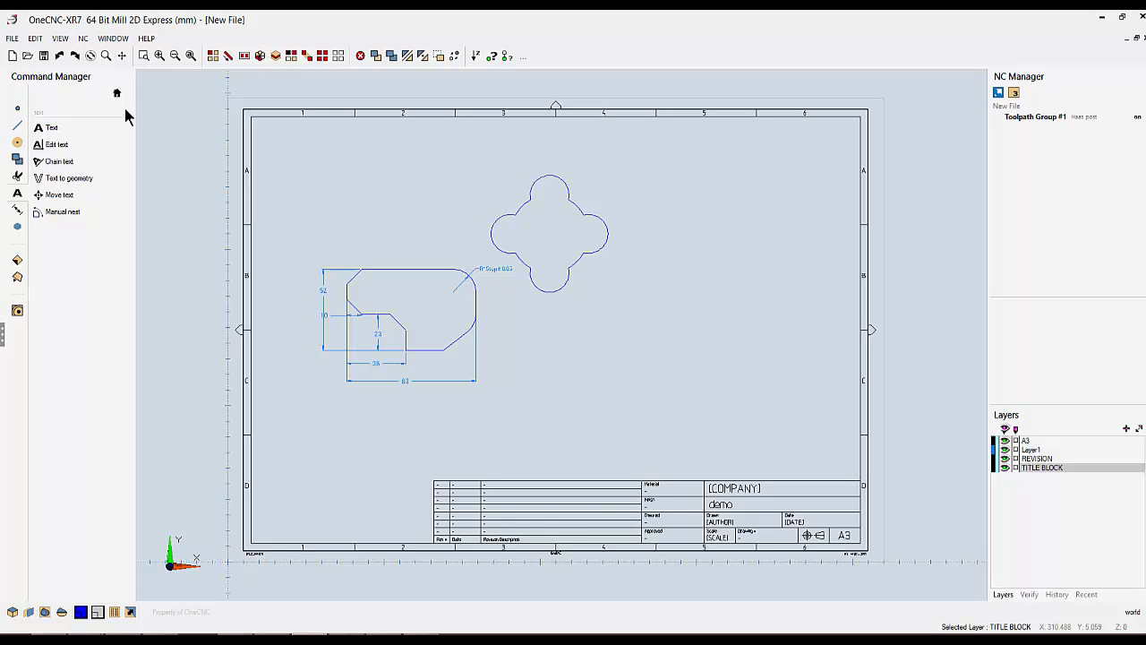
# Switch to the open file mill express pocket.ONECNC and show its Drawing layer in a flat top-down view.
pyautogui.click(113, 39)
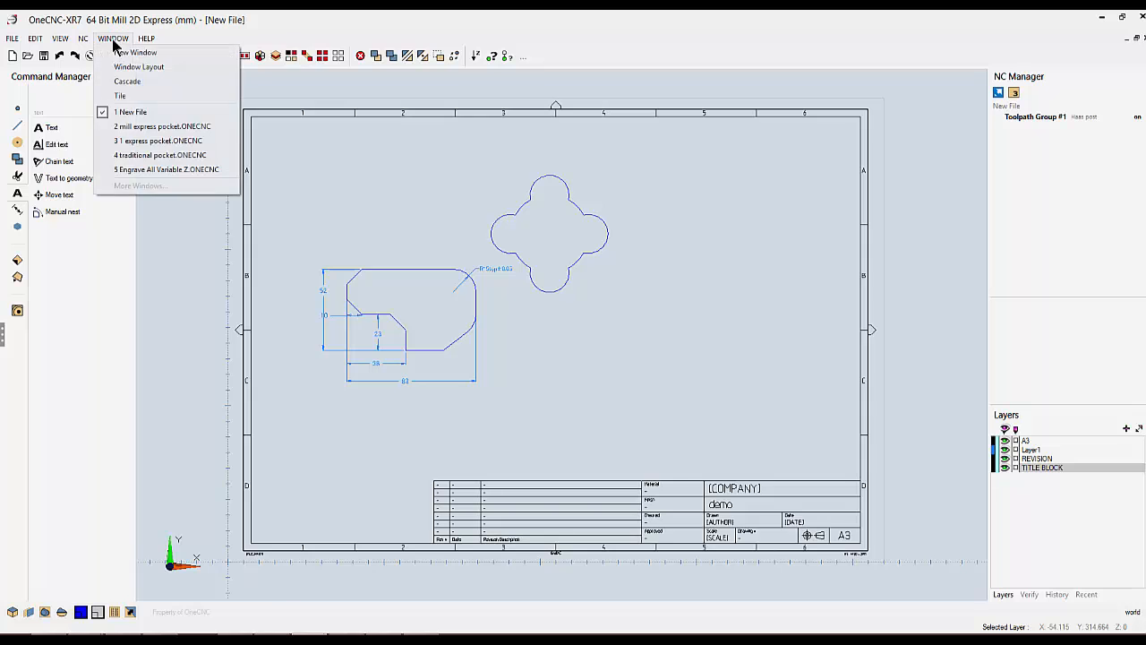
pyautogui.click(151, 126)
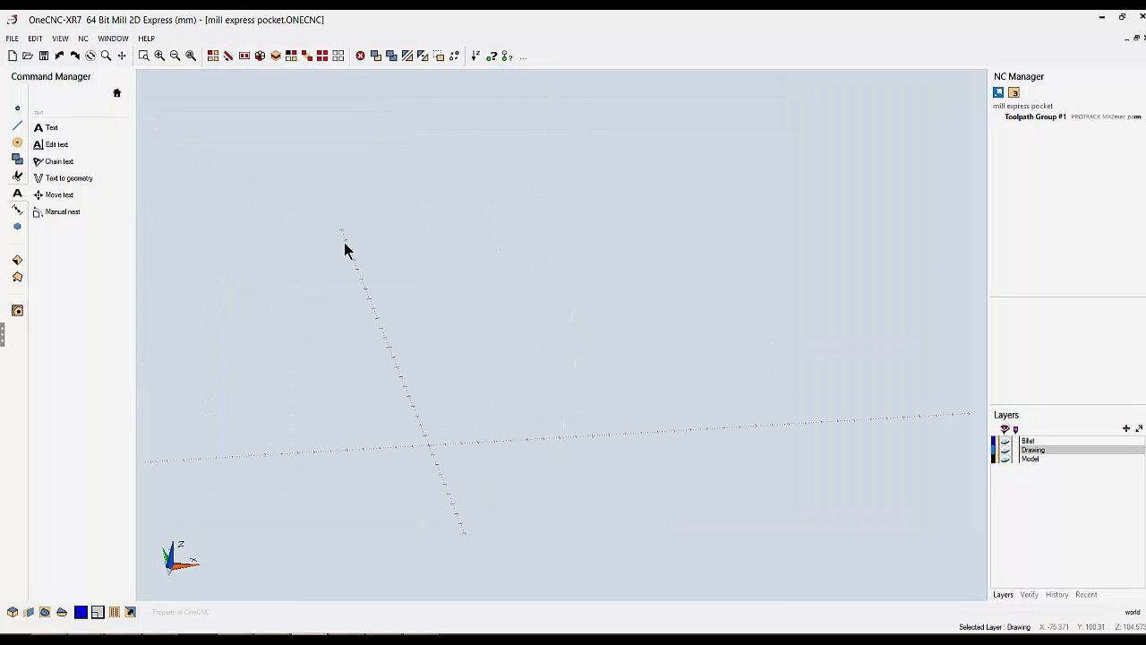
pyautogui.rightClick(507, 346)
pyautogui.click(501, 266)
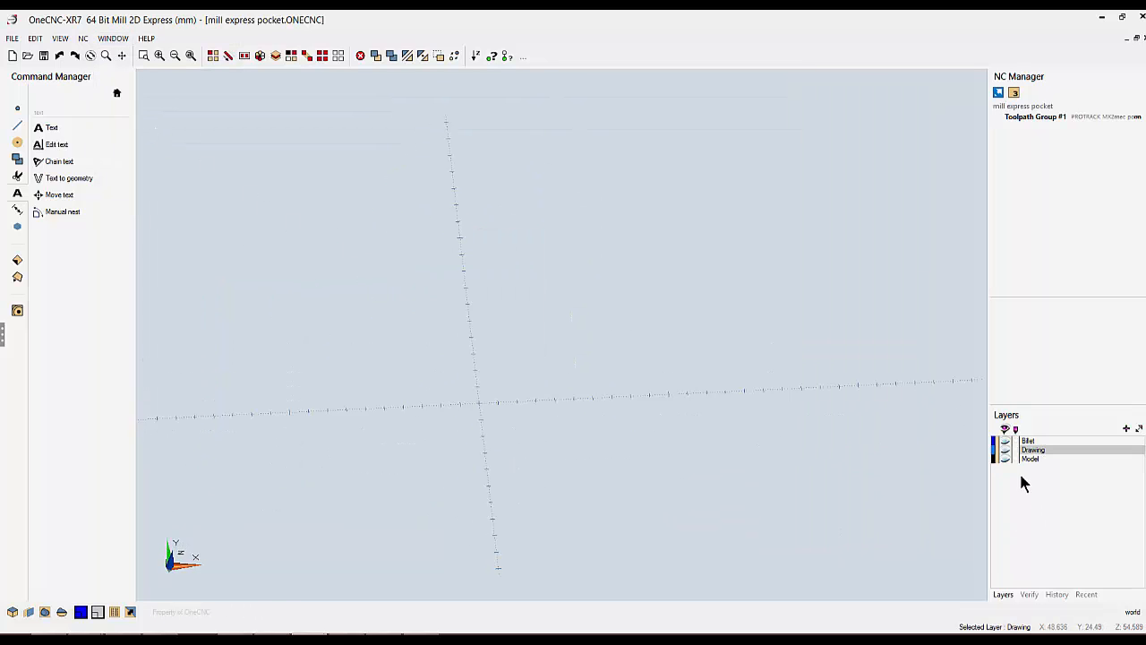
pyautogui.click(1006, 451)
pyautogui.moveTo(660, 304); pyautogui.dragTo(661, 501, button='middle')
pyautogui.moveTo(698, 391); pyautogui.dragTo(466, 395, button='middle')
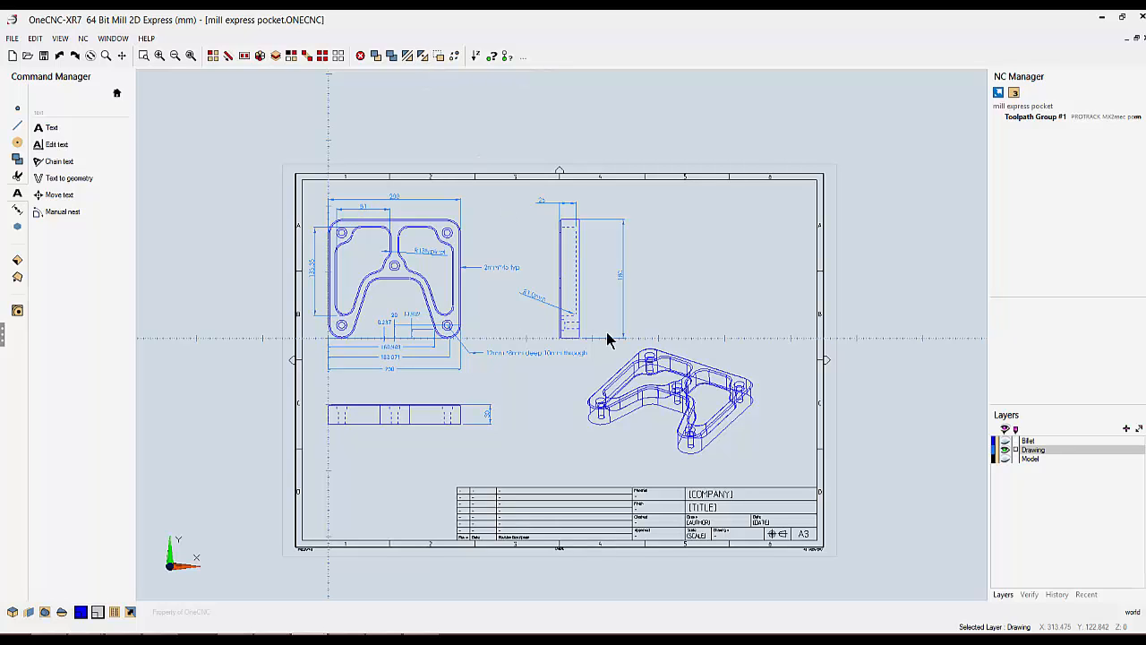
# Hide the Drawing layer, show the Model layer, and orient the pocketed plate in a tilted 3D view.
pyautogui.click(1005, 449)
pyautogui.click(1005, 457)
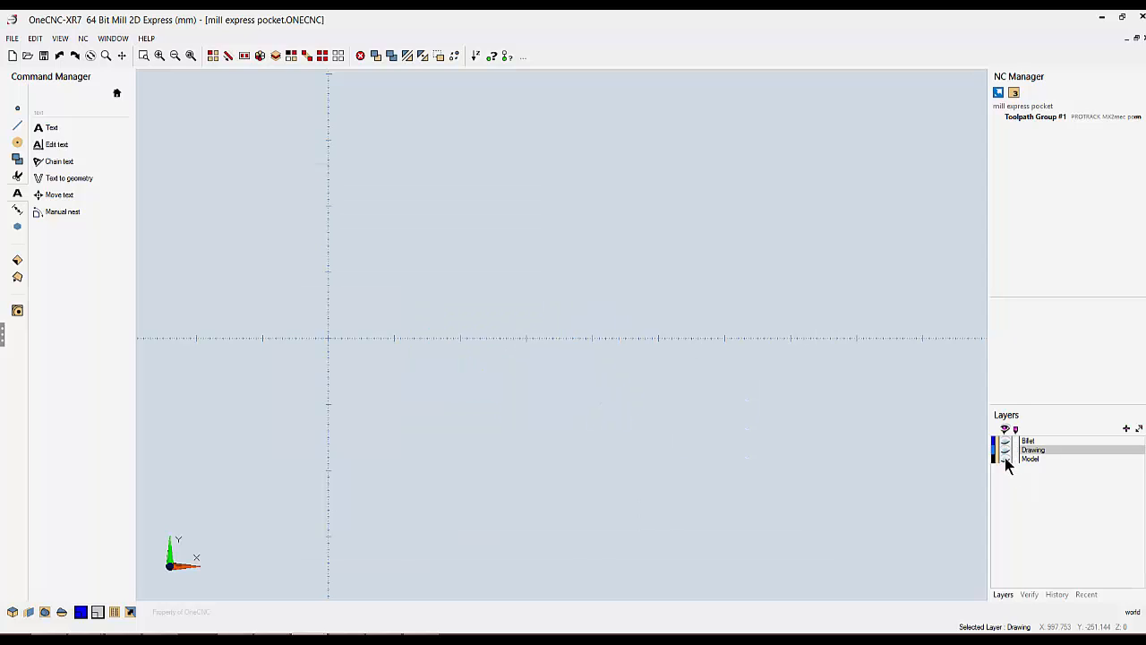
pyautogui.scroll(4, 420, 358)
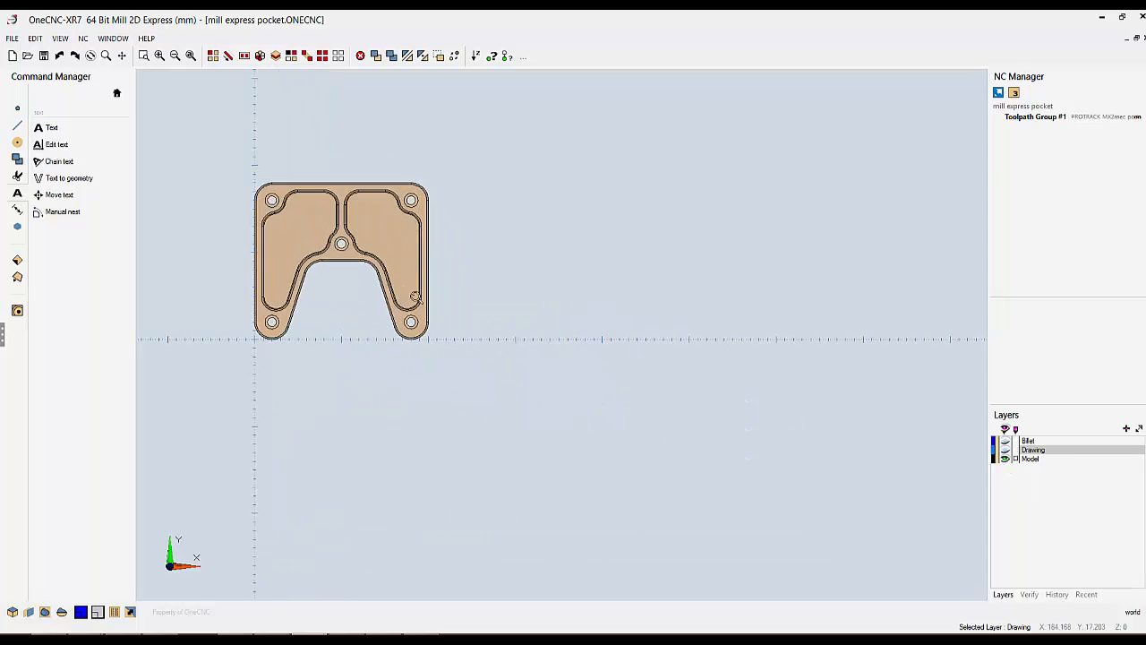
pyautogui.moveTo(454, 295); pyautogui.dragTo(743, 383, button='middle')
pyautogui.keyDown('shift'); pyautogui.moveTo(688, 470); pyautogui.dragTo(703, 380, button='middle'); pyautogui.keyUp('shift')
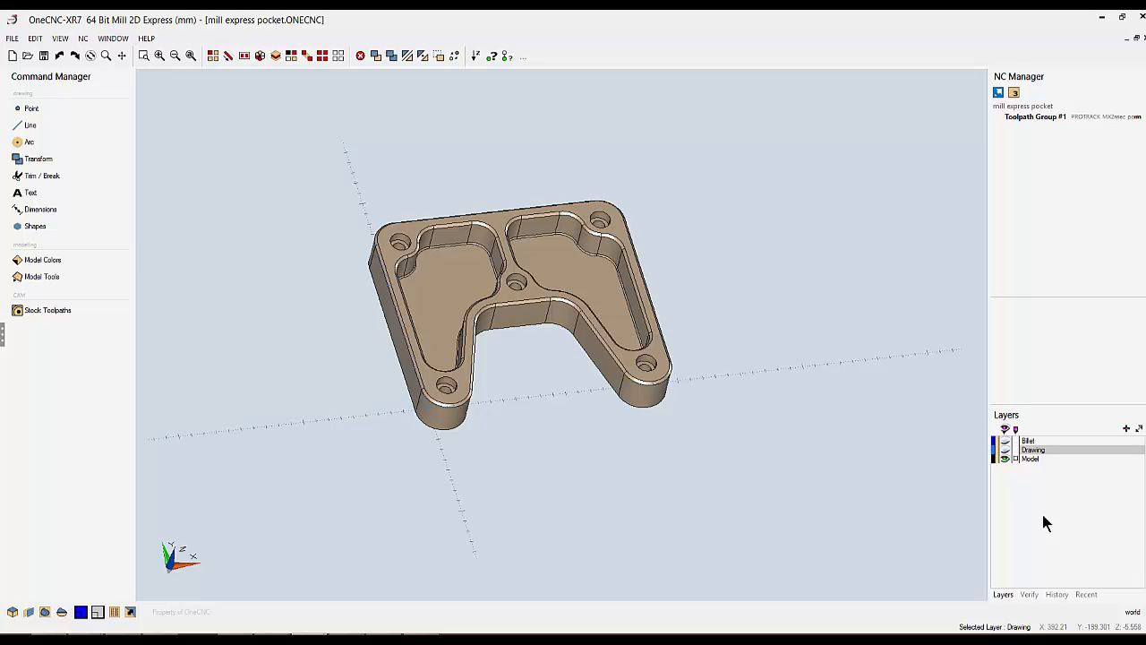
# Add a new layer and name it "tool path".
pyautogui.click(1126, 428)
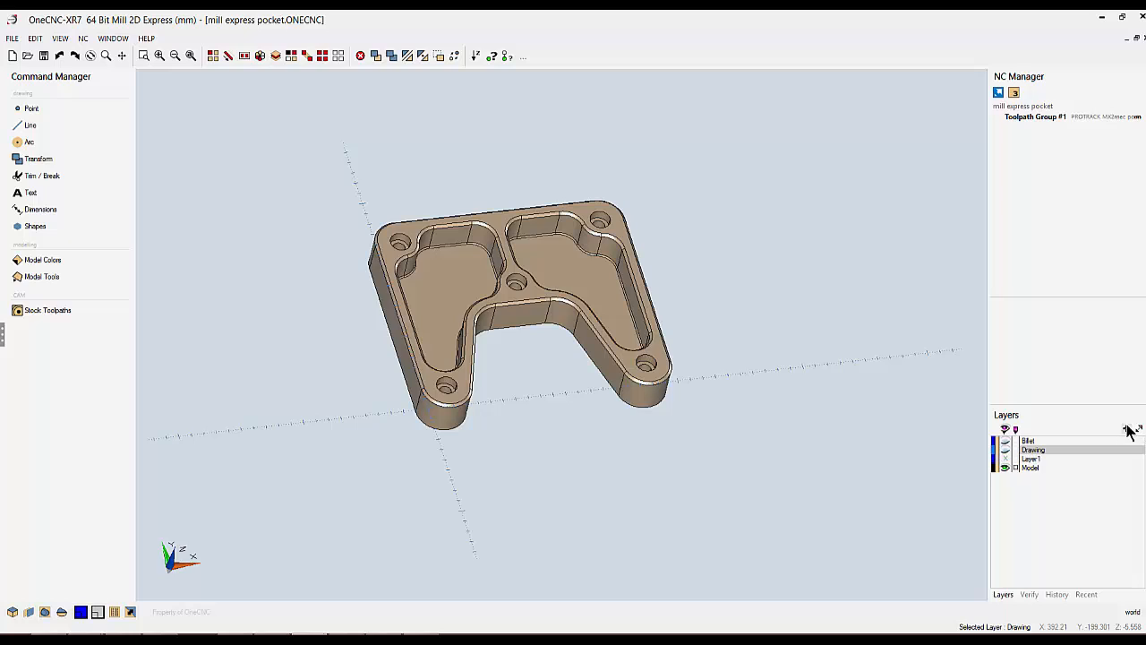
pyautogui.doubleClick(1031, 458)
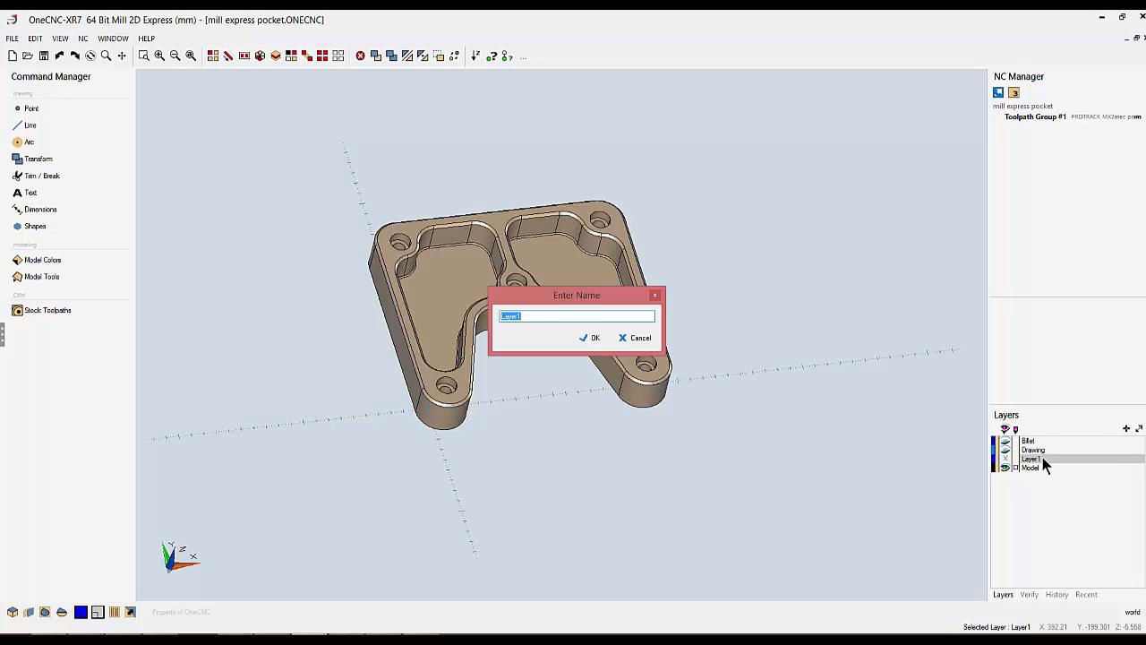
pyautogui.write('tool path')
pyautogui.click(595, 339)
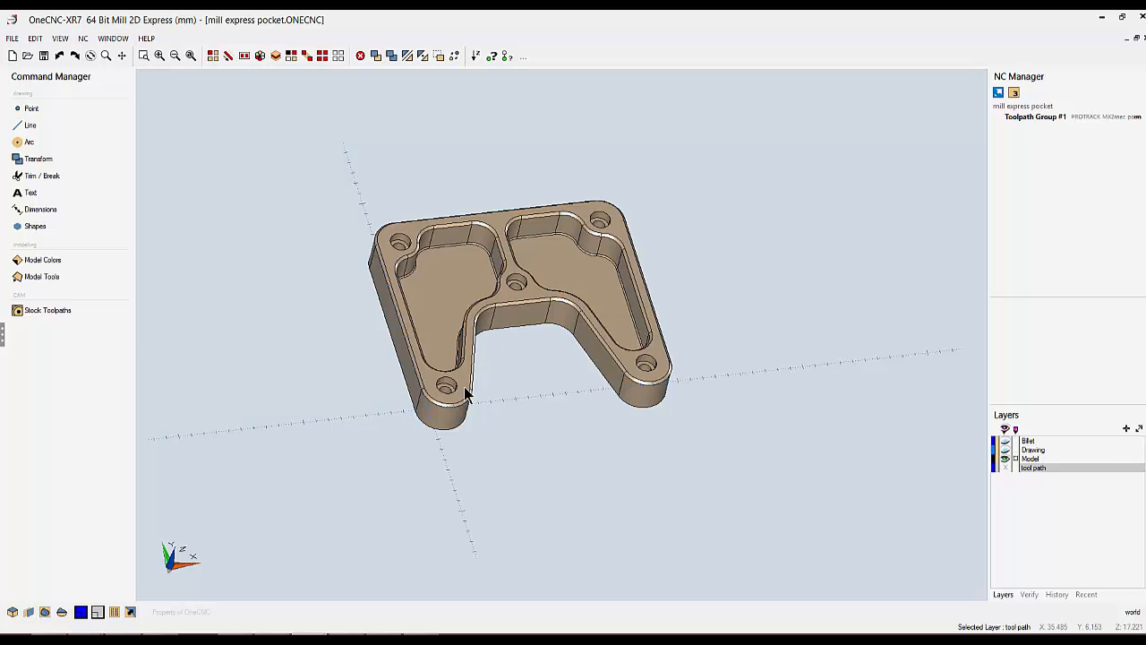
# Extract the plate's outer outline from the lower edge of its top chamfer onto the tool path layer.
pyautogui.moveTo(529, 403); pyautogui.dragTo(552, 382, button='middle')
pyautogui.scroll(5, 540, 358)
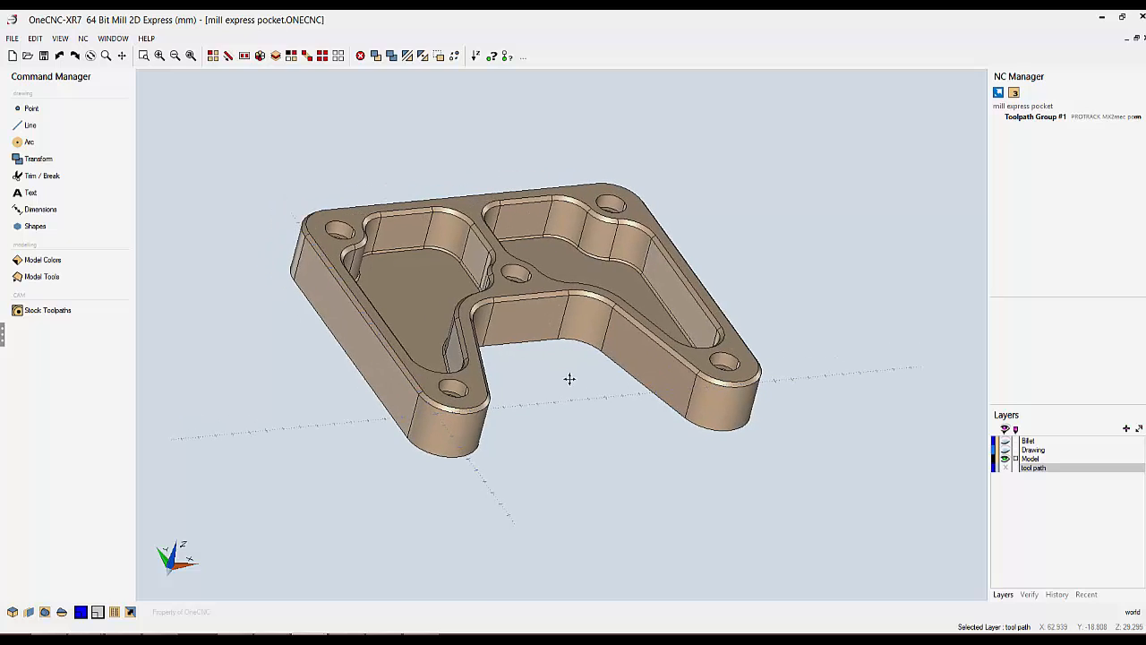
pyautogui.click(40, 275)
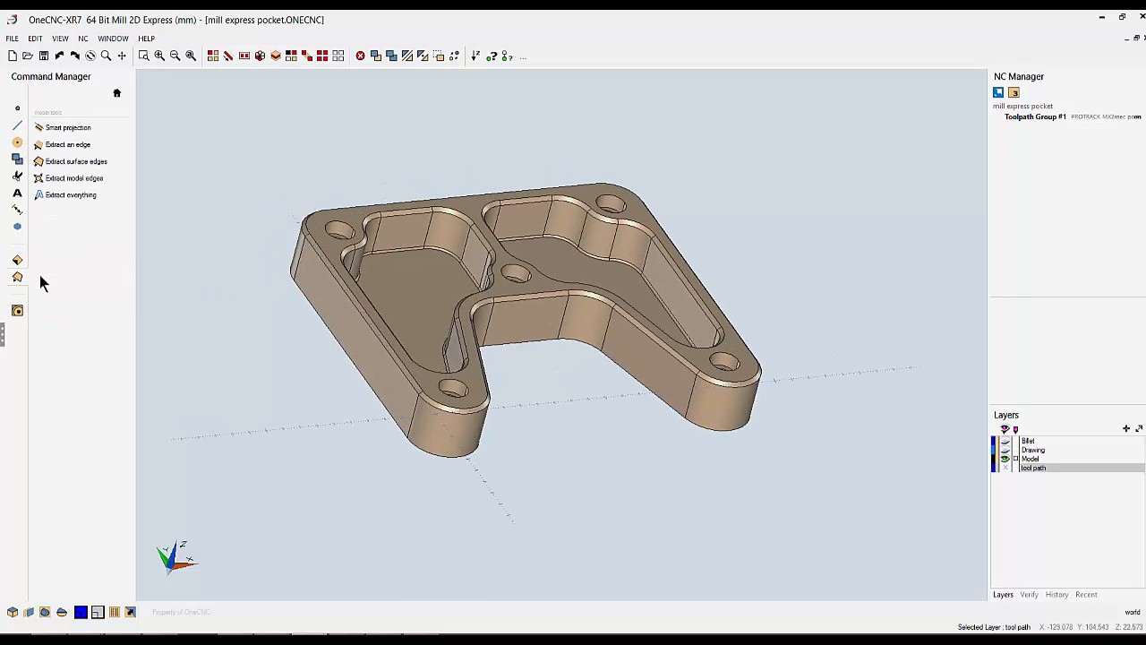
pyautogui.click(55, 146)
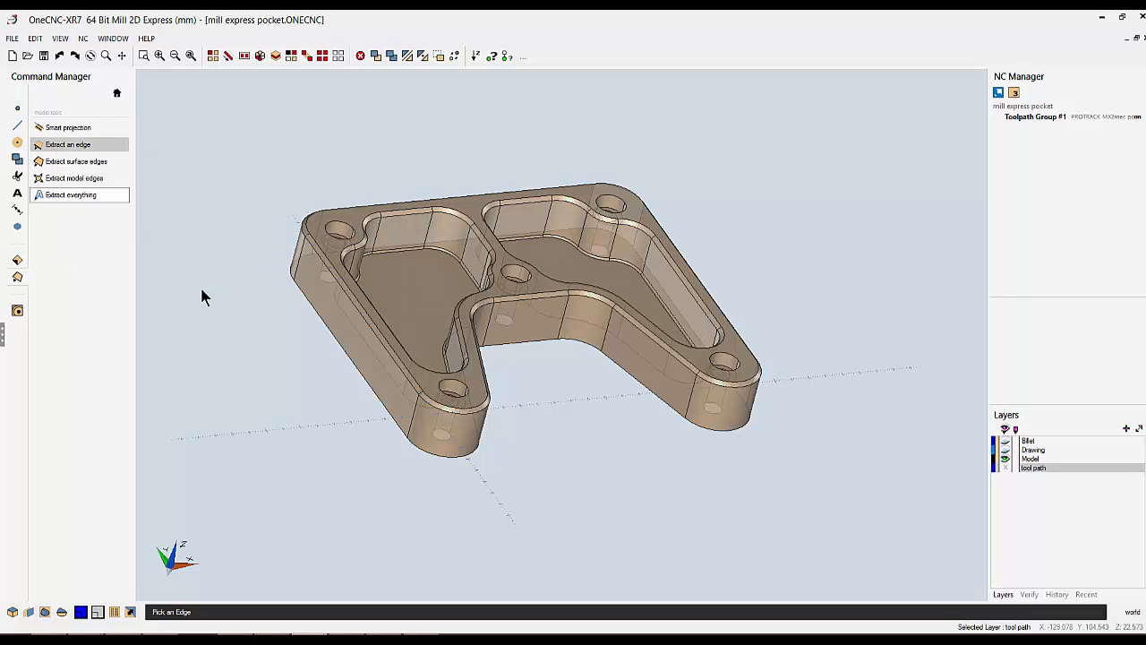
pyautogui.scroll(2, 357, 357)
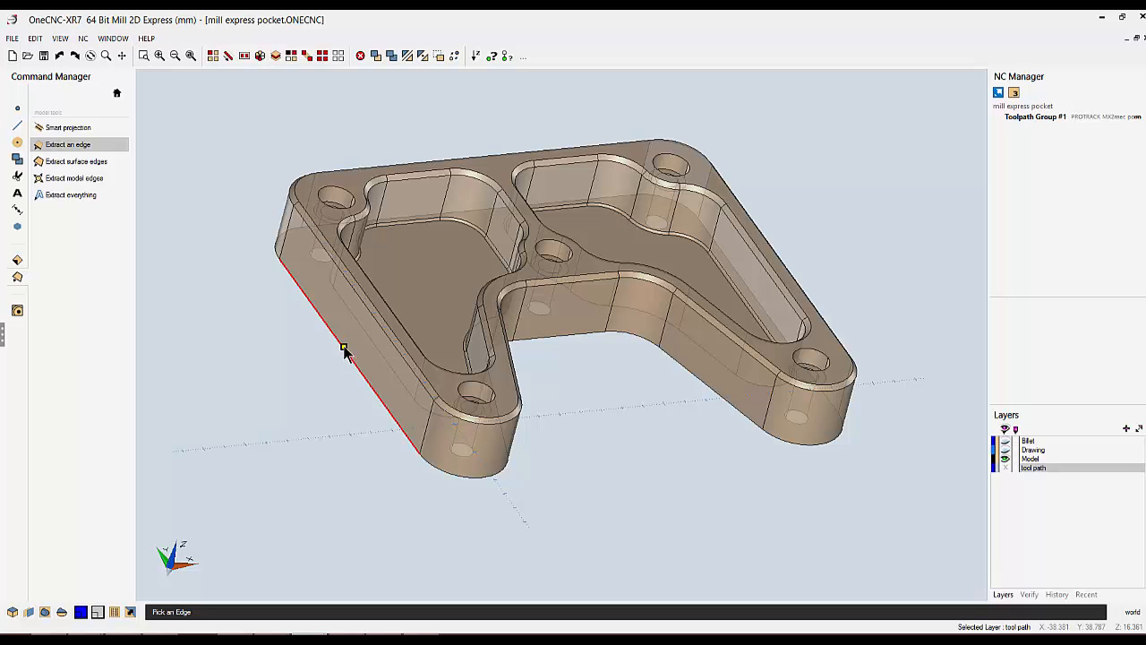
pyautogui.moveTo(345, 349); pyautogui.dragTo(281, 298, button='middle')
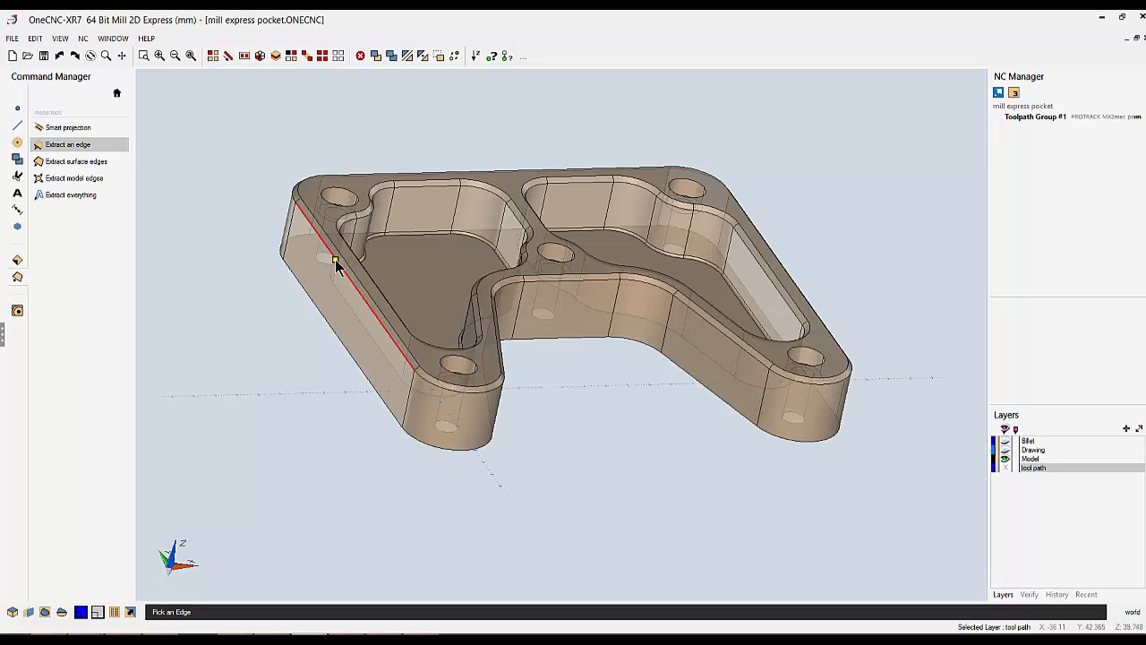
pyautogui.click(334, 261)
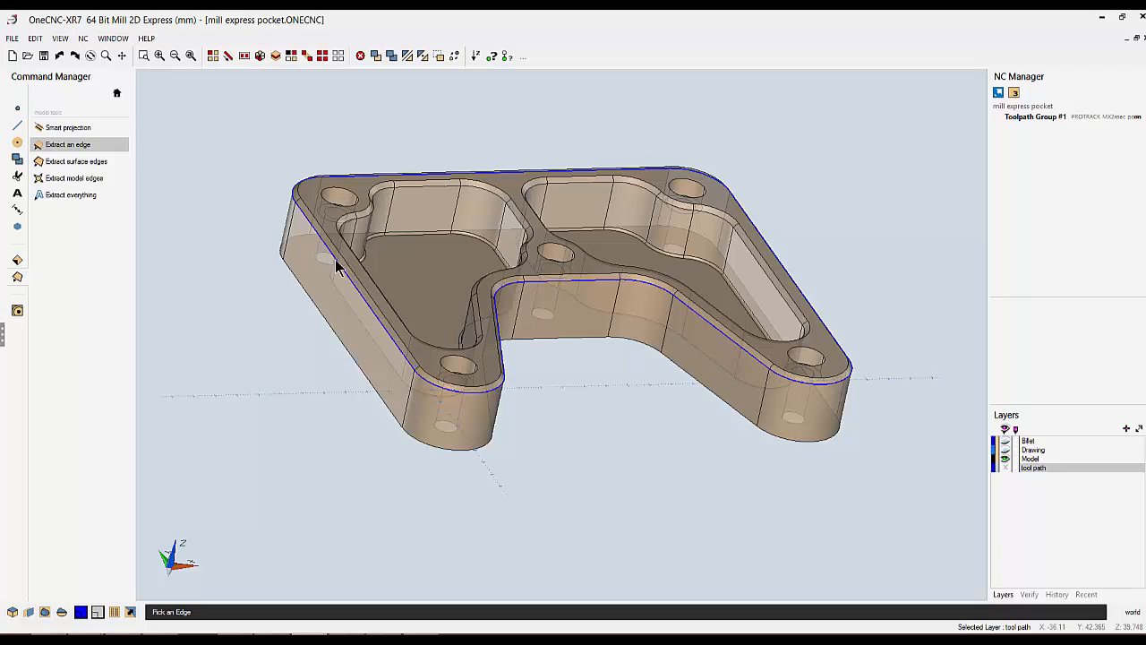
# Extract the upper inner edge loops of both pockets onto the tool path layer and finish edge extraction.
pyautogui.click(414, 191)
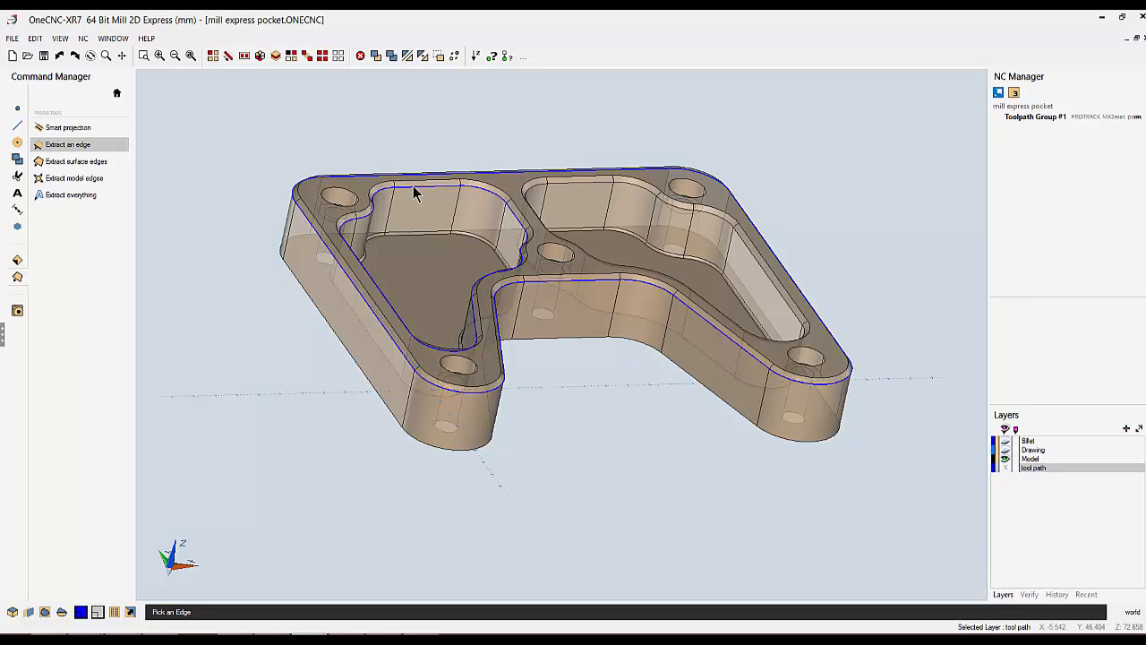
pyautogui.click(567, 182)
pyautogui.click(571, 232)
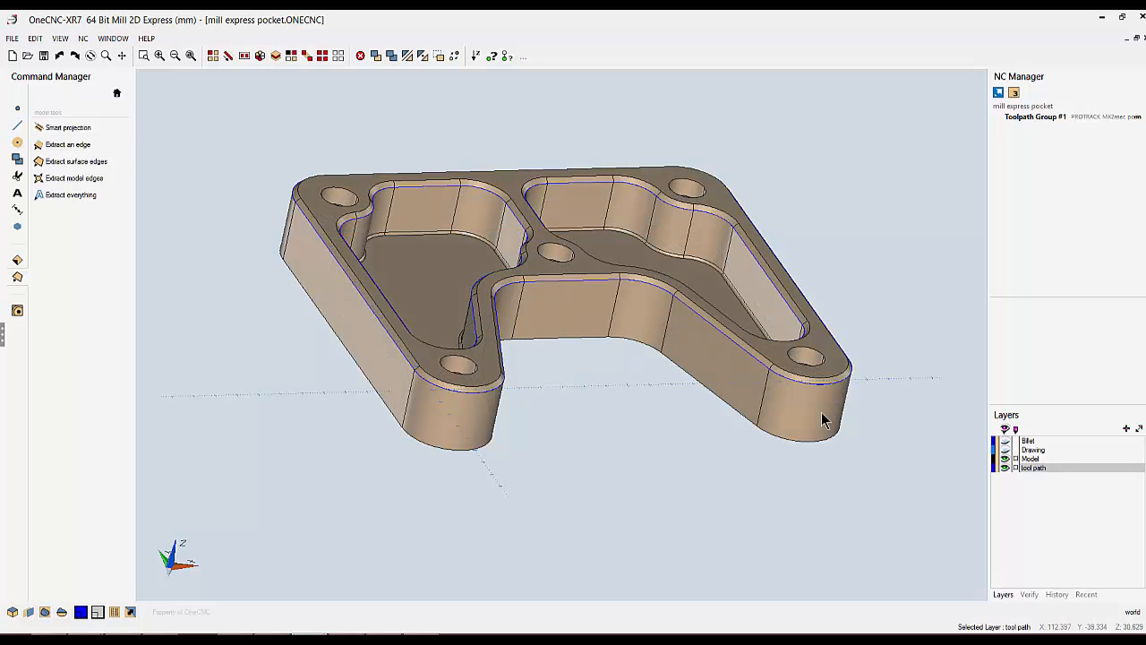
# Examine the extracted outlines in the Plane view with the Model layer hidden, and show the Model layer again.
pyautogui.click(1004, 459)
pyautogui.click(1004, 460)
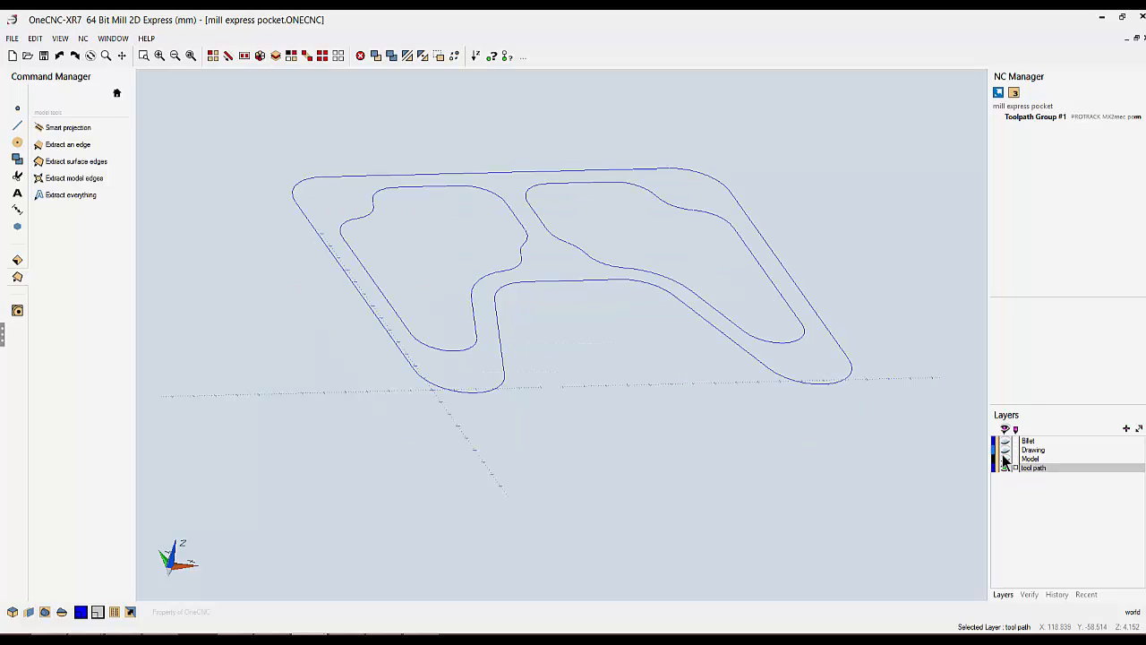
pyautogui.rightClick(807, 411)
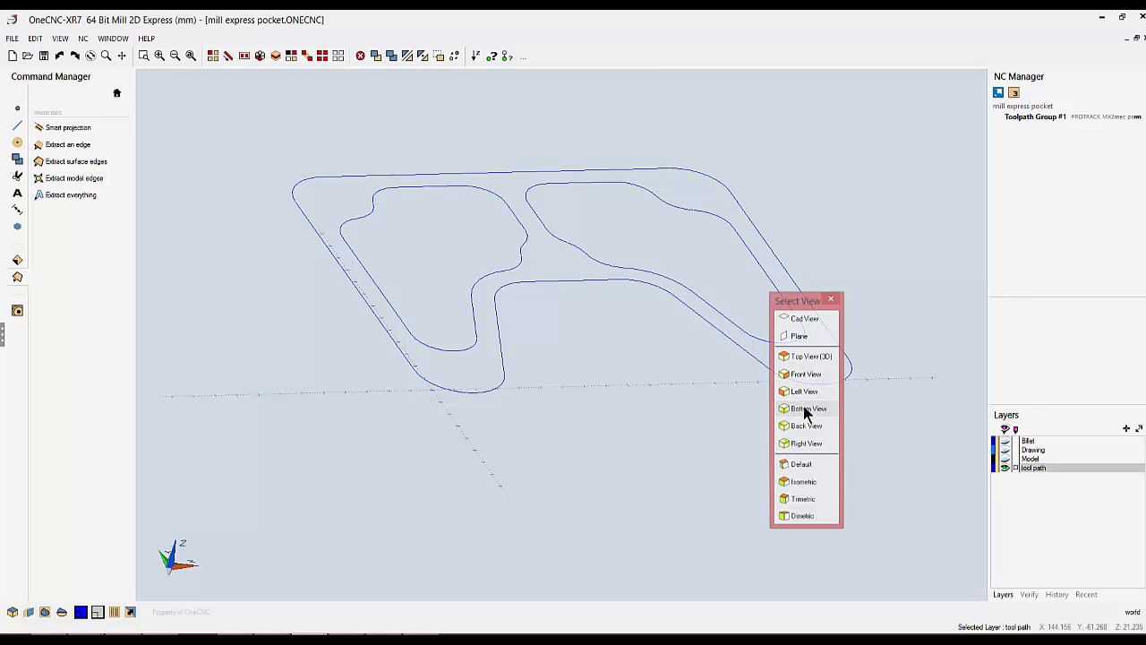
pyautogui.click(802, 335)
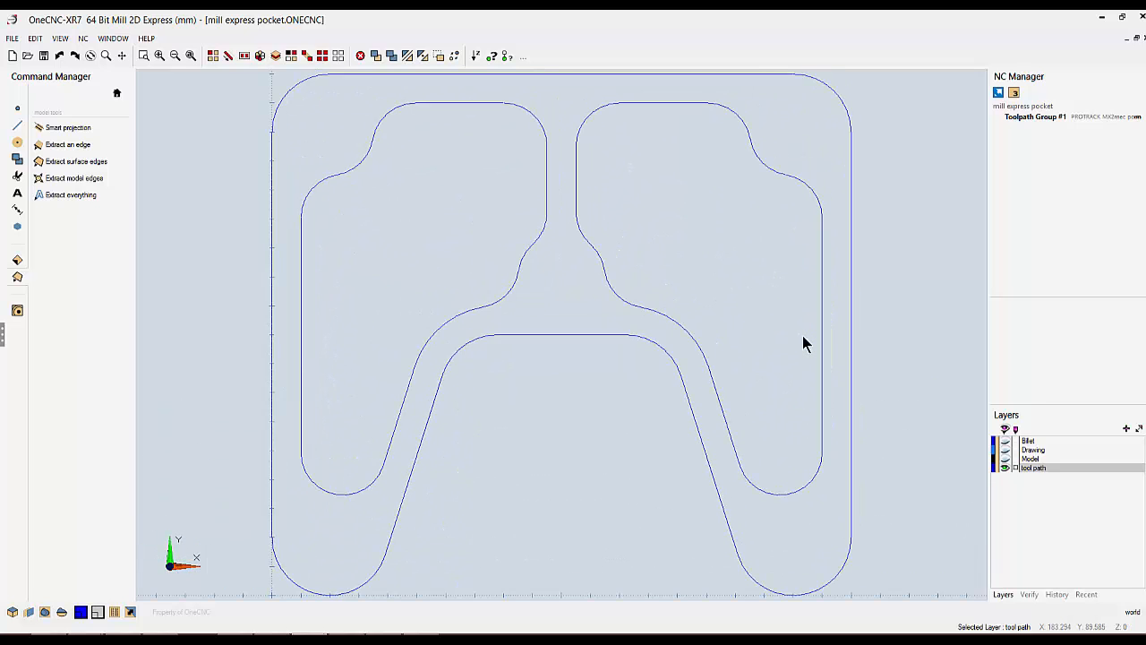
pyautogui.moveTo(802, 347); pyautogui.dragTo(801, 398, button='middle')
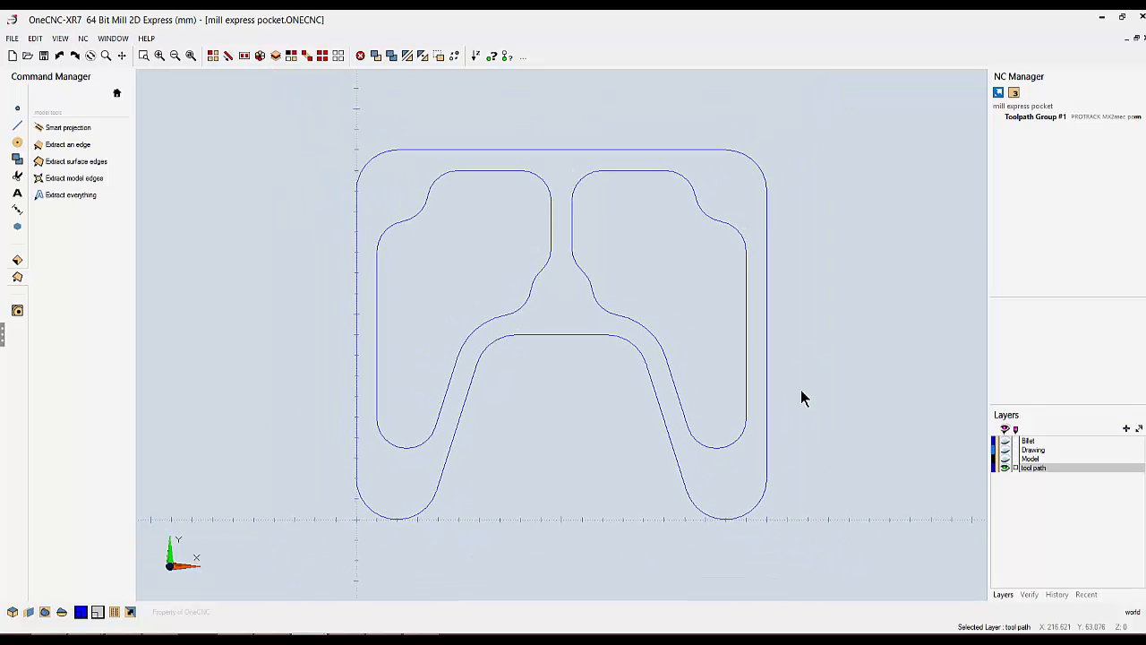
pyautogui.click(1006, 458)
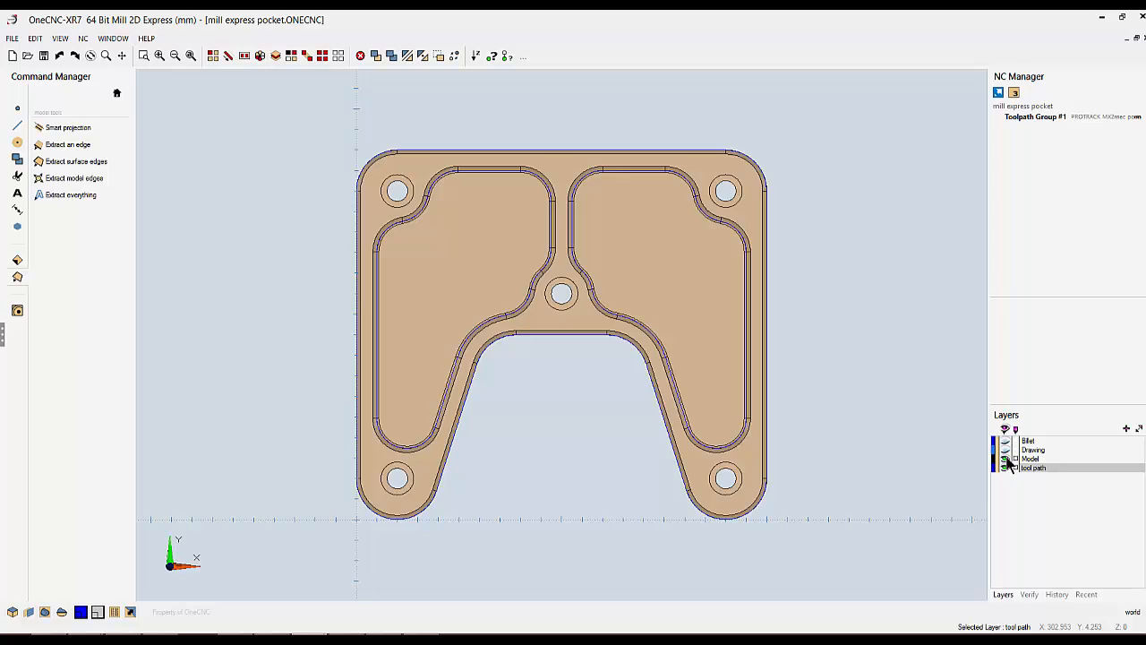
# Check the outlines with the Model layer hidden, restore it, and show the Billet layer with Drawing as the current layer.
pyautogui.click(1005, 458)
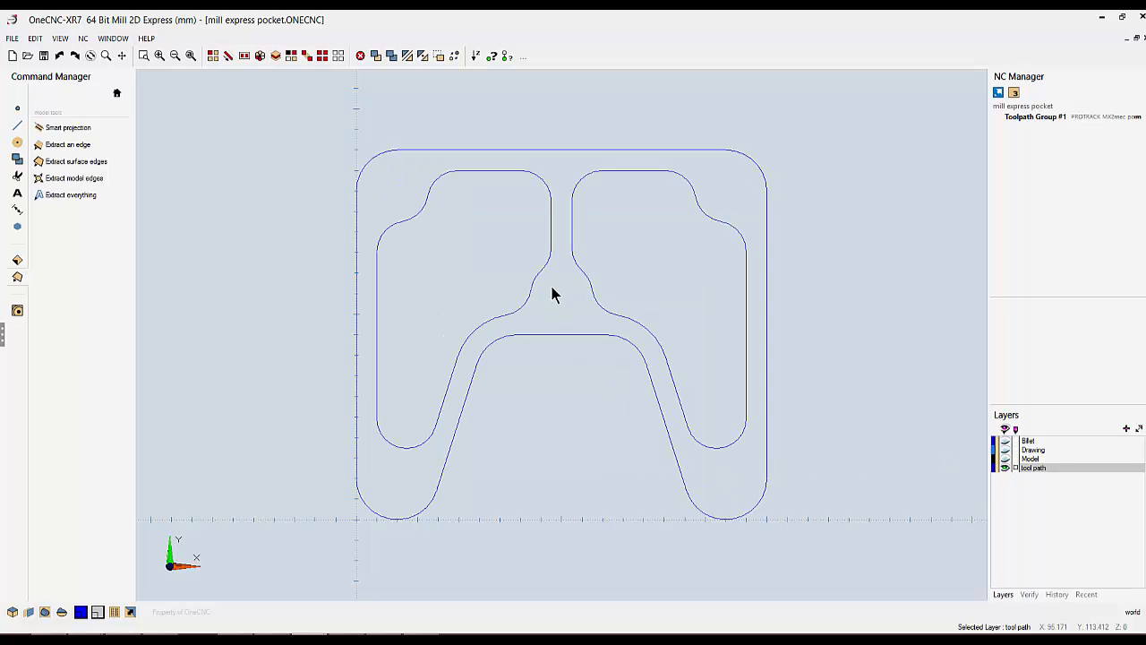
pyautogui.click(1005, 459)
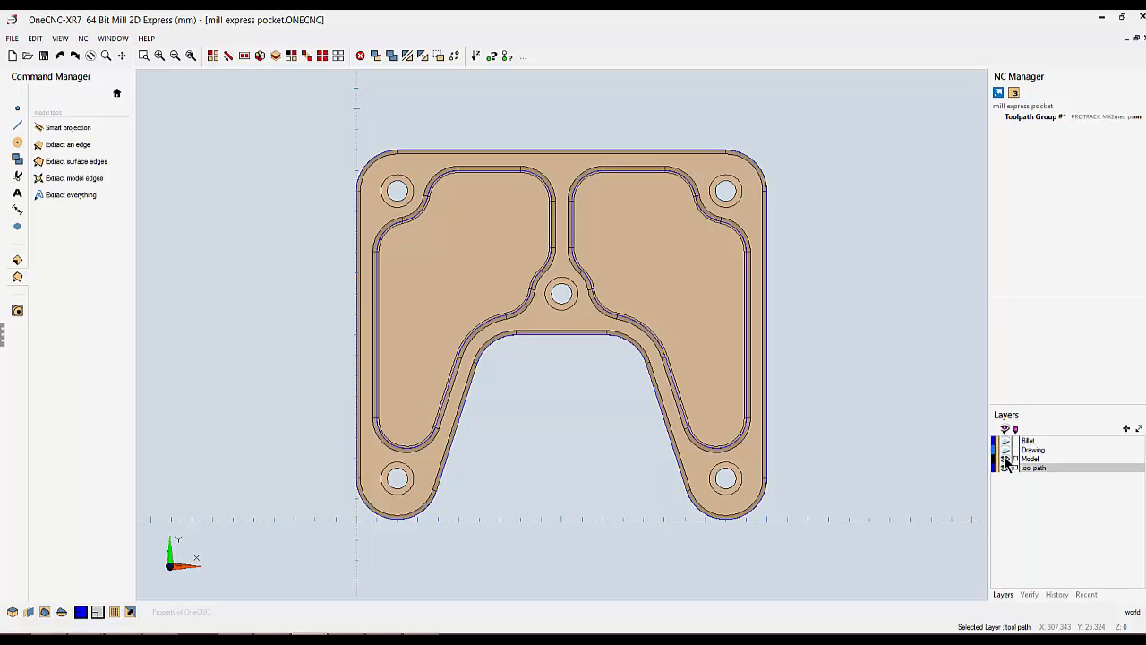
pyautogui.click(1029, 449)
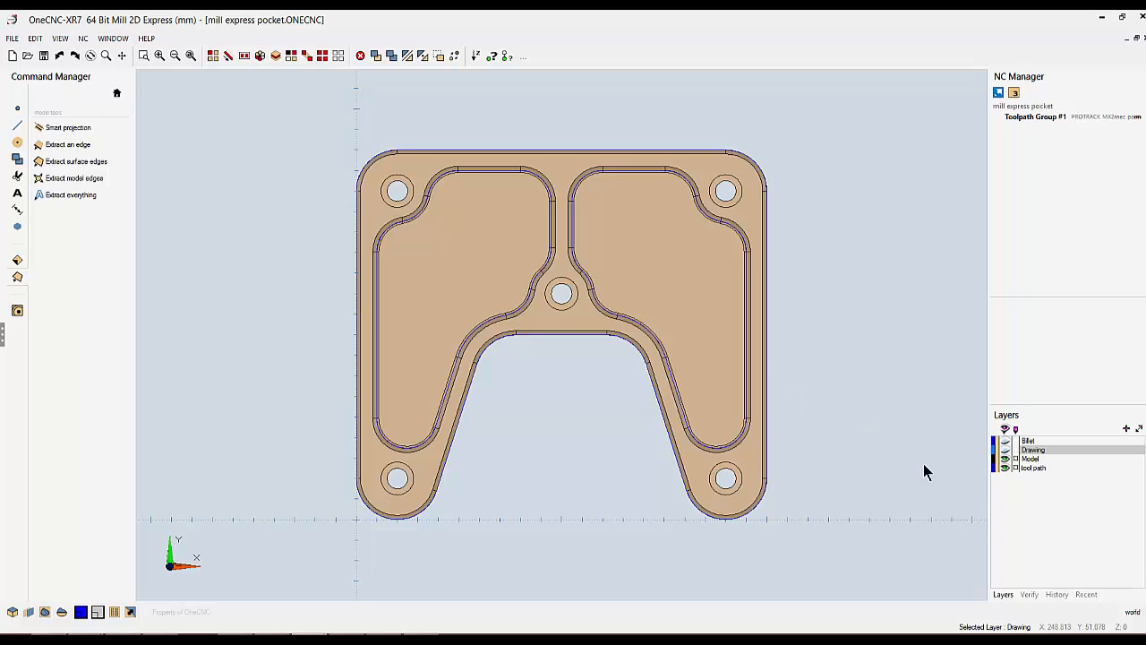
pyautogui.click(1005, 441)
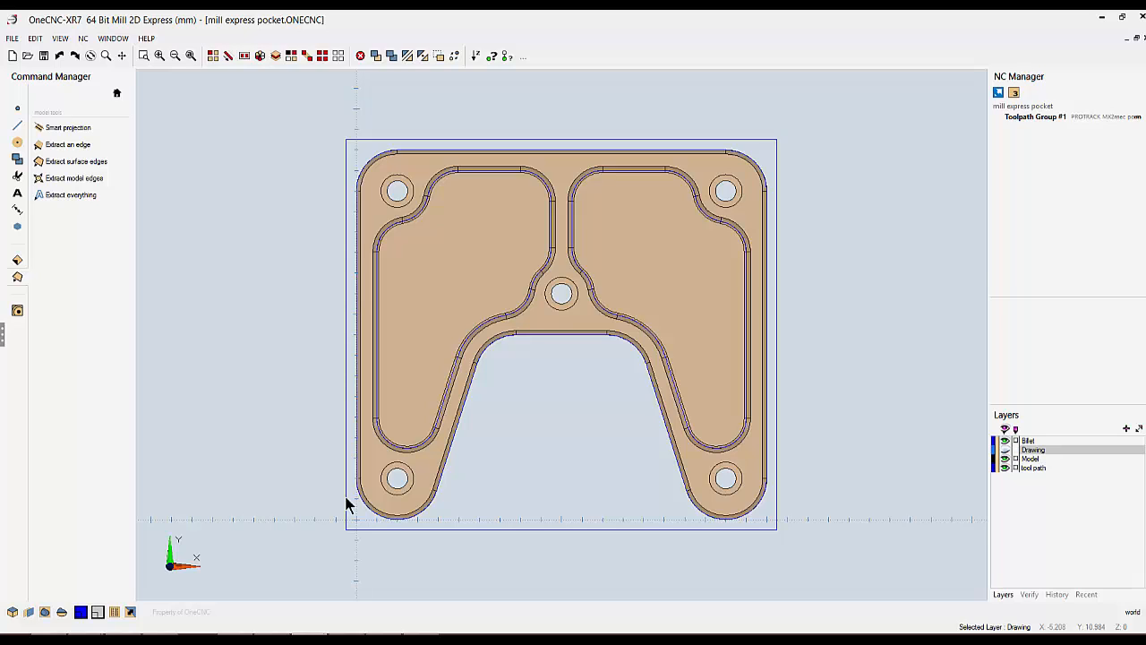
# Start a Facing stock toolpath using the billet rectangle around the plate as its boundary.
pyautogui.press('Escape')
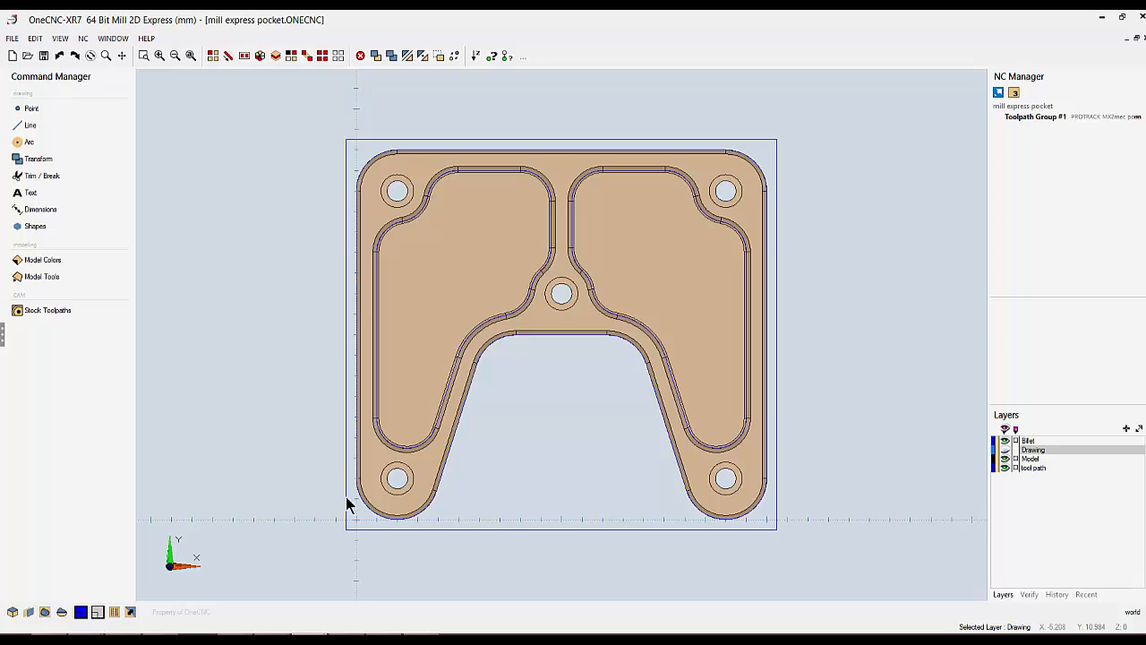
pyautogui.click(45, 310)
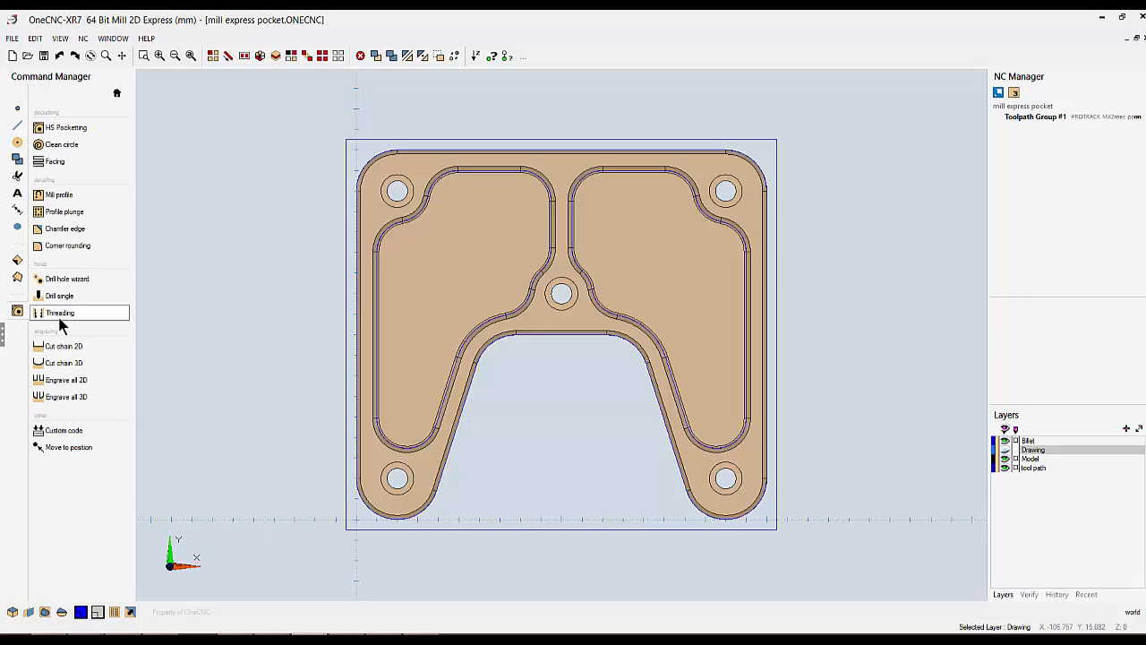
pyautogui.click(57, 163)
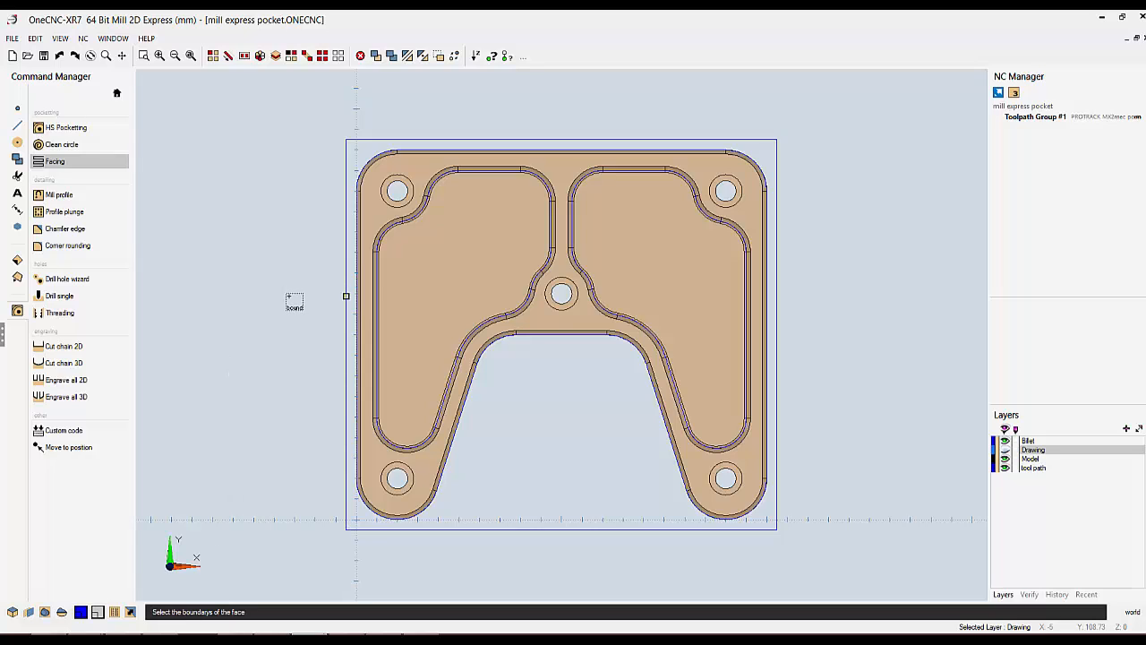
pyautogui.click(294, 302)
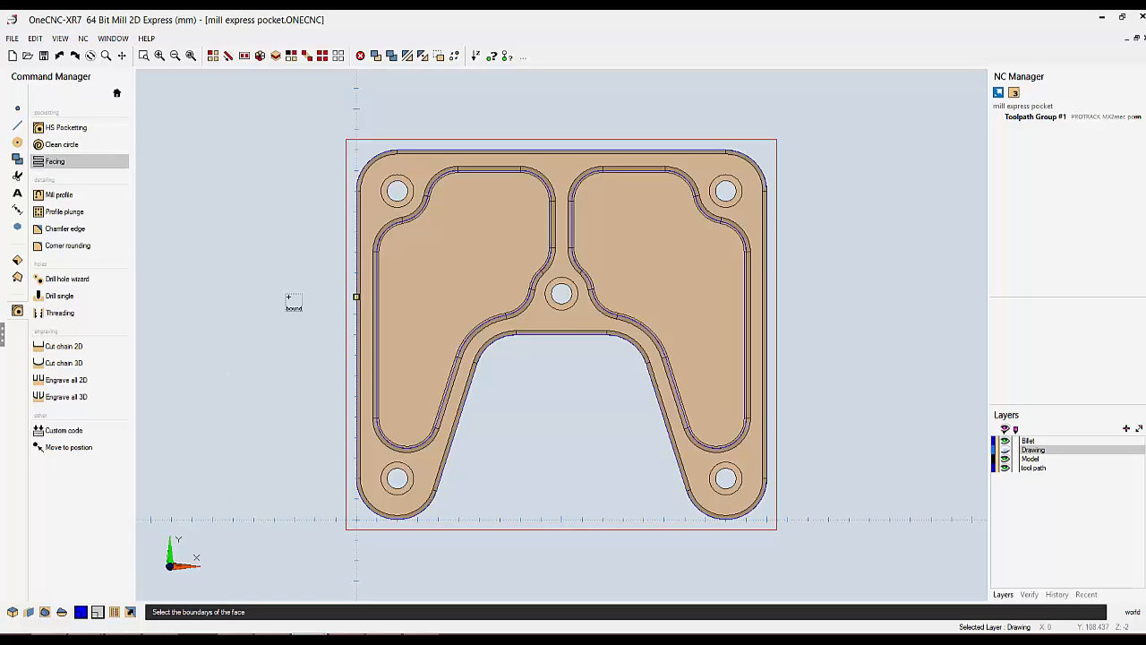
pyautogui.rightClick(288, 298)
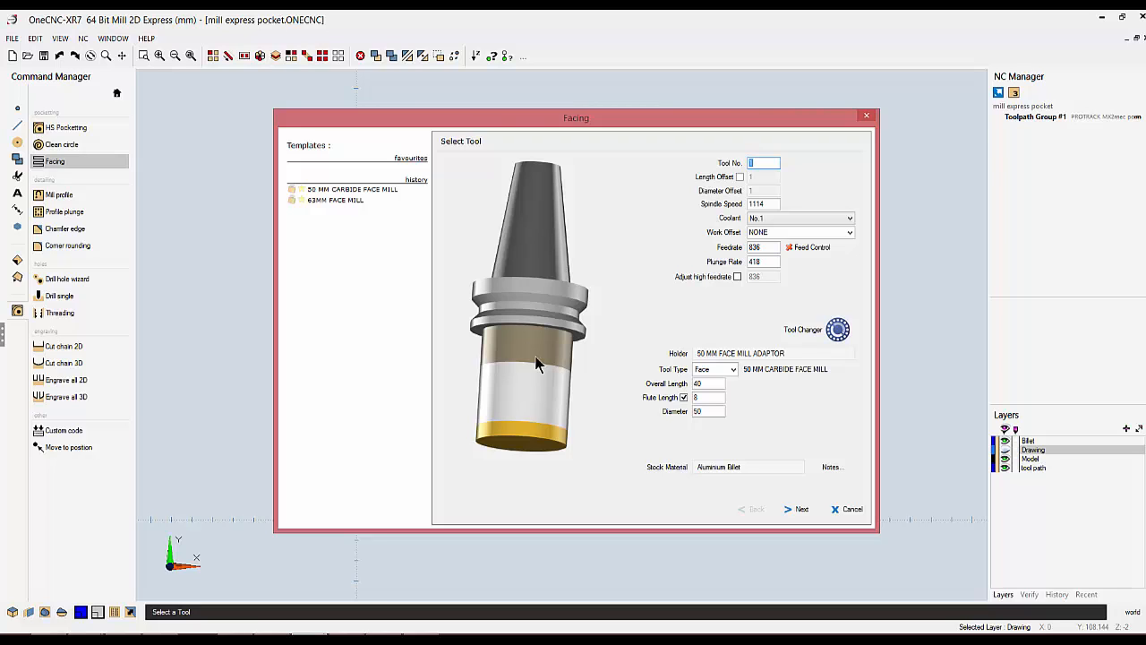
# Examine the recent tools and the library's tool types in the Tool Changer, including ball, bull, thread, spot and reamer tools.
pyautogui.click(519, 427)
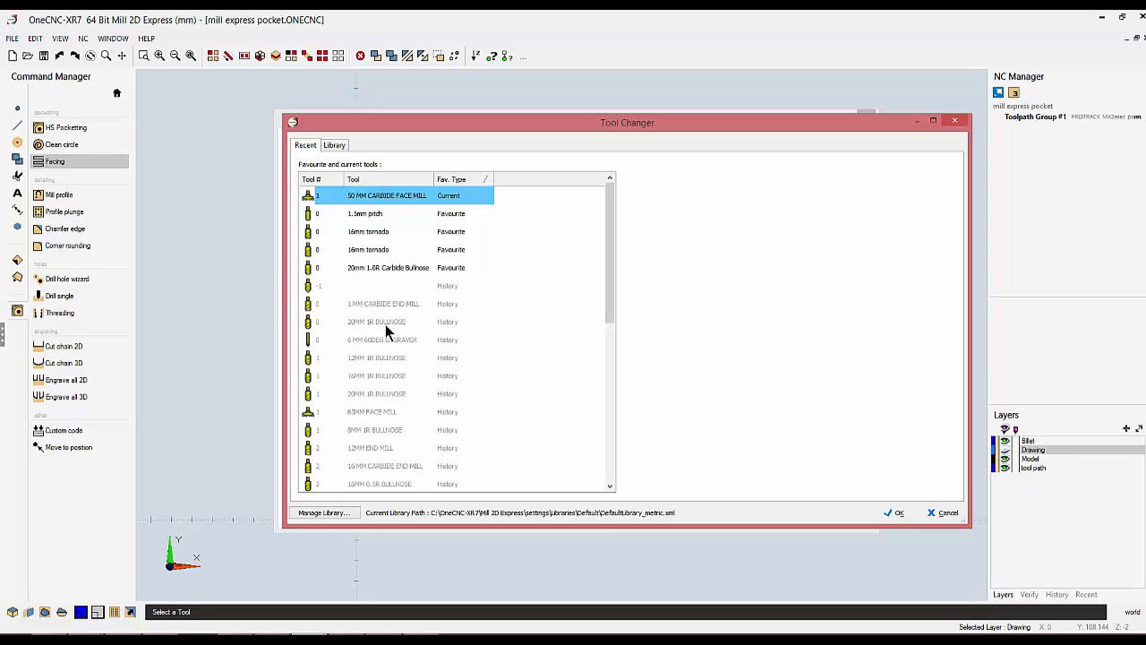
pyautogui.click(370, 232)
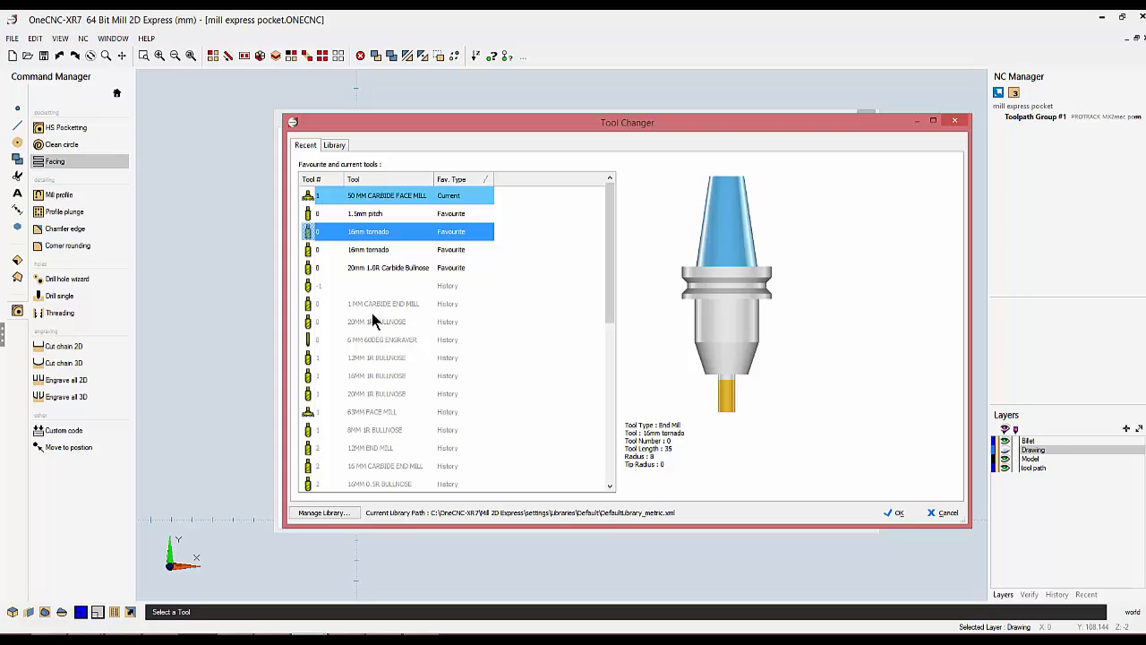
pyautogui.click(373, 322)
pyautogui.click(381, 376)
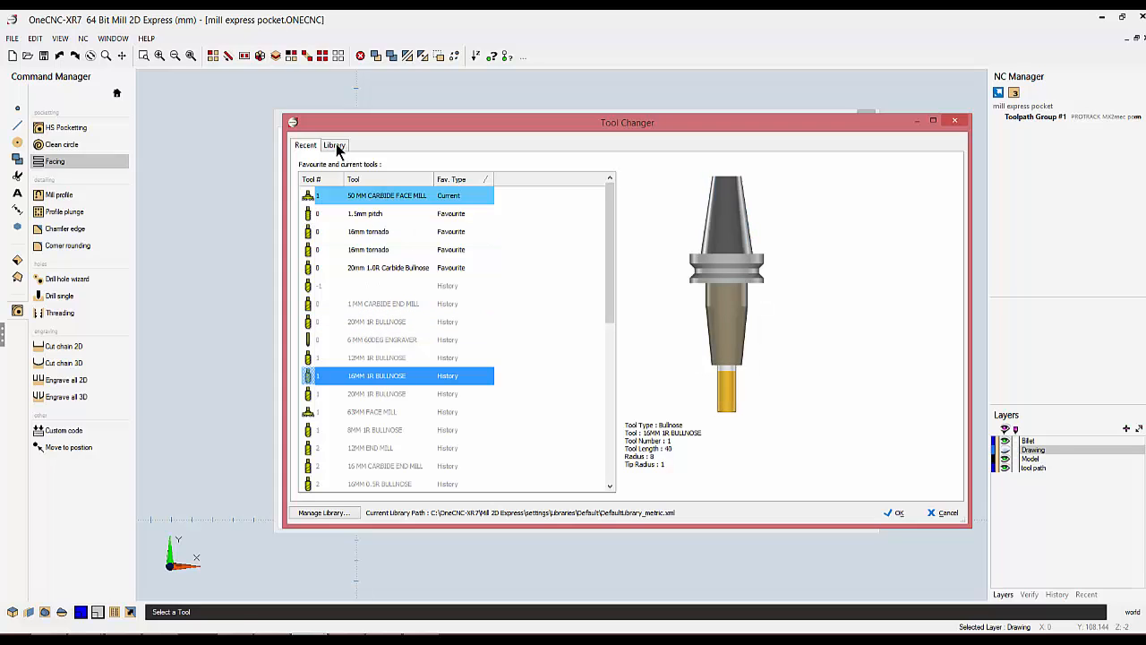
pyautogui.click(335, 146)
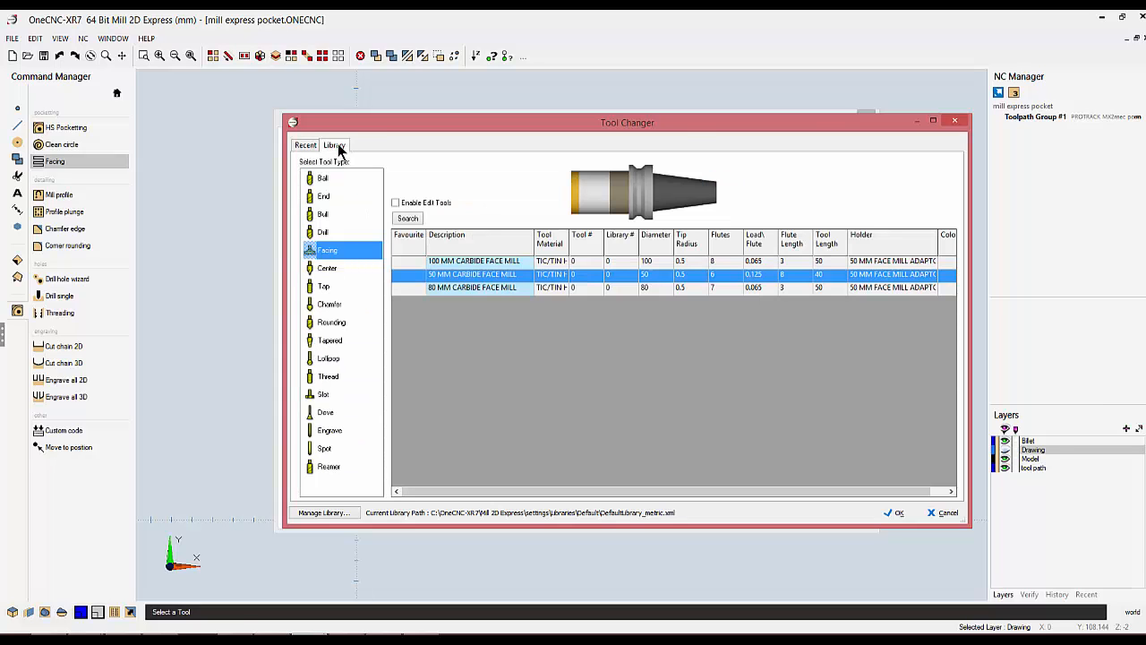
pyautogui.click(324, 195)
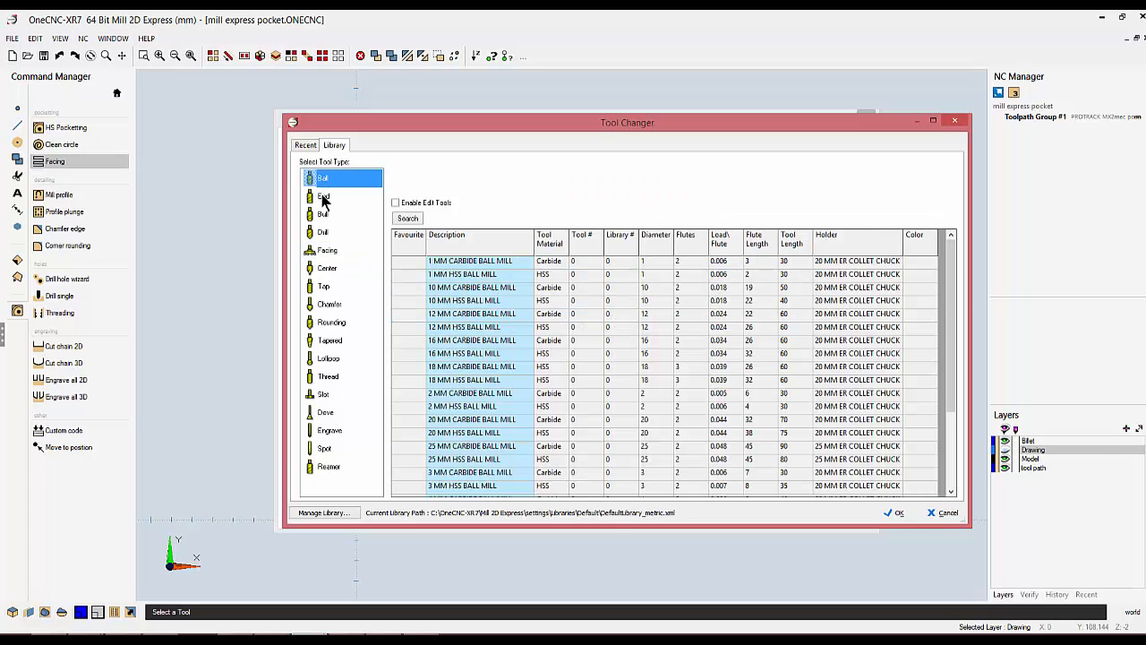
pyautogui.click(324, 214)
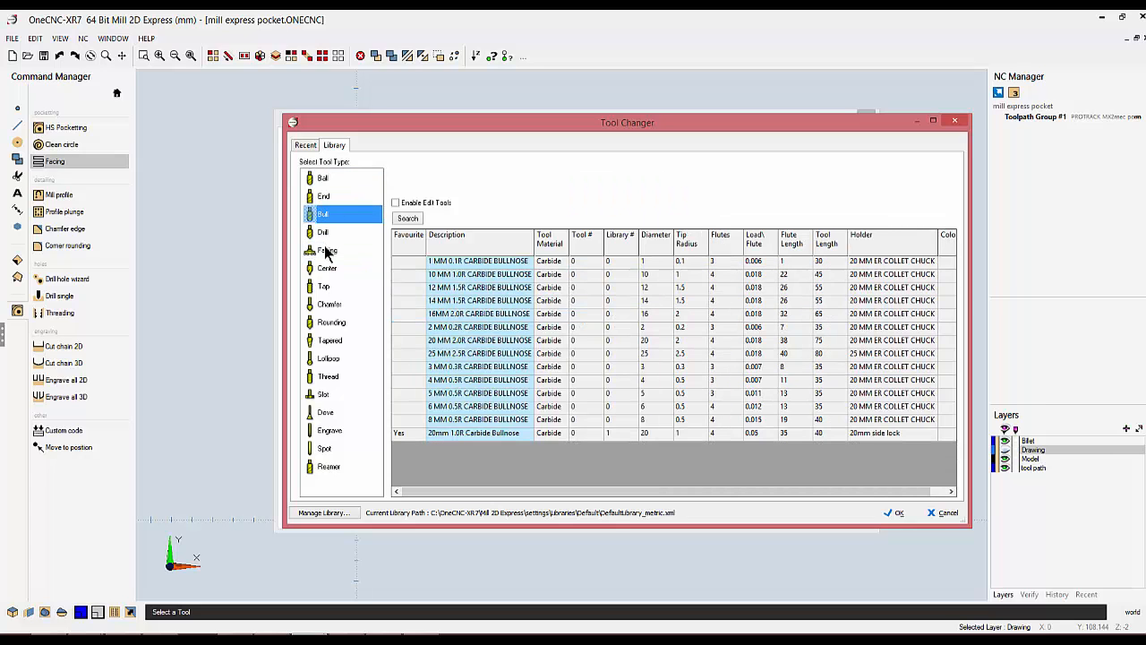
pyautogui.click(325, 254)
pyautogui.click(328, 376)
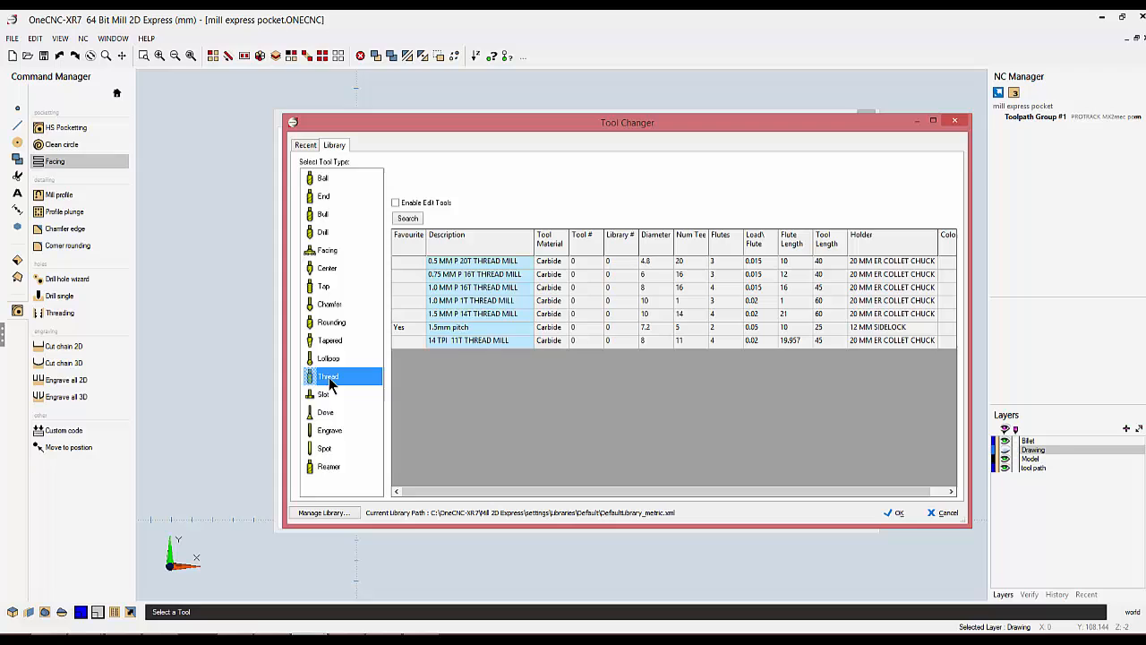
pyautogui.click(330, 431)
pyautogui.click(328, 450)
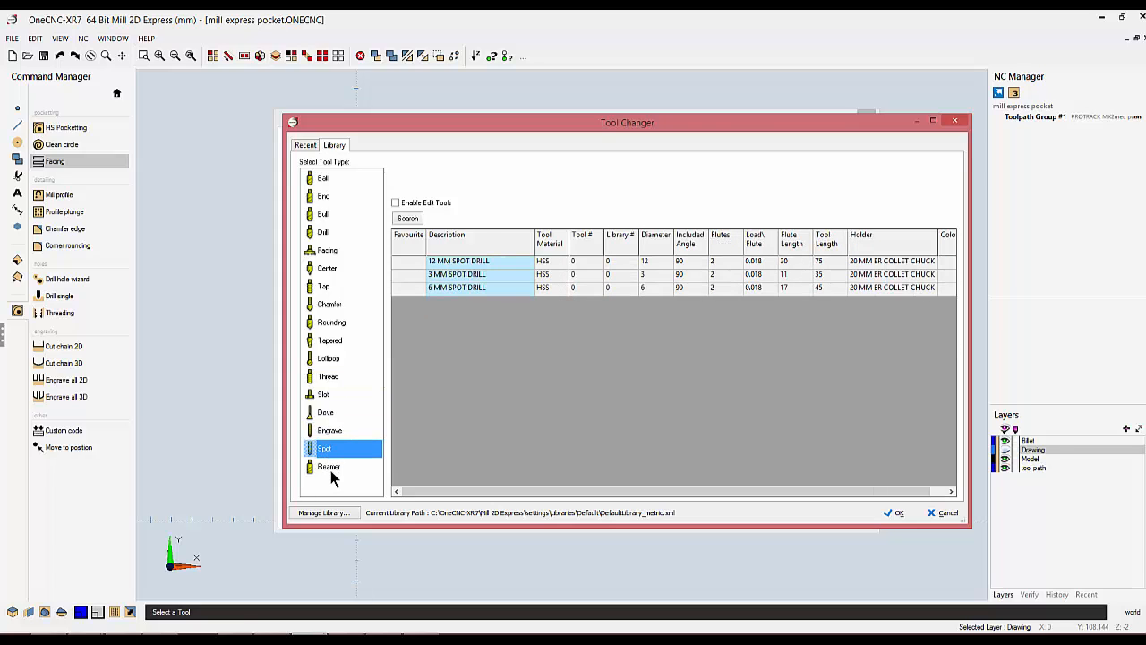
pyautogui.click(331, 467)
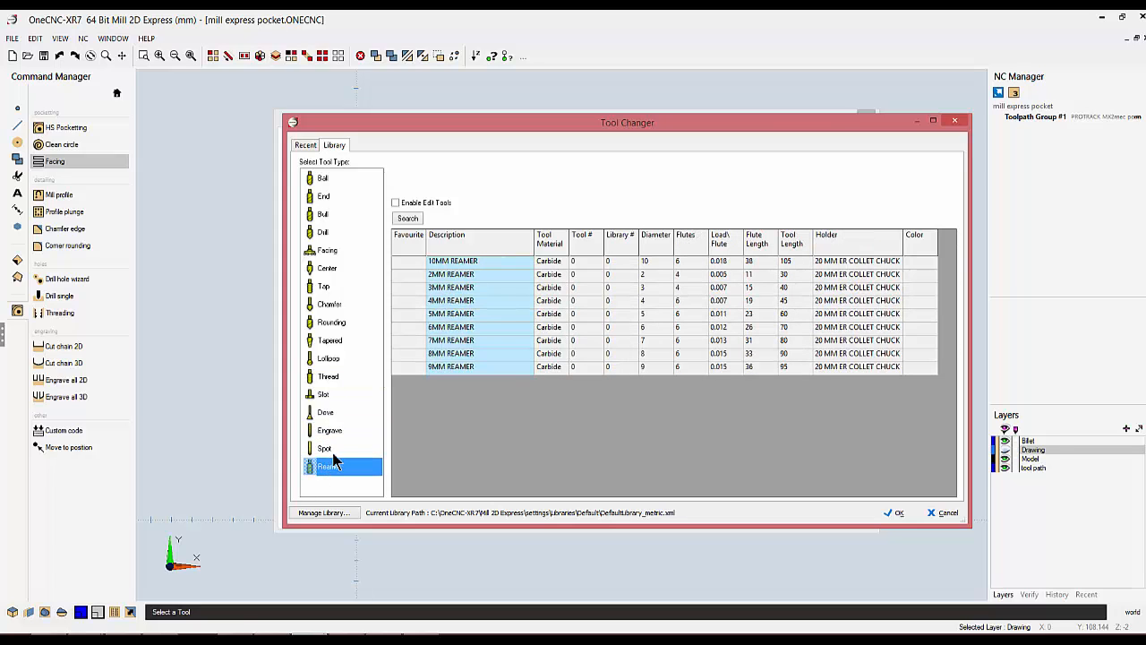
# Choose the 80 MM CARBIDE FACE MILL from the facing tools in the library for the facing operation.
pyautogui.click(331, 252)
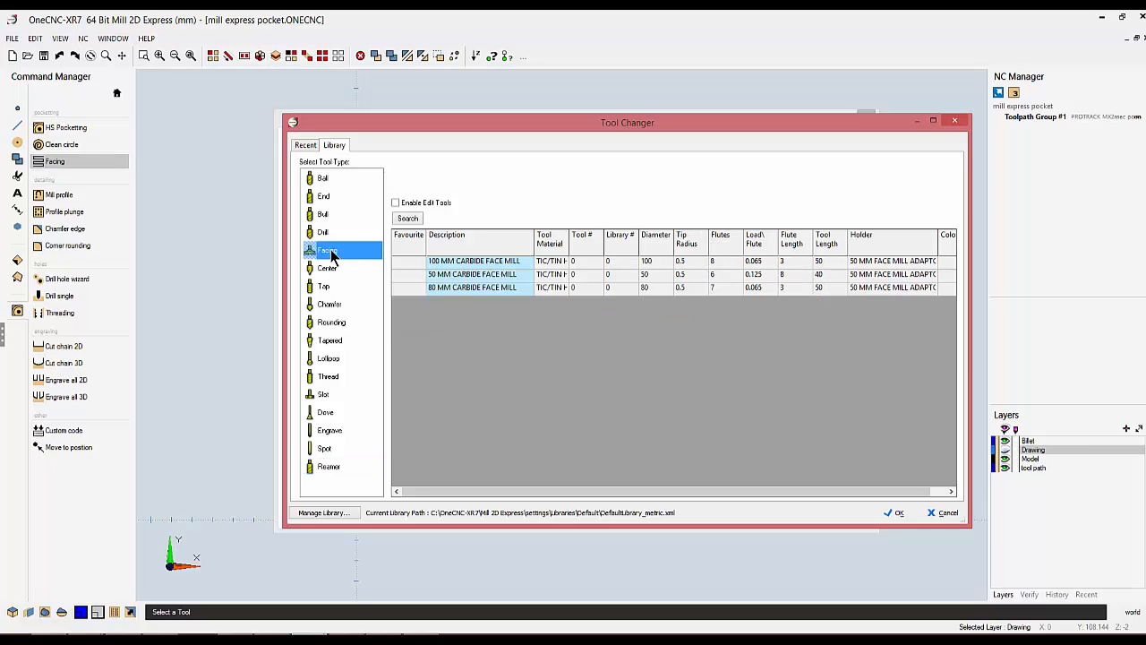
pyautogui.click(459, 288)
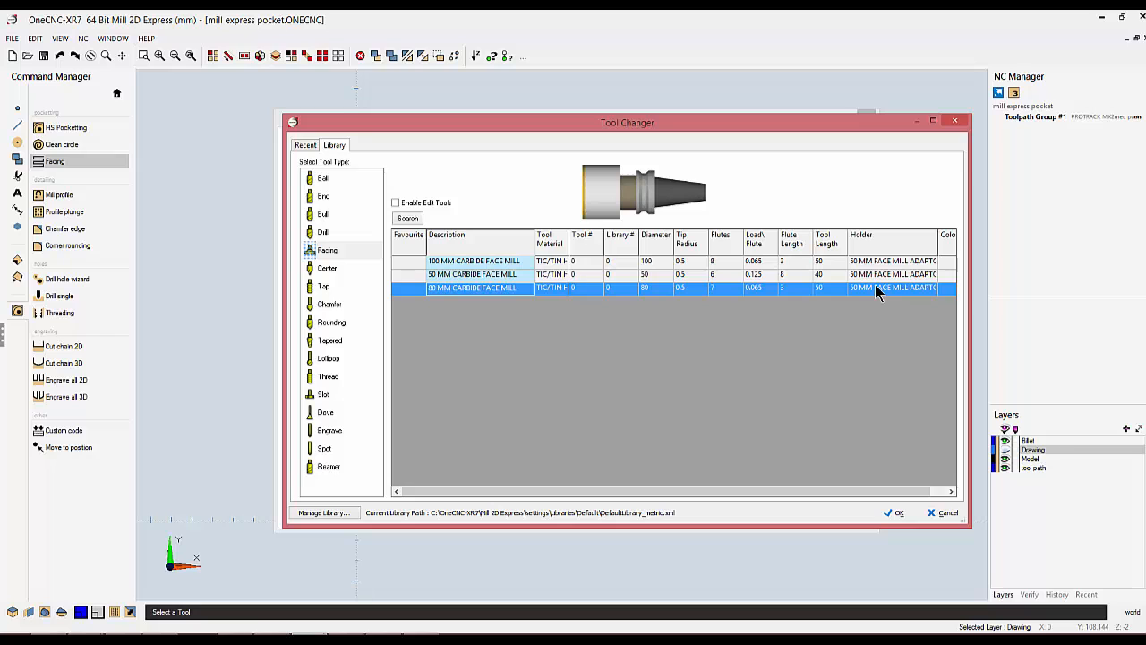
pyautogui.click(893, 514)
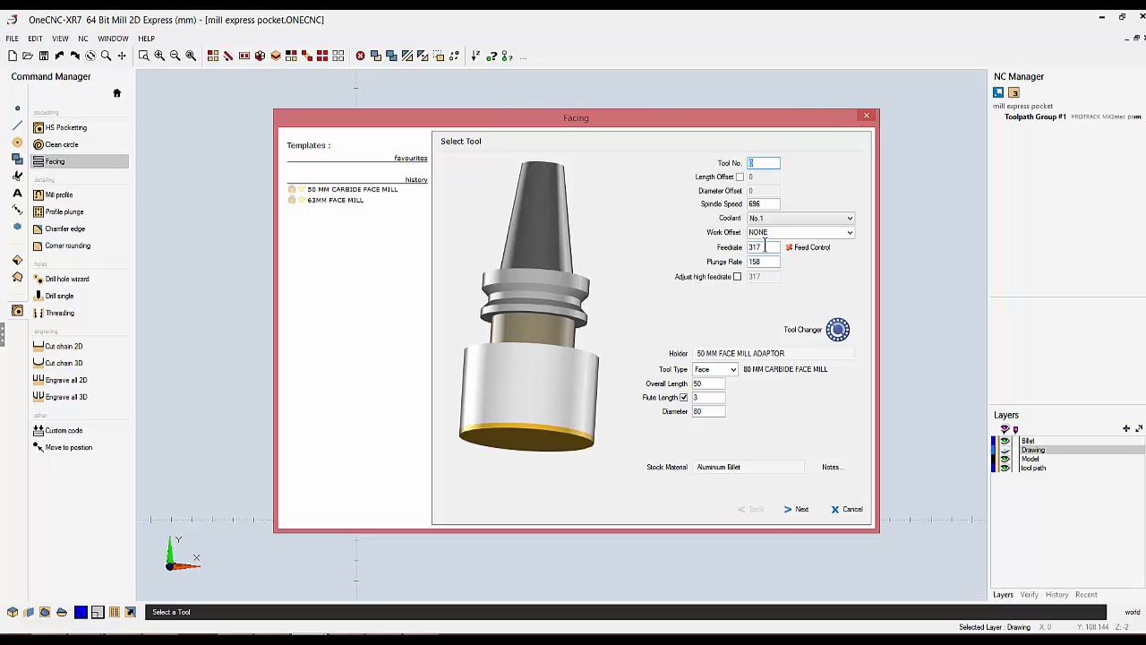
# Review the stock materials, enable editing in the Material Library, and accept Aluminium Billet as the stock material.
pyautogui.click(722, 467)
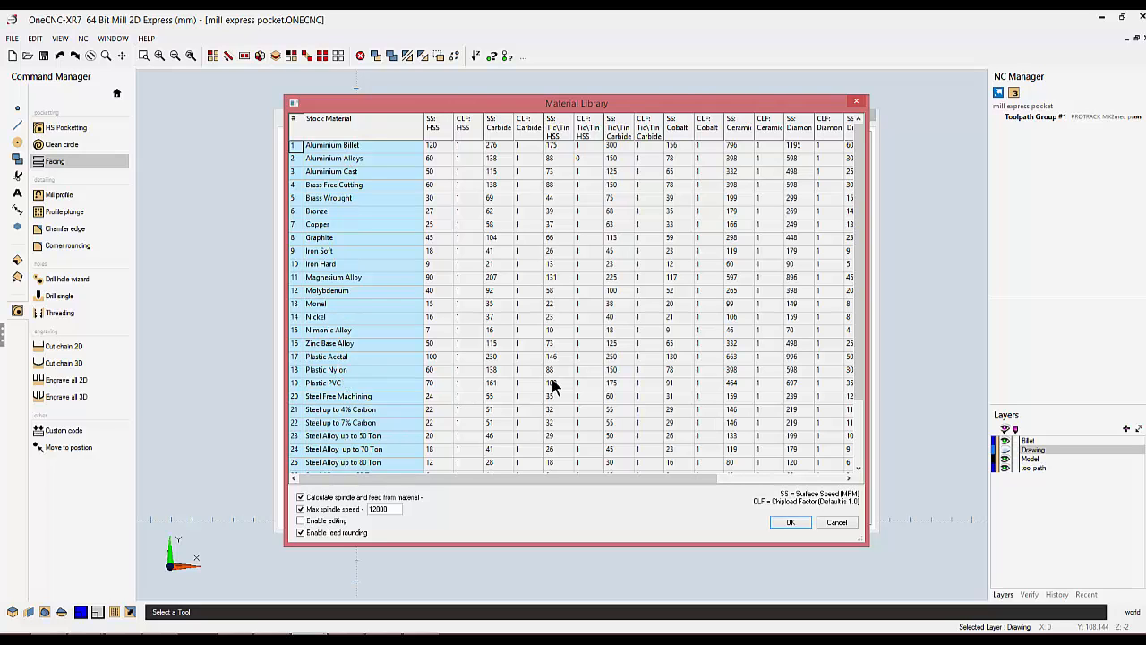
pyautogui.moveTo(859, 249); pyautogui.dragTo(858, 348)
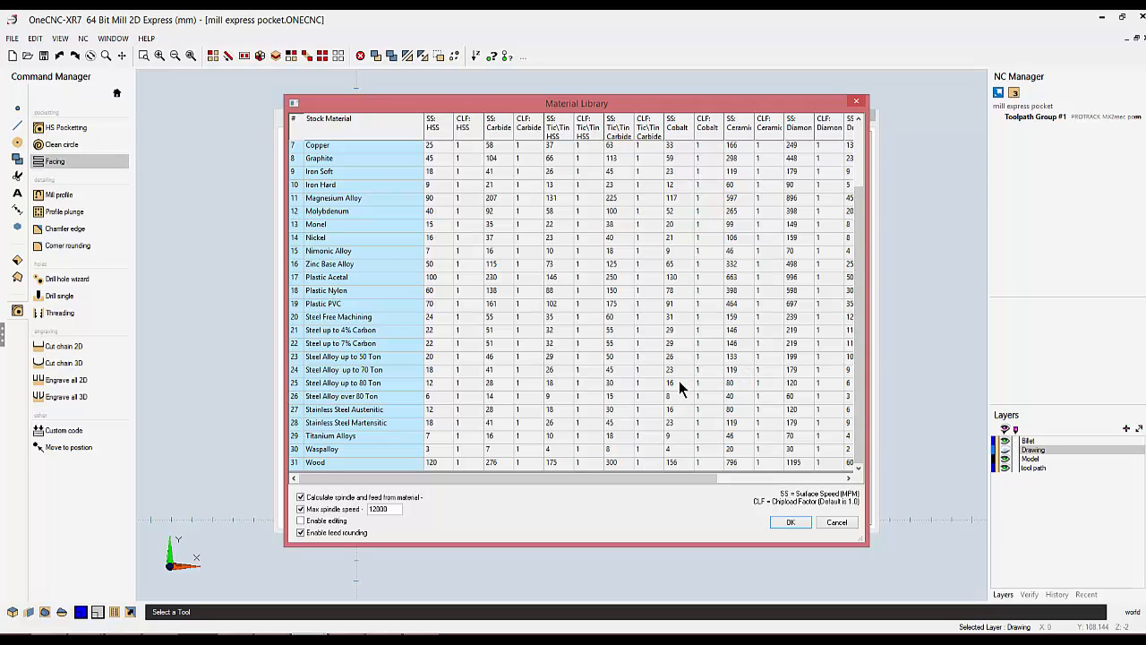
pyautogui.click(301, 522)
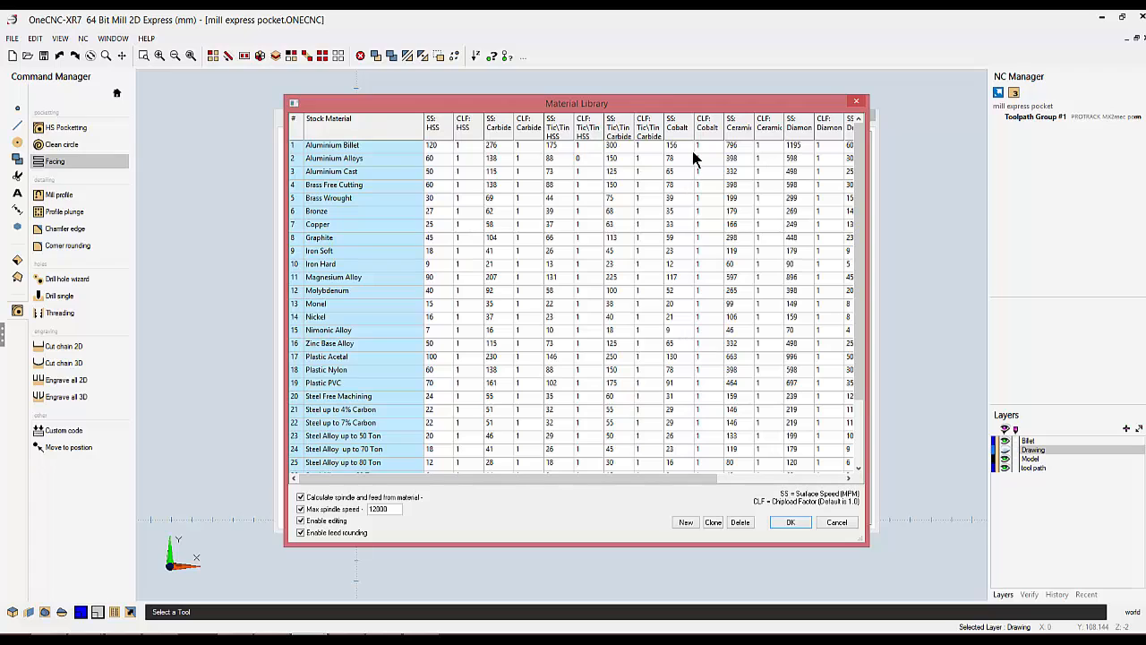
pyautogui.click(438, 145)
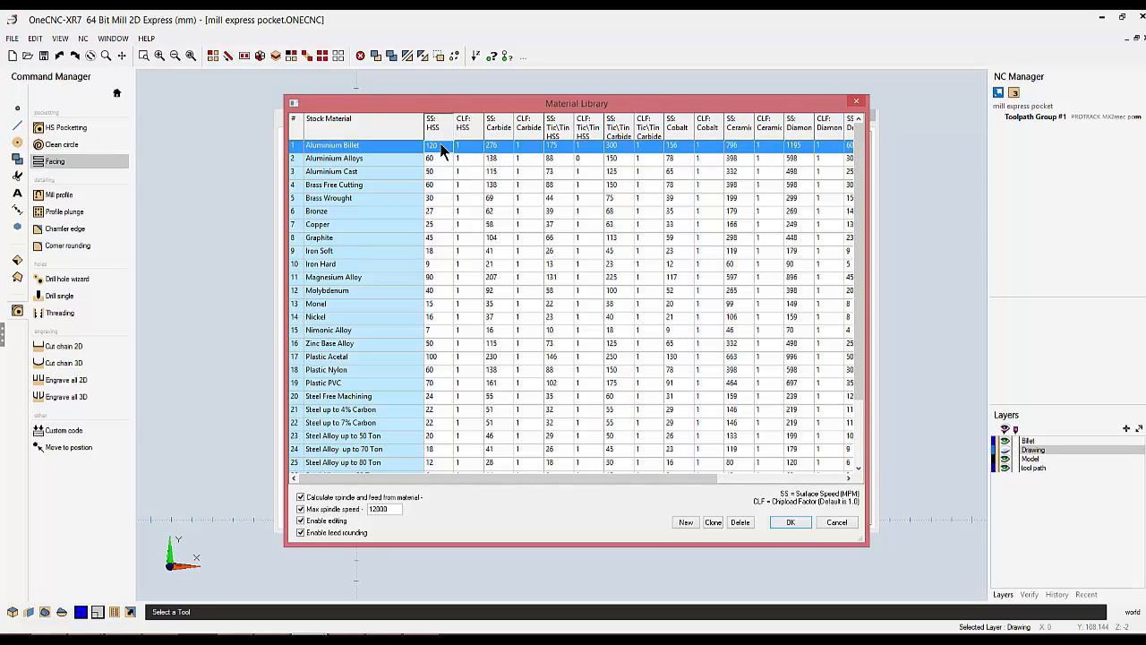
pyautogui.click(788, 527)
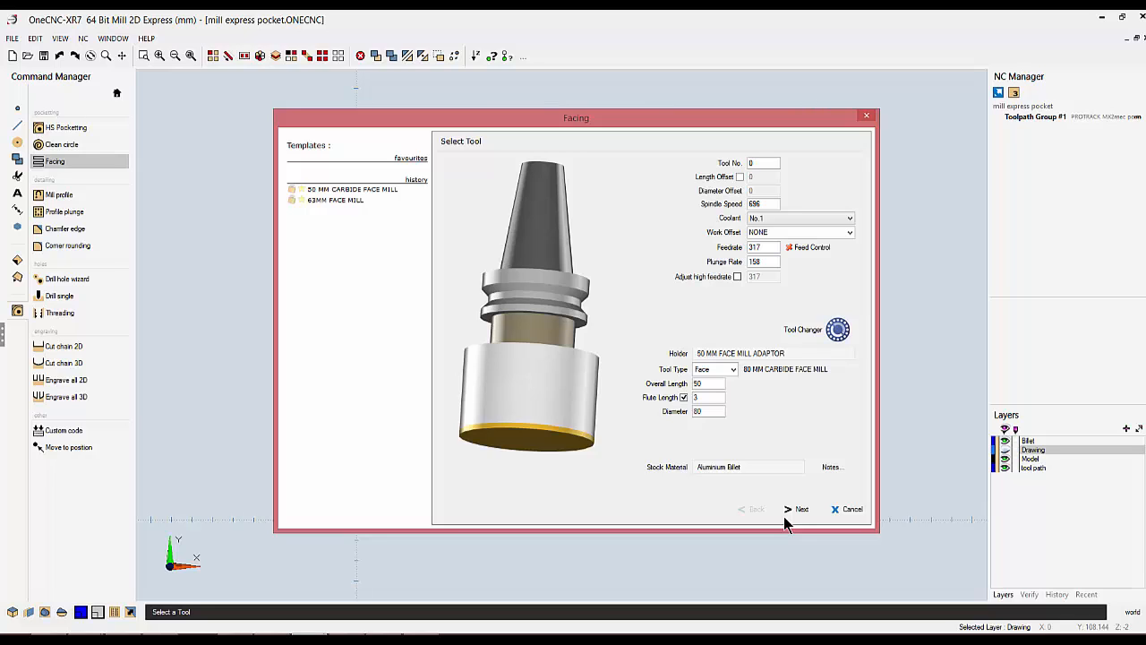
# Set the face mill's spindle speed to 850, feedrate to 450, tool number to 1, coolant to No.1 and work offset to G54.
pyautogui.doubleClick(761, 203)
pyautogui.write('850')
pyautogui.moveTo(762, 248); pyautogui.dragTo(742, 248)
pyautogui.write('450')
pyautogui.moveTo(759, 162); pyautogui.dragTo(729, 164)
pyautogui.write('1')
pyautogui.click(851, 220)
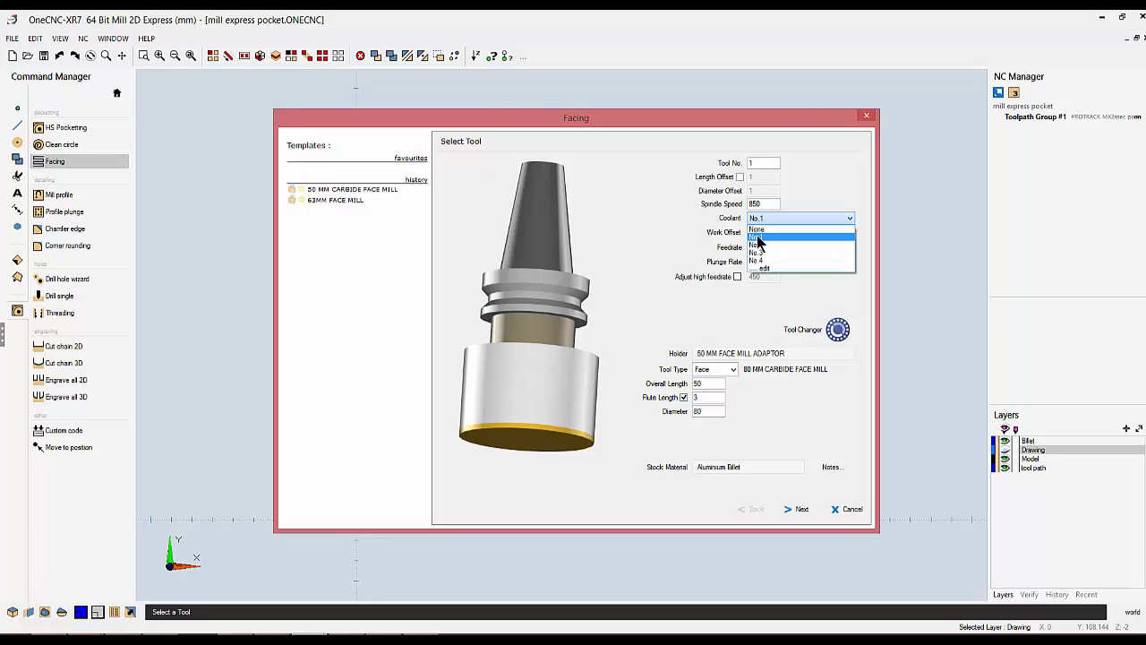
pyautogui.click(757, 237)
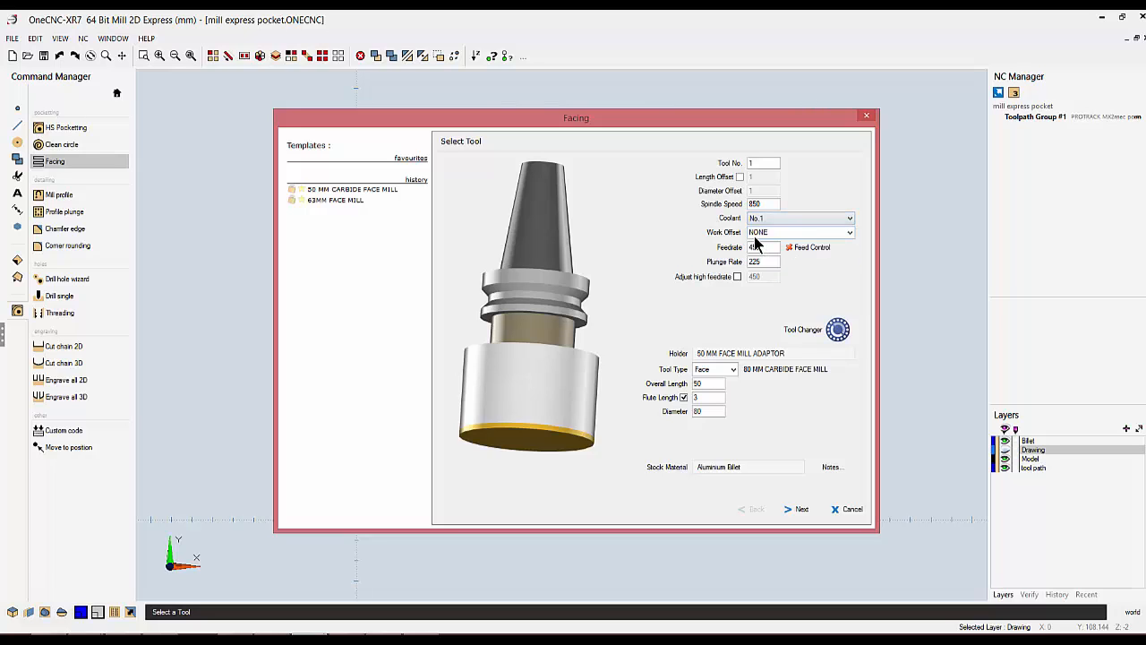
pyautogui.click(849, 232)
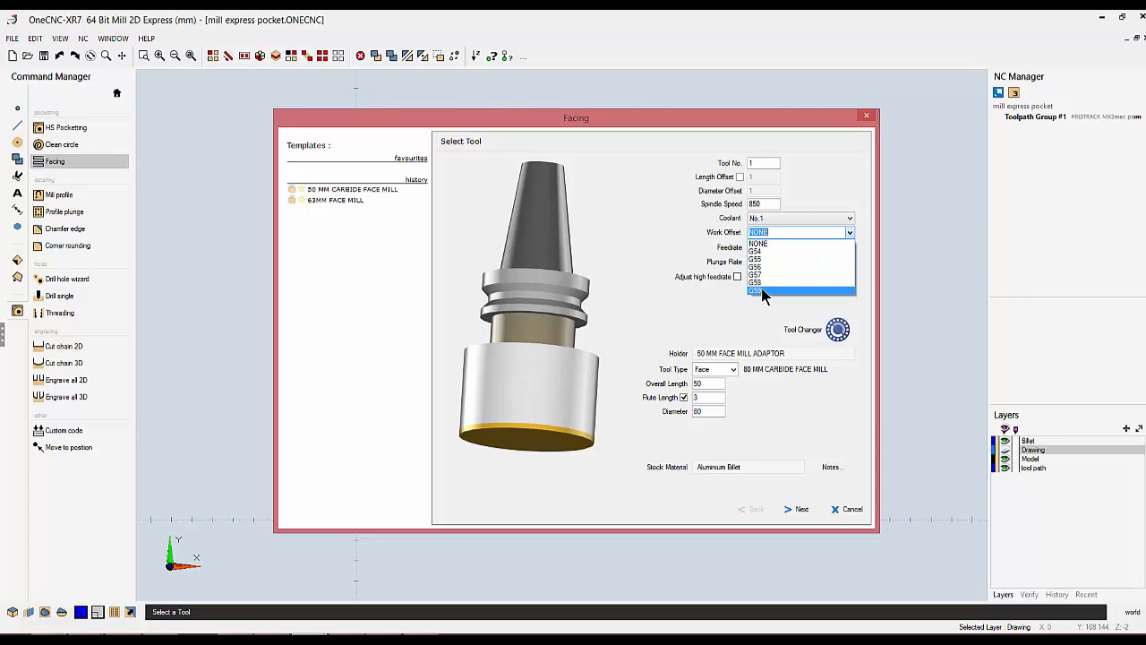
pyautogui.click(770, 250)
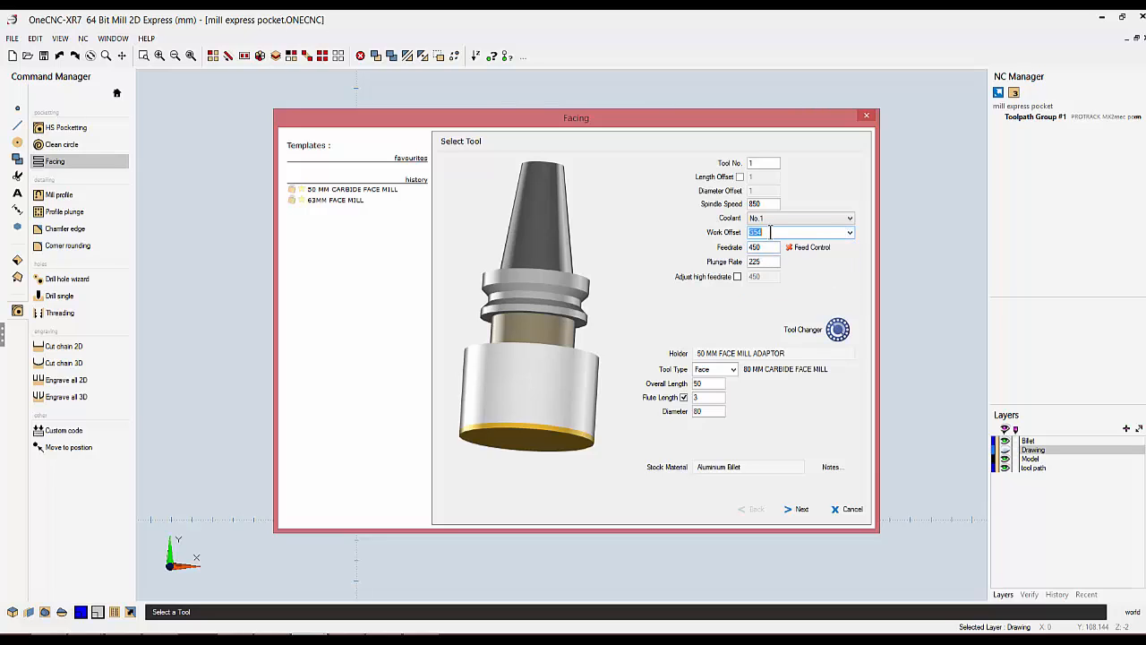
# Try entering custom text as the work offset, and return the work offset to G54.
pyautogui.click(770, 232)
pyautogui.write('.1')
pyautogui.press('BackSpace')
pyautogui.press('BackSpace')
pyautogui.press('BackSpace')
pyautogui.press('BackSpace')
pyautogui.press('BackSpace')
pyautogui.write('H')
pyautogui.click(849, 232)
pyautogui.click(800, 252)
# Enable the adjusted high feedrate for the face mill and set it to 20000.
pyautogui.click(738, 277)
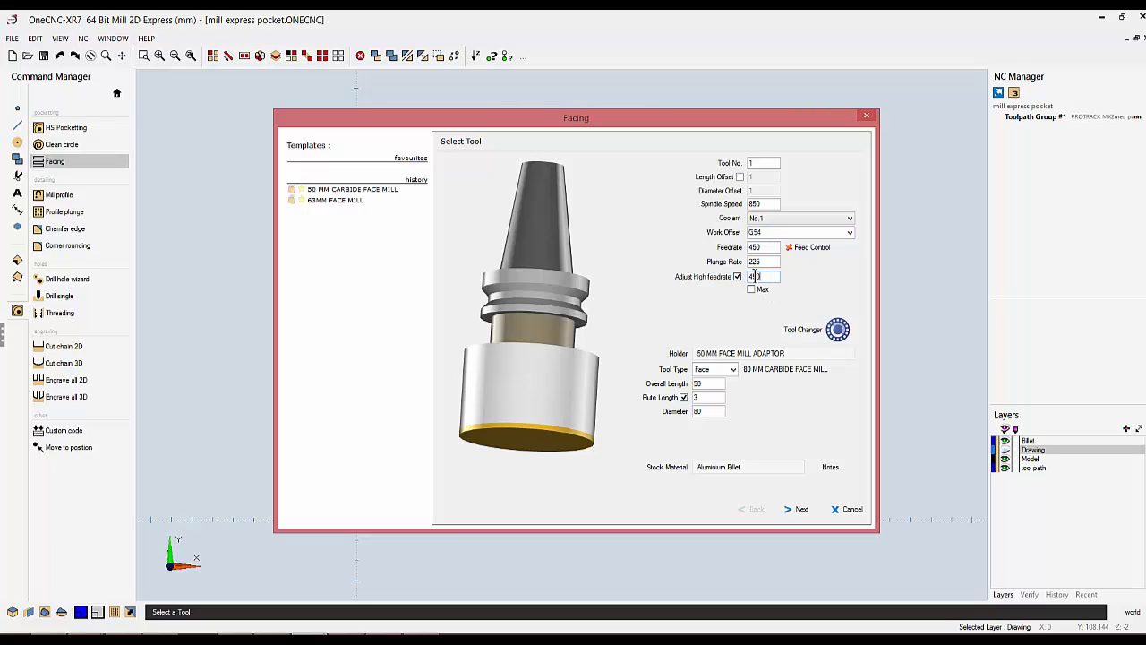
pyautogui.doubleClick(755, 275)
pyautogui.write('20000')
# Look at the tool notes without adding any, and continue to the facing operation's clearance settings.
pyautogui.click(830, 468)
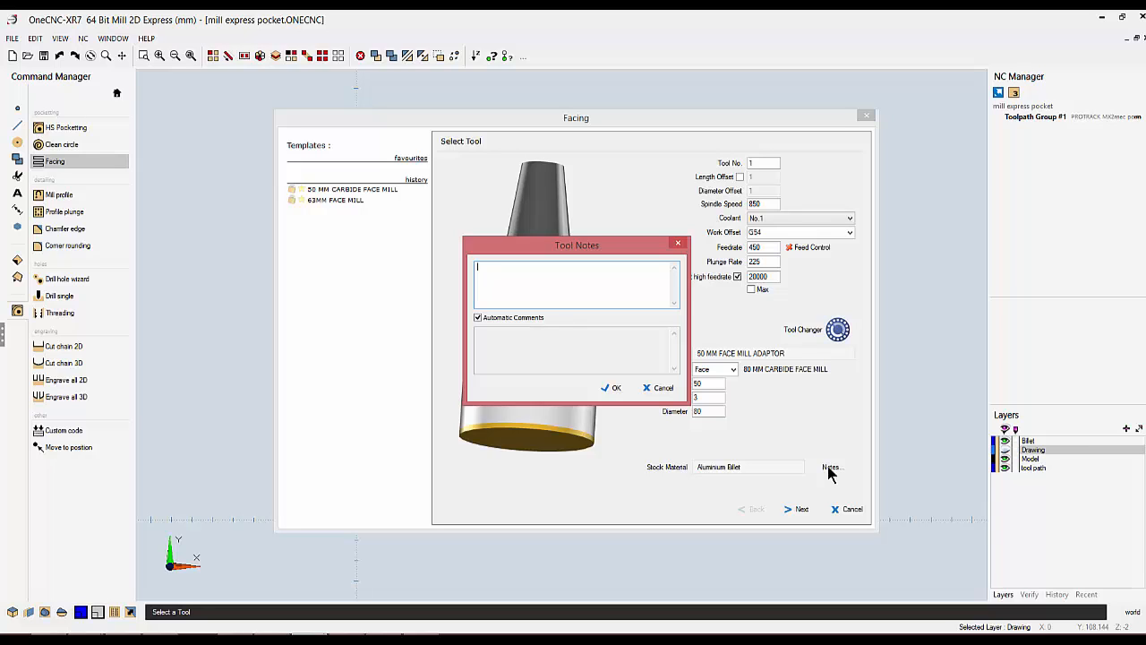
pyautogui.click(678, 245)
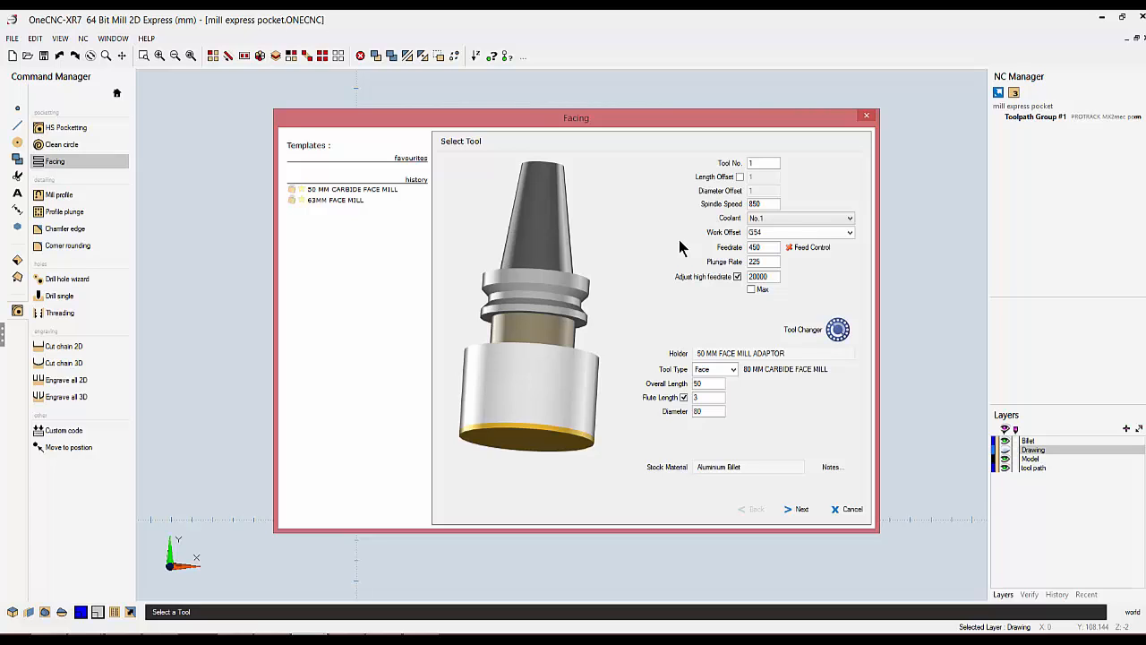
pyautogui.click(798, 508)
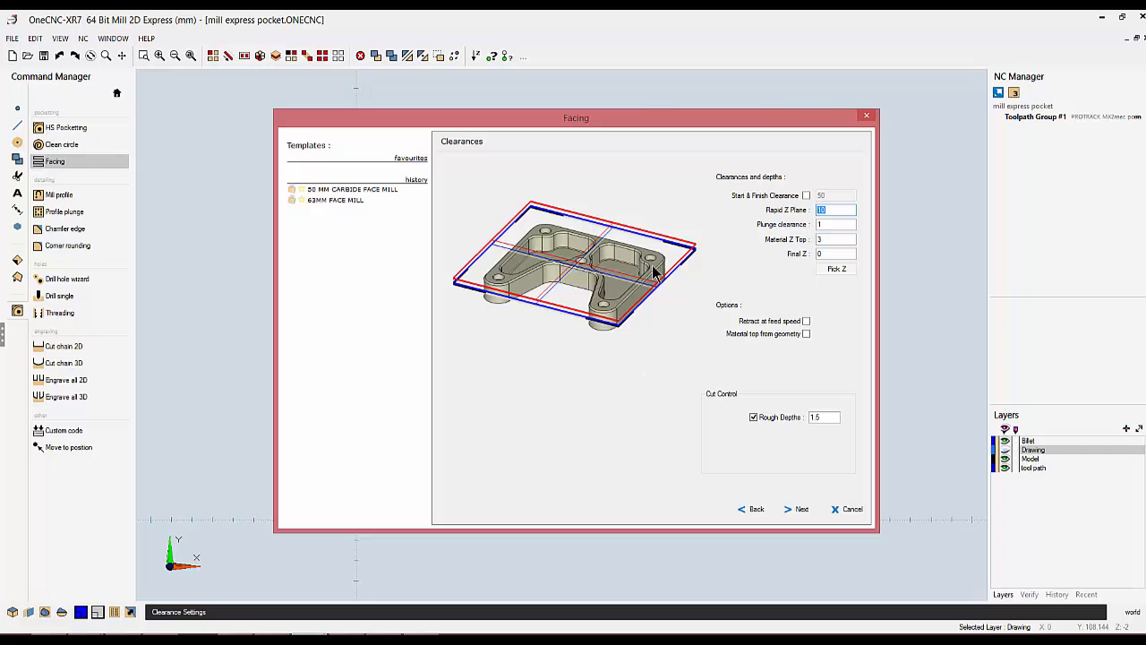
pyautogui.moveTo(637, 119); pyautogui.dragTo(596, 151)
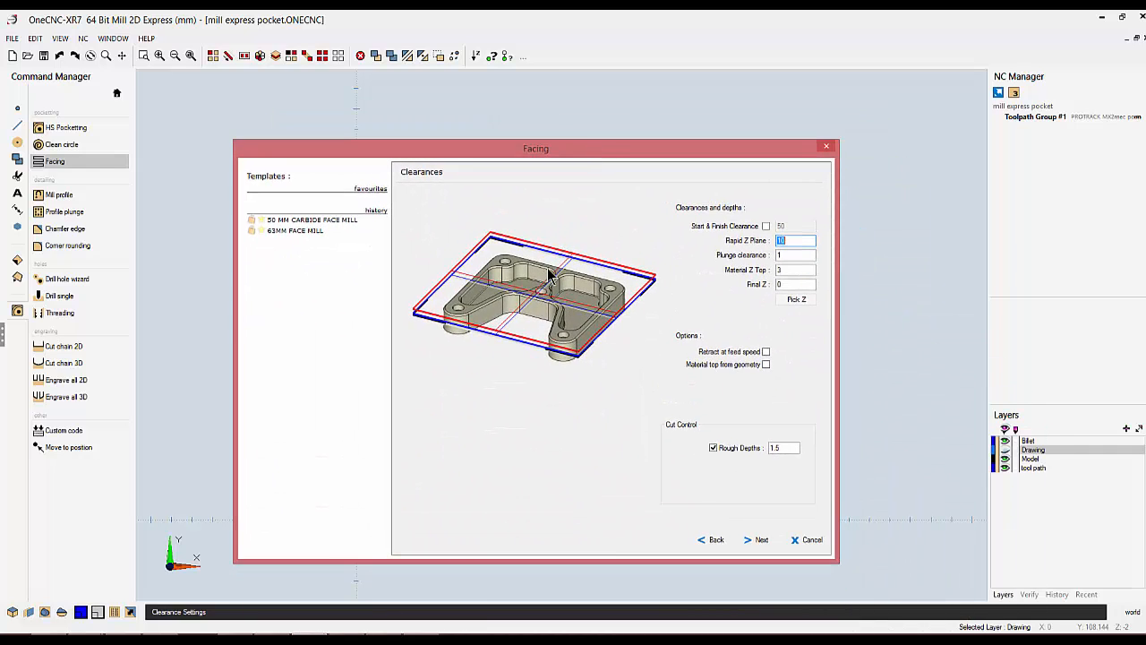
# Try enabling the separate start and finish clearance for the facing operation, and leave it disabled.
pyautogui.click(765, 225)
pyautogui.doubleClick(796, 226)
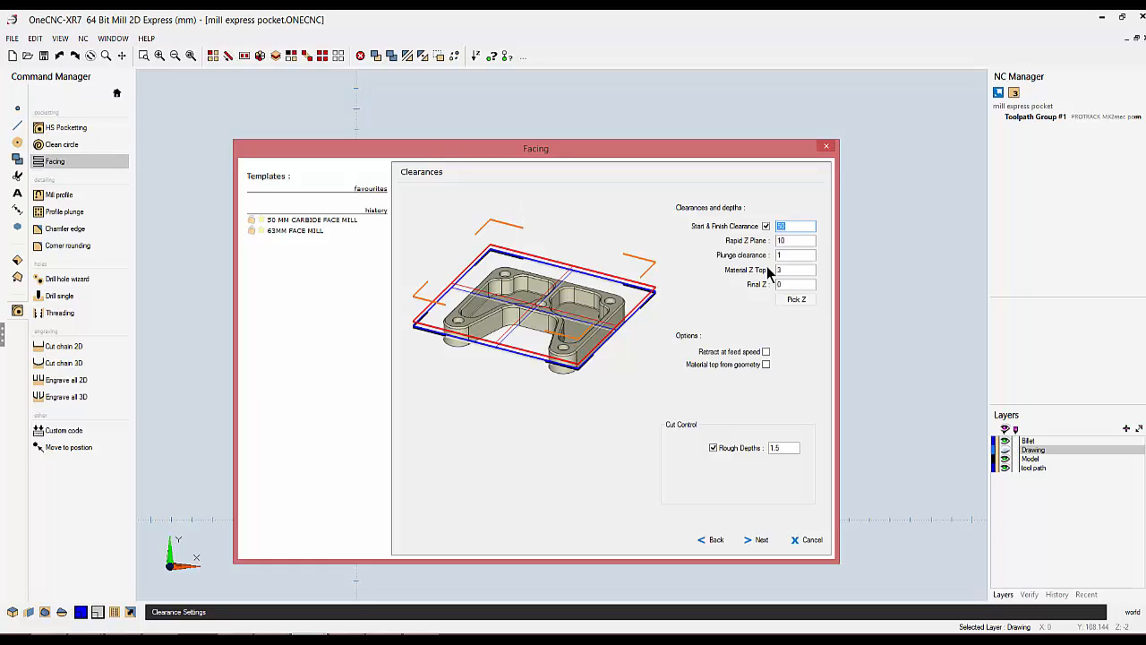
pyautogui.click(766, 226)
pyautogui.click(766, 226)
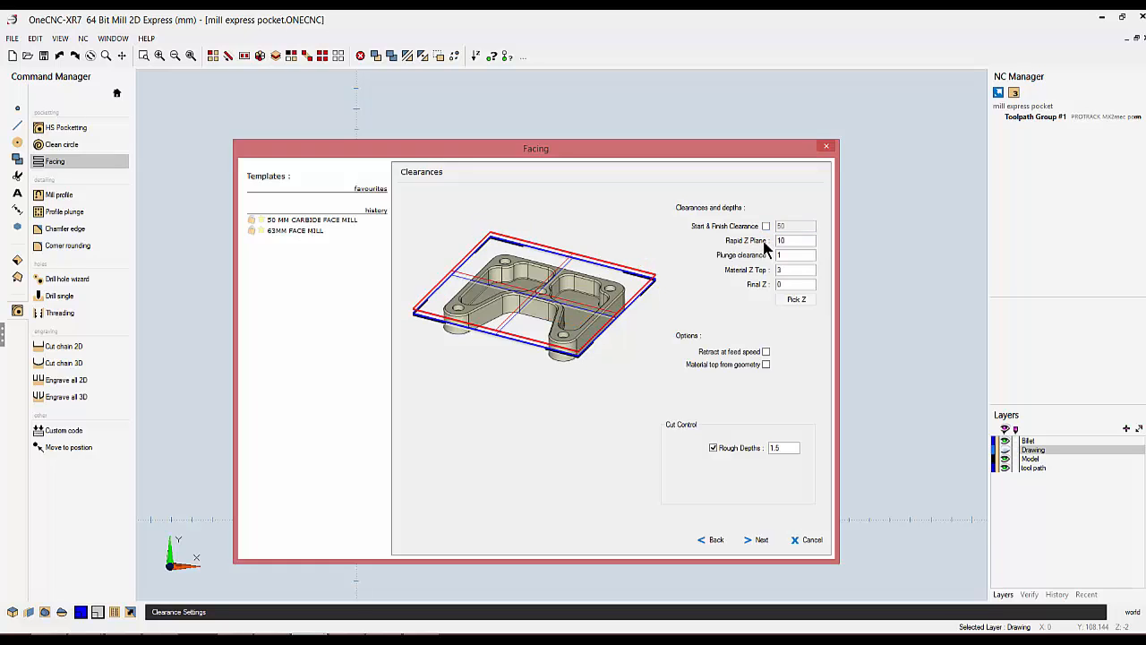
# Set the facing operation's rapid Z plane to 10 and its material Z top to 2.
pyautogui.doubleClick(788, 240)
pyautogui.write('10')
pyautogui.press('Tab')
pyautogui.press('Tab')
pyautogui.write('2')
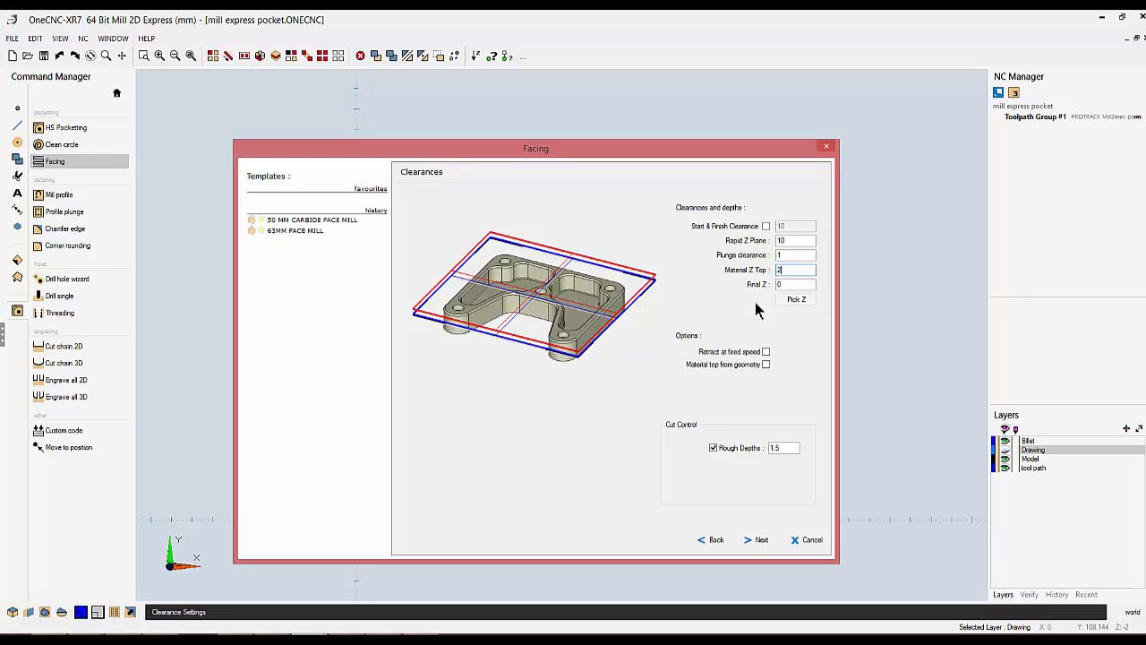
pyautogui.press('Tab')
# Keep rough depths enabled with a depth of 1, and continue to the face parameters.
pyautogui.click(713, 448)
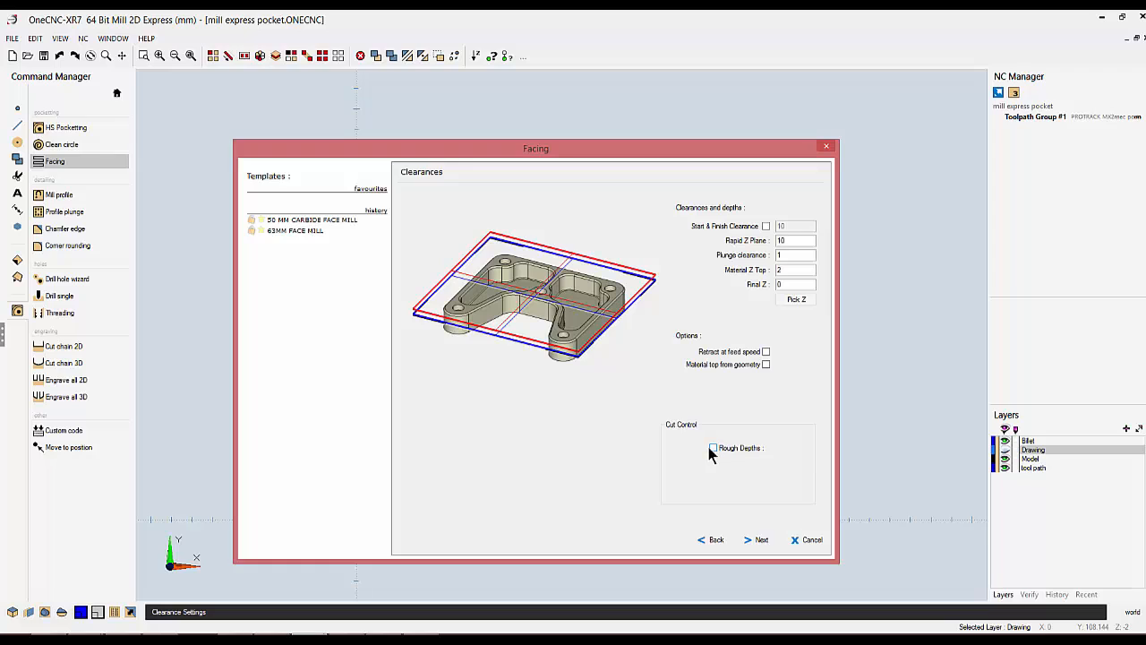
pyautogui.click(713, 447)
pyautogui.moveTo(789, 448); pyautogui.dragTo(729, 448)
pyautogui.write('1')
pyautogui.click(758, 541)
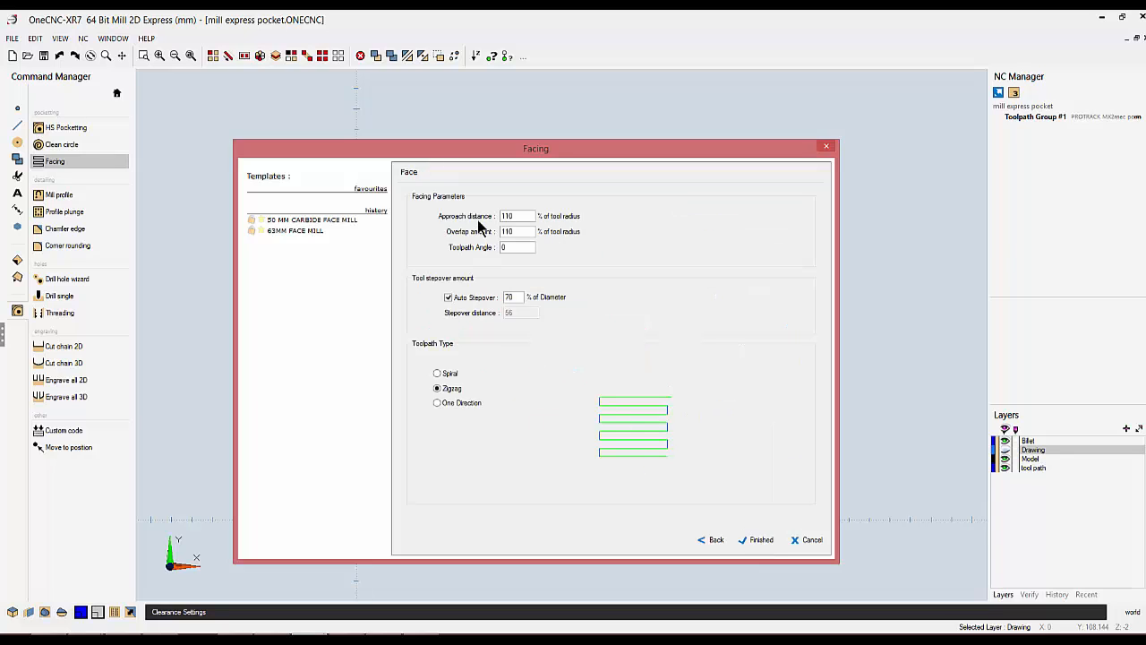
# Review the facing approach distance, overlap amount, toolpath angle and auto stepover without changing them.
pyautogui.moveTo(518, 216); pyautogui.dragTo(483, 217)
pyautogui.doubleClick(519, 231)
pyautogui.press('Tab')
pyautogui.doubleClick(512, 297)
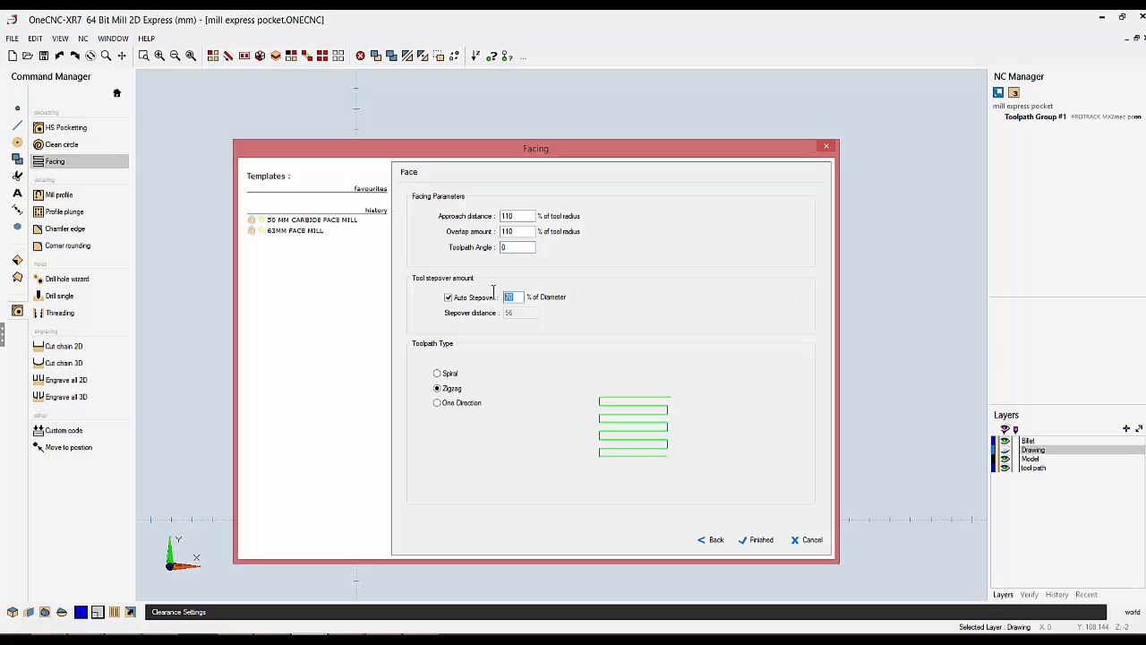
pyautogui.click(448, 297)
pyautogui.click(448, 297)
# Compare the Spiral and One Direction toolpath types, keep Zigzag, and generate the facing toolpath.
pyautogui.click(438, 374)
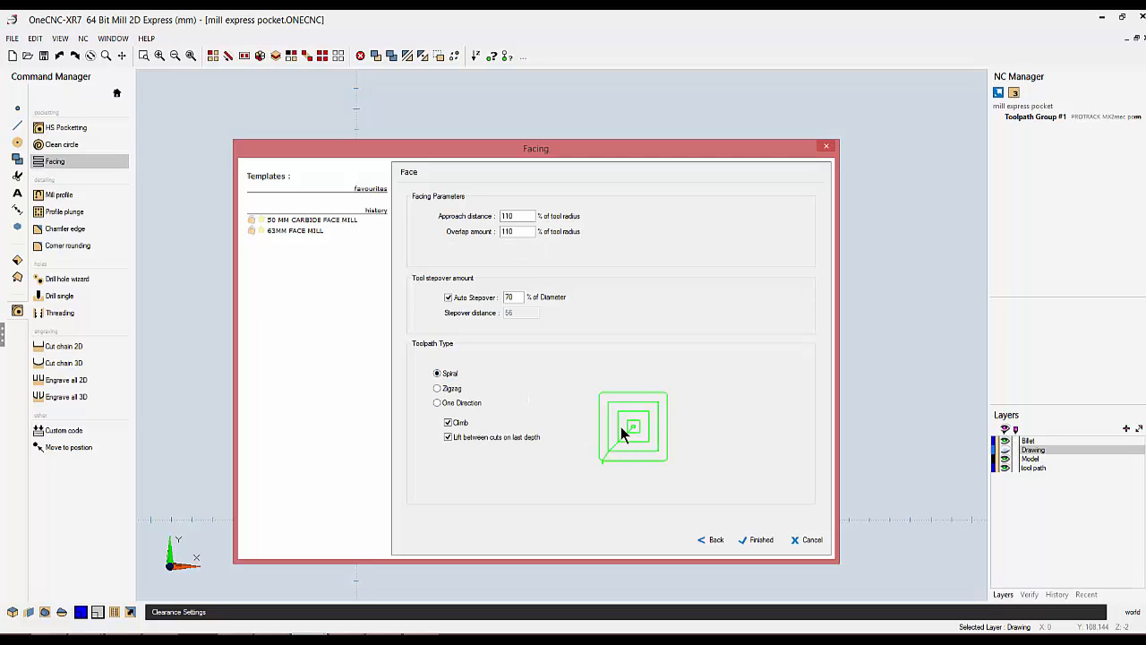
pyautogui.click(437, 388)
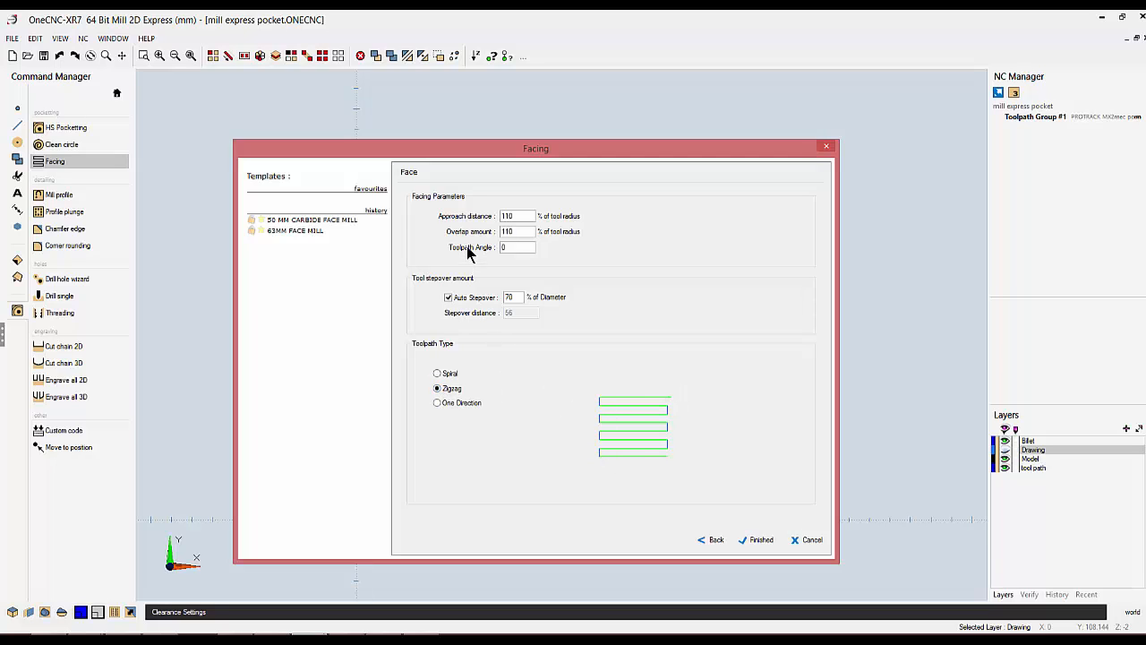
pyautogui.click(437, 402)
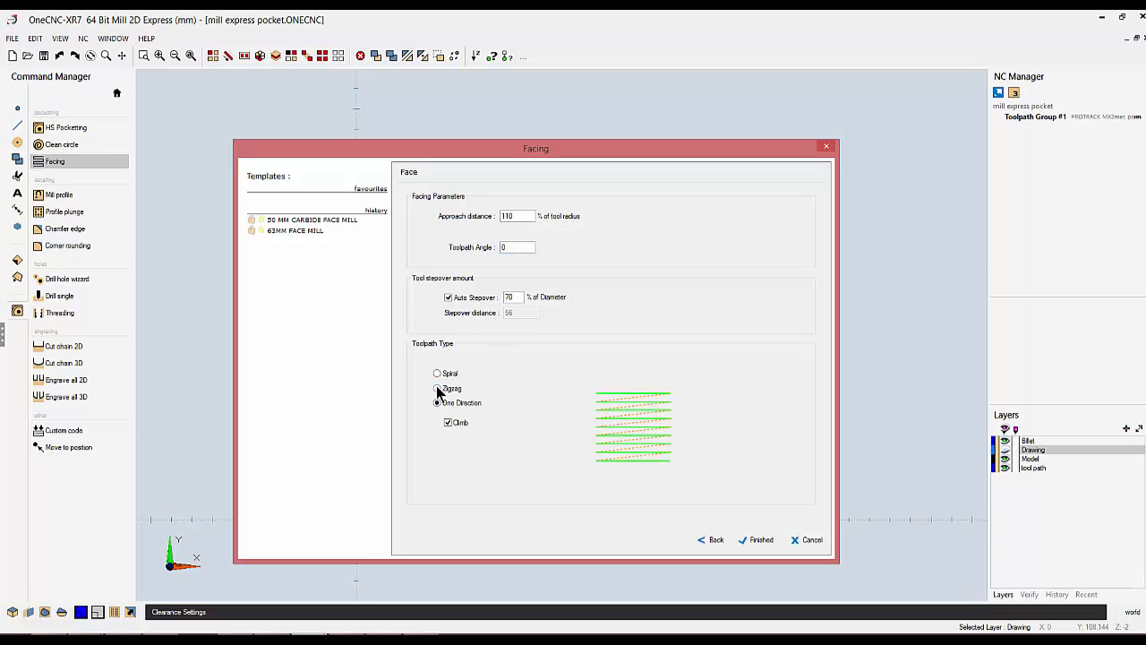
pyautogui.click(436, 388)
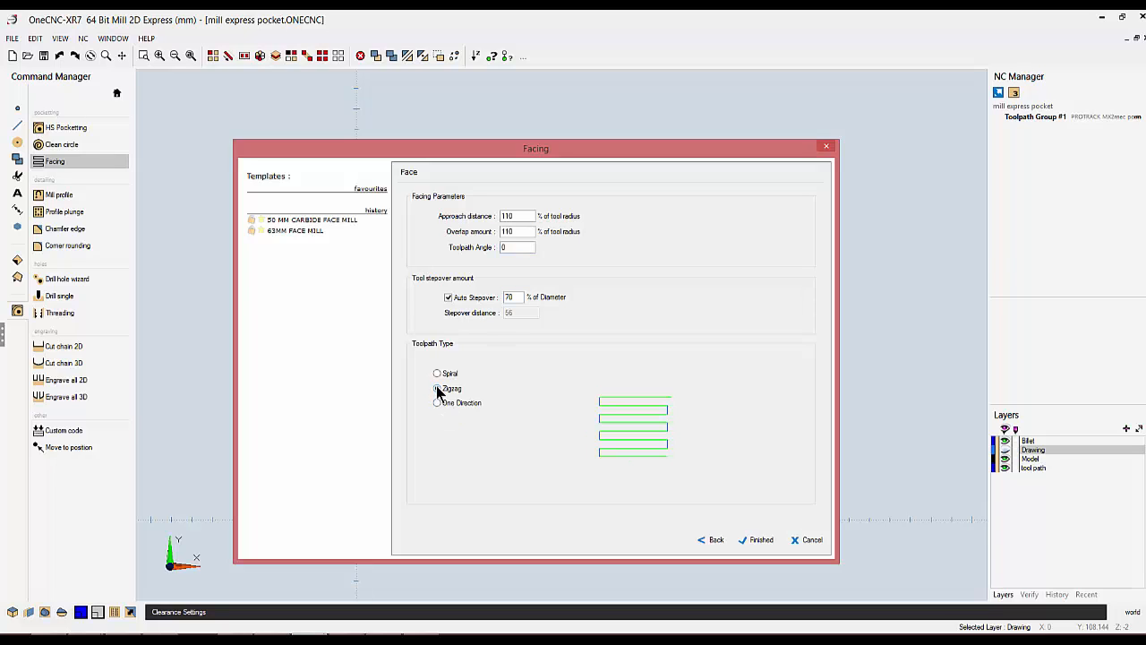
pyautogui.click(758, 540)
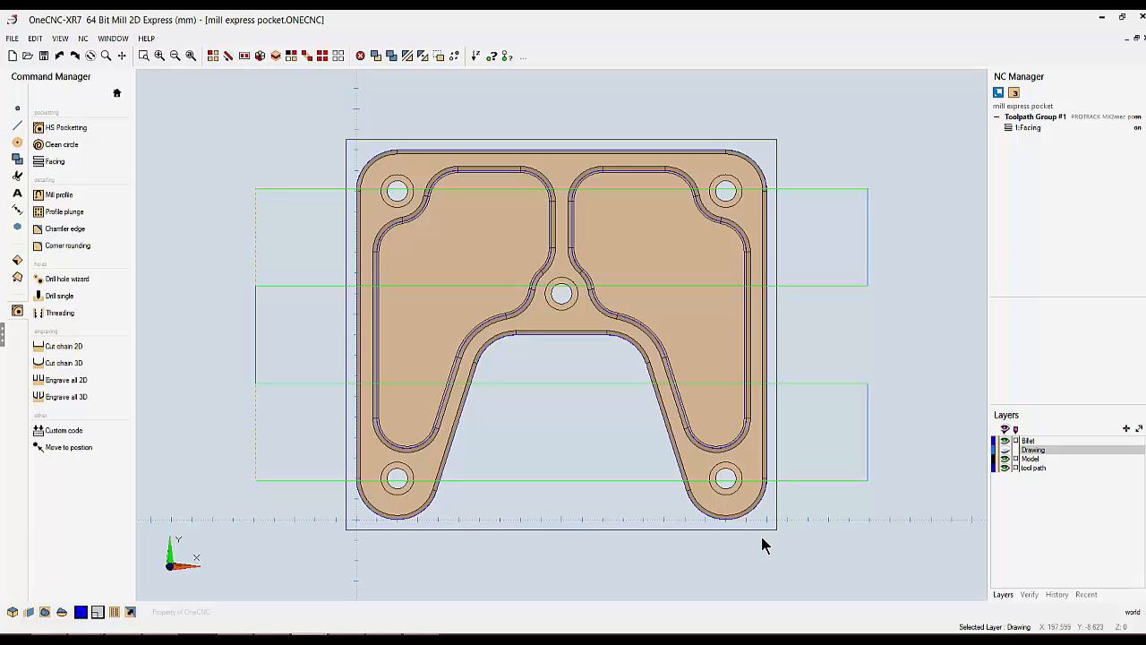
# Inspect the facing toolpath in 3D, and open the operation for editing and close it without changes.
pyautogui.moveTo(793, 553); pyautogui.dragTo(829, 413, button='middle')
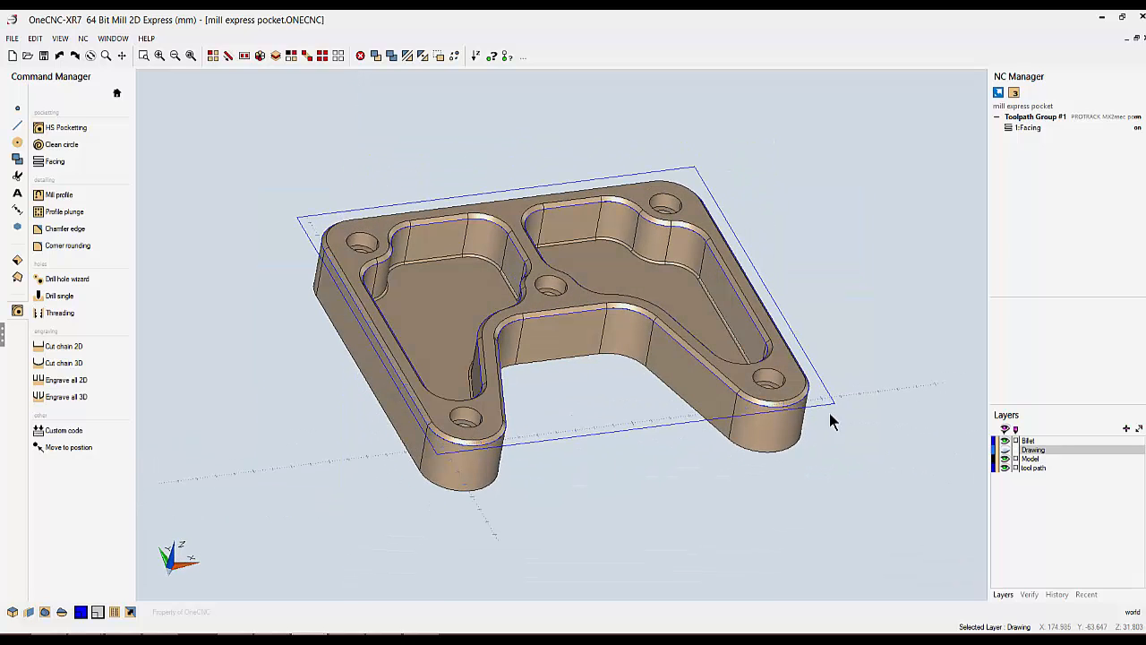
pyautogui.click(1026, 128)
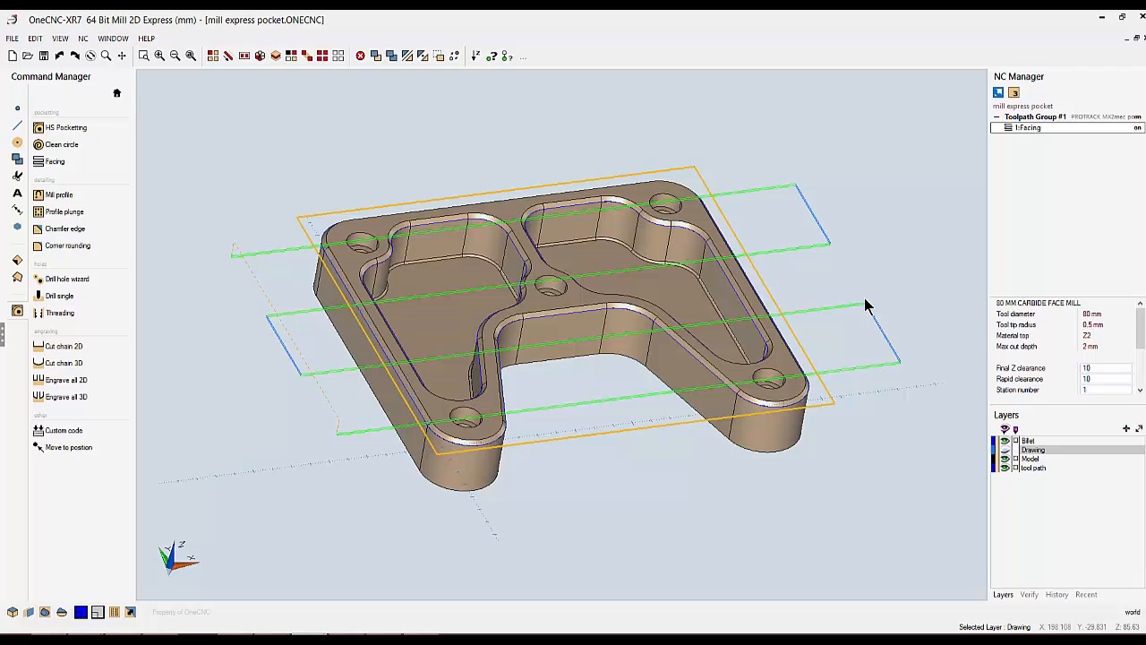
pyautogui.rightClick(1026, 131)
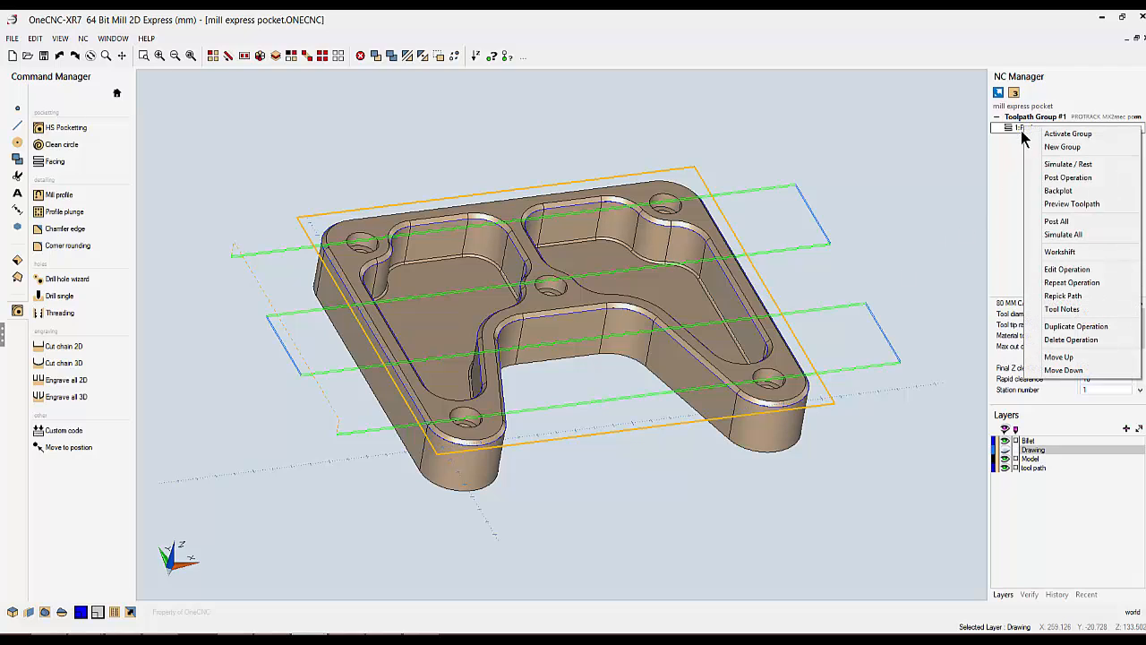
pyautogui.click(1065, 270)
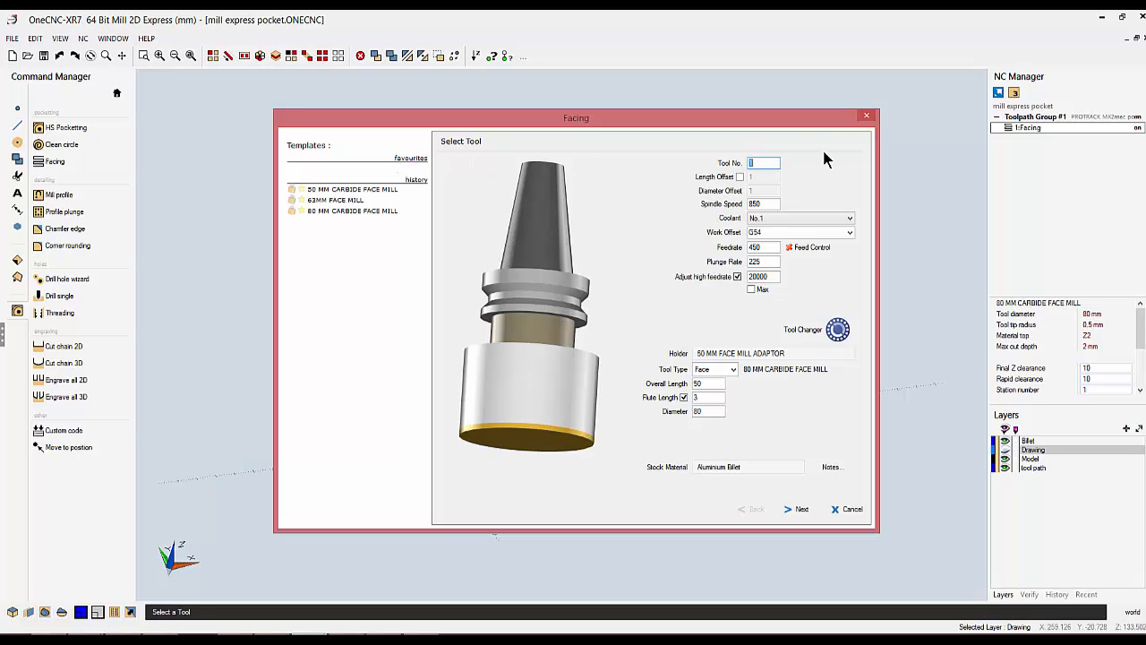
pyautogui.click(867, 117)
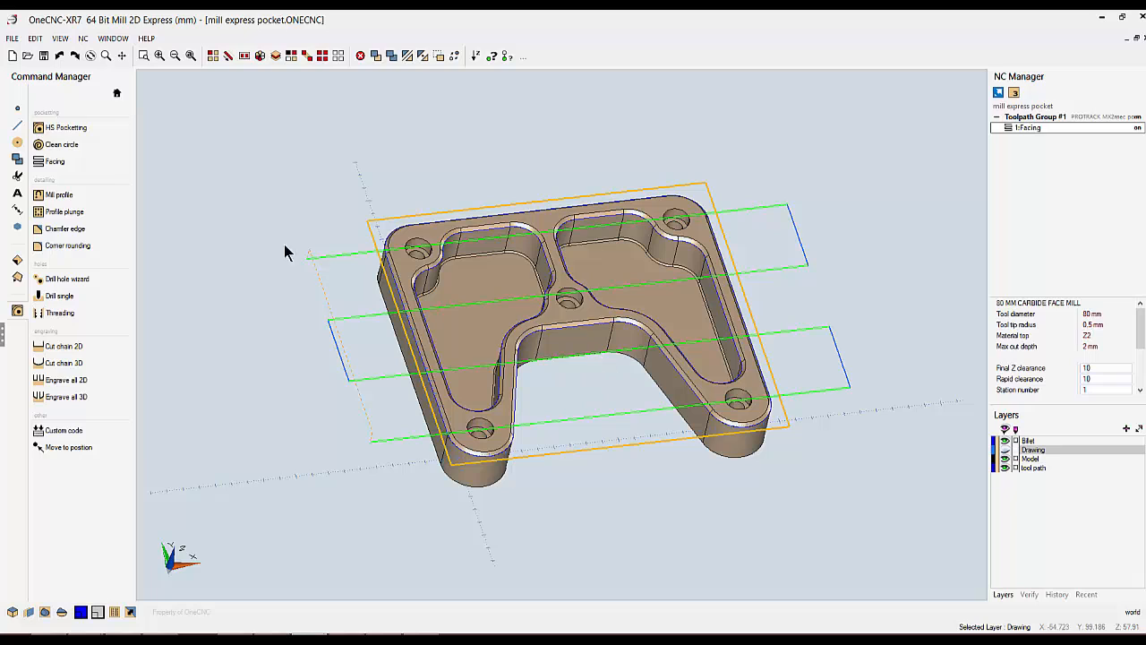
# Start an HS Pocketing operation with the rectangular billet outline as boundary and the part's outer profile as island.
pyautogui.click(71, 127)
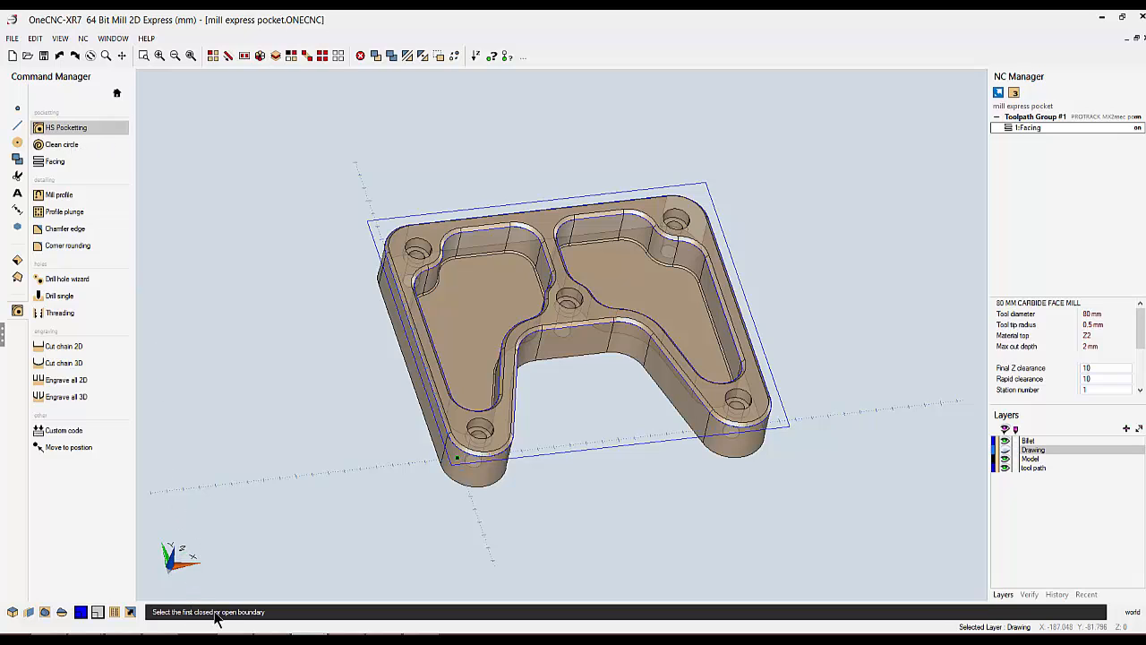
pyautogui.click(401, 323)
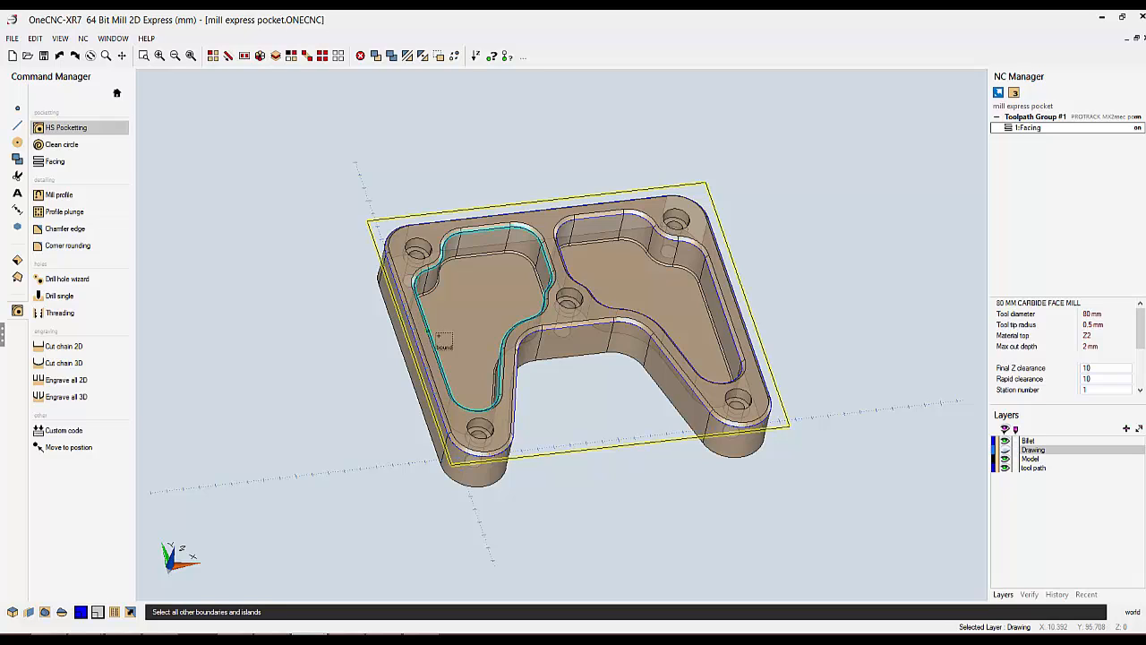
pyautogui.click(550, 332)
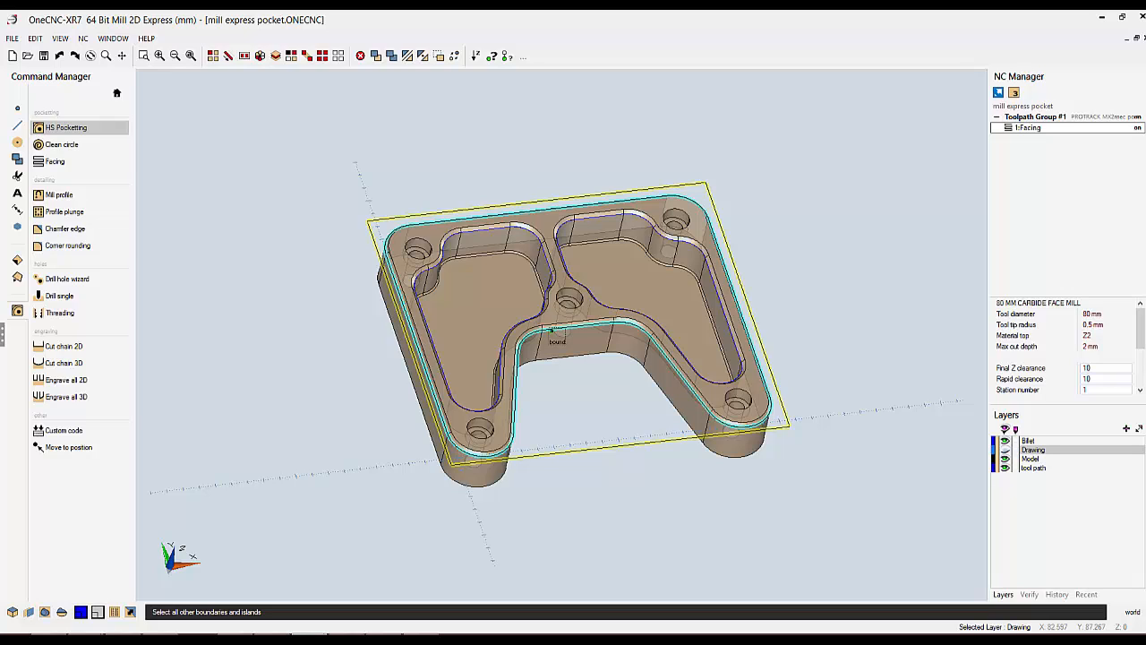
pyautogui.rightClick(555, 328)
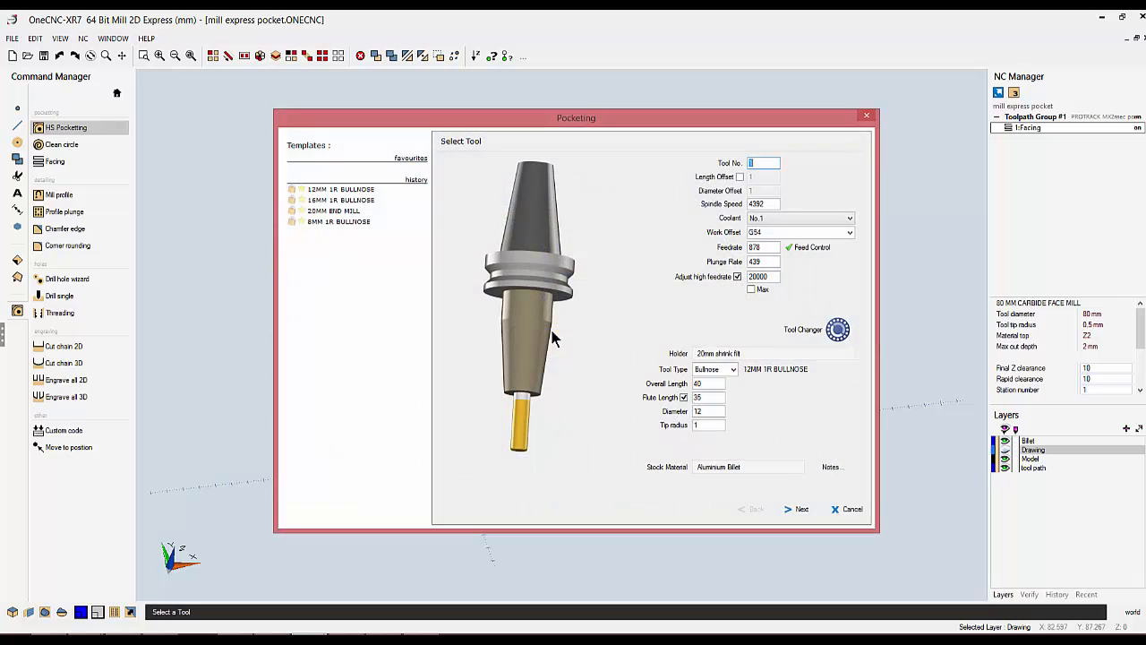
# Save a new favourite pocketing template named "20mm dia hs open".
pyautogui.rightClick(399, 159)
pyautogui.click(434, 207)
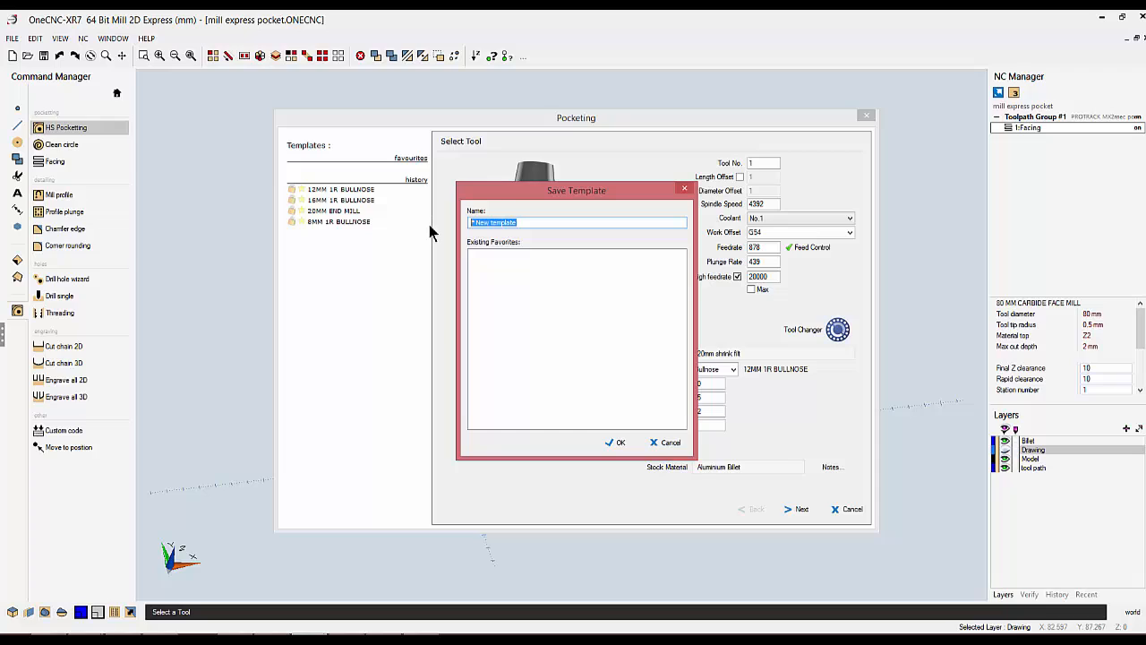
pyautogui.write('20mm dia hs open')
pyautogui.click(614, 442)
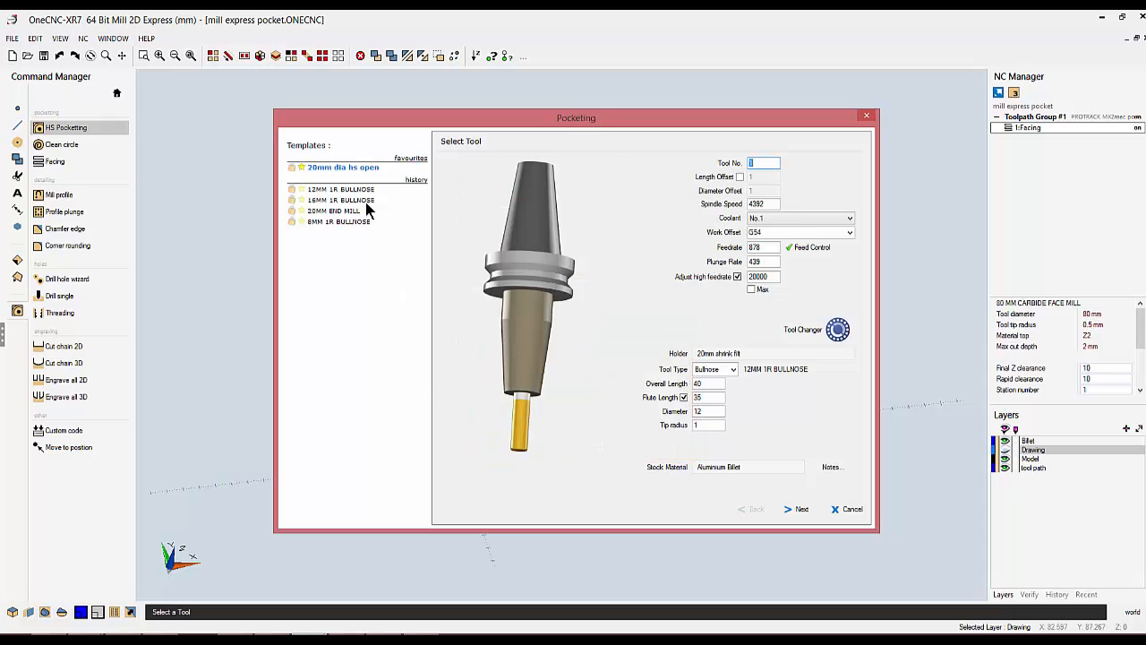
# Load the 20 MM 2.0R CARBIDE BULLNOSE from the tool library as the pocketing tool.
pyautogui.click(515, 408)
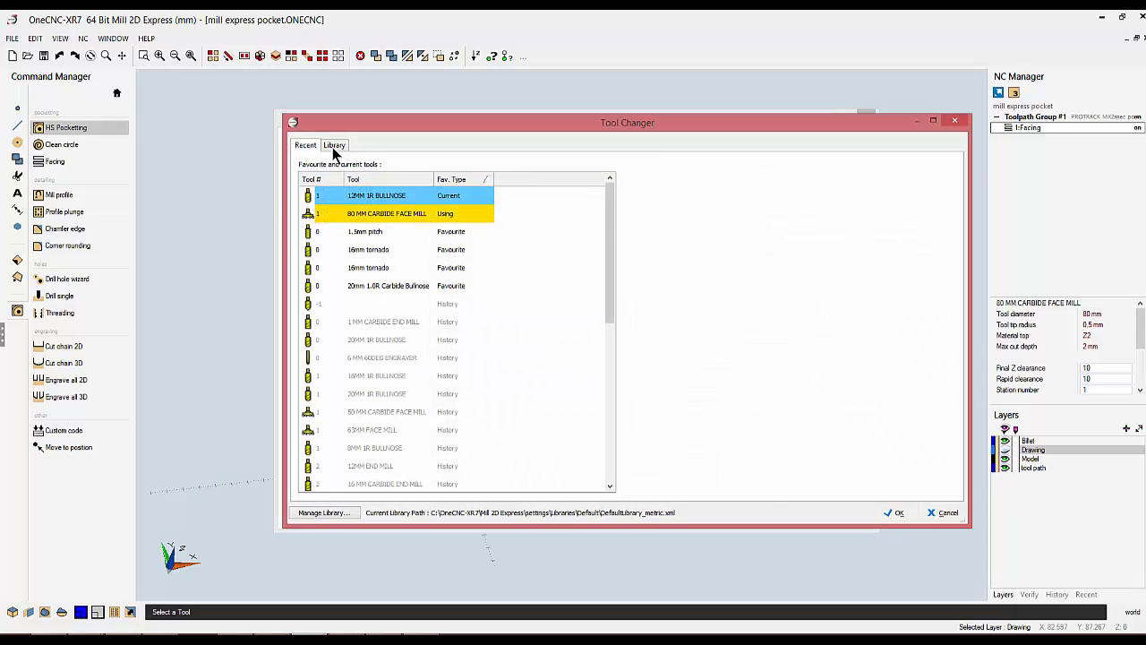
pyautogui.click(333, 146)
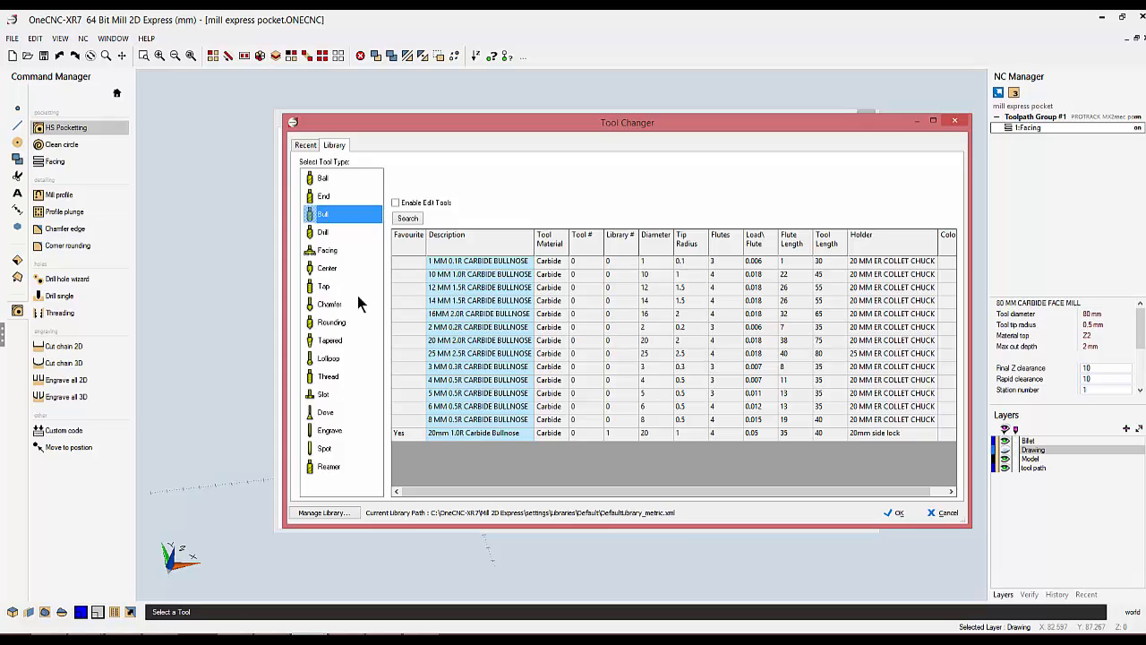
pyautogui.click(457, 340)
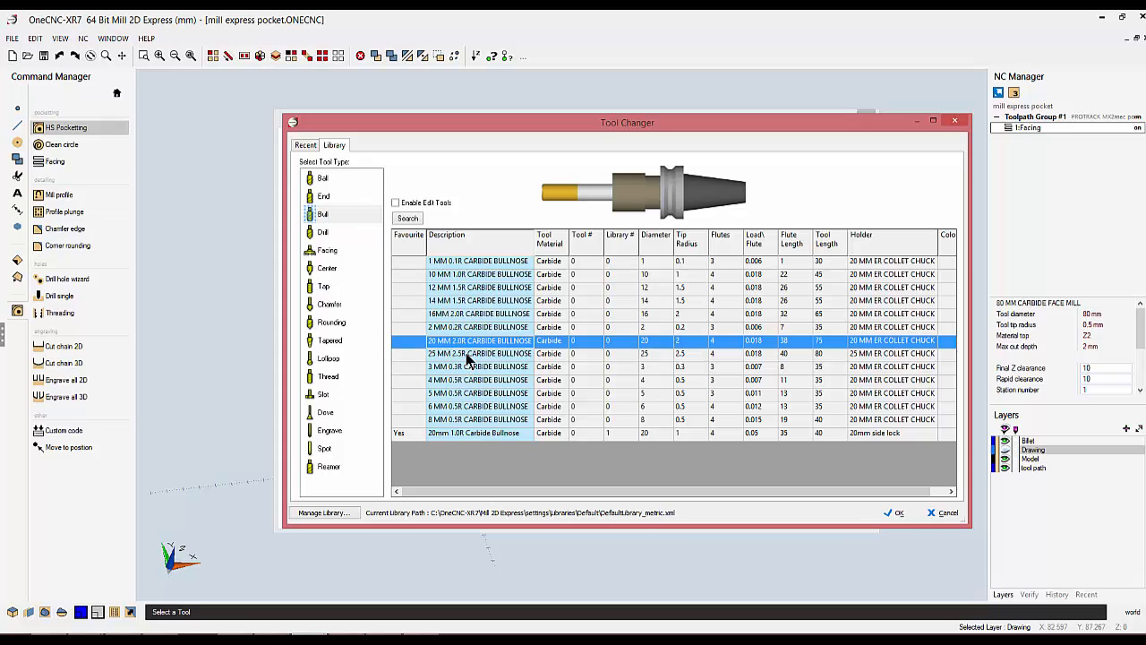
pyautogui.click(894, 512)
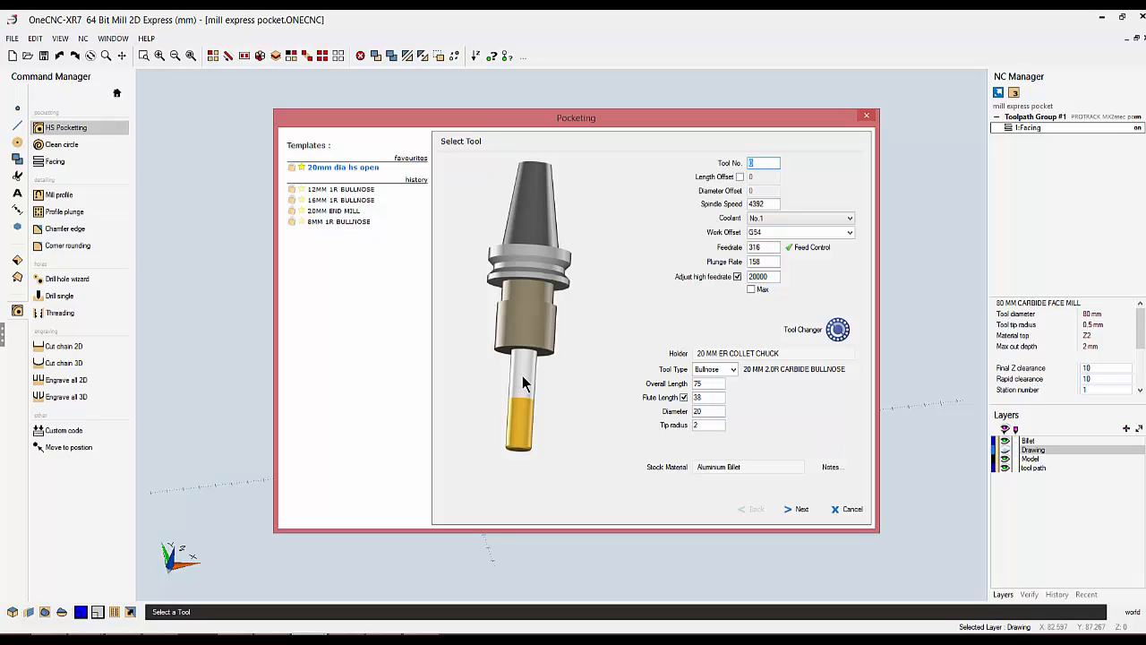
# Set the bullnose cutter's tip radius to 0.5, overall length to 50 and tool number to 2.
pyautogui.click(709, 424)
pyautogui.write('.5')
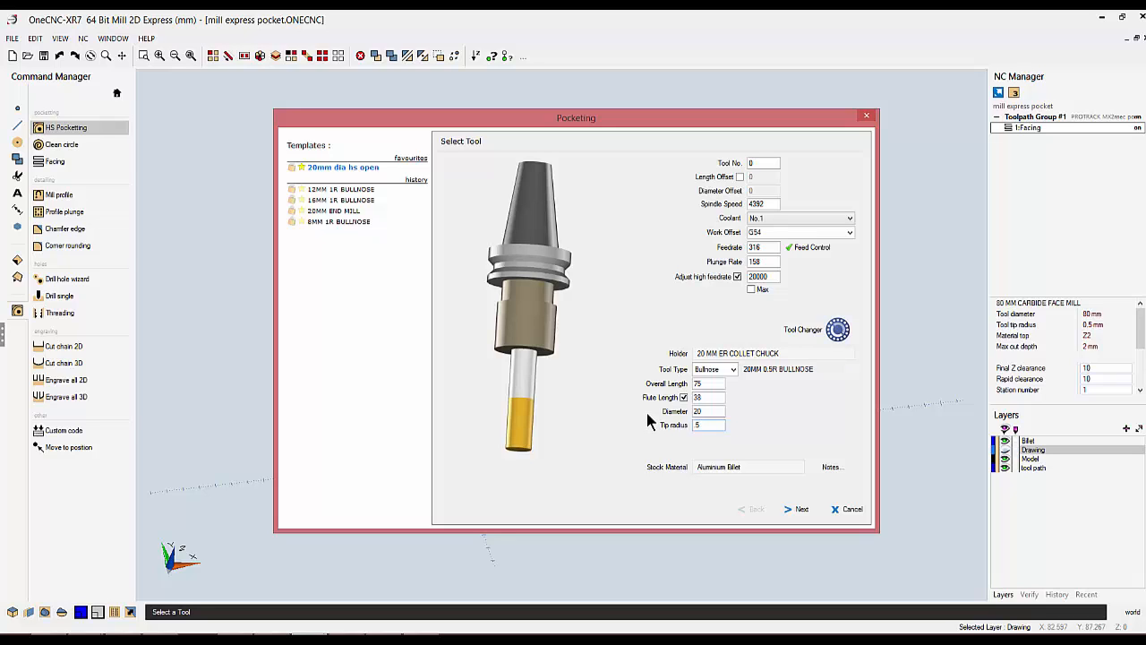
pyautogui.hotkey('shift', 'Tab')
pyautogui.hotkey('shift', 'Tab')
pyautogui.hotkey('shift', 'Tab')
pyautogui.write('50')
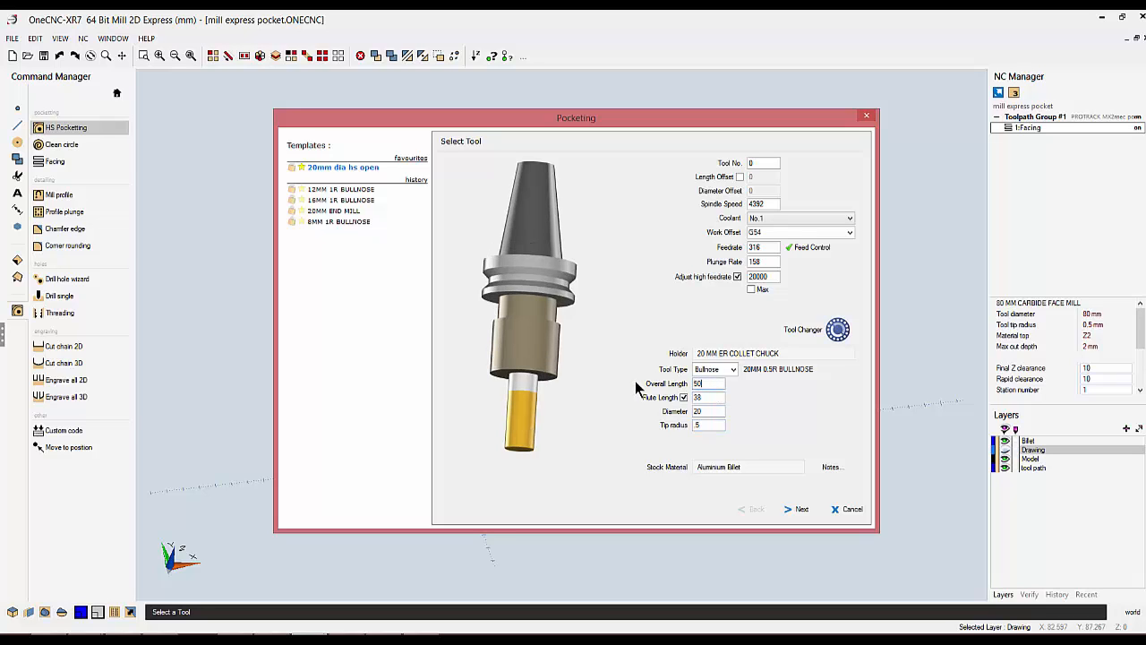
pyautogui.click(757, 163)
pyautogui.write('2')
# Keep corner and small-arc feed control at Percentage of Tool, and set the feedrate slow down to 75%.
pyautogui.click(797, 244)
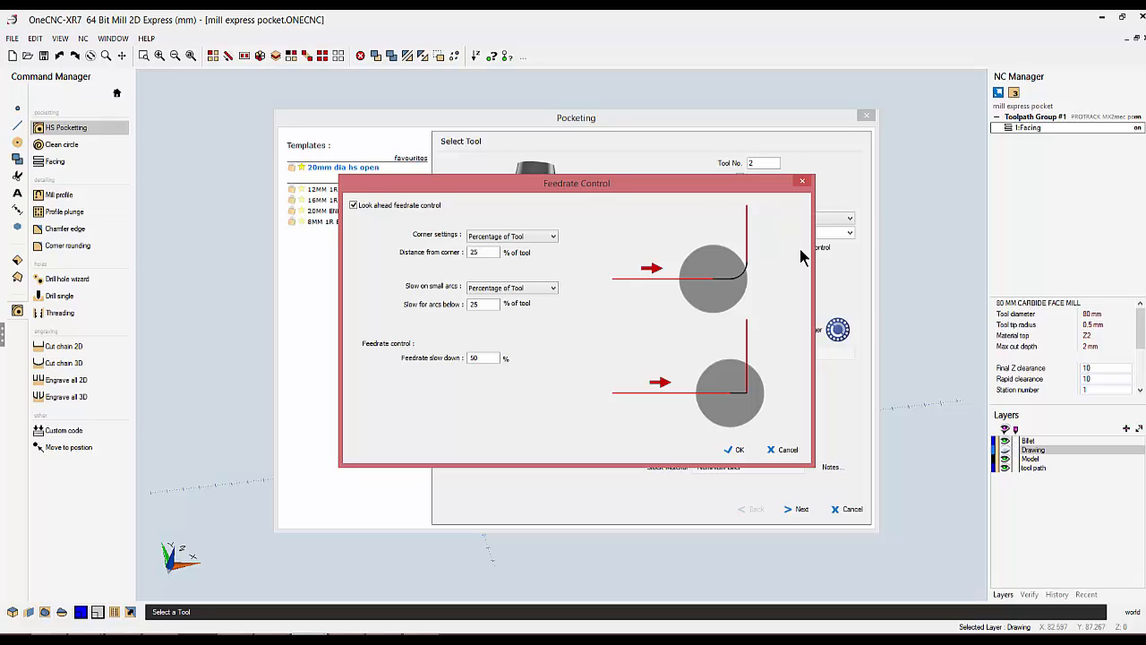
pyautogui.click(554, 238)
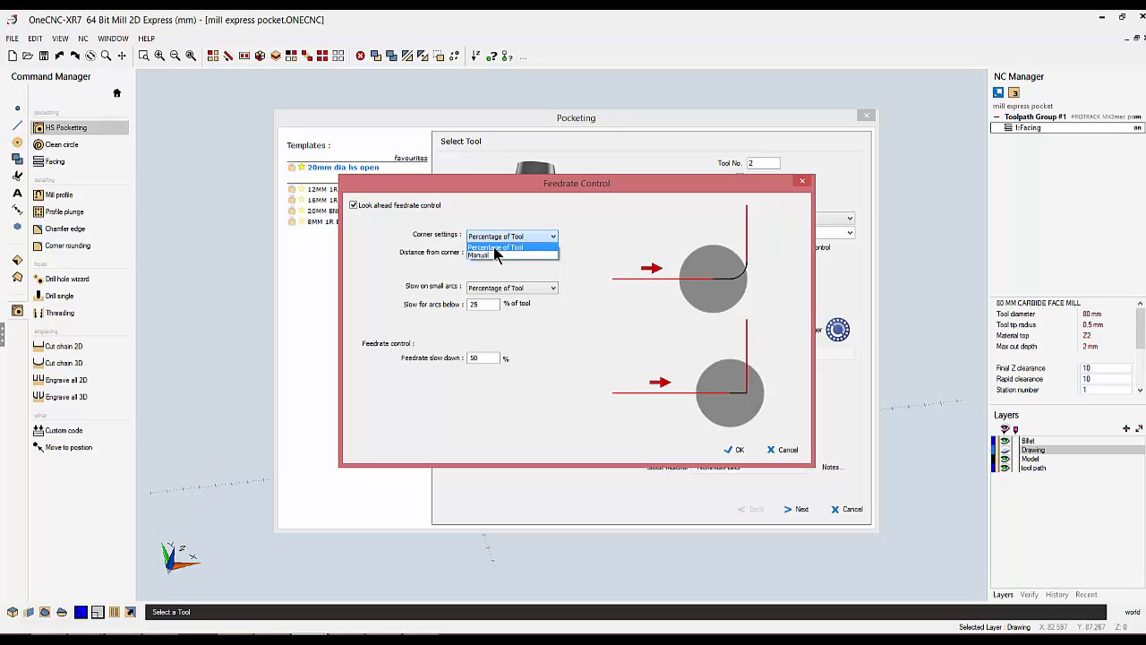
pyautogui.click(494, 247)
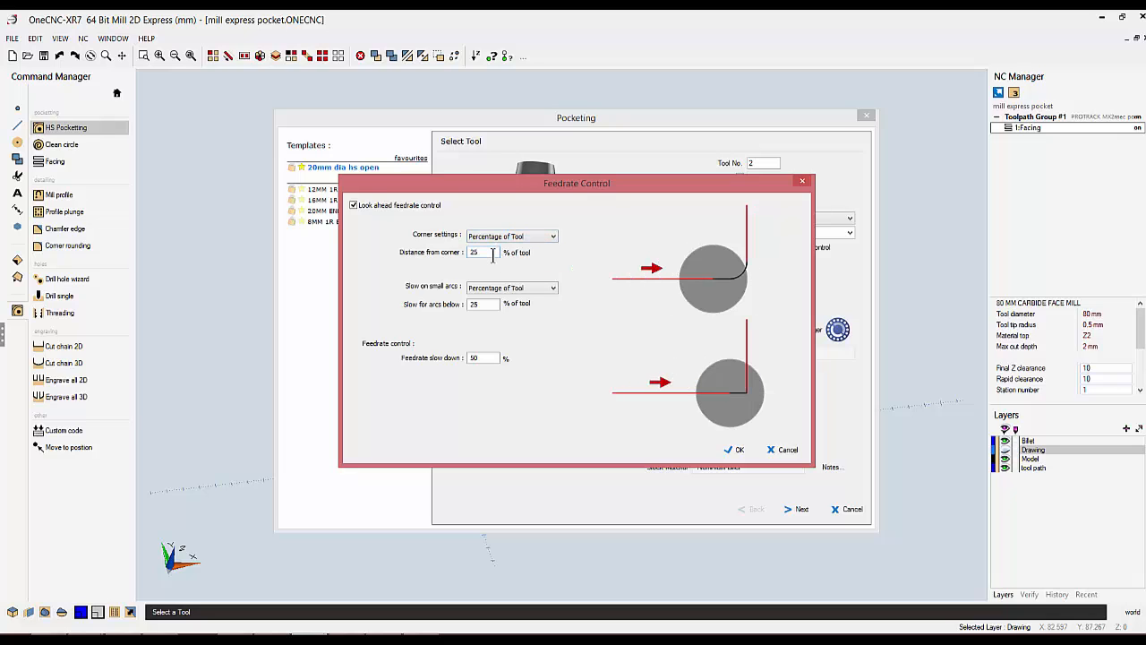
pyautogui.click(554, 288)
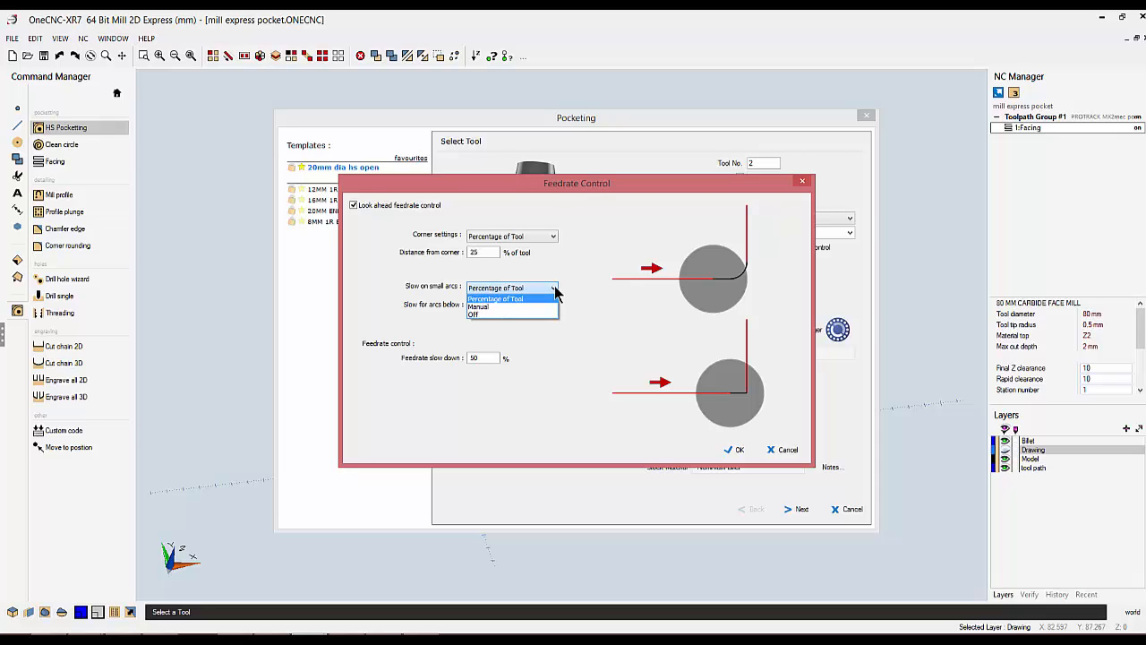
pyautogui.click(491, 300)
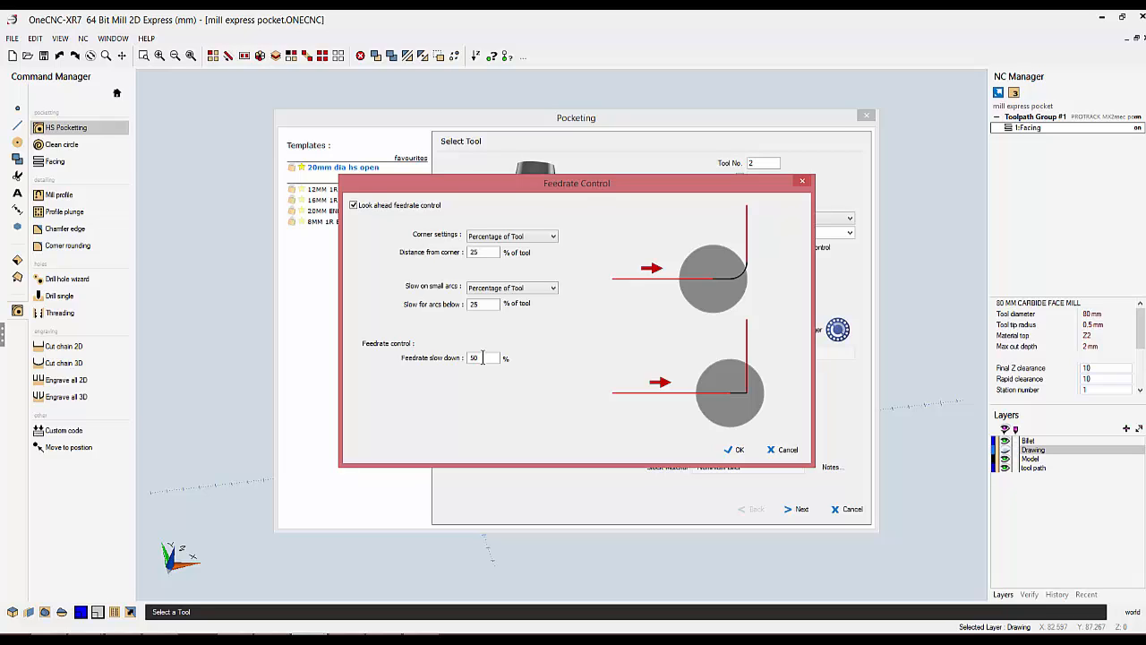
pyautogui.doubleClick(482, 357)
pyautogui.write('75')
pyautogui.click(734, 450)
# Set the bullnose cutter's feedrate to 1000 and continue past the pocketing tool settings.
pyautogui.doubleClick(766, 246)
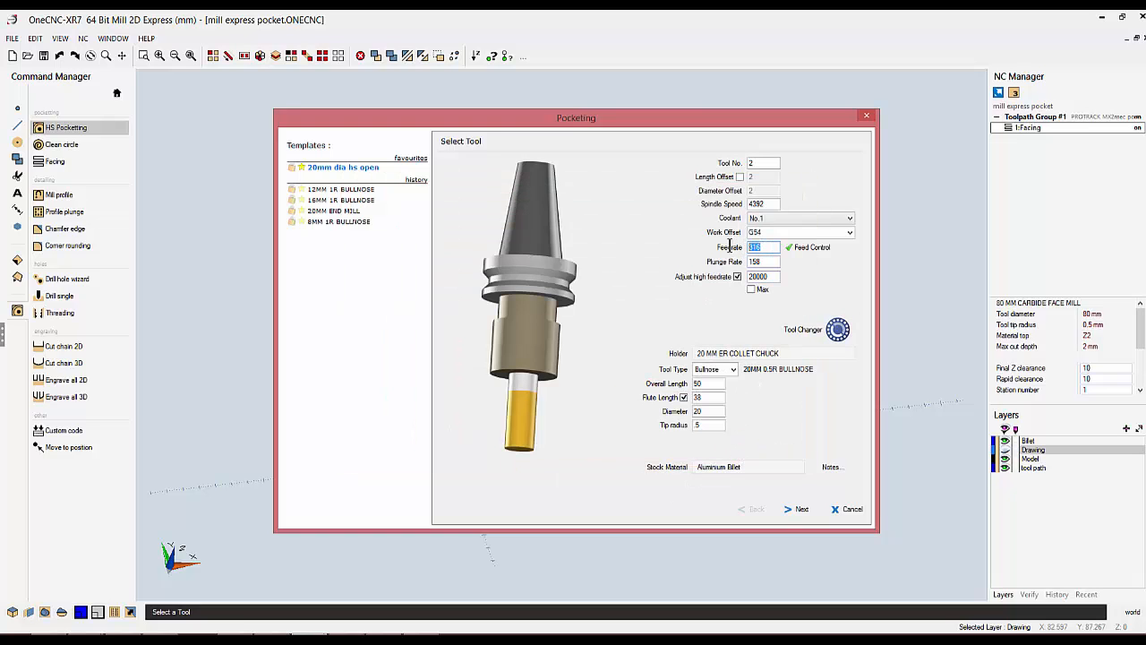
pyautogui.write('1000')
pyautogui.click(796, 509)
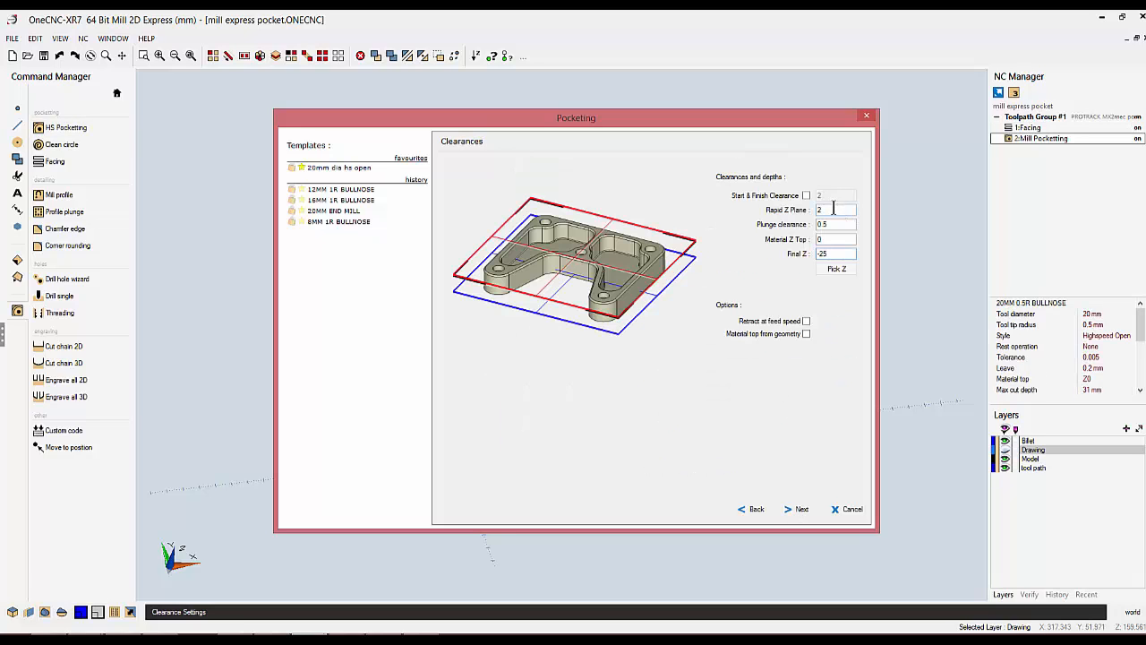
# Pick the pocket depth from the bottom edge of the part's inner wall, set Final Z to -31, and continue past the clearances.
pyautogui.moveTo(833, 208); pyautogui.dragTo(797, 210)
pyautogui.press('Tab')
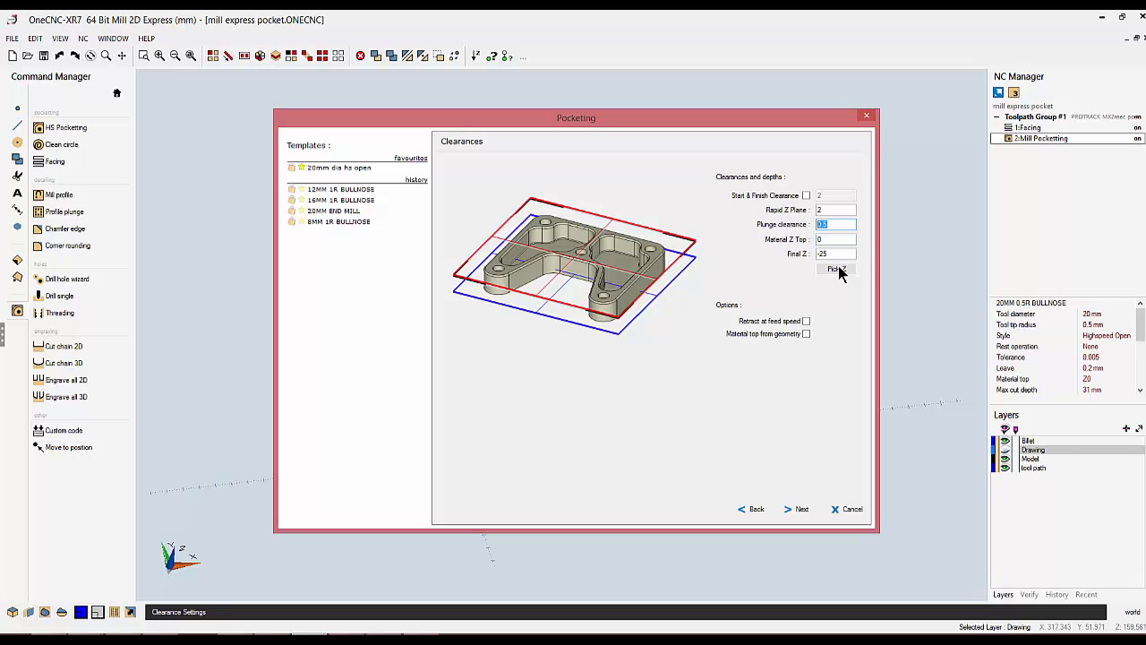
pyautogui.click(836, 271)
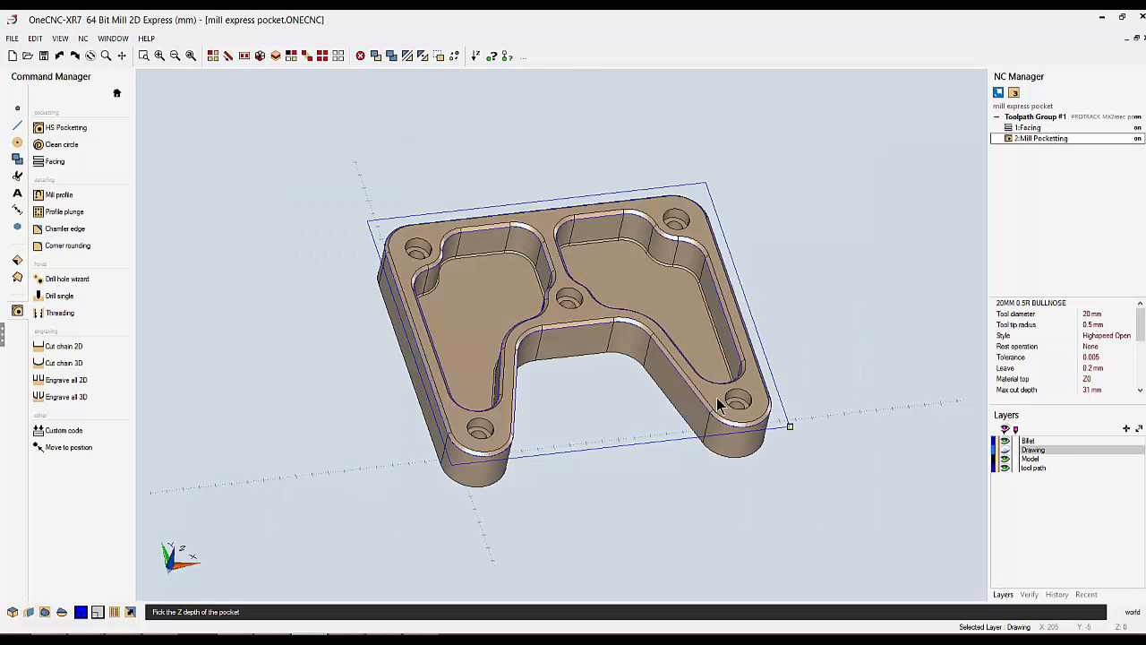
pyautogui.click(607, 355)
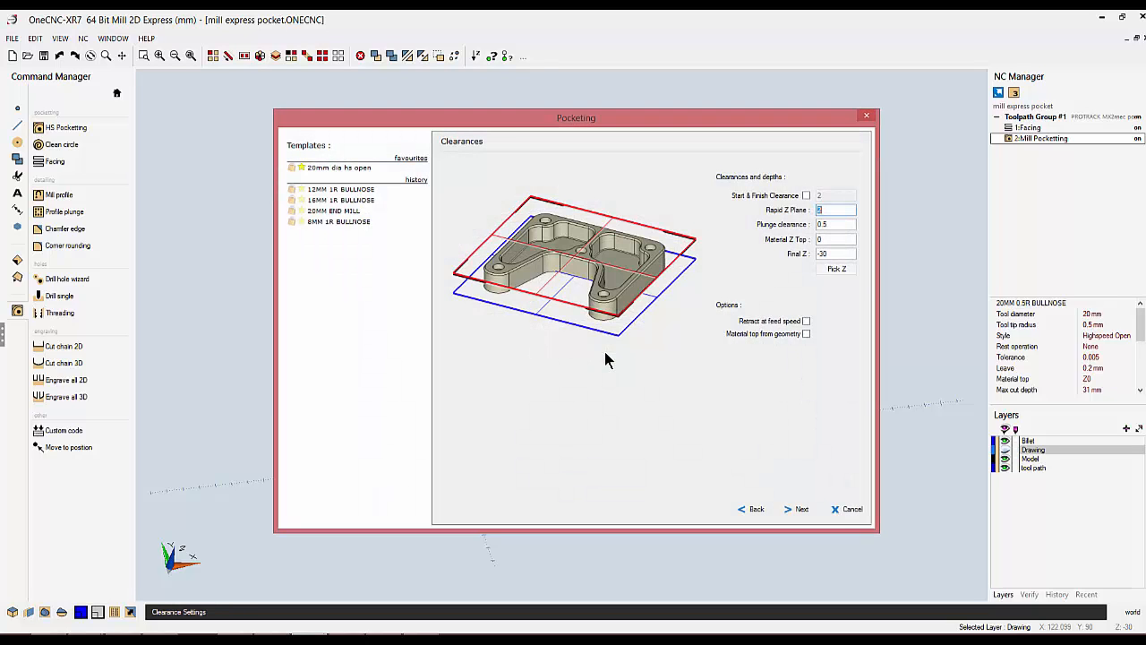
pyautogui.click(830, 255)
pyautogui.write('1')
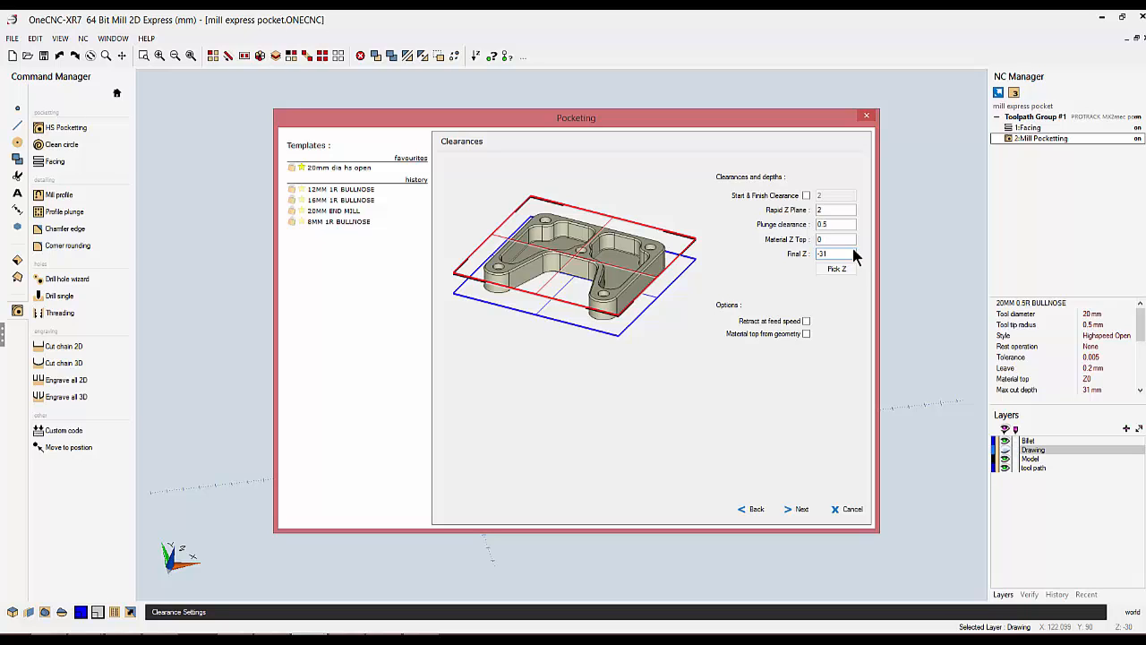
pyautogui.click(802, 509)
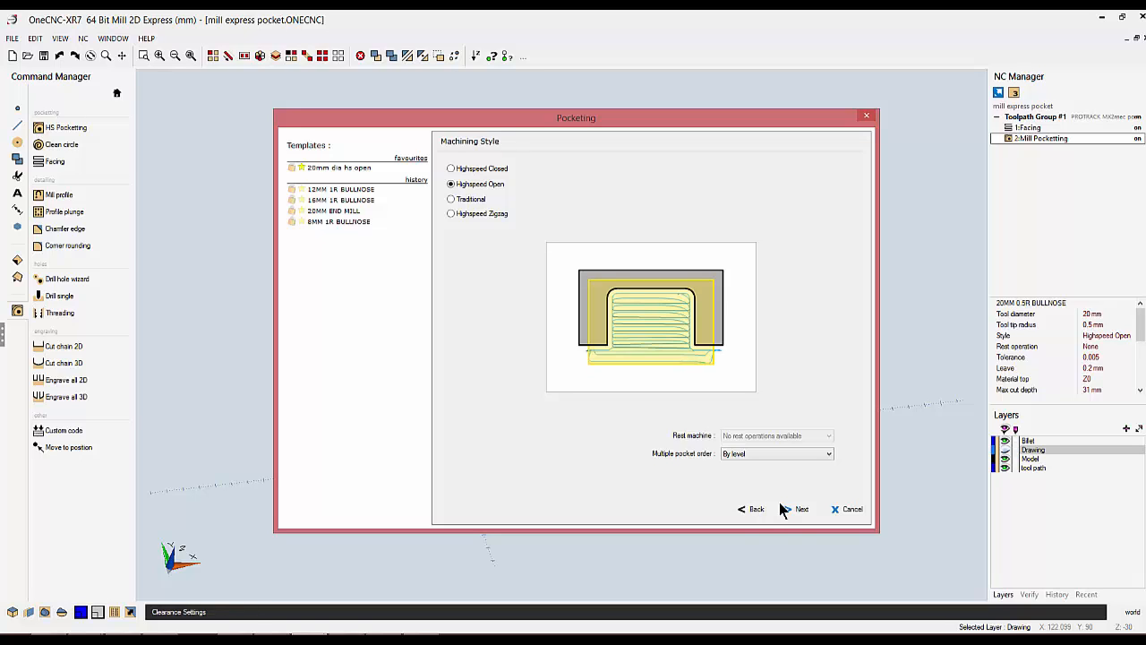
# Preview the Highspeed Closed, Traditional and Highspeed Zigzag machining styles, and return to Highspeed Open.
pyautogui.click(452, 169)
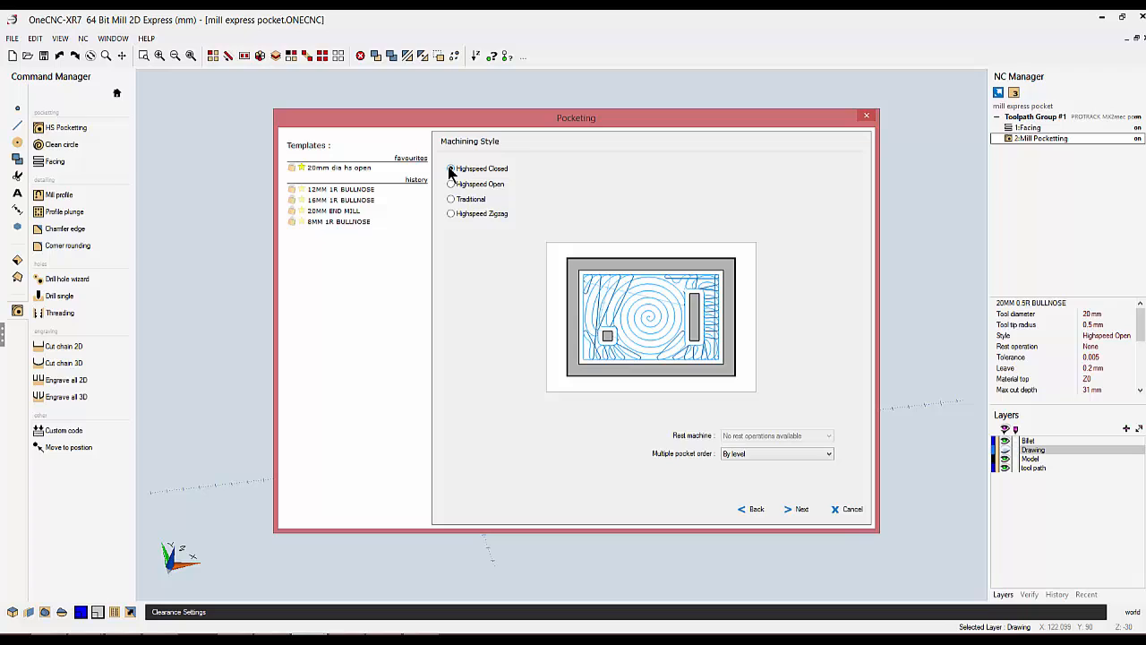
pyautogui.click(451, 184)
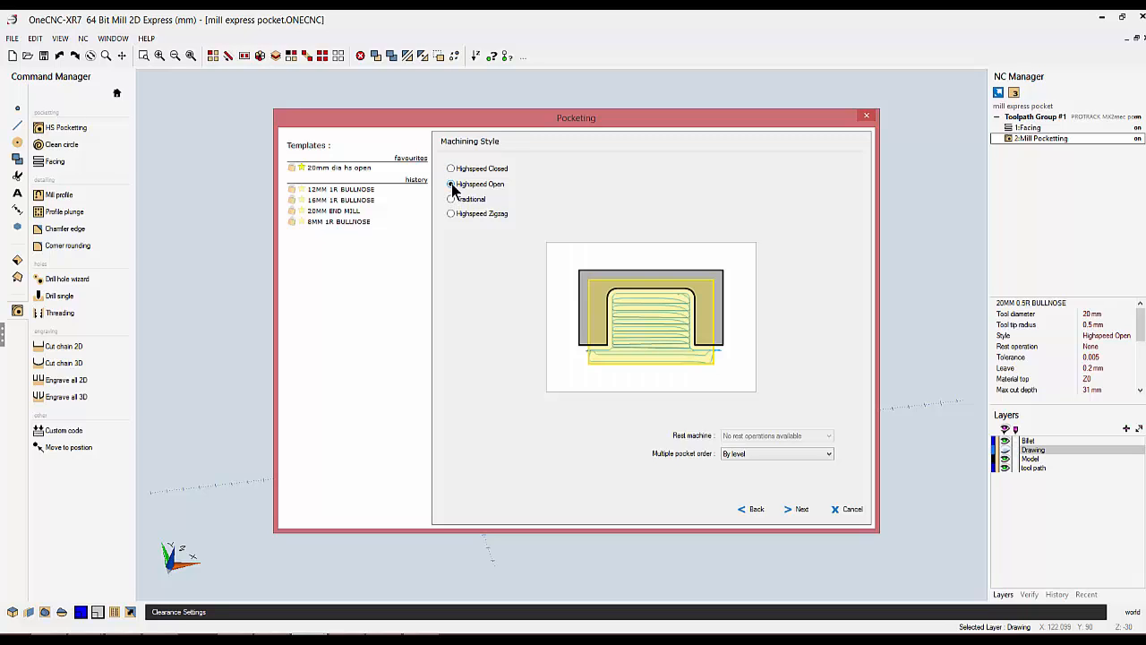
pyautogui.click(452, 199)
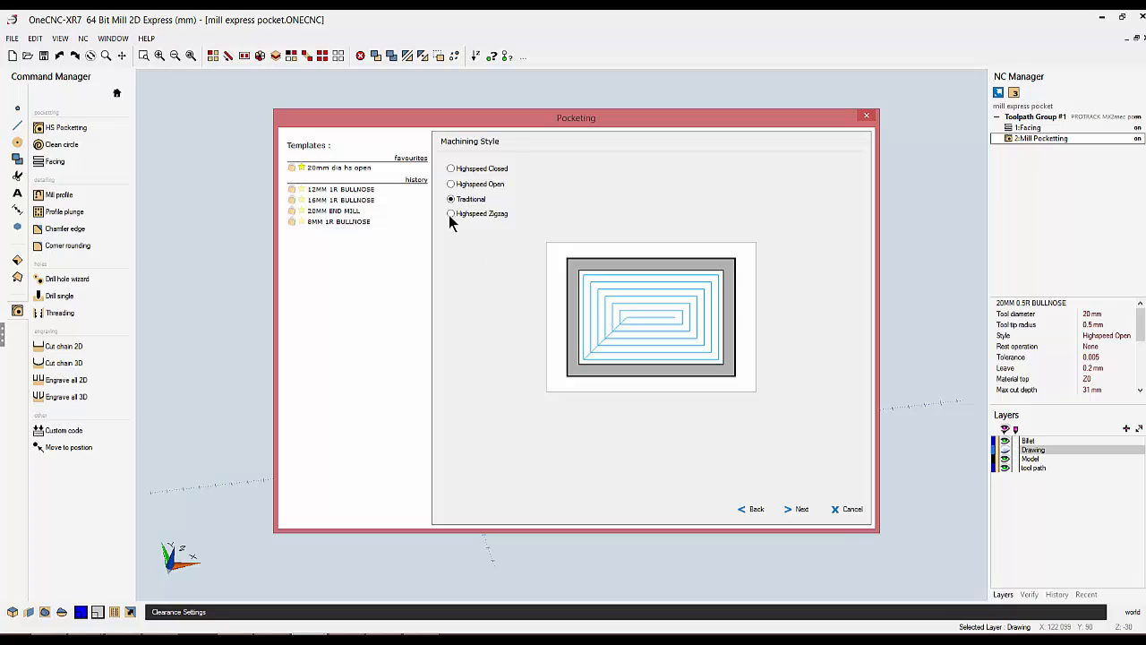
pyautogui.click(450, 214)
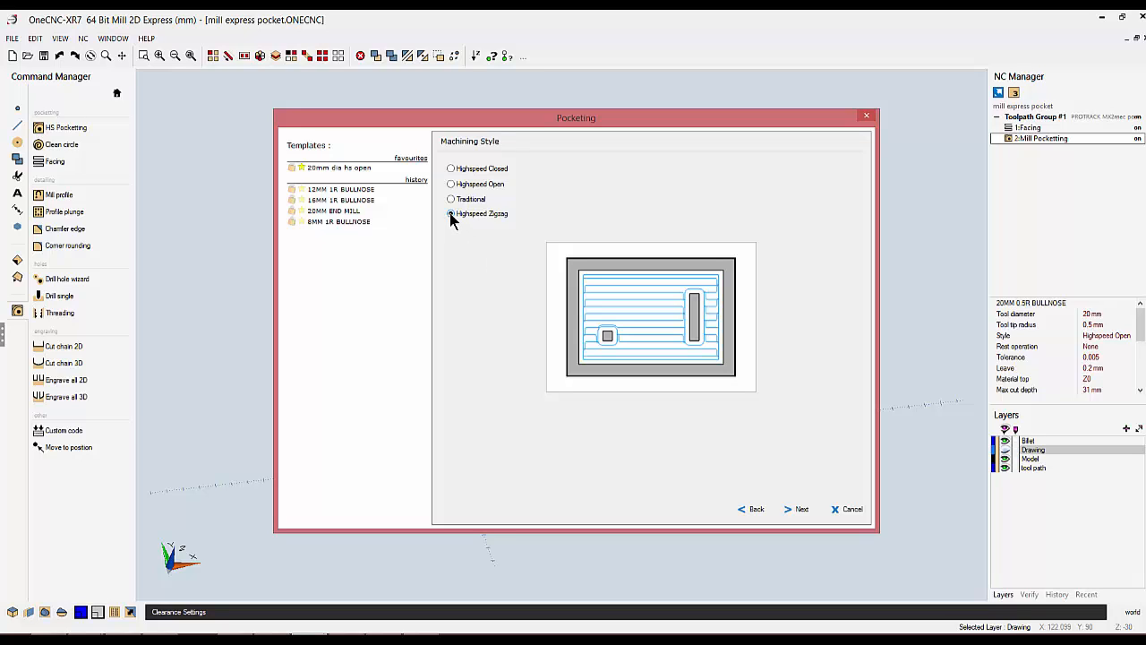
pyautogui.click(451, 185)
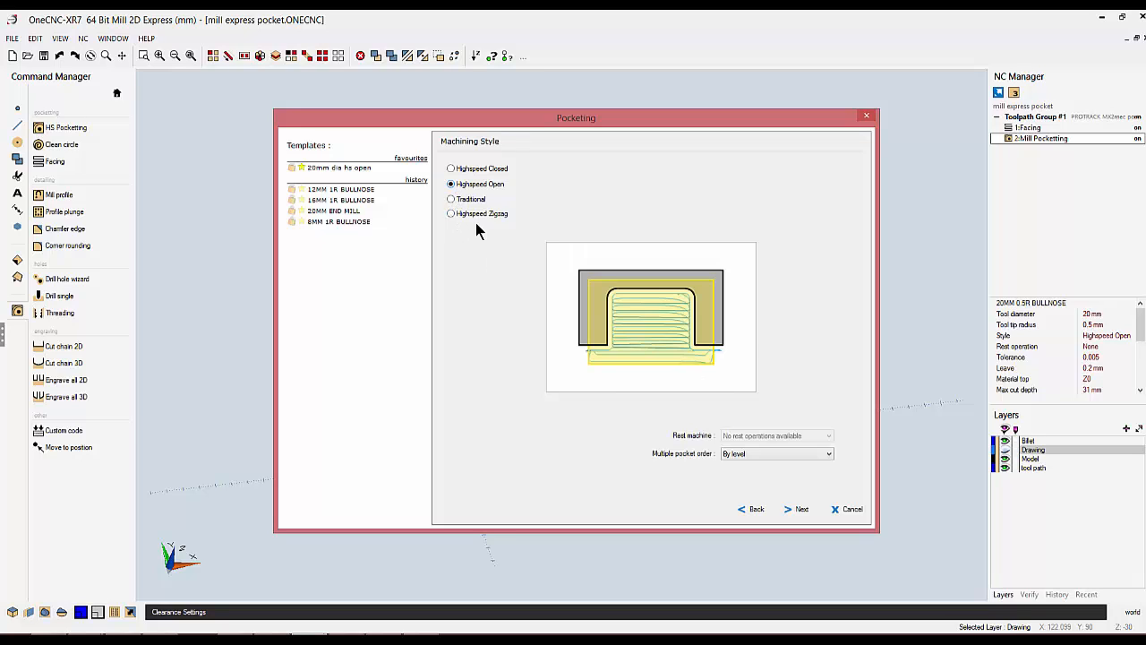
# Keep the Highspeed Open machining style for the open pocket and set its tool entry to Plunge.
pyautogui.click(800, 510)
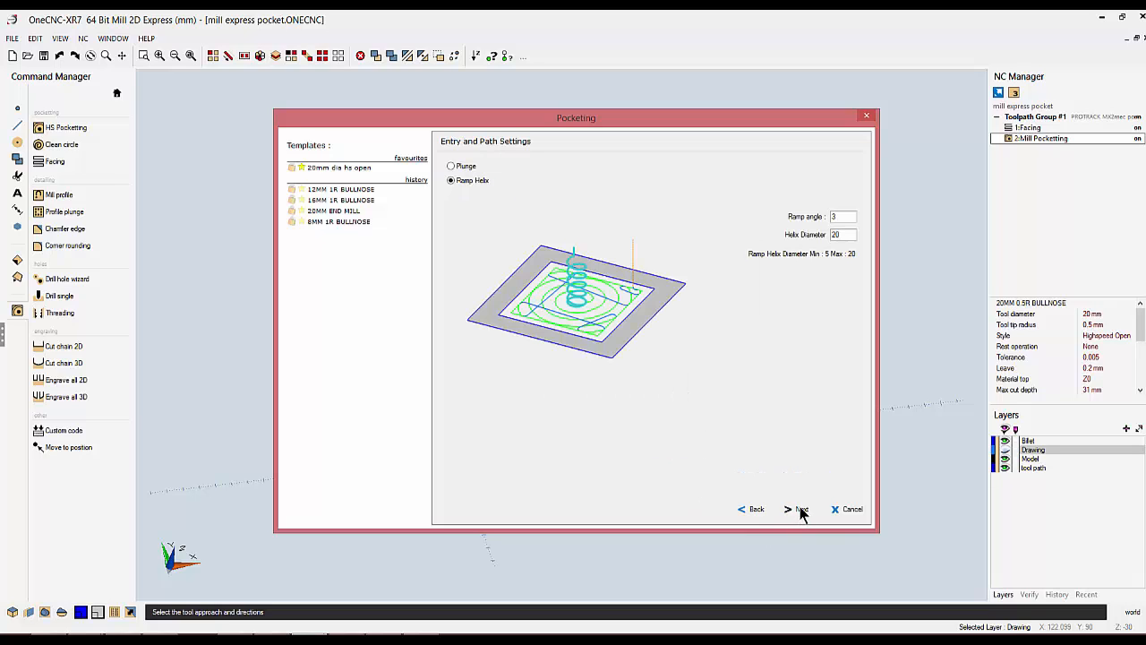
pyautogui.click(451, 166)
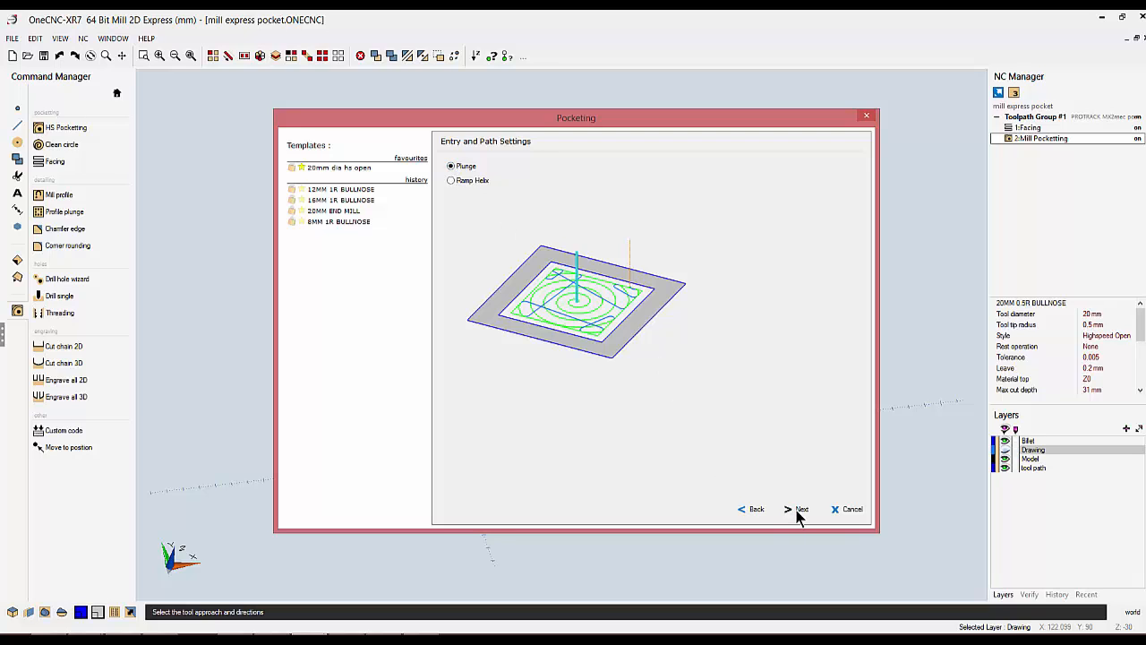
pyautogui.click(800, 512)
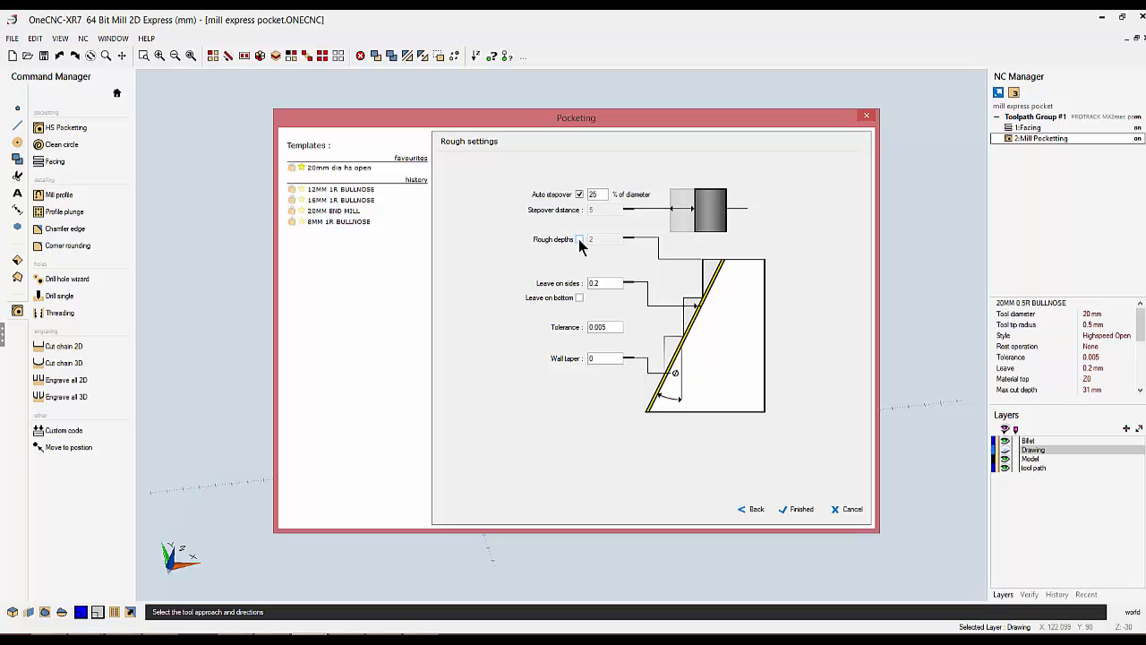
# Set the roughing auto stepover to 30% of diameter and generate the open pocket toolpath.
pyautogui.doubleClick(600, 194)
pyautogui.press('BackSpace')
pyautogui.write('30')
pyautogui.click(602, 284)
pyautogui.doubleClick(602, 284)
pyautogui.click(597, 358)
pyautogui.click(799, 509)
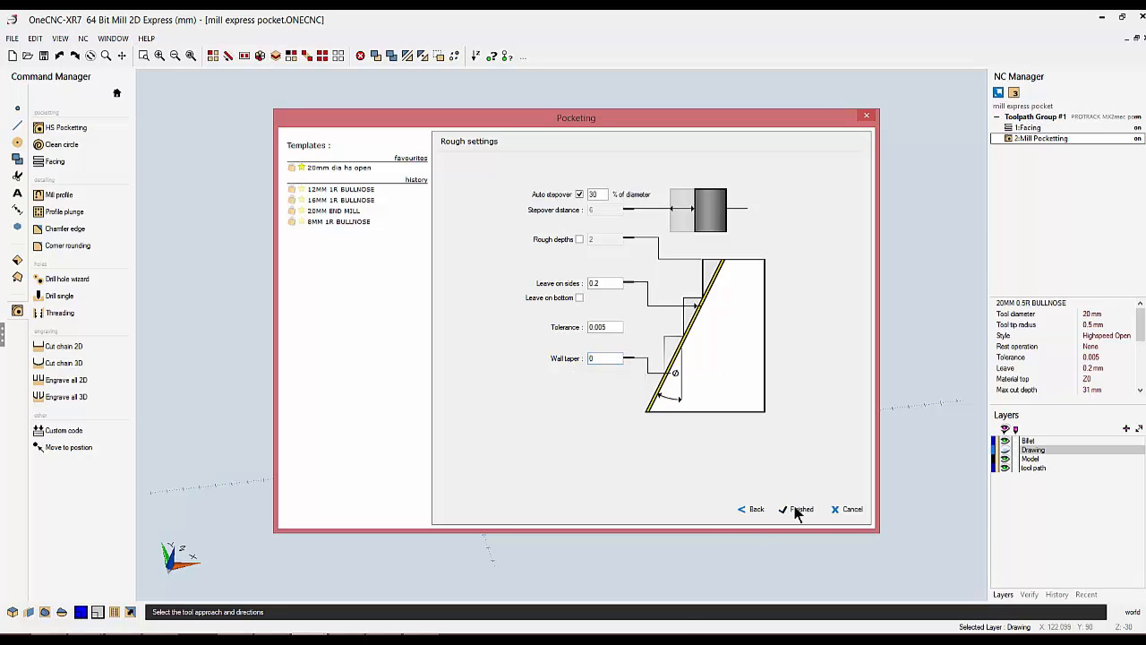
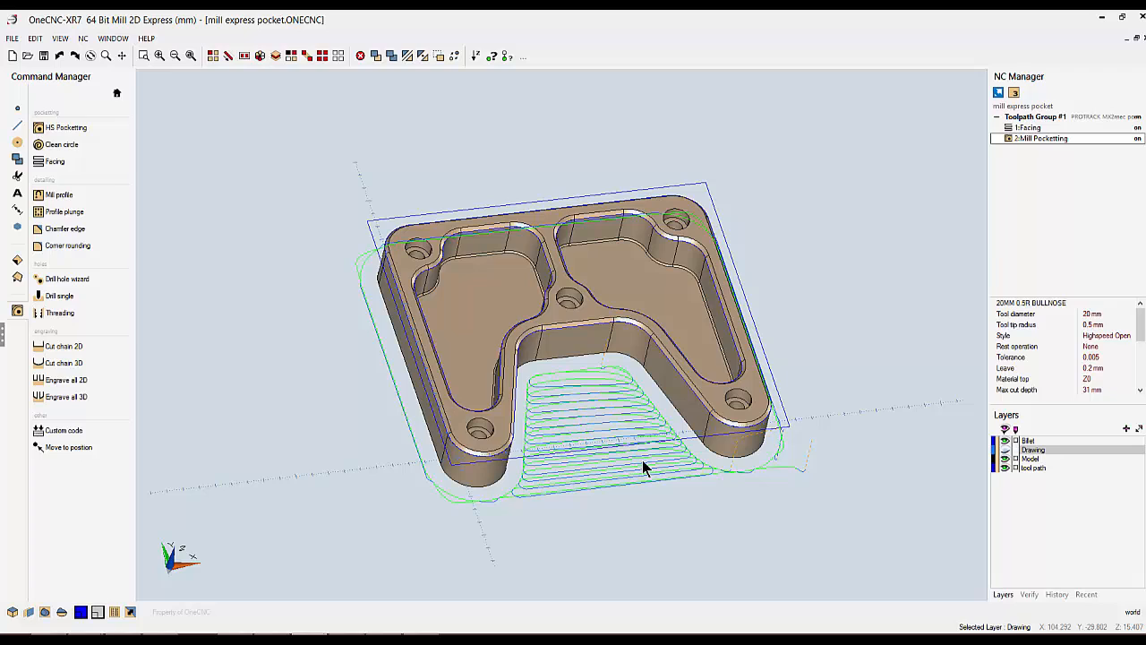
# Start an HS Pocketing operation on the boundaries of the two closed inner pockets.
pyautogui.click(428, 196)
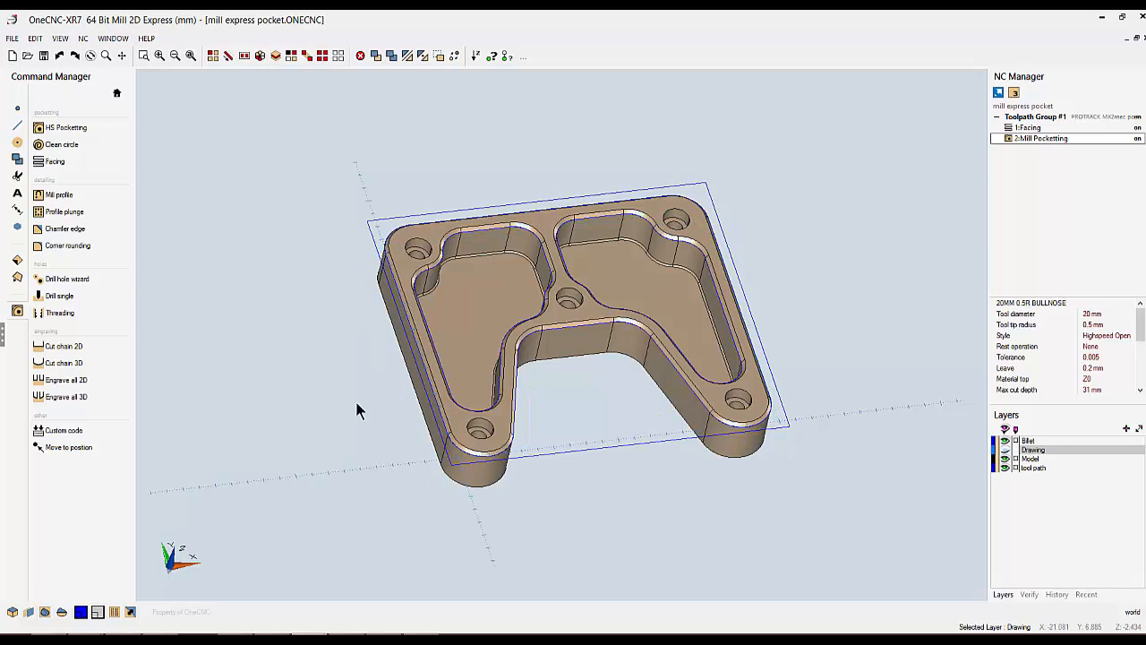
pyautogui.click(69, 128)
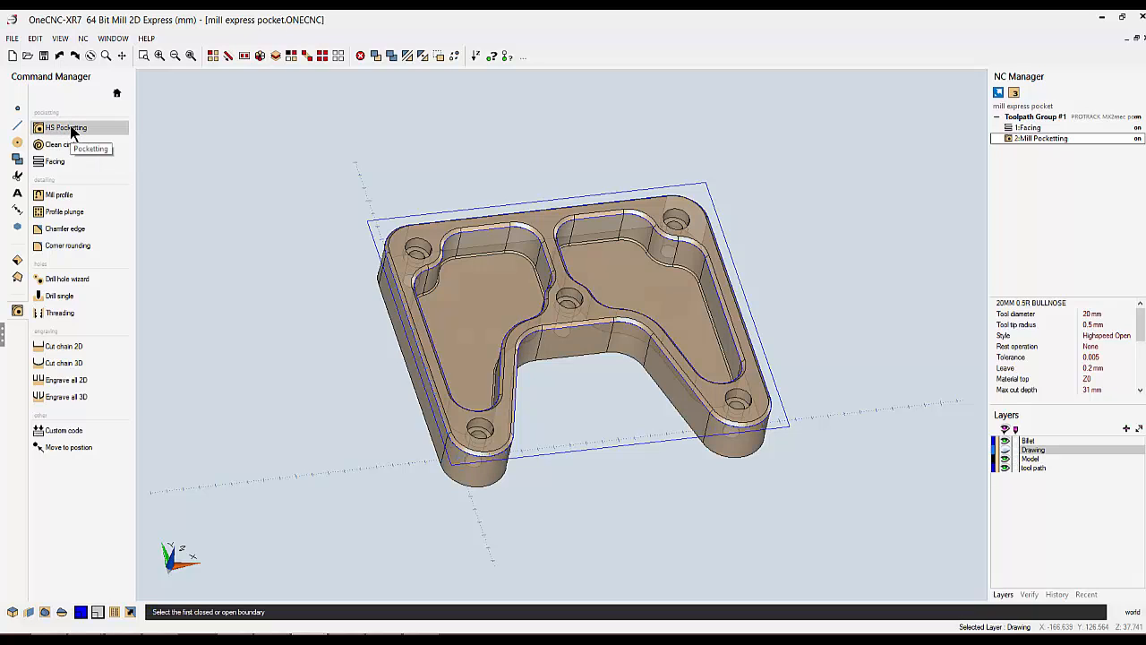
pyautogui.click(490, 230)
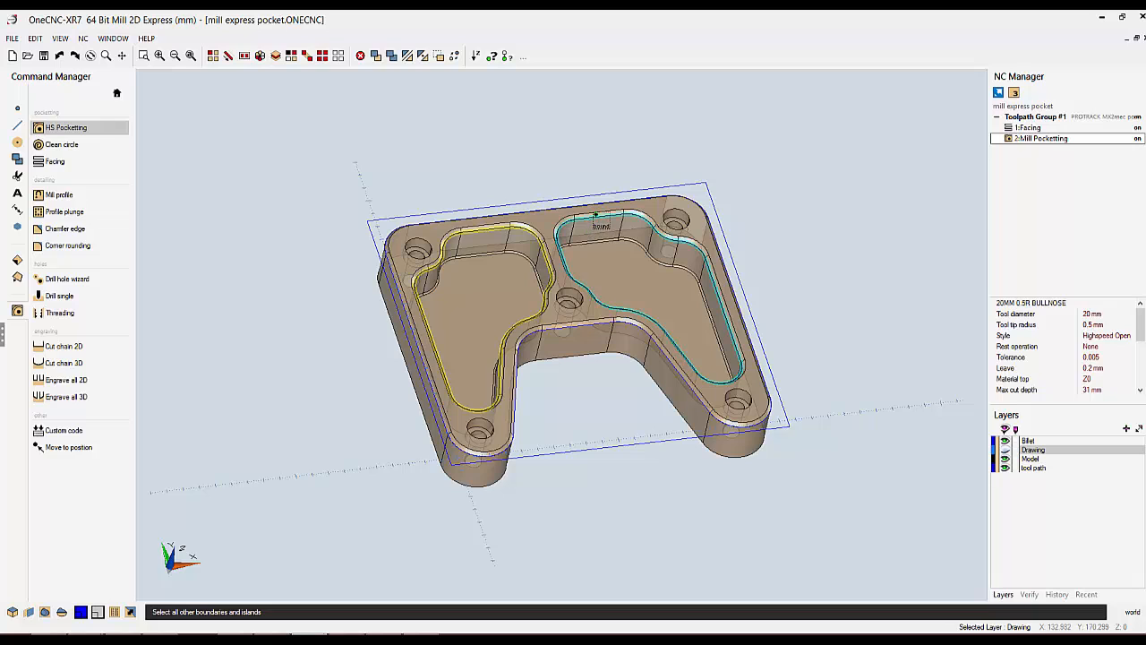
pyautogui.rightClick(599, 216)
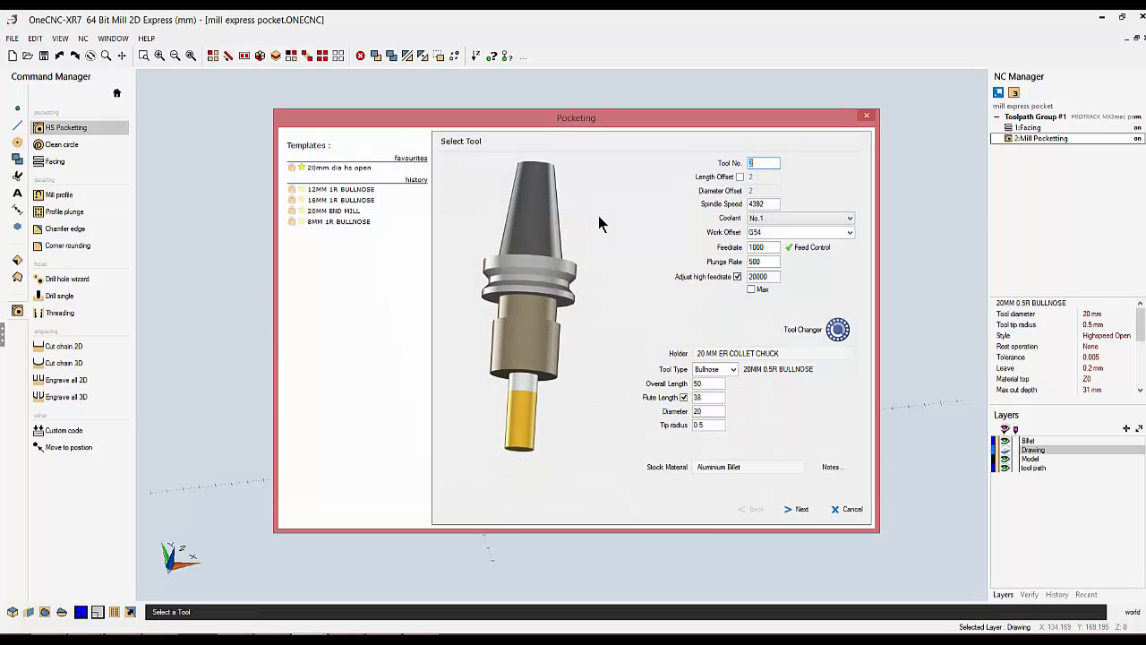
# Save the pocketing settings as a favourite template named "200 1mm rad hs closed".
pyautogui.rightClick(406, 161)
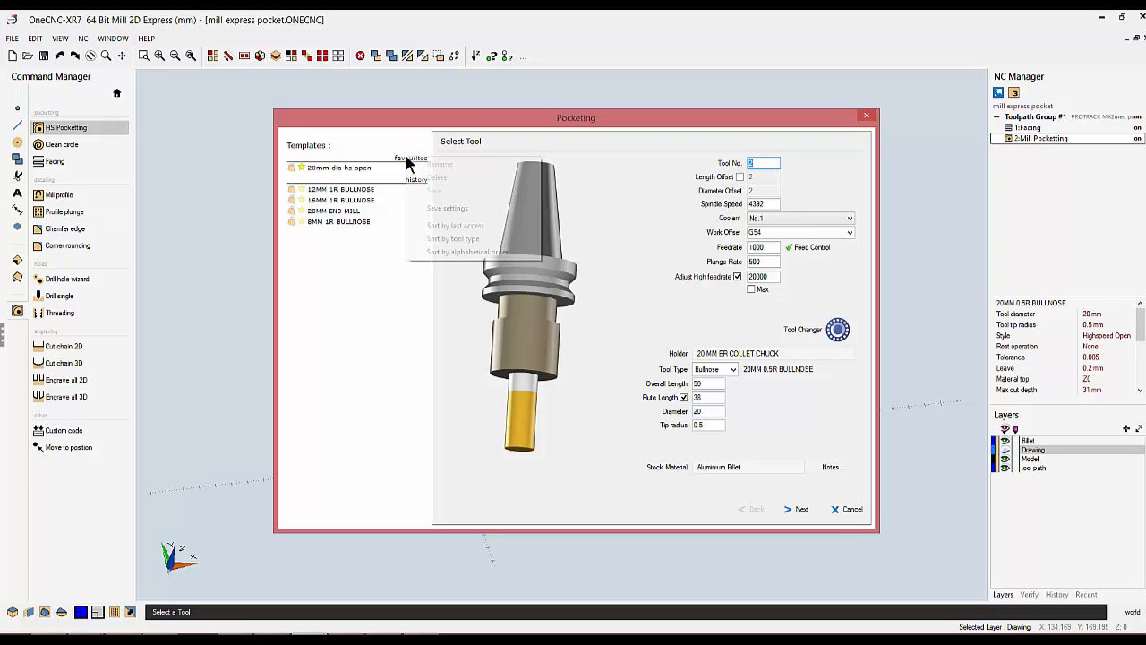
pyautogui.click(465, 213)
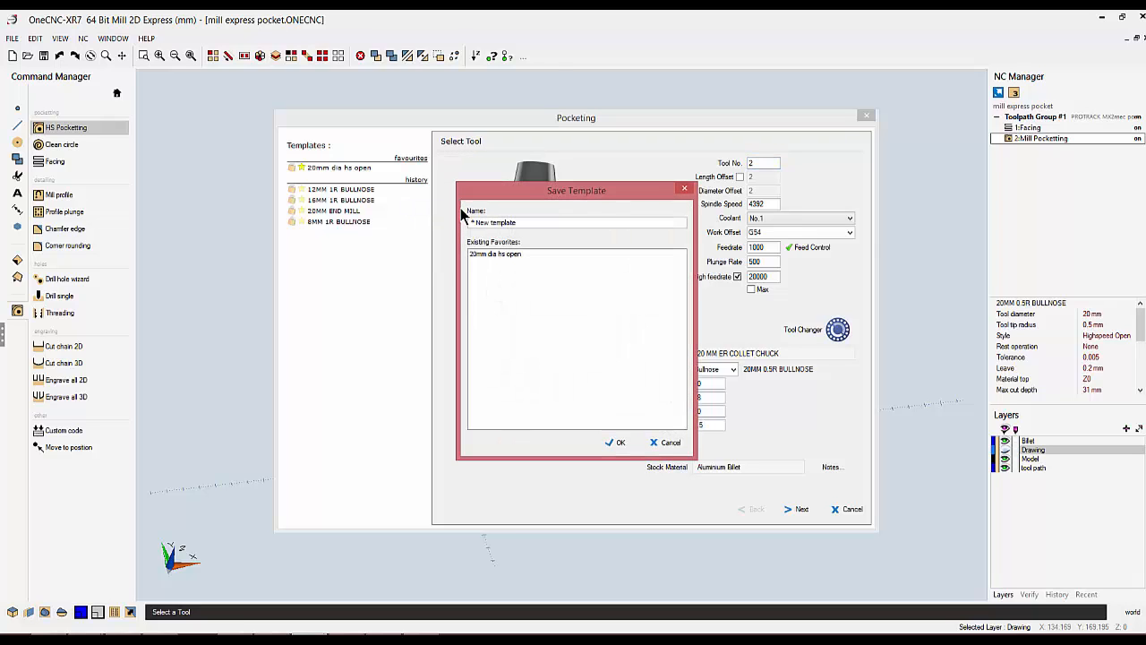
pyautogui.moveTo(524, 222); pyautogui.dragTo(439, 220)
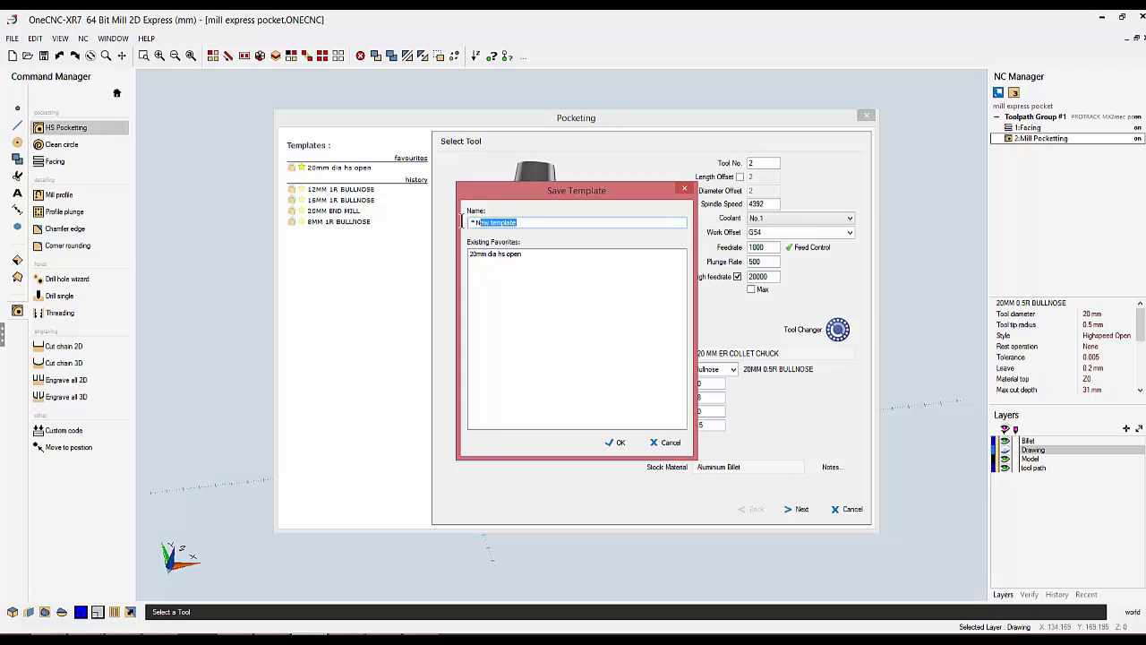
pyautogui.write('200 mm rad hs closed')
pyautogui.click(616, 443)
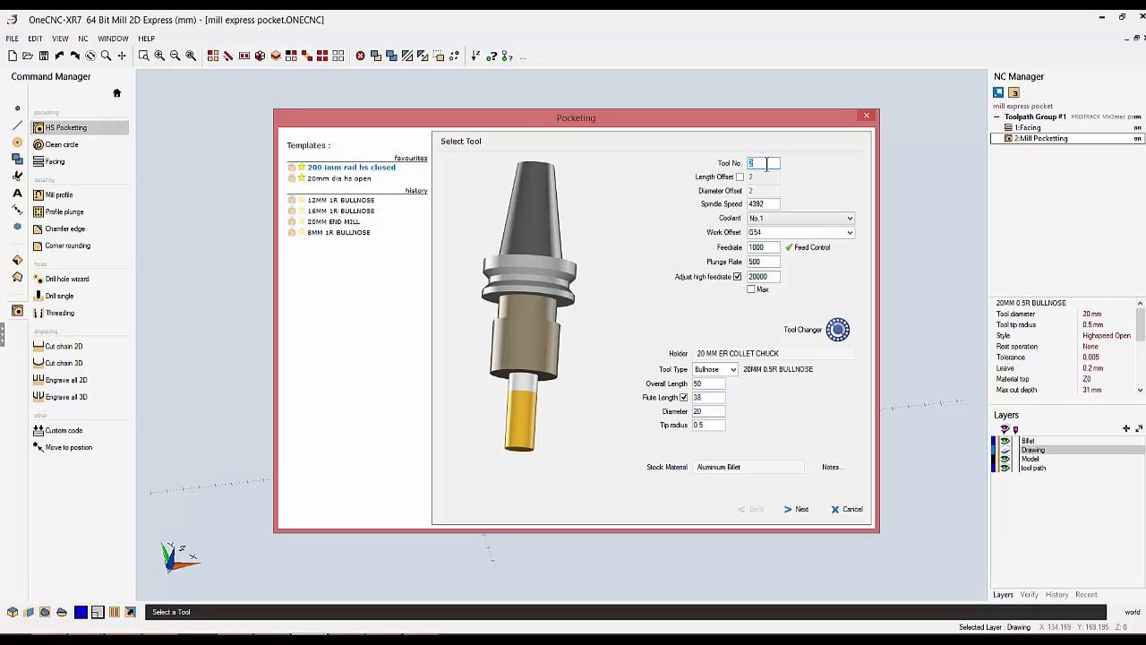
# Set the pocketing tool number to 3 and its tip radius to 1 mm.
pyautogui.write('3')
pyautogui.click(699, 424)
pyautogui.write('1')
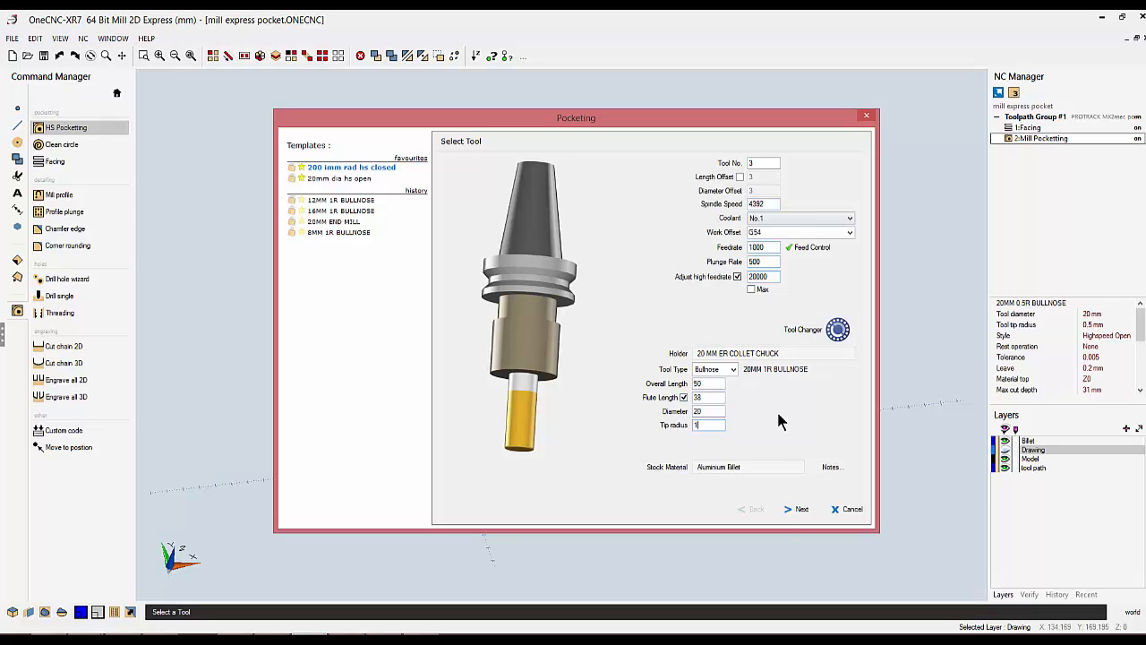
pyautogui.click(797, 508)
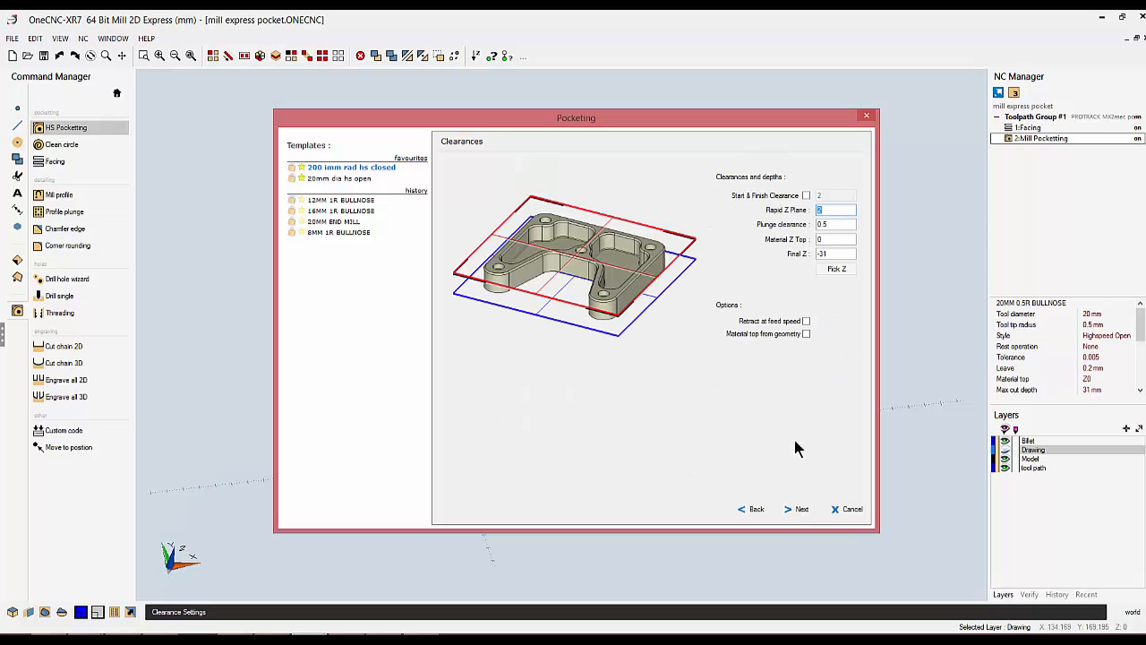
# Pick the final Z of -25 from the pocket floor on the model and set the machining style to Highspeed Closed.
pyautogui.click(836, 269)
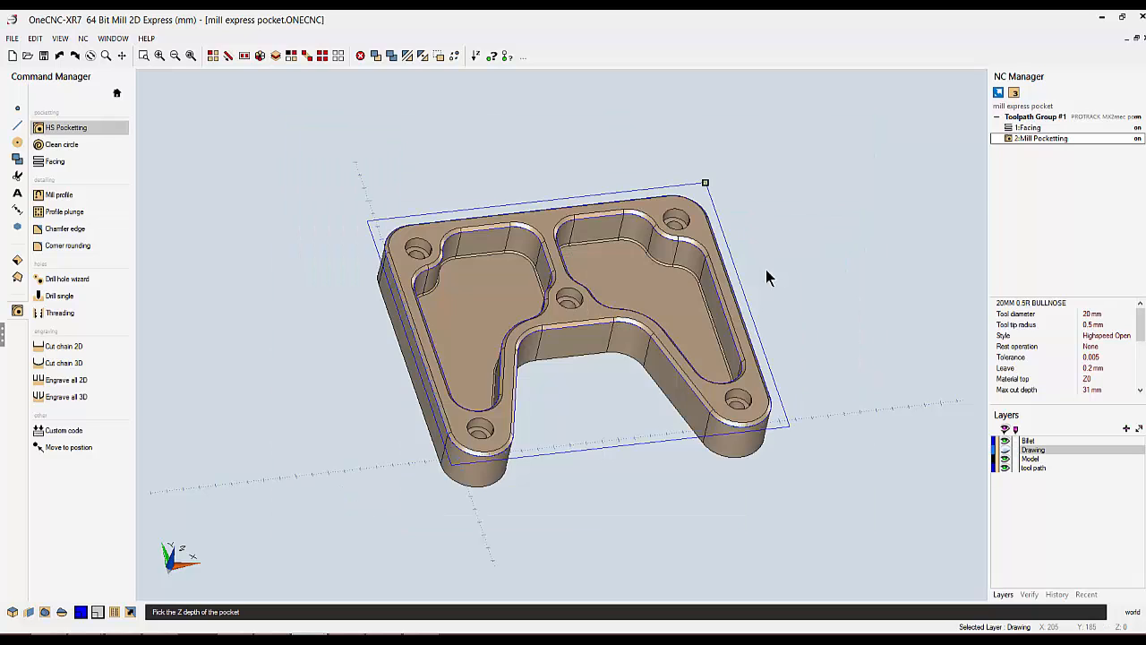
pyautogui.click(648, 257)
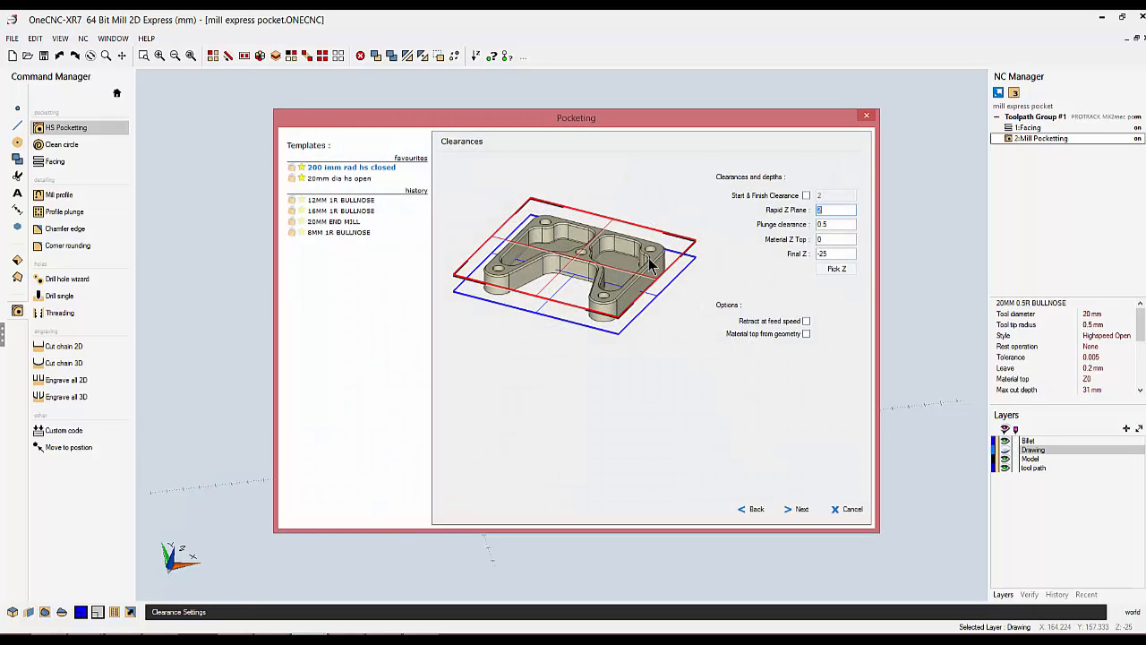
pyautogui.click(801, 510)
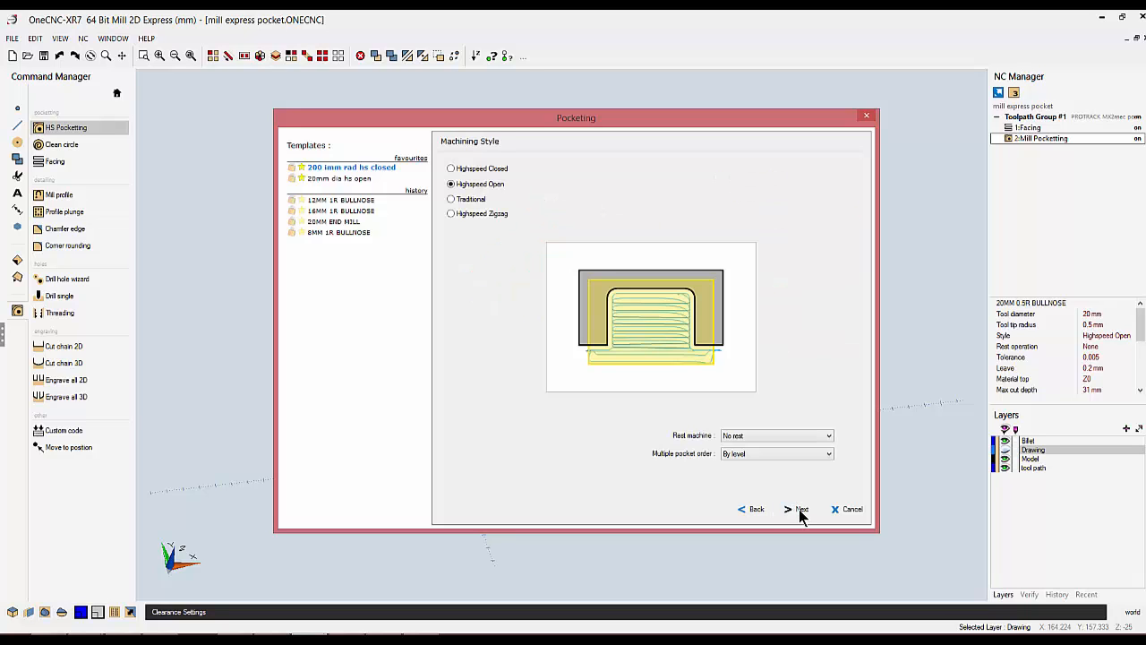
pyautogui.click(451, 169)
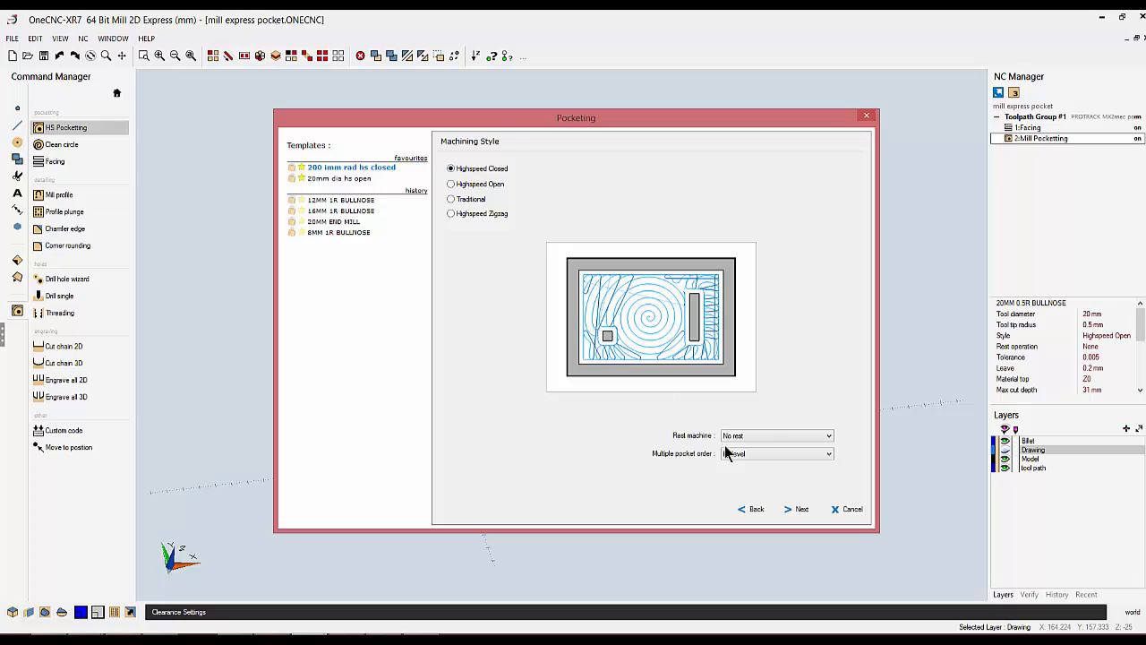
pyautogui.click(799, 509)
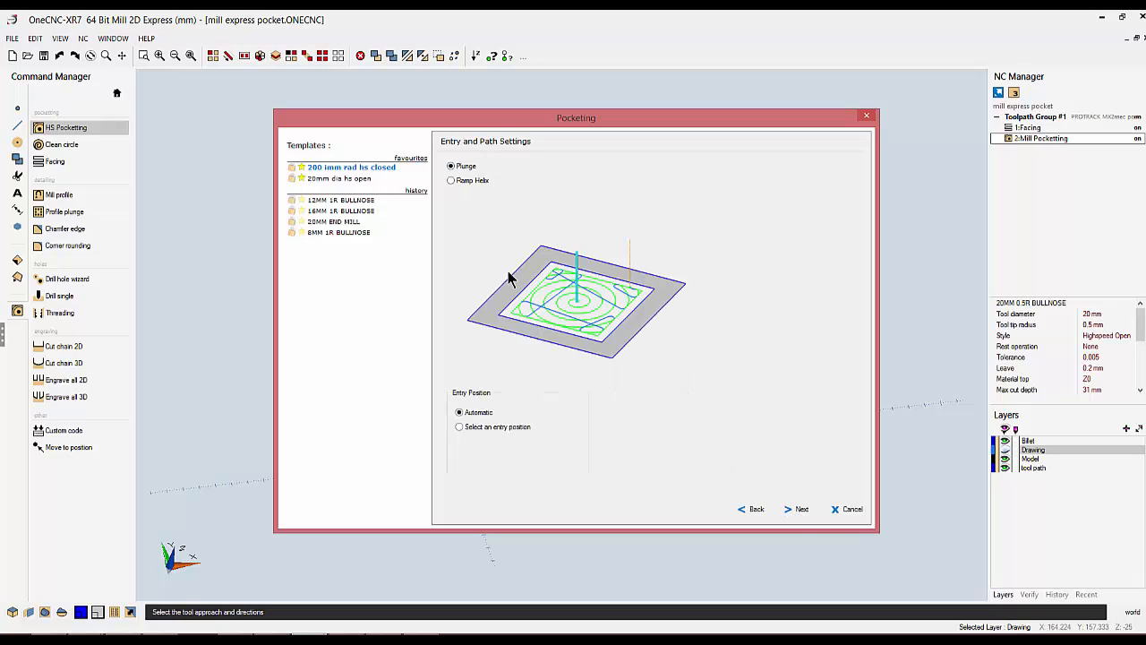
# Set the tool entry to Ramp Helix with an Automatic entry position.
pyautogui.click(451, 181)
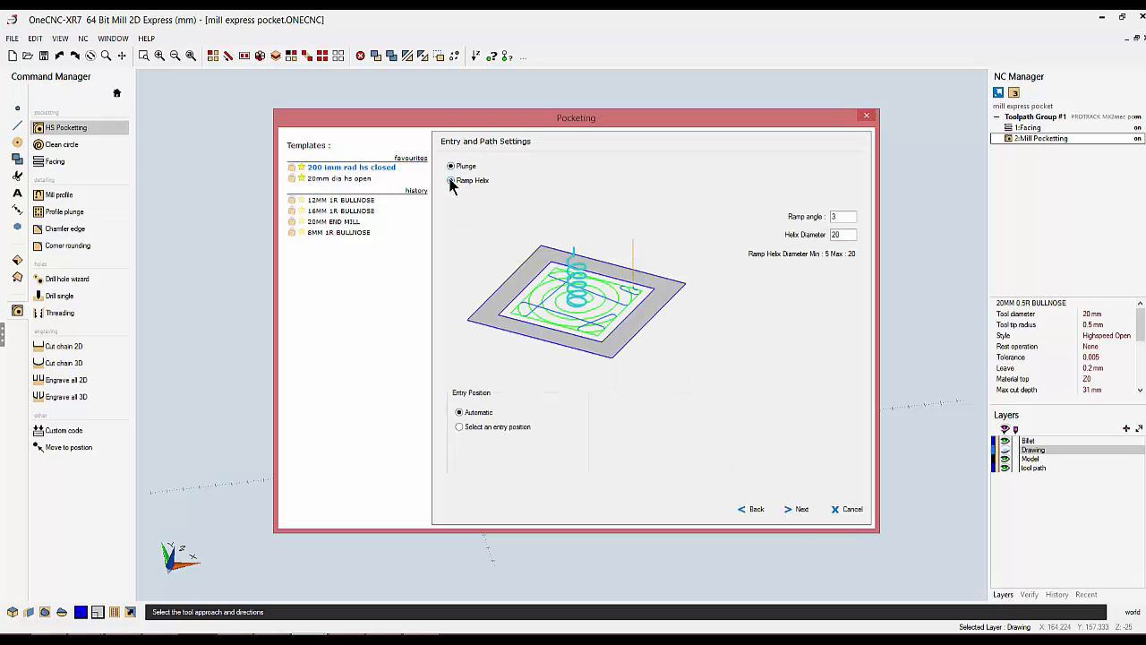
pyautogui.click(452, 167)
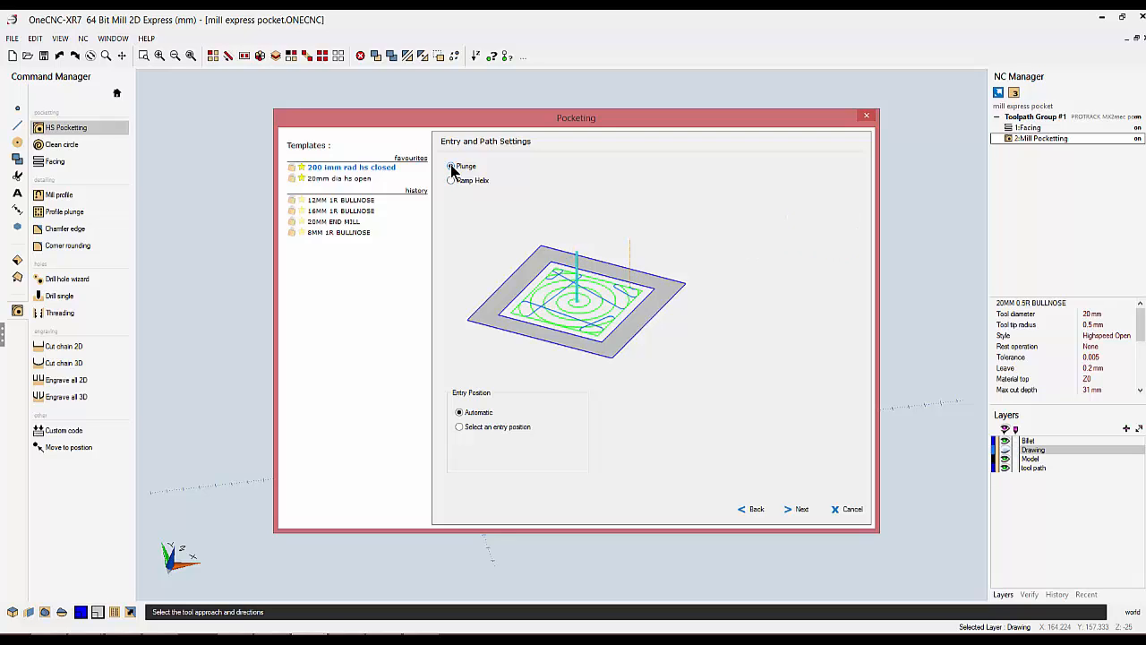
pyautogui.click(460, 427)
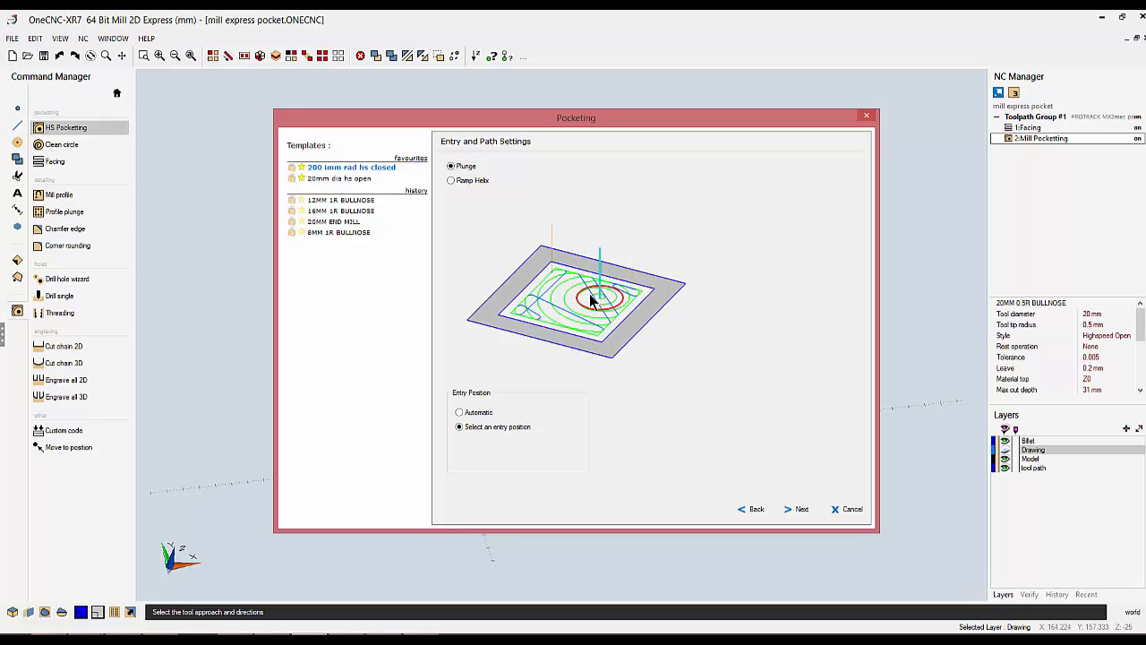
pyautogui.click(451, 180)
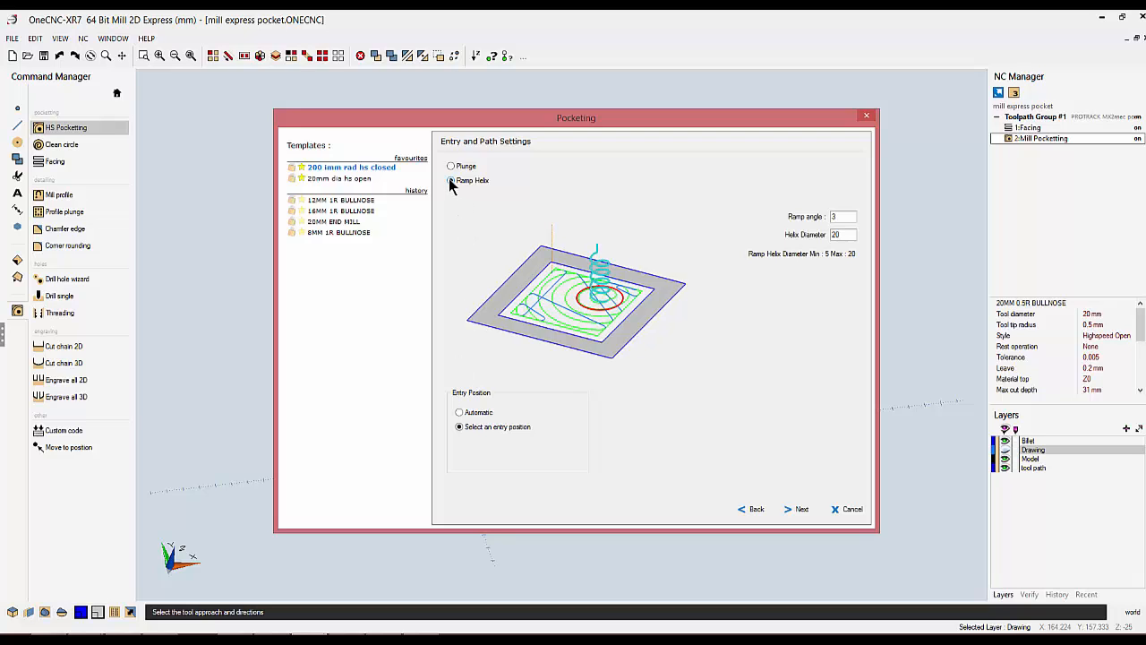
pyautogui.click(459, 413)
pyautogui.click(460, 427)
pyautogui.click(459, 412)
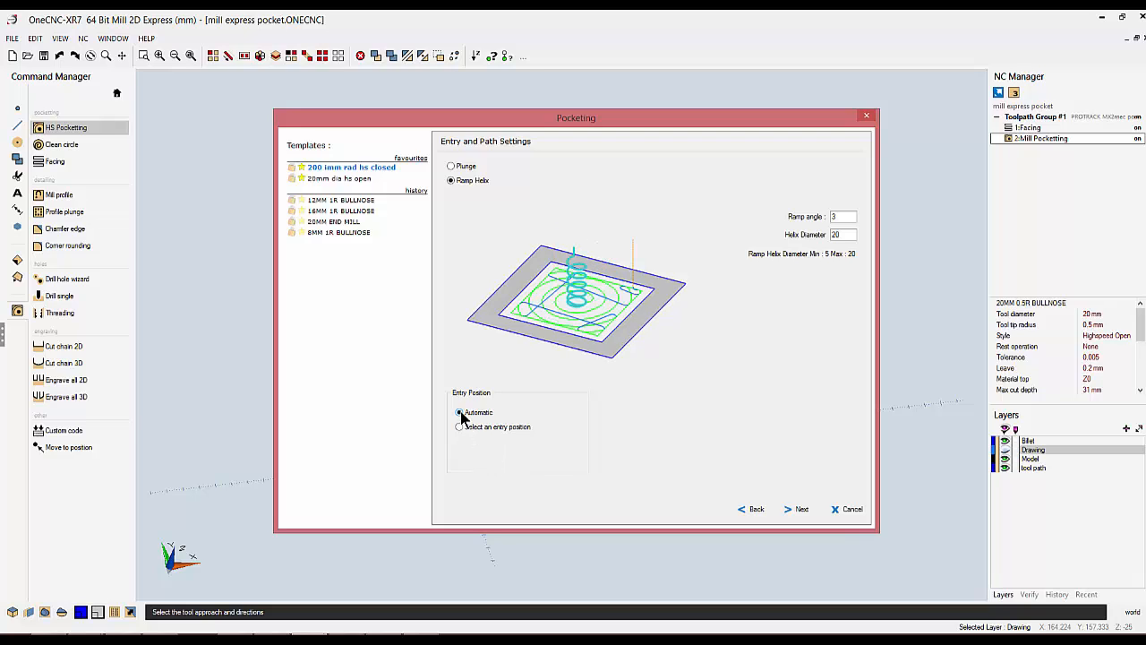
# Set the helix diameter of the ramp entry to 15 mm.
pyautogui.doubleClick(838, 217)
pyautogui.doubleClick(844, 234)
pyautogui.write('15')
pyautogui.click(800, 509)
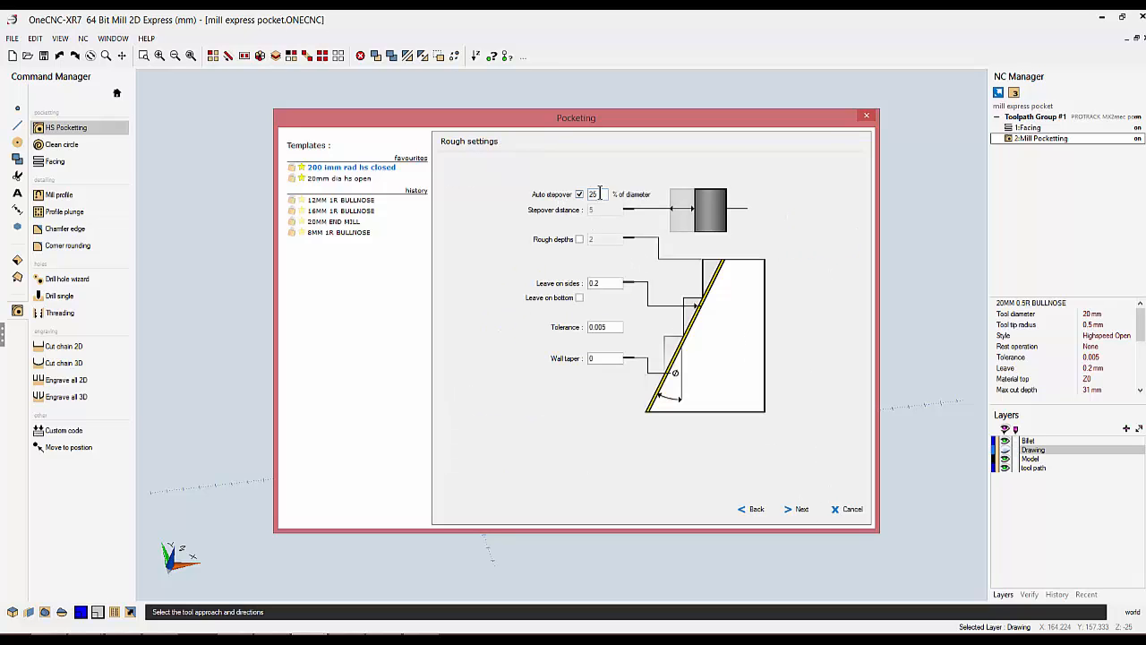
# Set the roughing auto stepover for the closed pockets to 30% of diameter.
pyautogui.moveTo(598, 194); pyautogui.dragTo(558, 185)
pyautogui.write('30')
pyautogui.moveTo(606, 284); pyautogui.dragTo(536, 279)
pyautogui.click(798, 510)
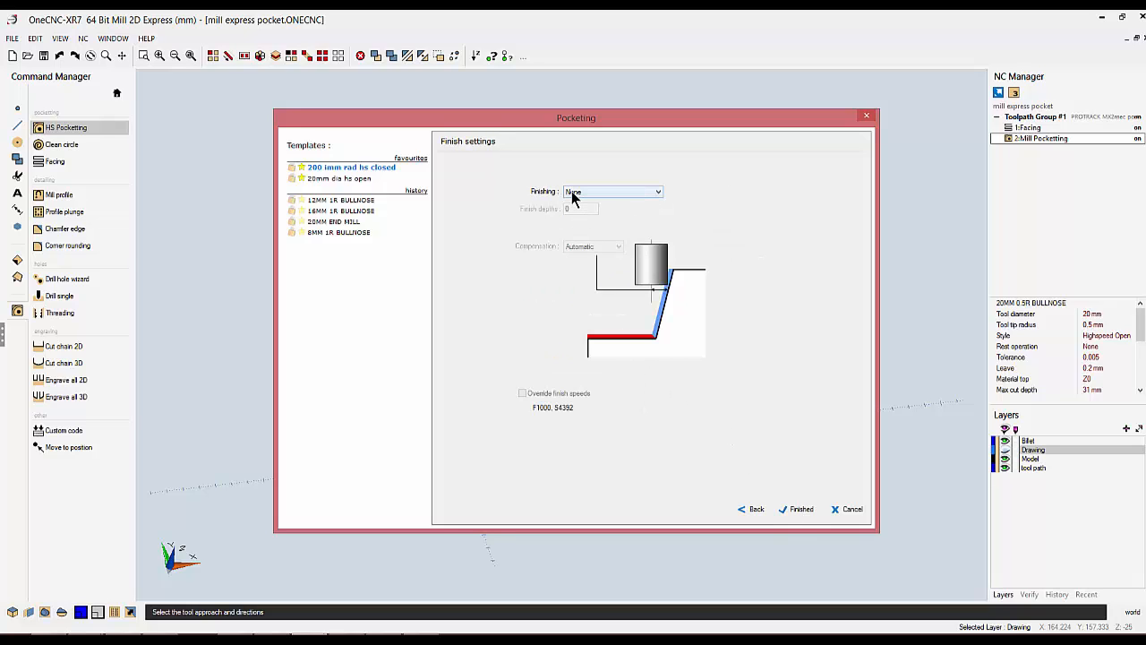
# Set the finishing pass to Bottom only with Wear (away) compensation.
pyautogui.click(658, 194)
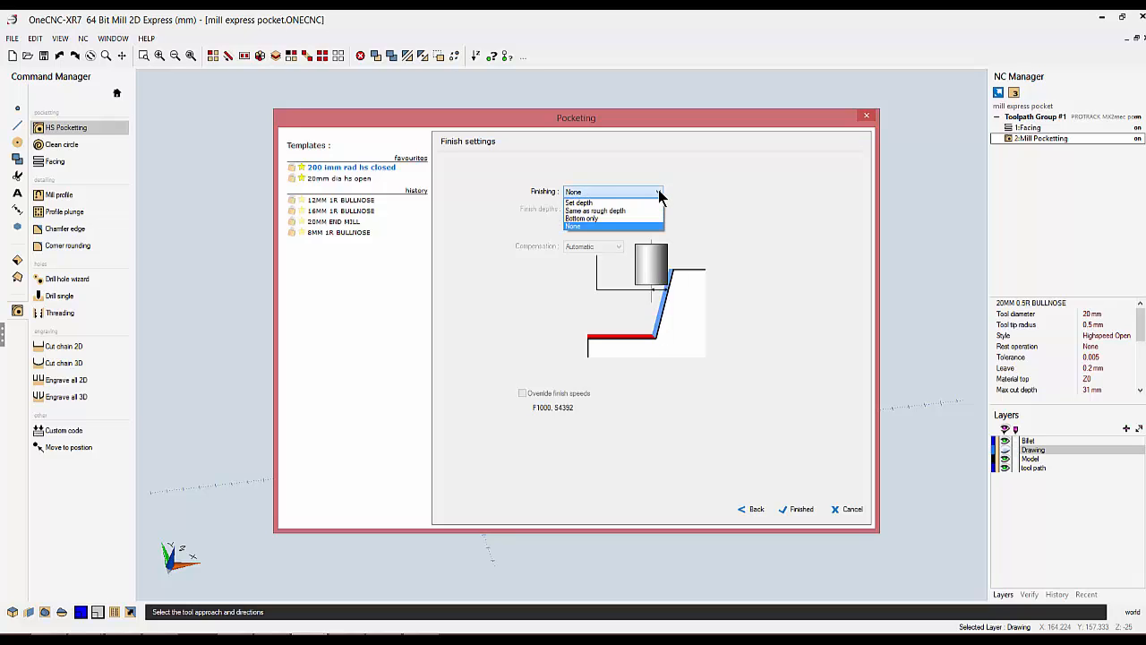
pyautogui.click(582, 219)
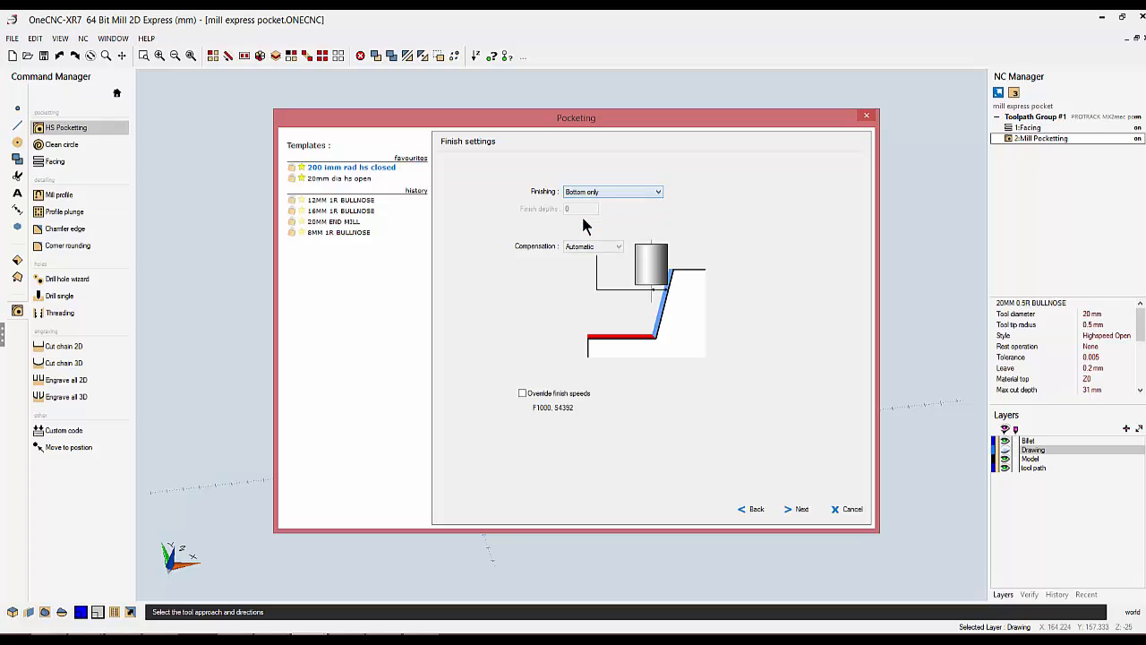
pyautogui.click(618, 246)
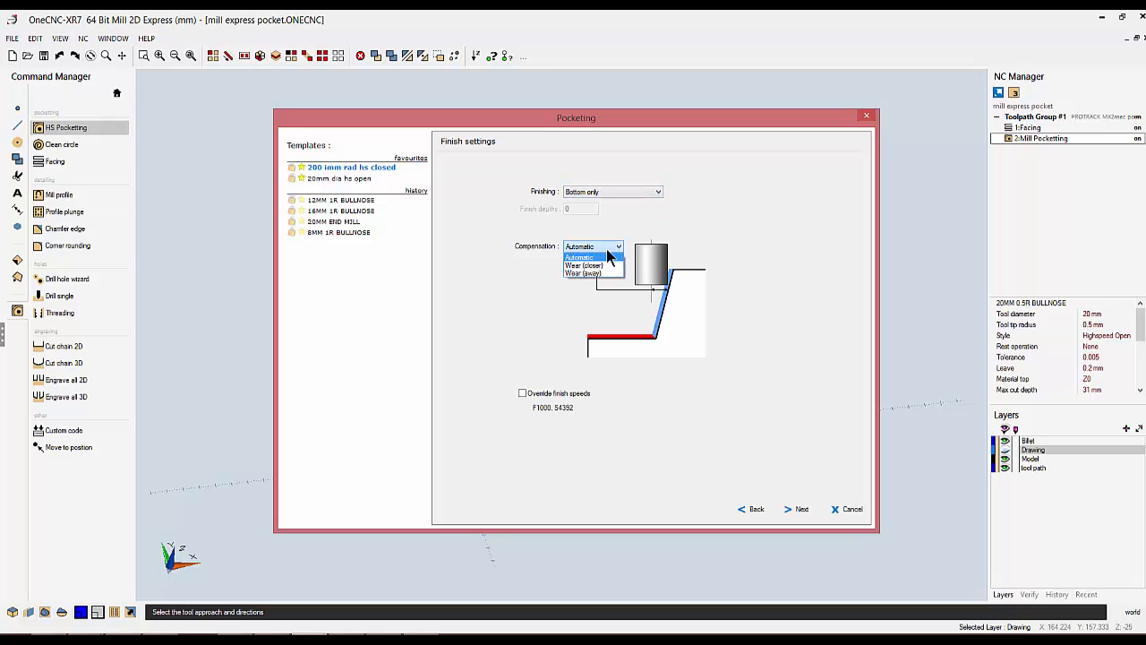
pyautogui.click(579, 273)
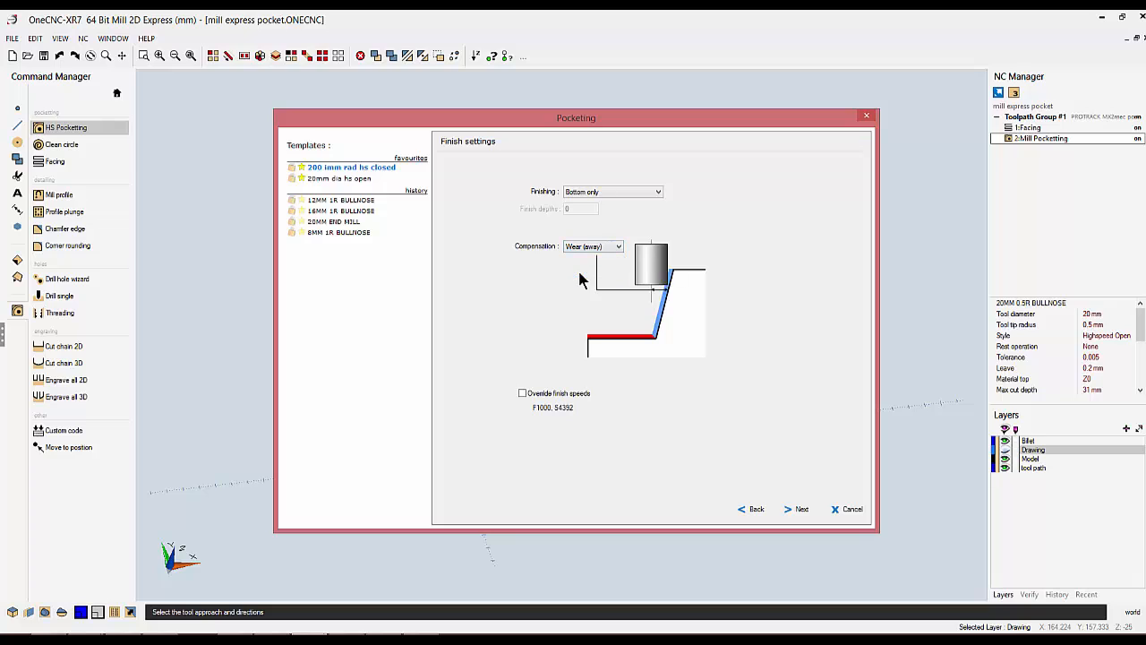
pyautogui.click(797, 511)
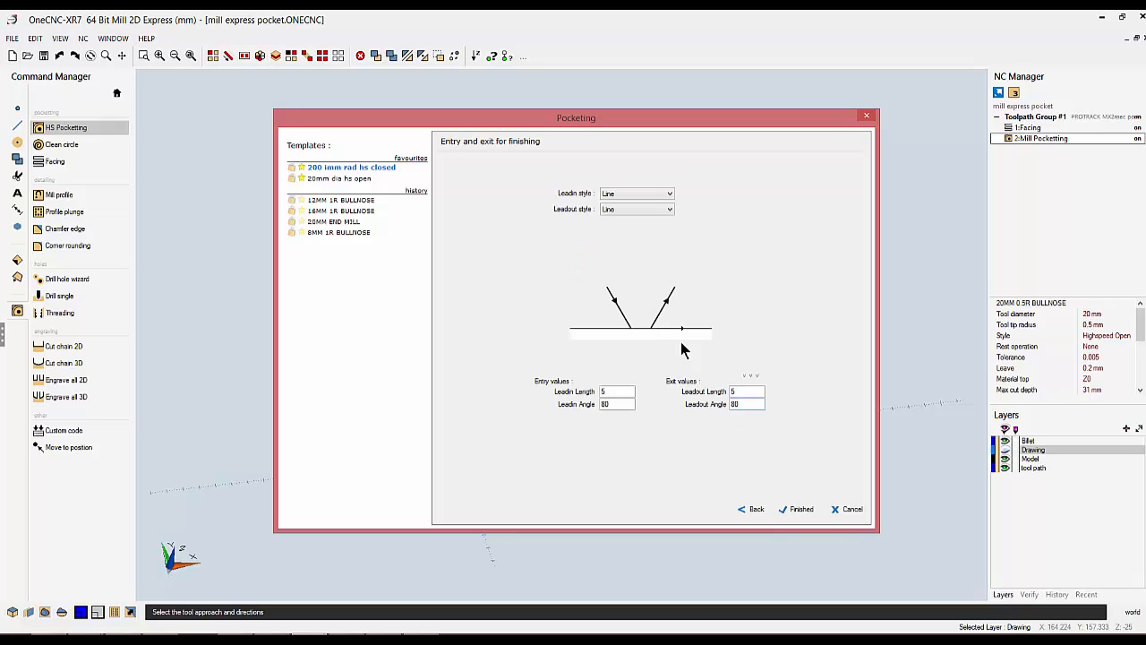
# Set the finishing lead-in and lead-out styles to Line-Arc with a 3 mm lead-in radius, and generate the closed pocket toolpath.
pyautogui.click(671, 194)
pyautogui.click(621, 217)
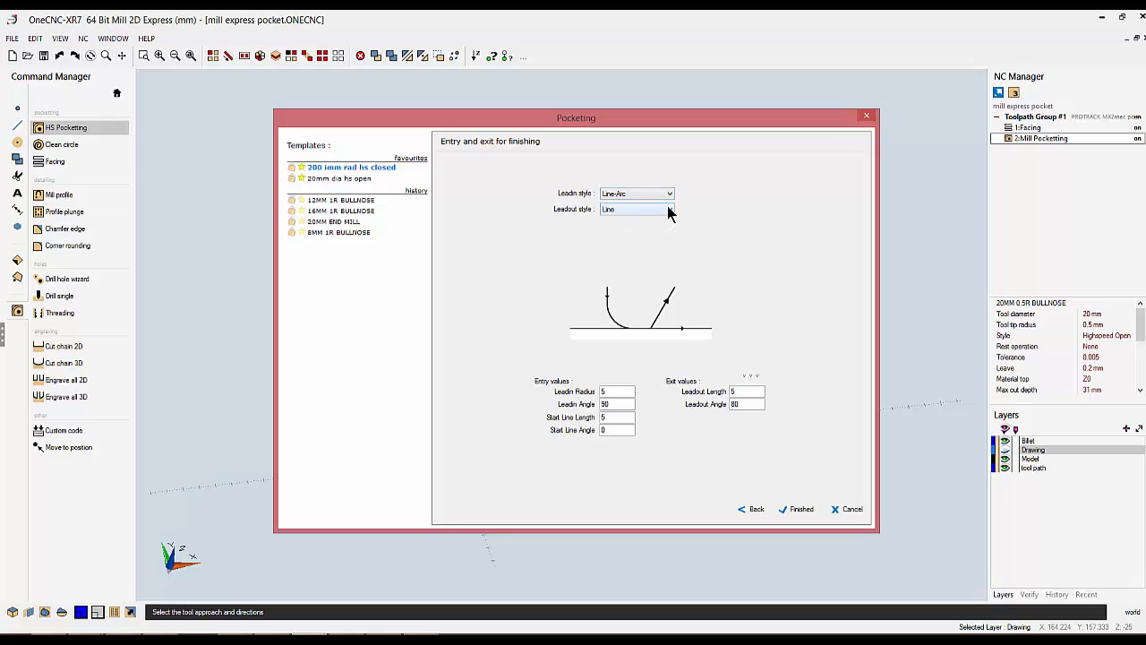
pyautogui.click(671, 210)
pyautogui.click(614, 220)
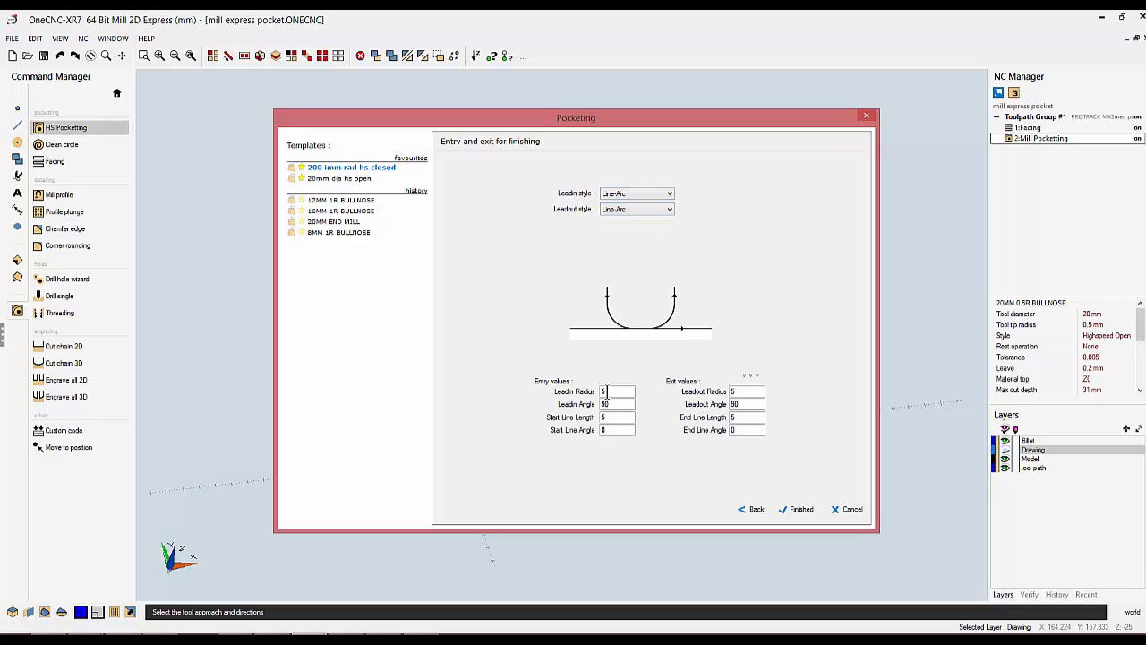
pyautogui.write('3')
pyautogui.press('Tab')
pyautogui.press('Tab')
pyautogui.click(802, 509)
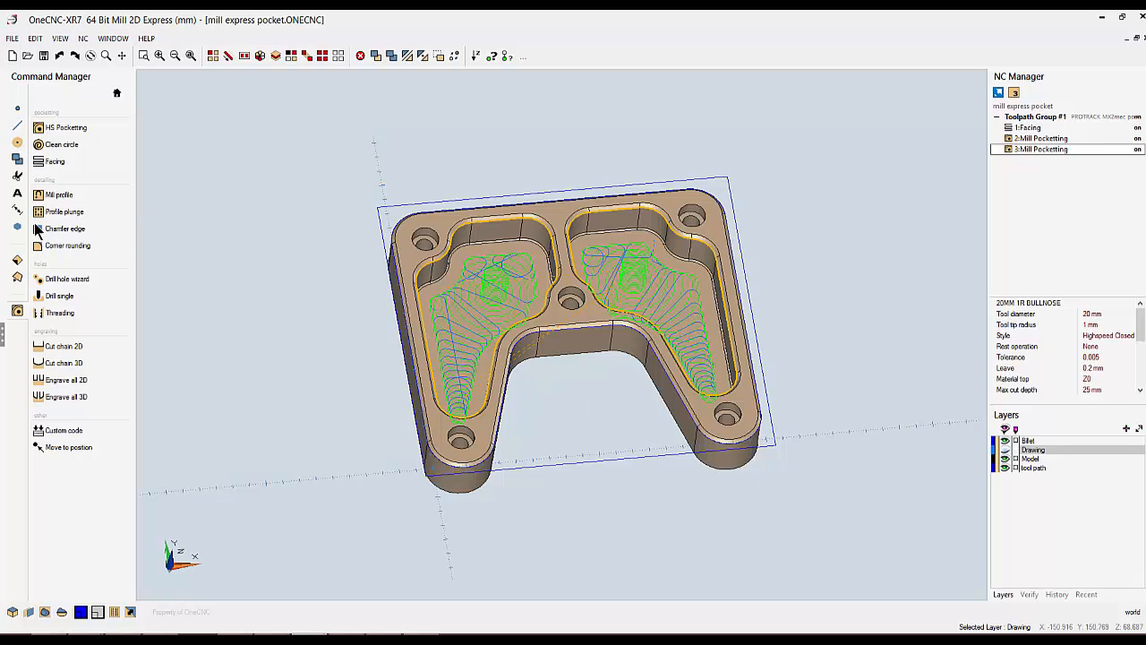
# Start a Mill profile operation on the part's outer contour, setting the cut direction and the outside as the machining side.
pyautogui.click(63, 197)
pyautogui.scroll(3, 502, 519)
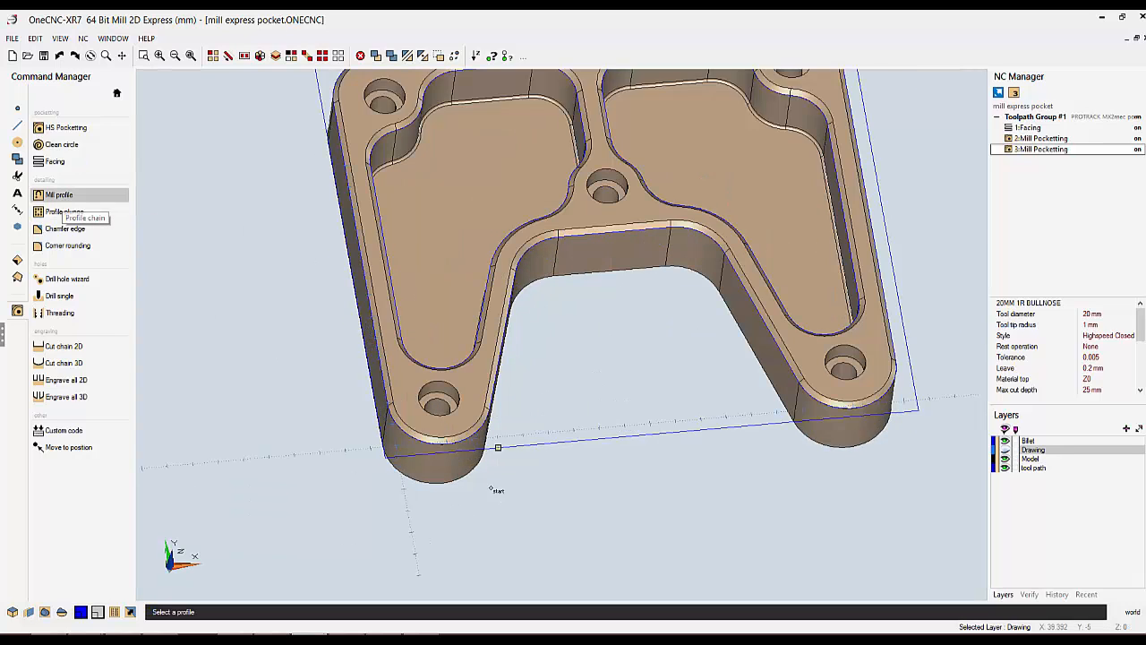
pyautogui.click(438, 441)
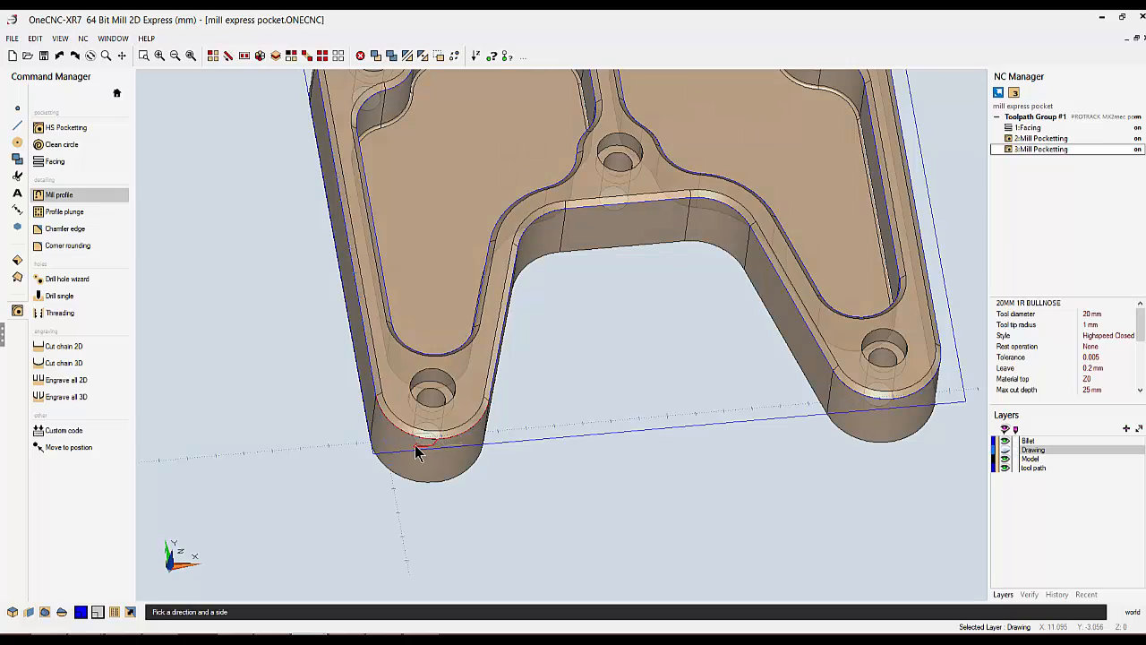
pyautogui.click(413, 450)
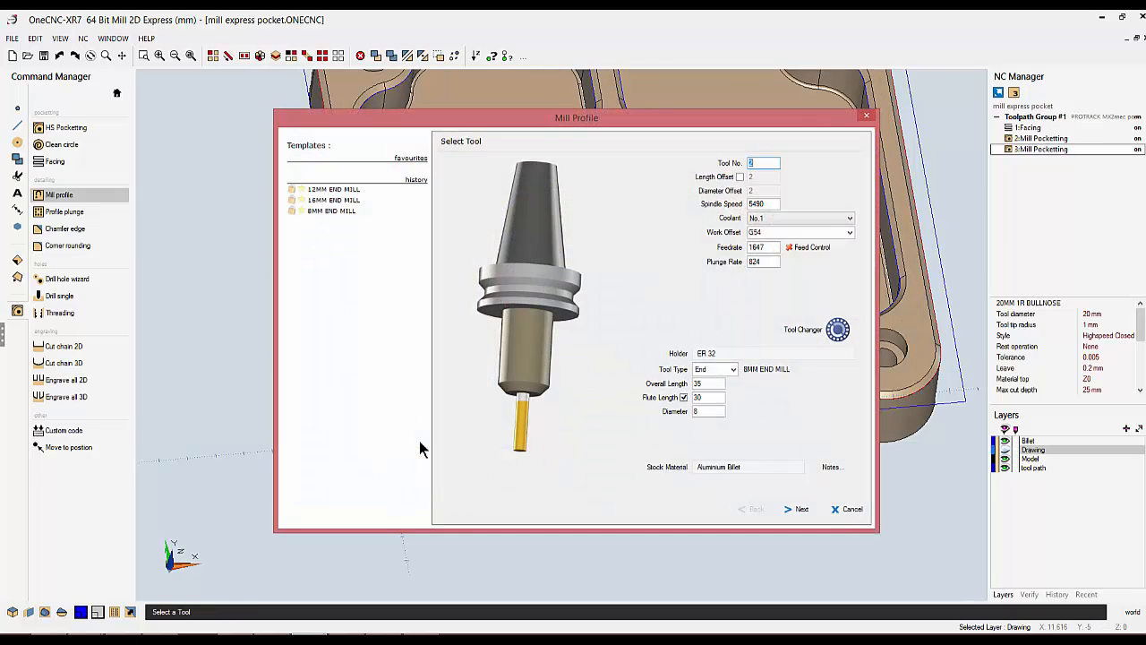
# Choose the 16mm tornado end mill with the ER 32 holder from the tool library as tool number 3.
pyautogui.click(525, 411)
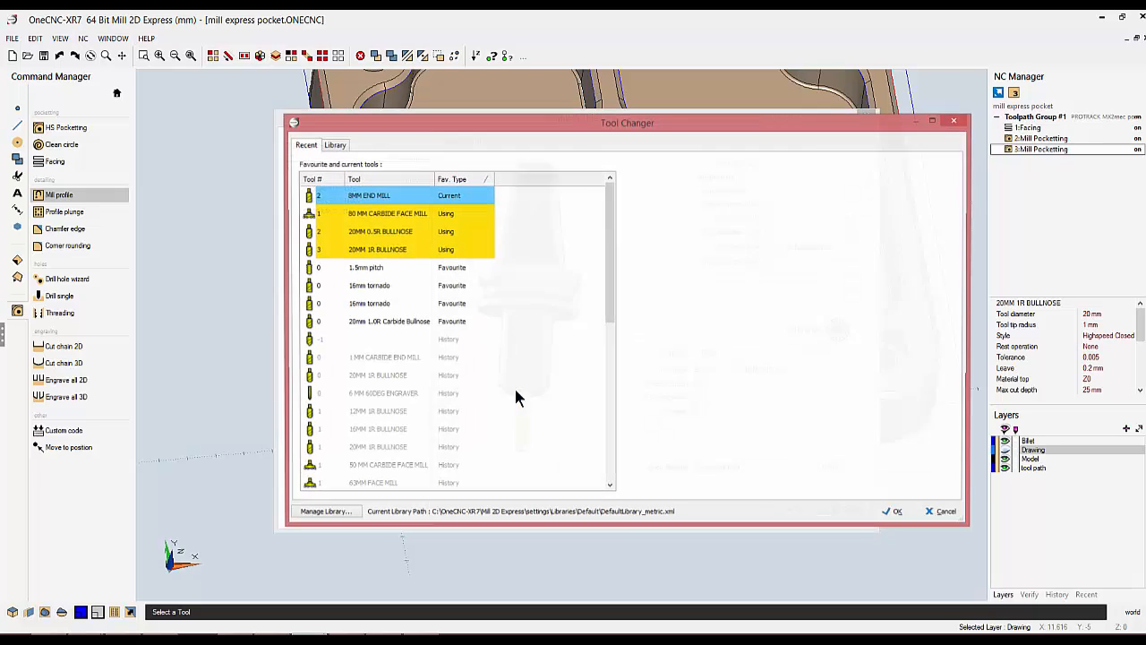
pyautogui.click(335, 147)
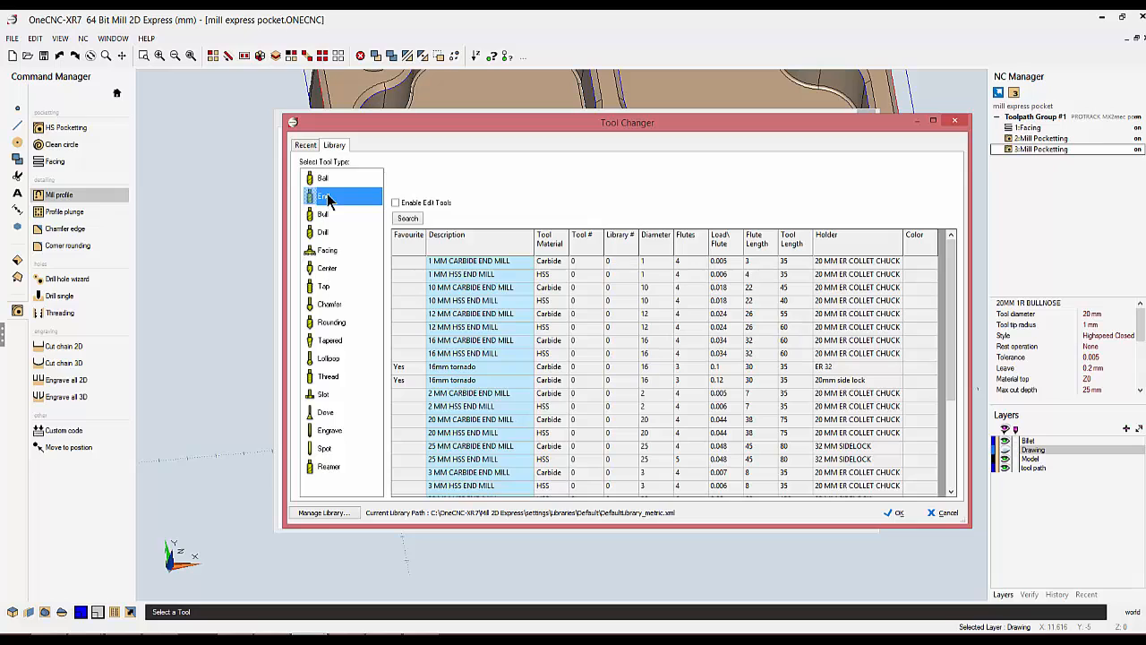
pyautogui.click(461, 369)
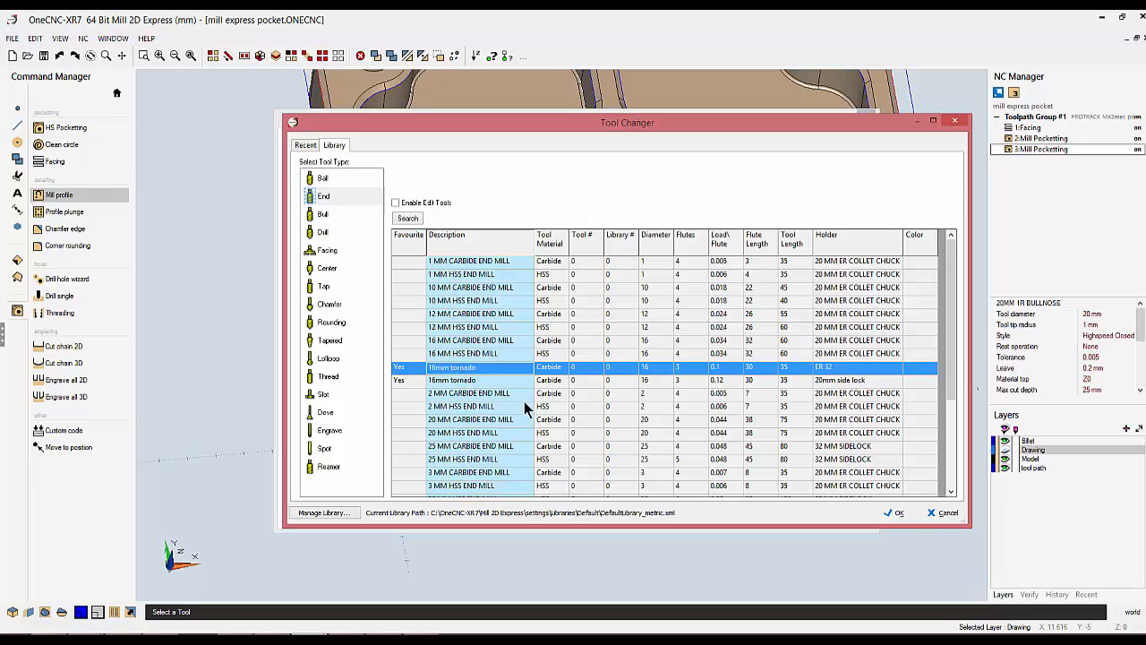
pyautogui.click(896, 514)
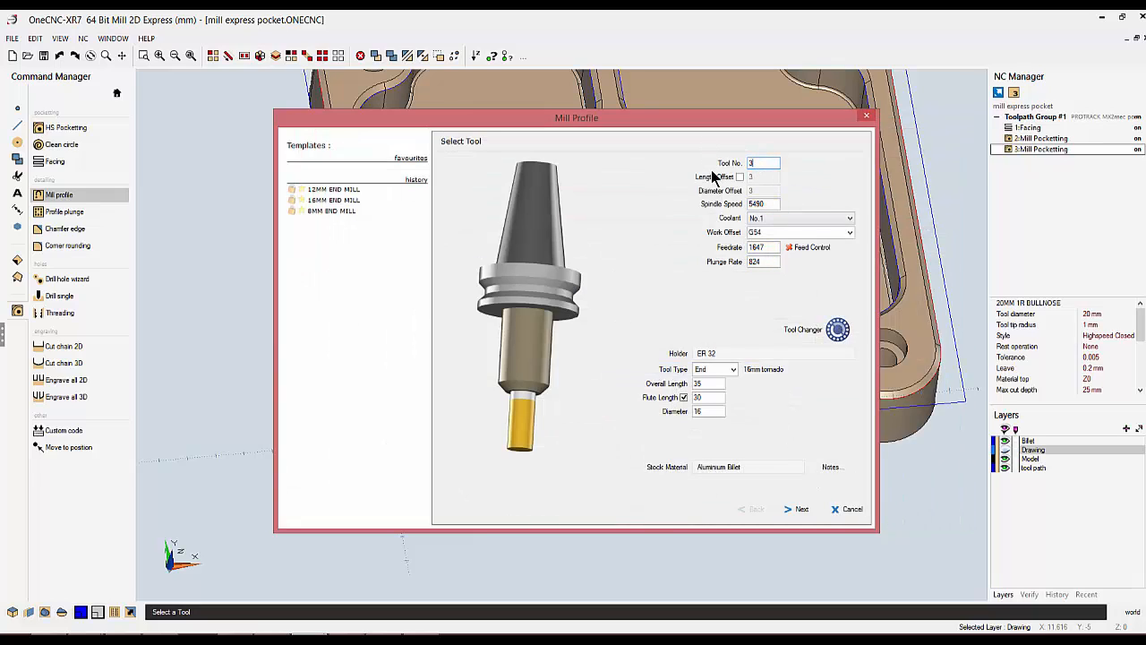
pyautogui.click(799, 510)
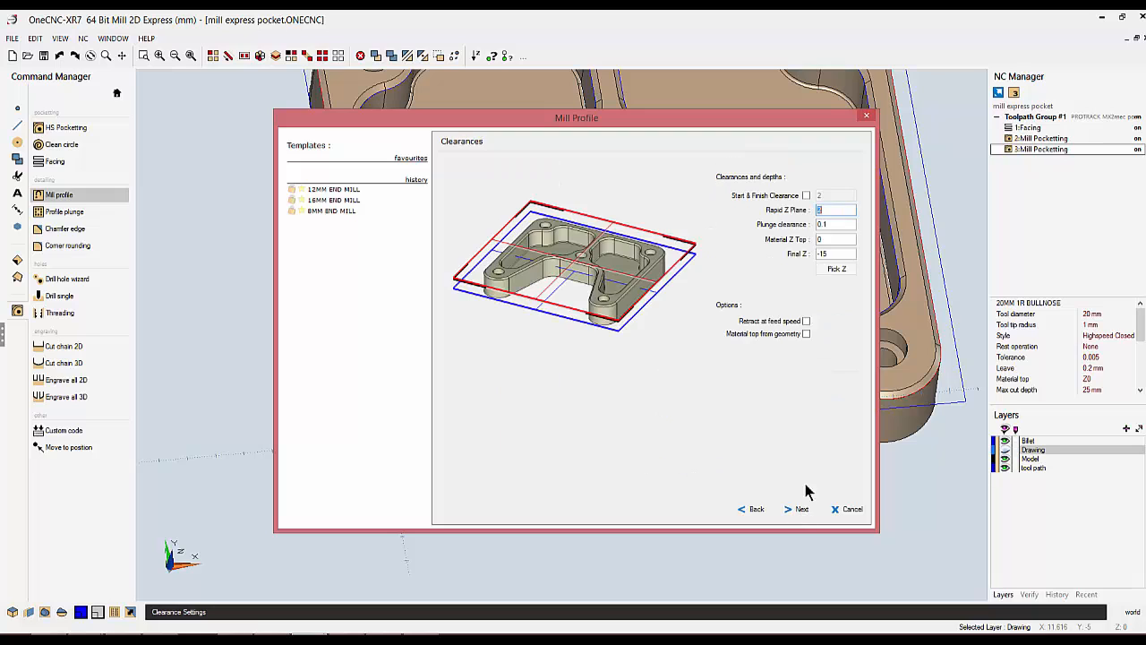
# Pick the part's lower edge as the profile depth reference, and set the Final Z to -30.5.
pyautogui.click(835, 269)
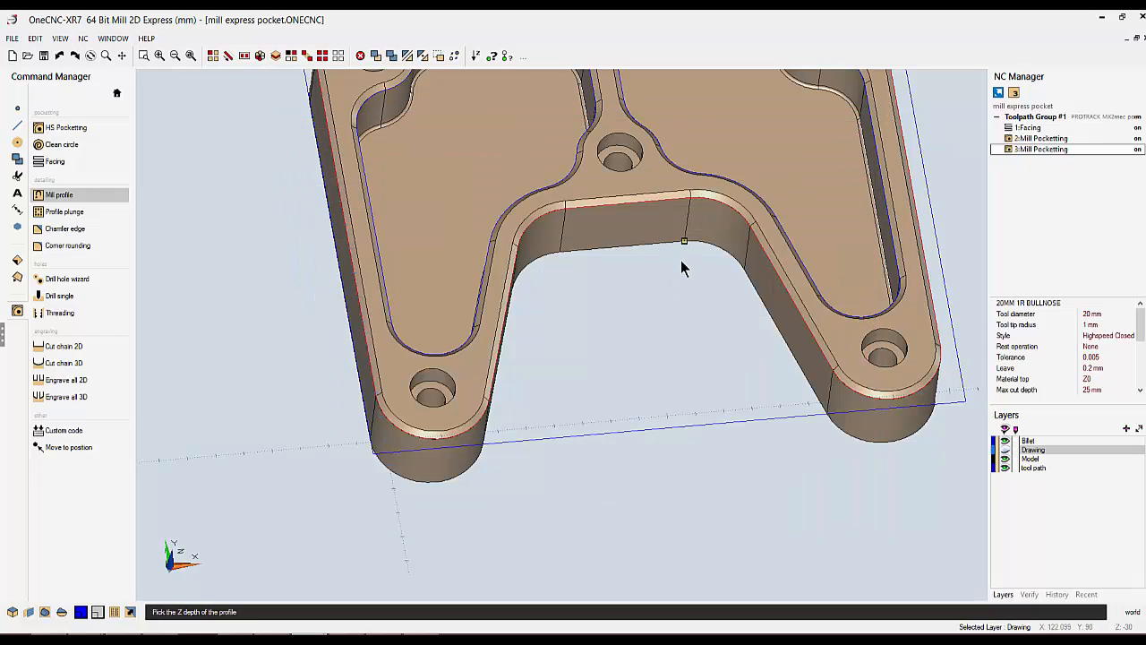
pyautogui.click(681, 260)
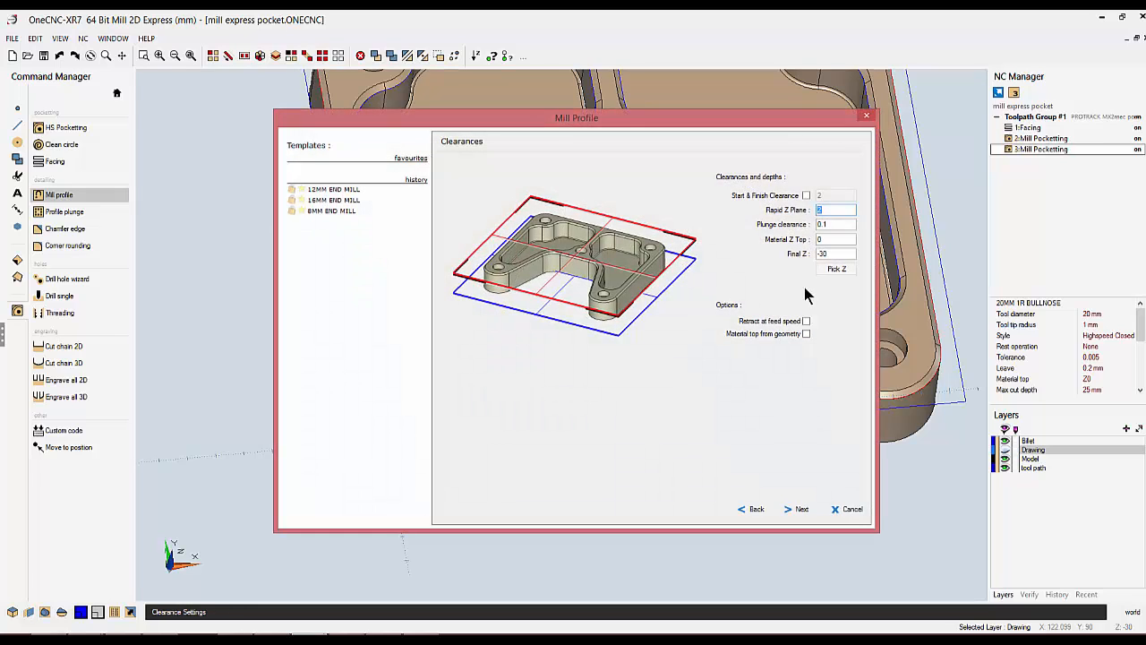
pyautogui.moveTo(831, 254); pyautogui.dragTo(801, 254)
pyautogui.press('BackSpace')
pyautogui.write('-30.5')
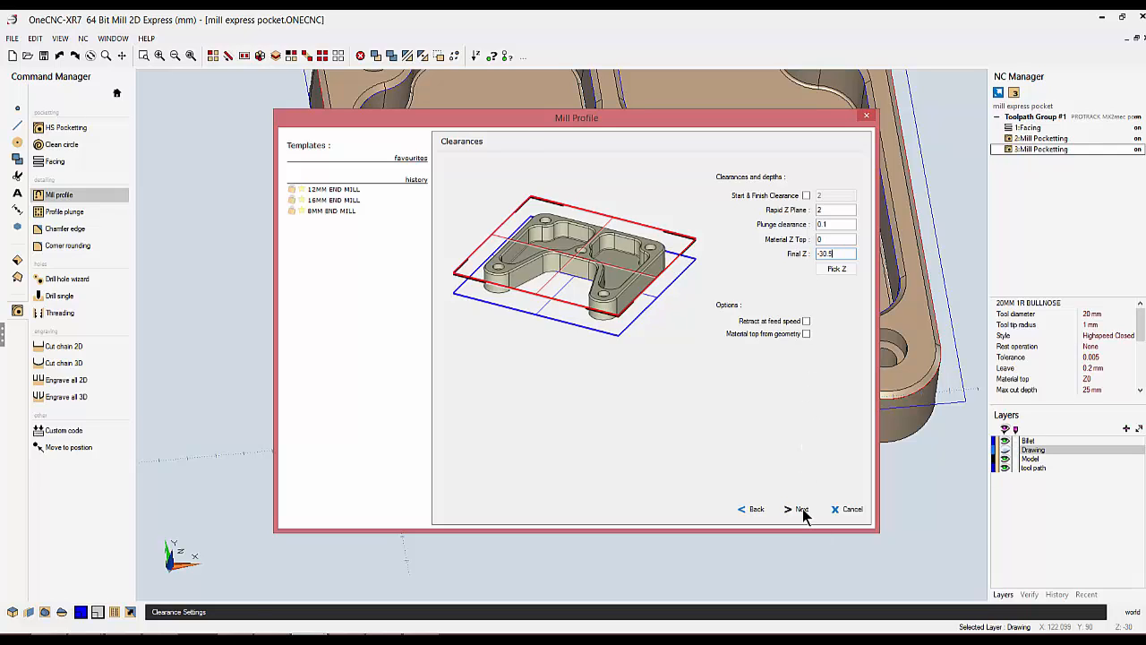
pyautogui.click(801, 509)
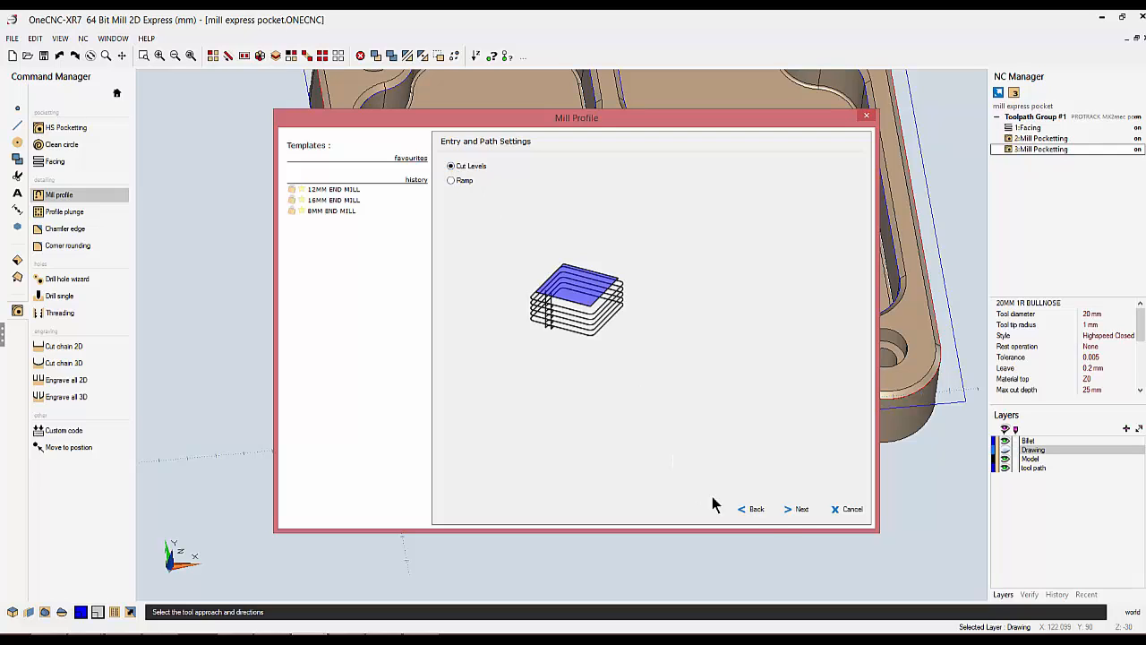
# Keep the Cut Levels entry and 75% roughing stepover, and set finishing to Bottom only with compensation at Control.
pyautogui.click(795, 508)
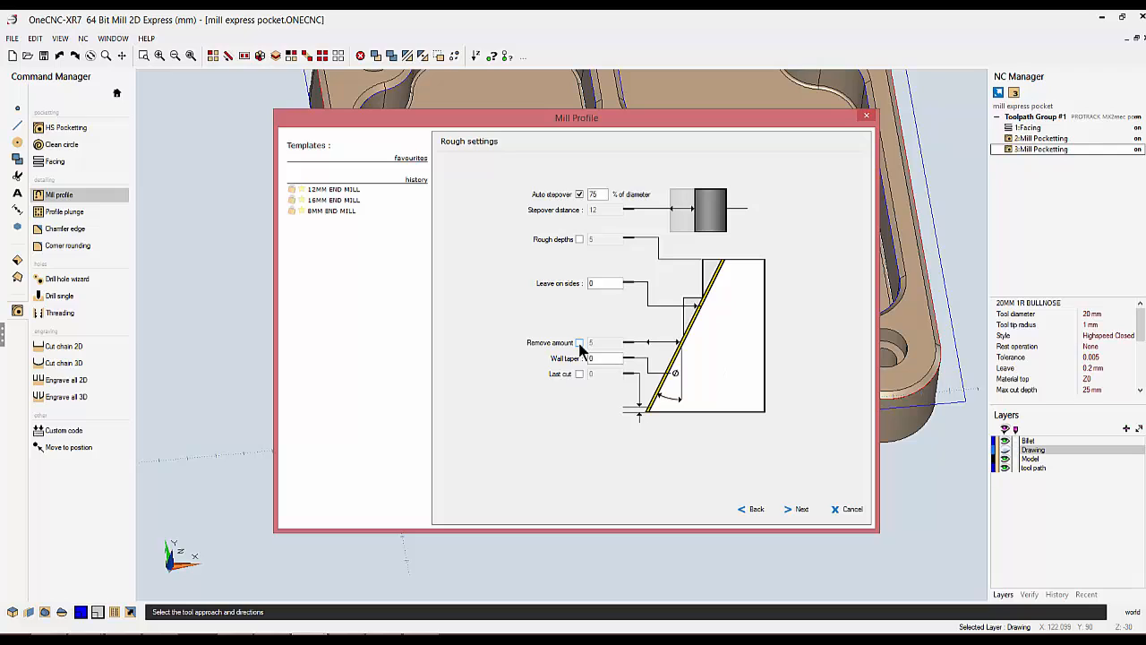
pyautogui.doubleClick(592, 283)
pyautogui.click(799, 509)
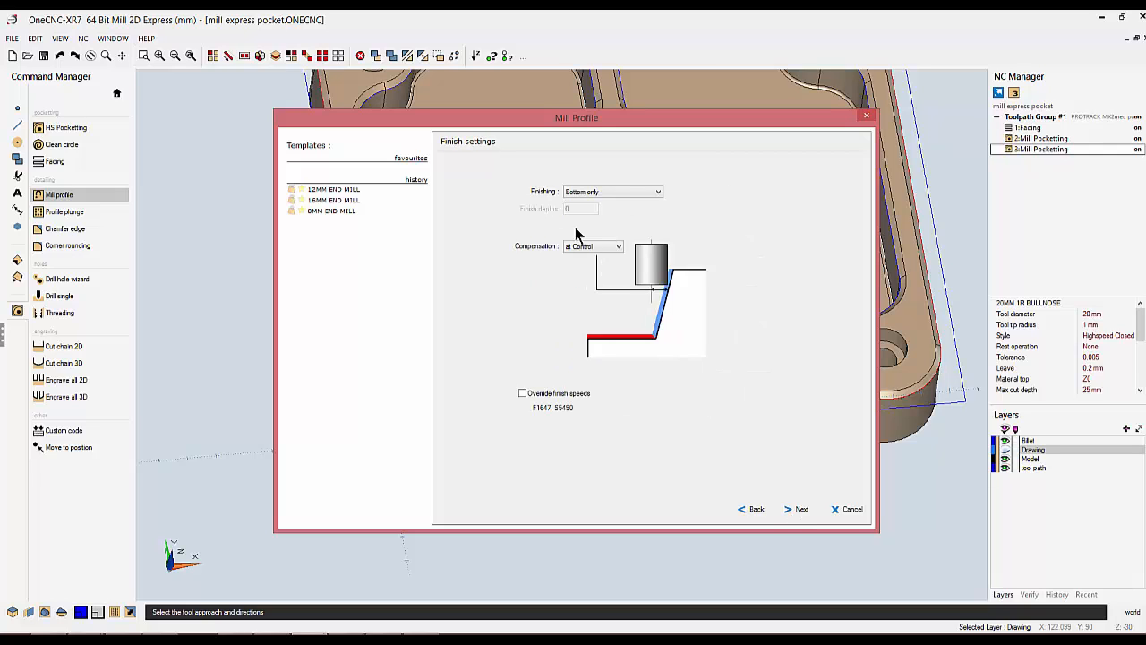
pyautogui.click(656, 191)
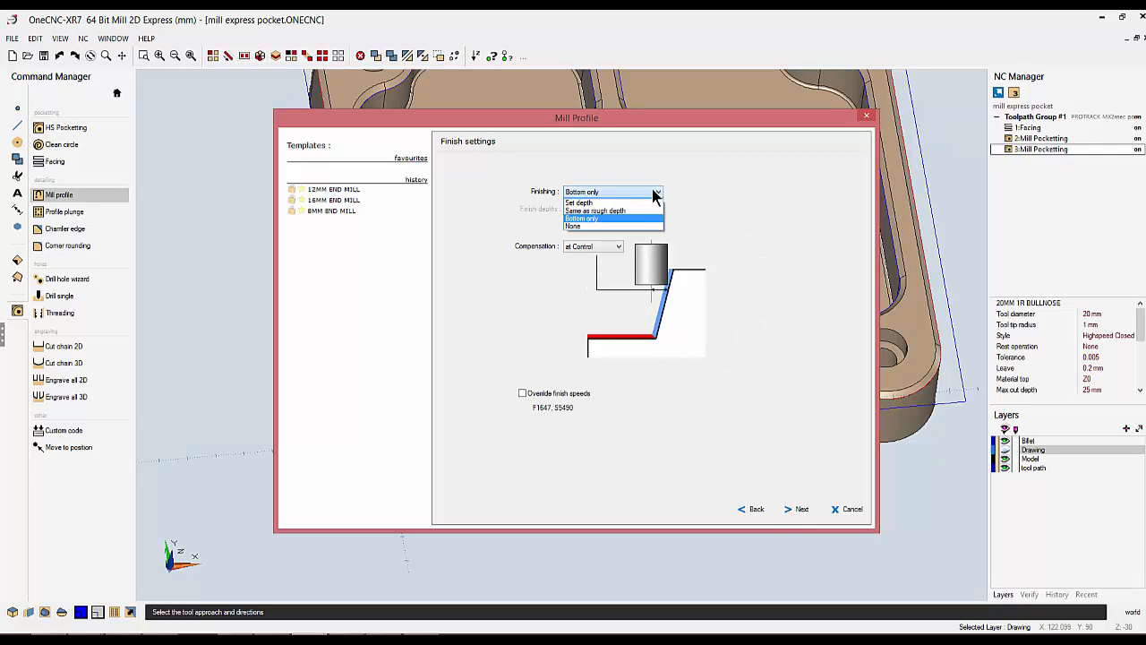
pyautogui.click(587, 218)
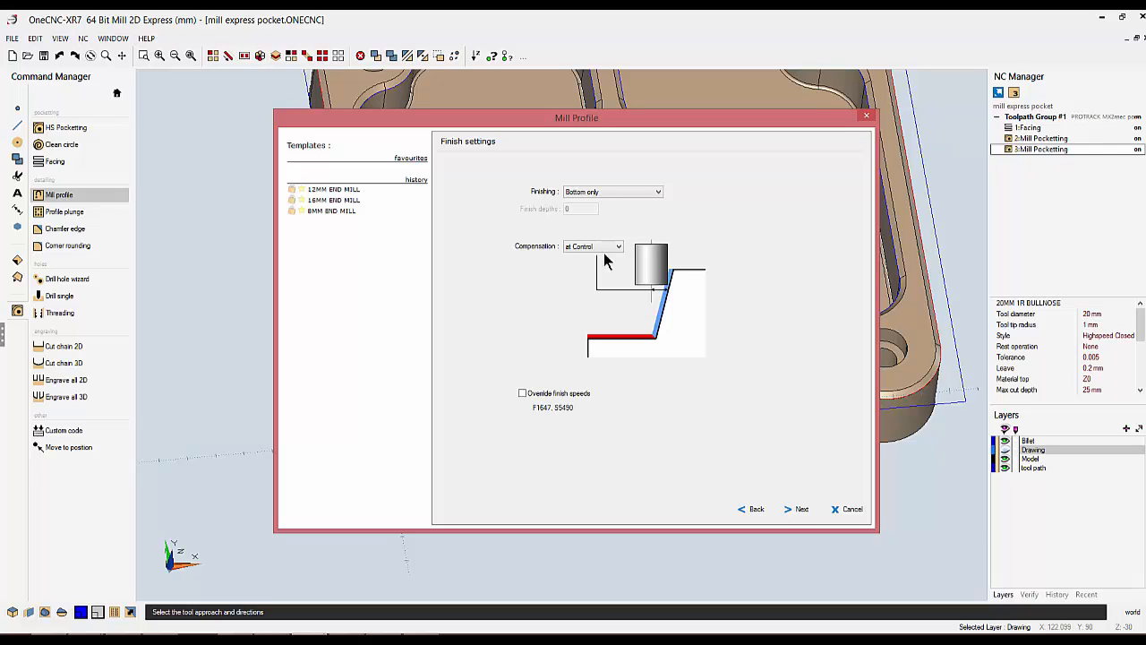
pyautogui.click(796, 509)
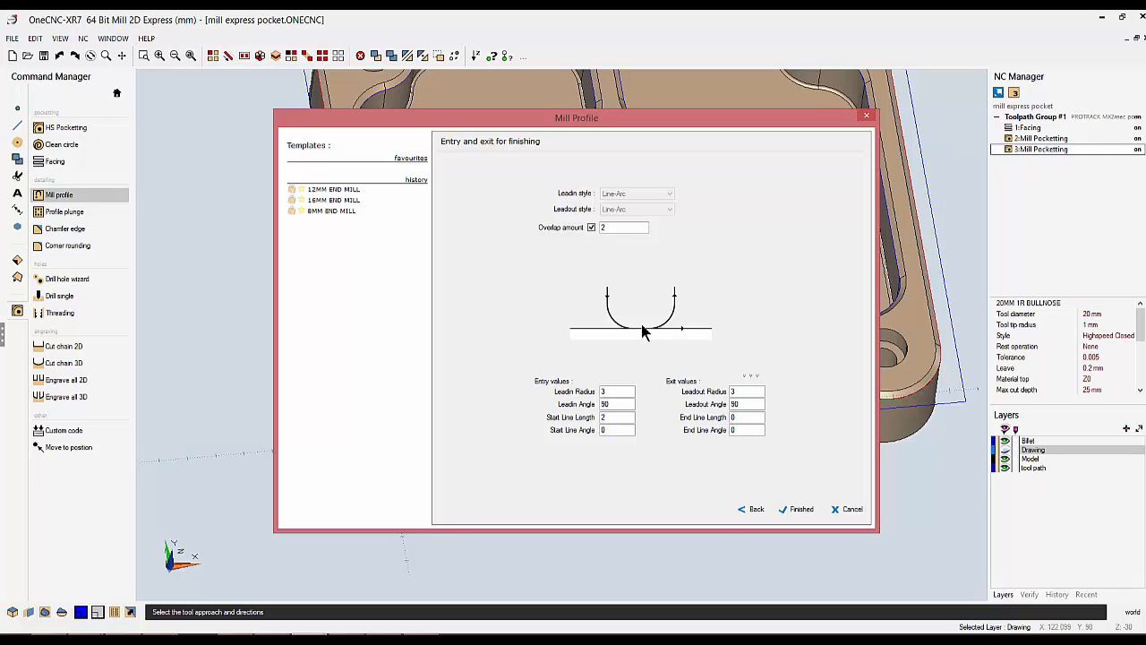
# Review the Line-Arc entry and exit values with a 2 mm overlap, and generate the outer profile toolpath.
pyautogui.doubleClick(614, 391)
pyautogui.doubleClick(616, 404)
pyautogui.press('Tab')
pyautogui.click(799, 509)
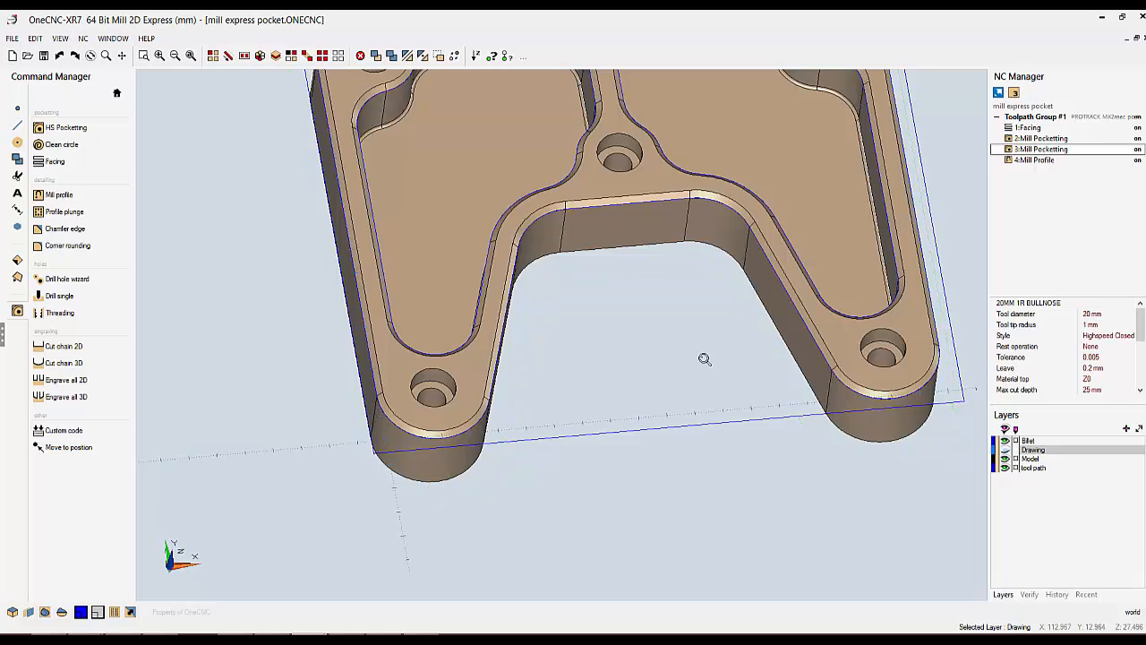
# Start a Chamfer edge operation on the part's outer contour, setting the cut direction and the outside as the machining side.
pyautogui.moveTo(704, 358); pyautogui.dragTo(721, 383, button='middle')
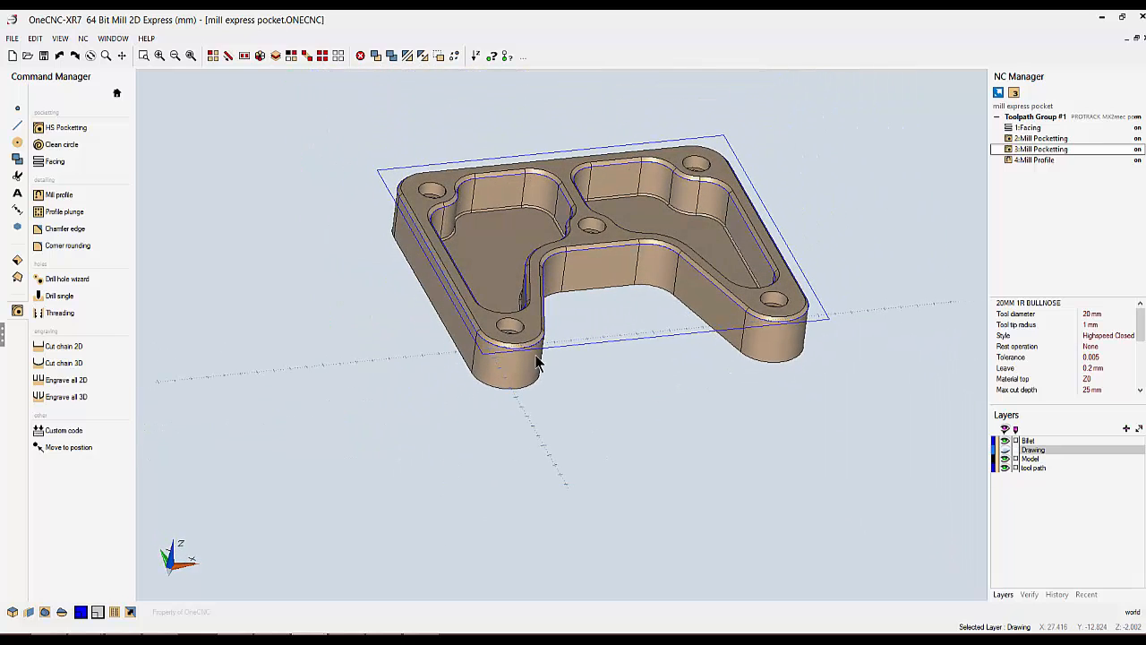
pyautogui.click(59, 228)
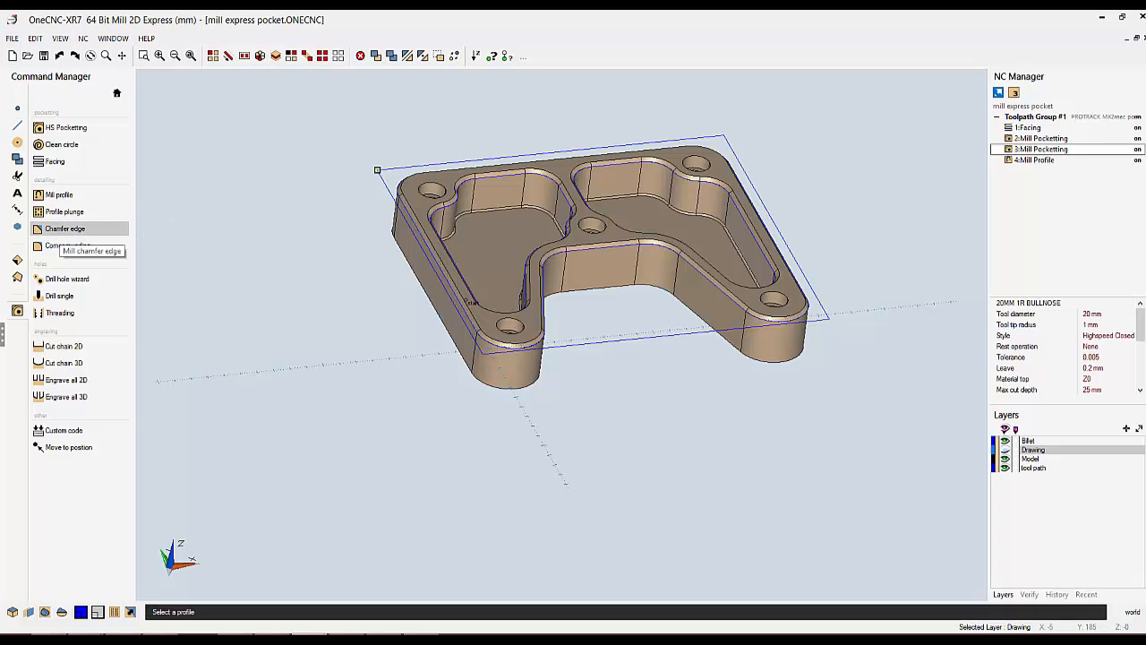
pyautogui.scroll(5, 499, 314)
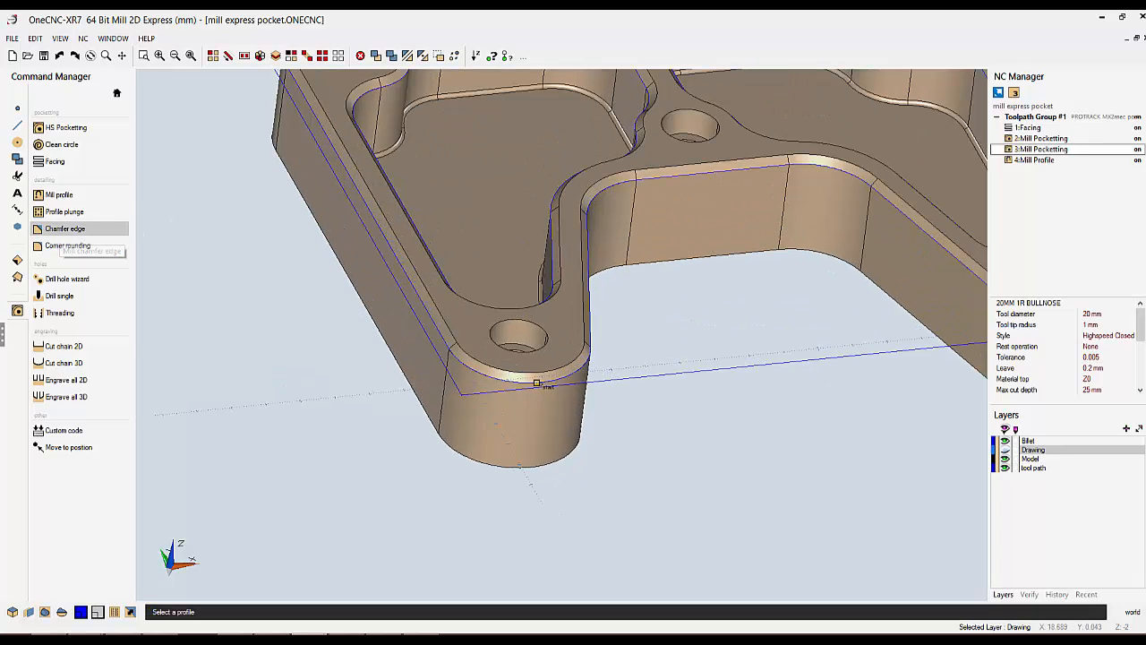
pyautogui.click(537, 384)
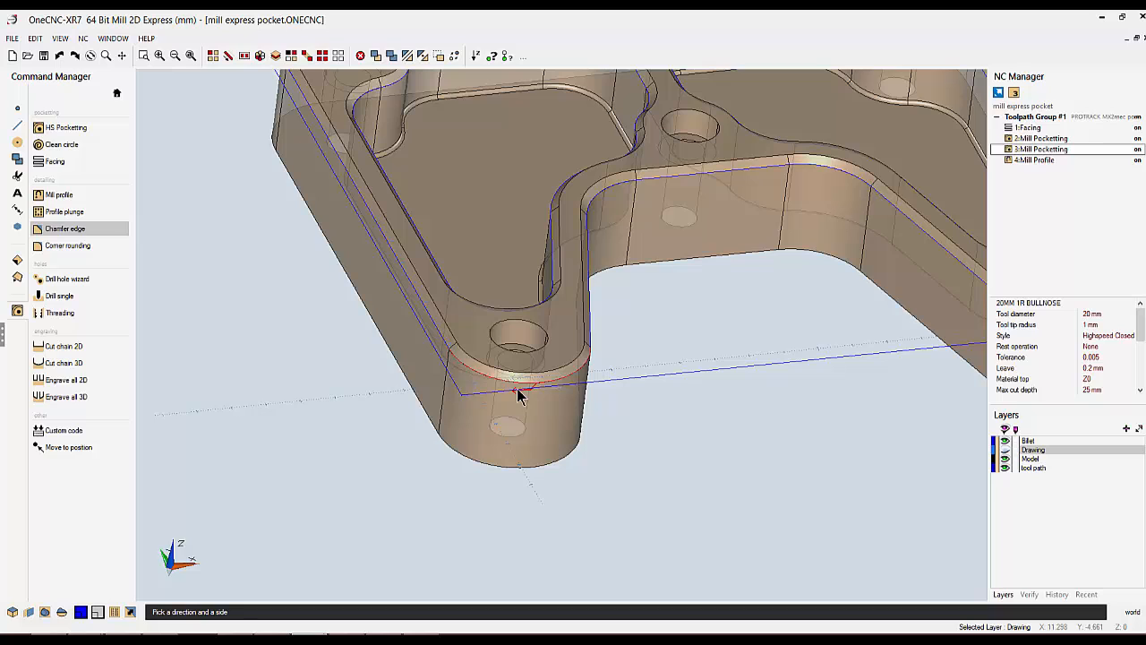
pyautogui.click(518, 395)
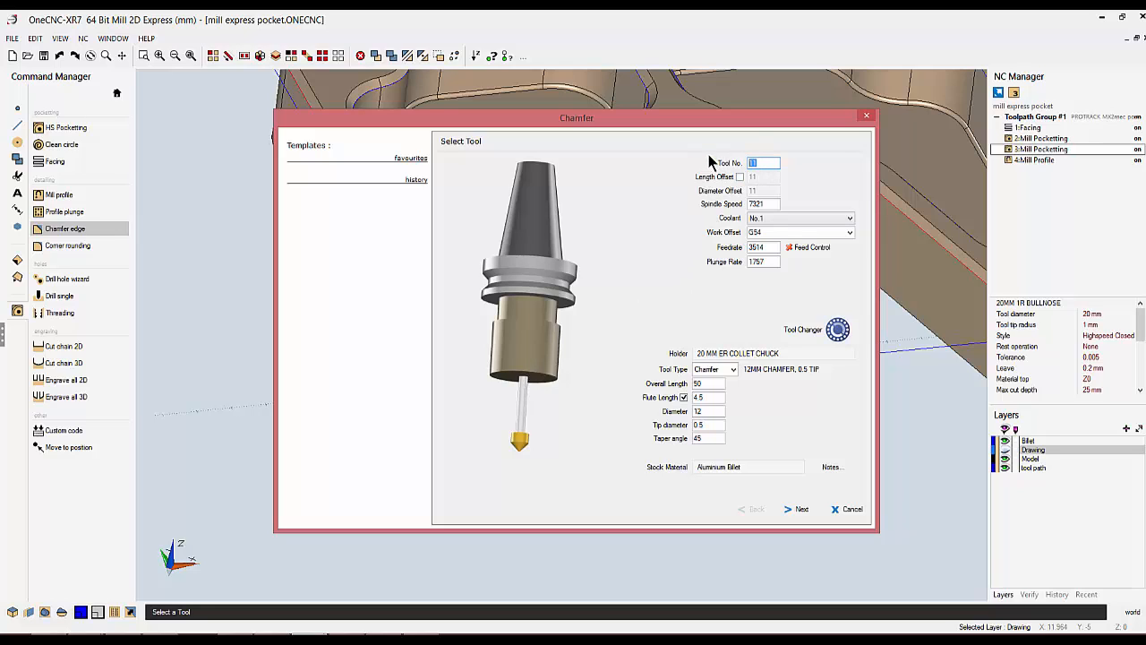
# Assign tool number 4 to the 12MM CHAMFER, 0.5 TIP tool and accept the default clearances.
pyautogui.write('4')
pyautogui.click(800, 509)
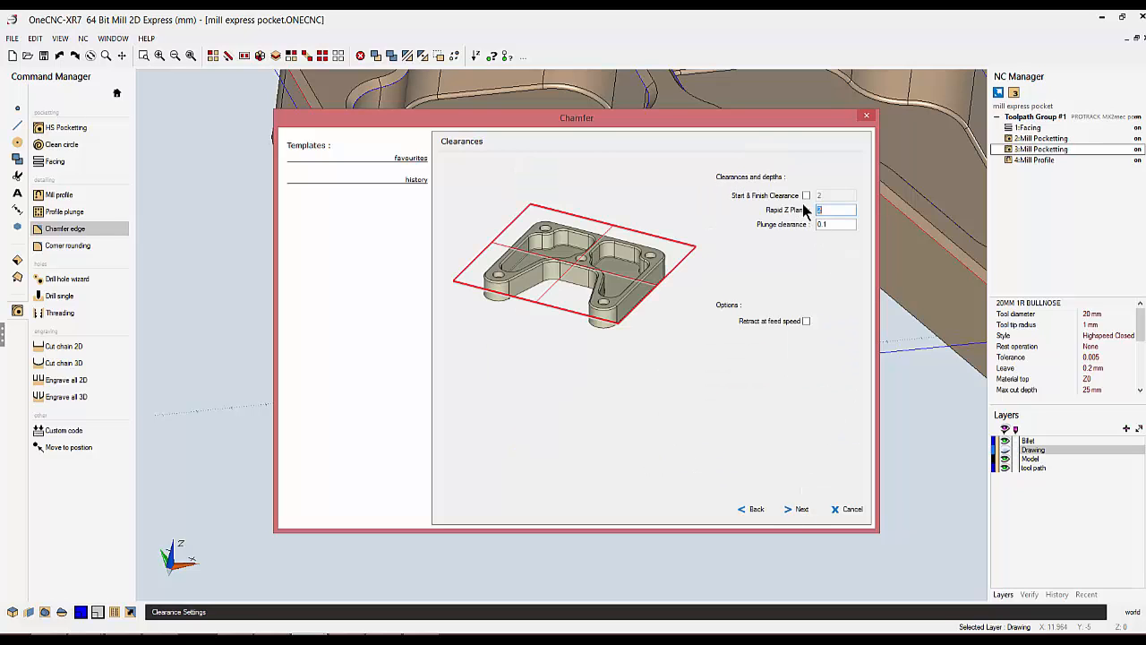
pyautogui.click(801, 509)
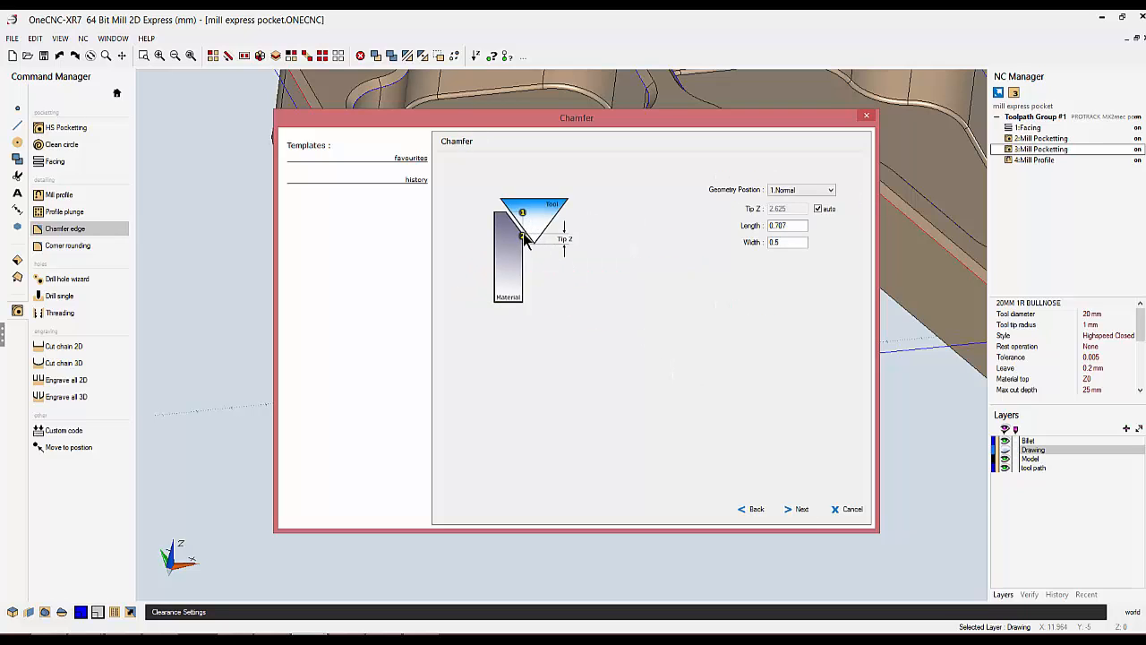
# Set the chamfer's geometry position to 2.Bottom and replace the automatic Tip Z with a manual value of 1 mm.
pyautogui.moveTo(531, 122); pyautogui.dragTo(729, 194)
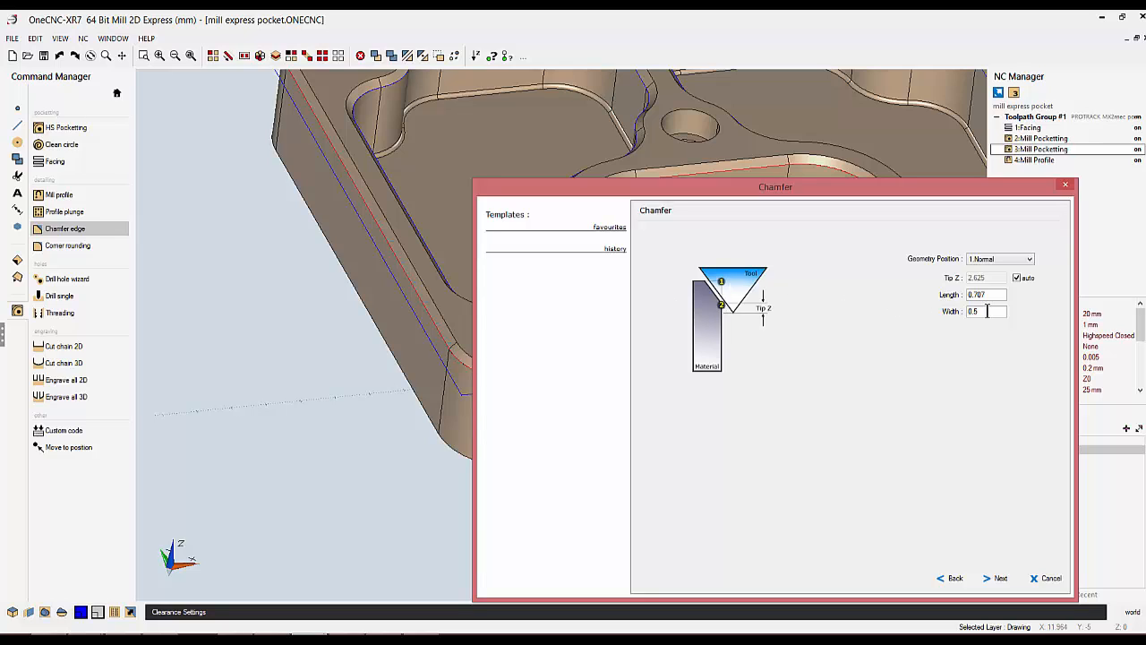
pyautogui.doubleClick(987, 311)
pyautogui.moveTo(701, 184); pyautogui.dragTo(558, 130)
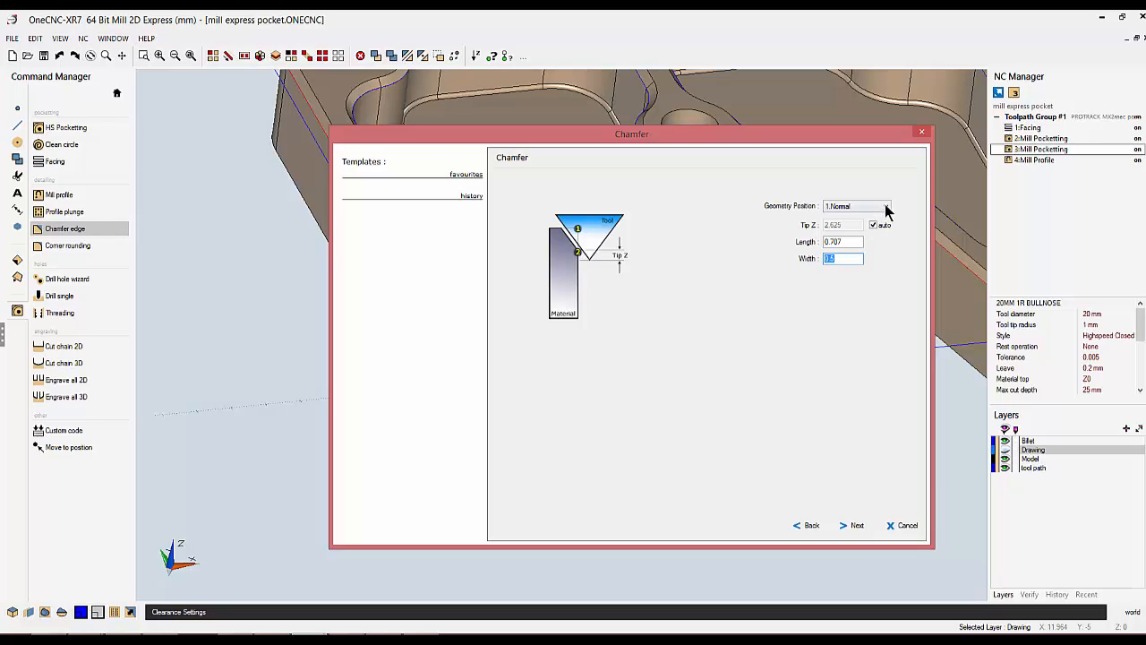
pyautogui.click(886, 208)
pyautogui.click(856, 224)
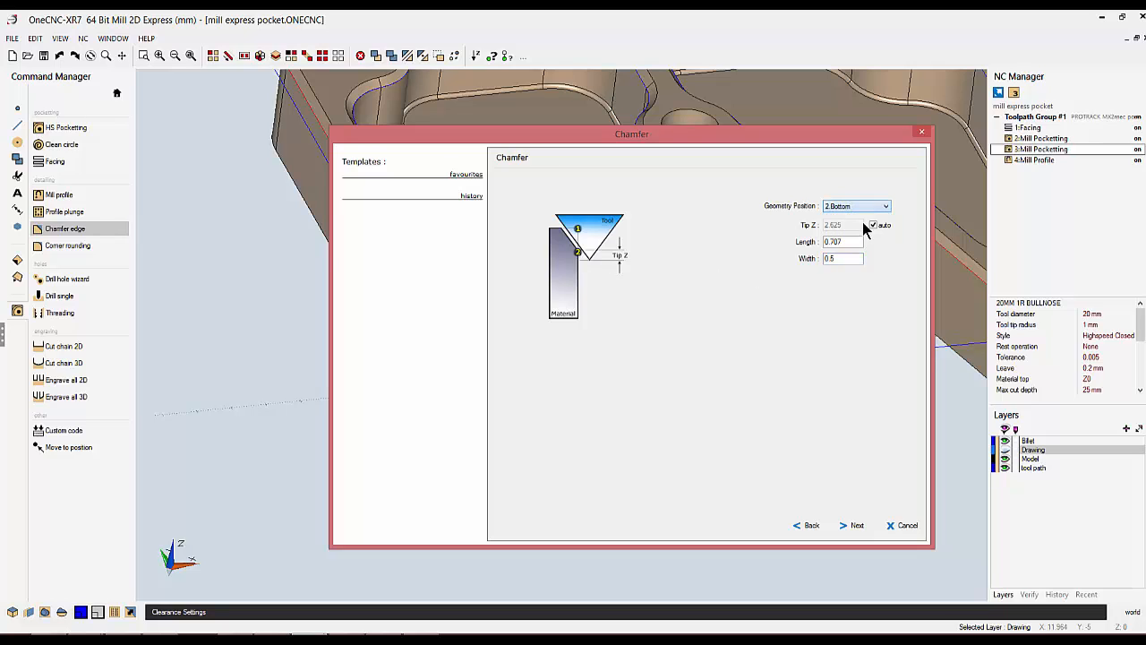
pyautogui.click(874, 226)
pyautogui.doubleClick(842, 224)
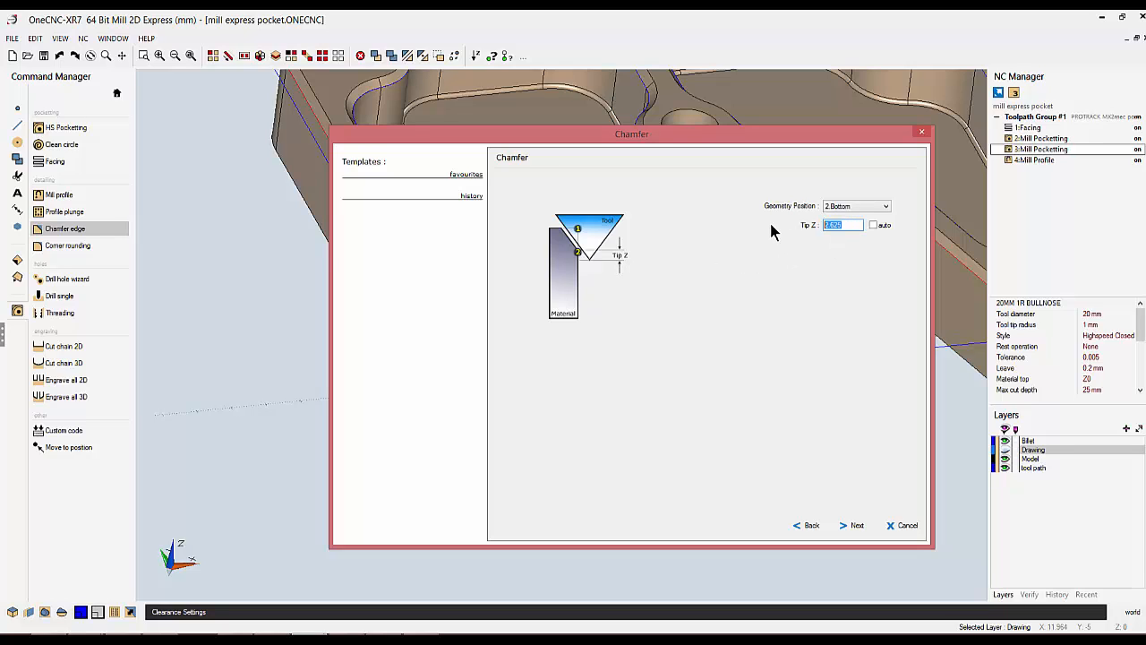
pyautogui.write('1')
pyautogui.click(850, 525)
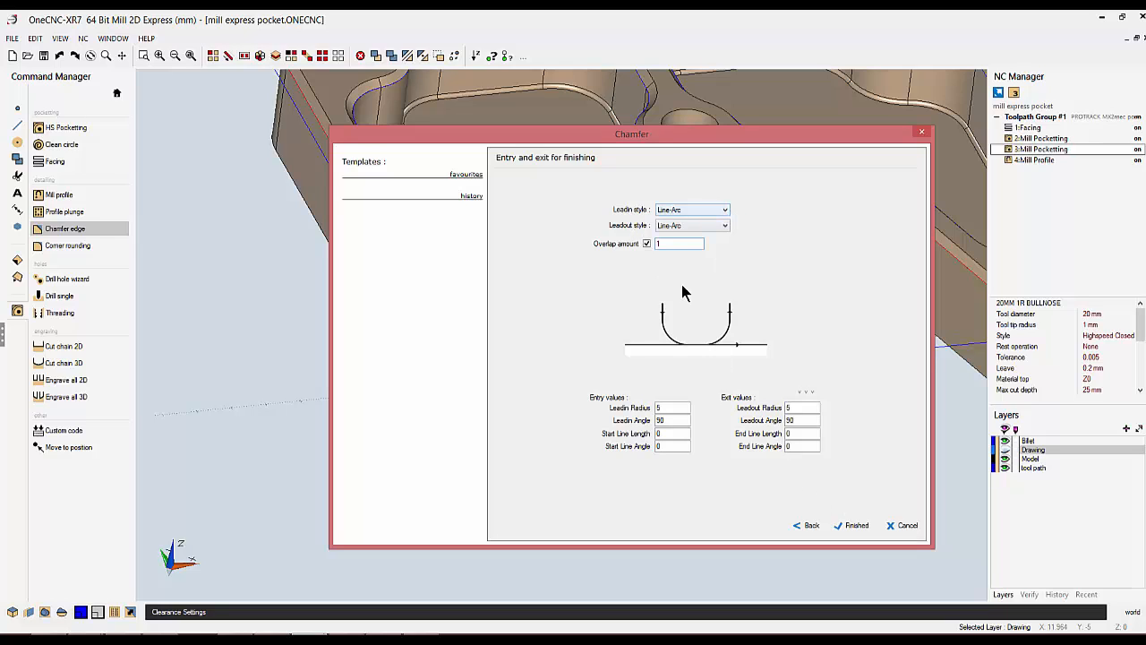
# Set the chamfer's lead-in radius to 3 mm and start line length to 2 mm, and generate the chamfer toolpath.
pyautogui.doubleClick(664, 408)
pyautogui.write('3')
pyautogui.doubleClick(651, 433)
pyautogui.write('2')
pyautogui.click(852, 525)
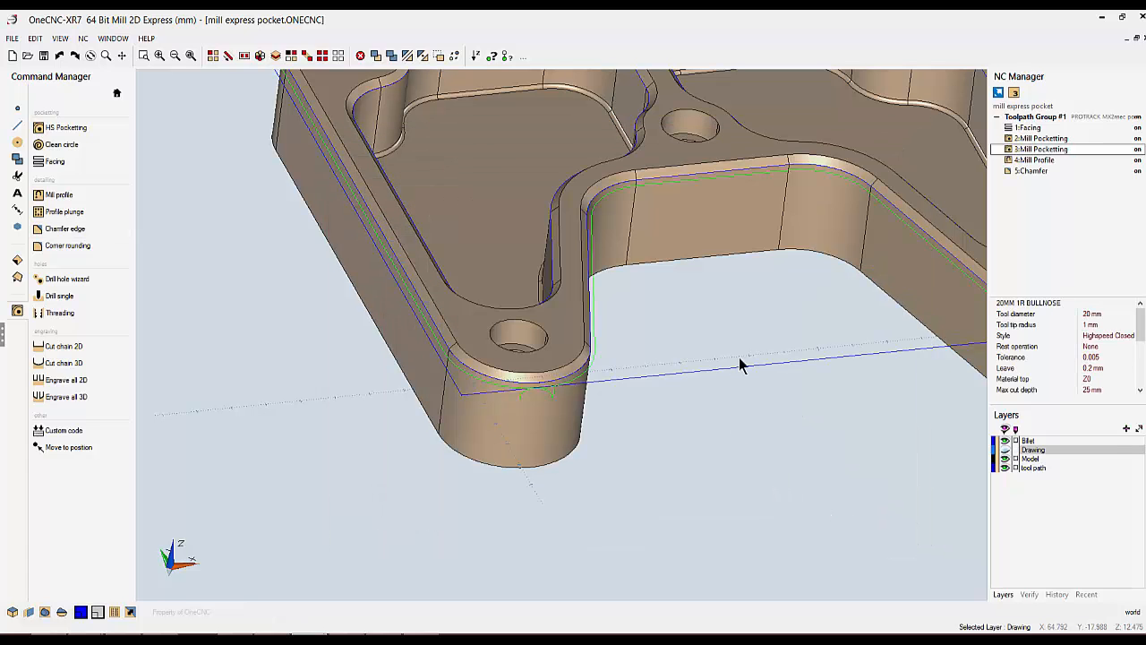
# Run hole feature recognition on the part with the Drill hole wizard, and move the feature list clear of the model.
pyautogui.scroll(-5, 730, 320)
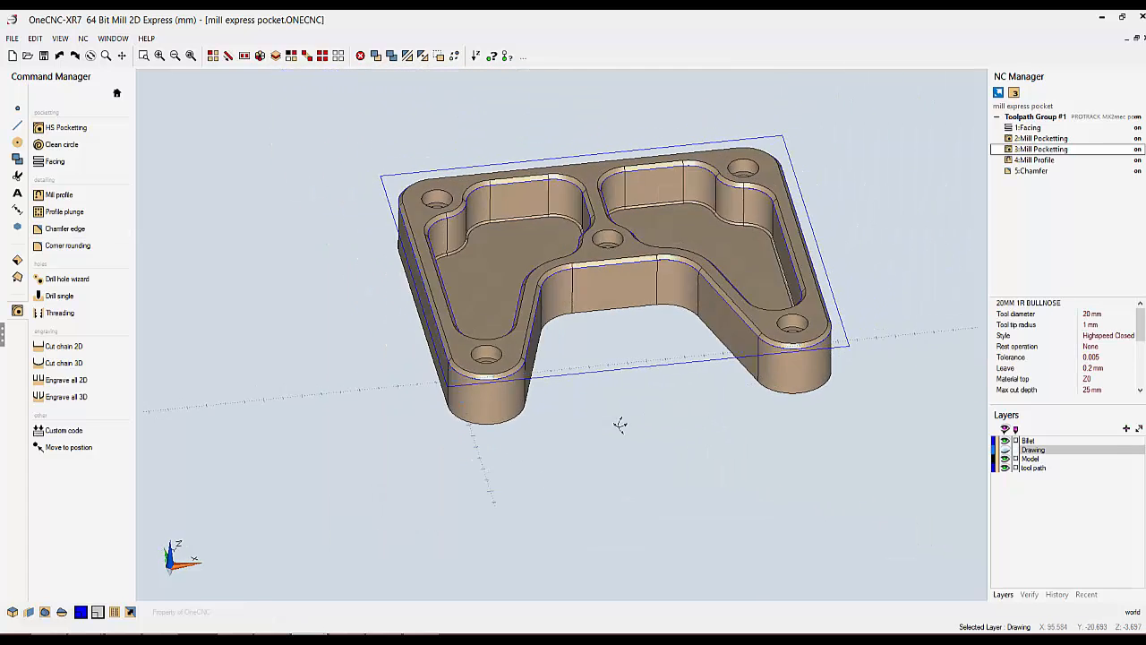
pyautogui.moveTo(619, 424); pyautogui.dragTo(655, 454, button='middle')
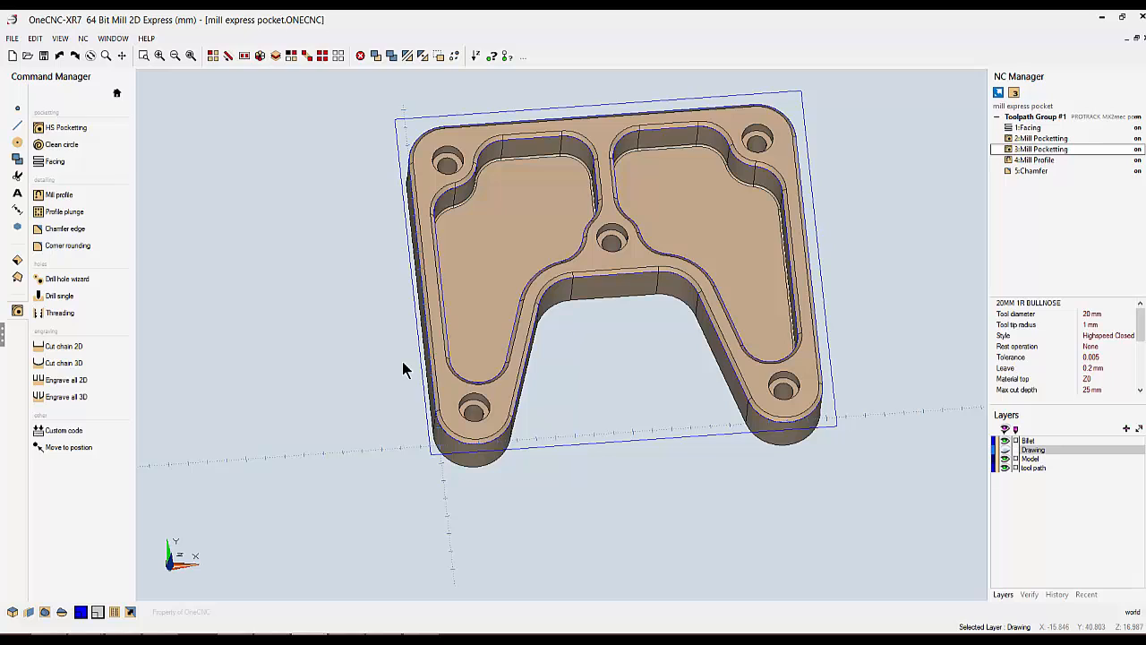
pyautogui.click(70, 282)
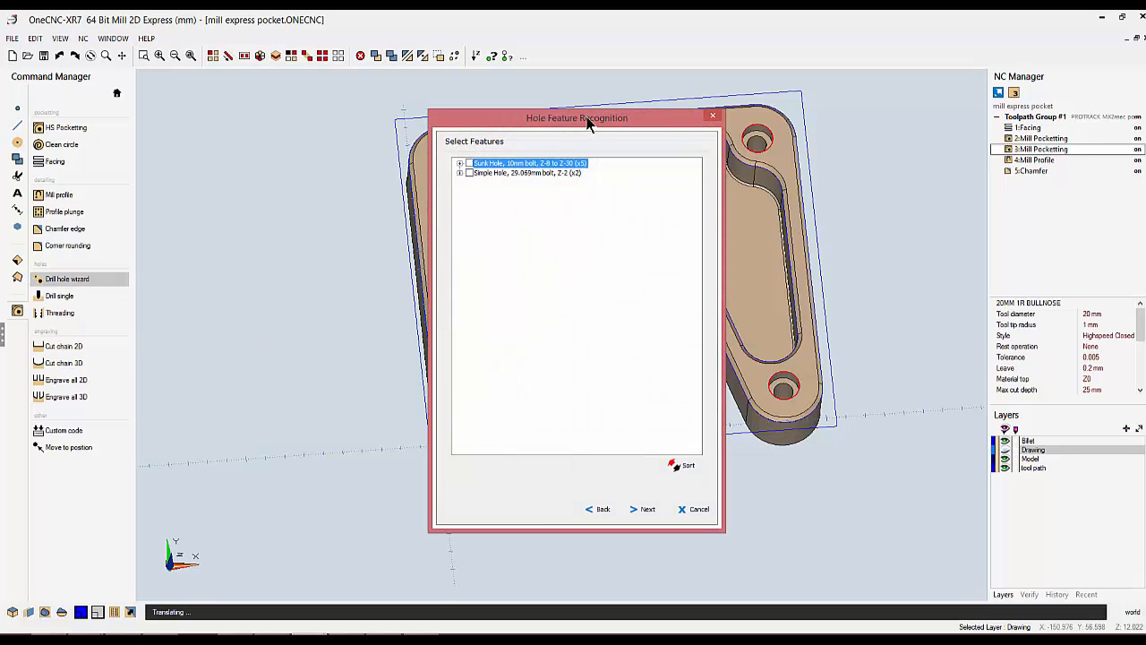
pyautogui.moveTo(587, 123); pyautogui.dragTo(255, 111)
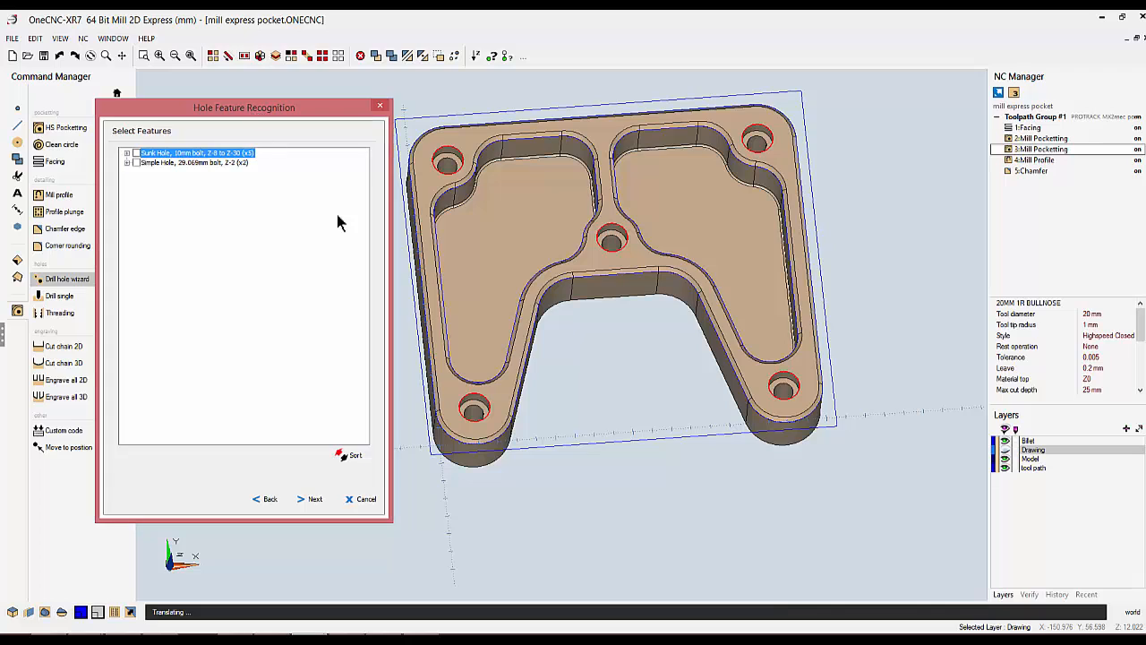
# Compare the recognised hole features on the part and choose only the Sunk Hole, 10mm bolt feature for machining.
pyautogui.click(161, 162)
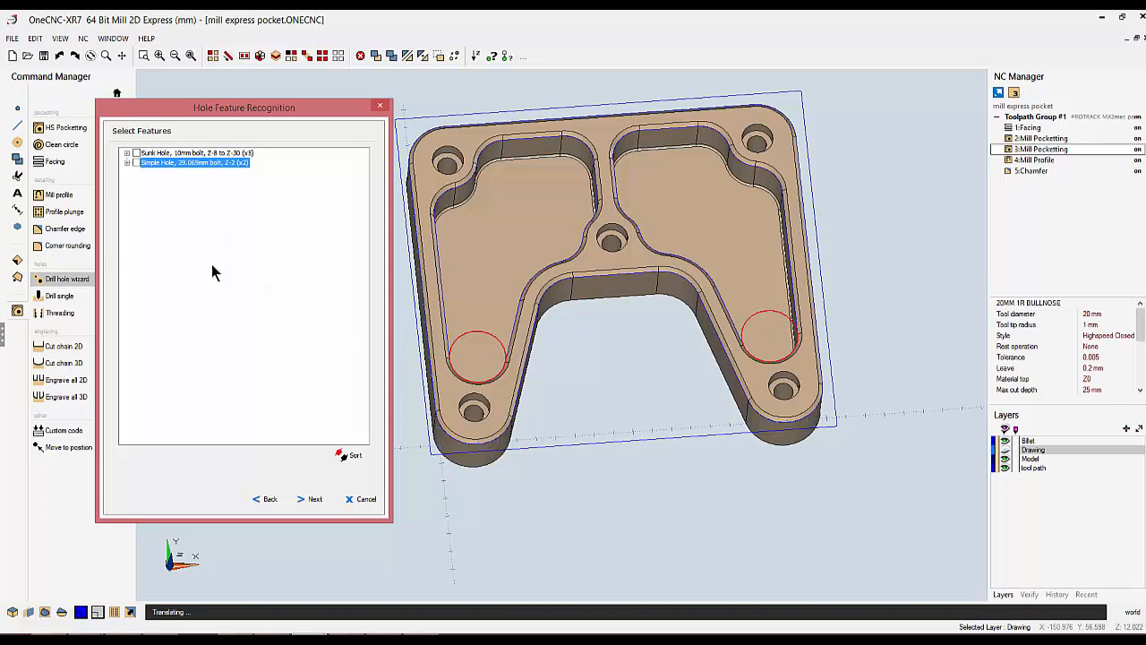
pyautogui.click(159, 154)
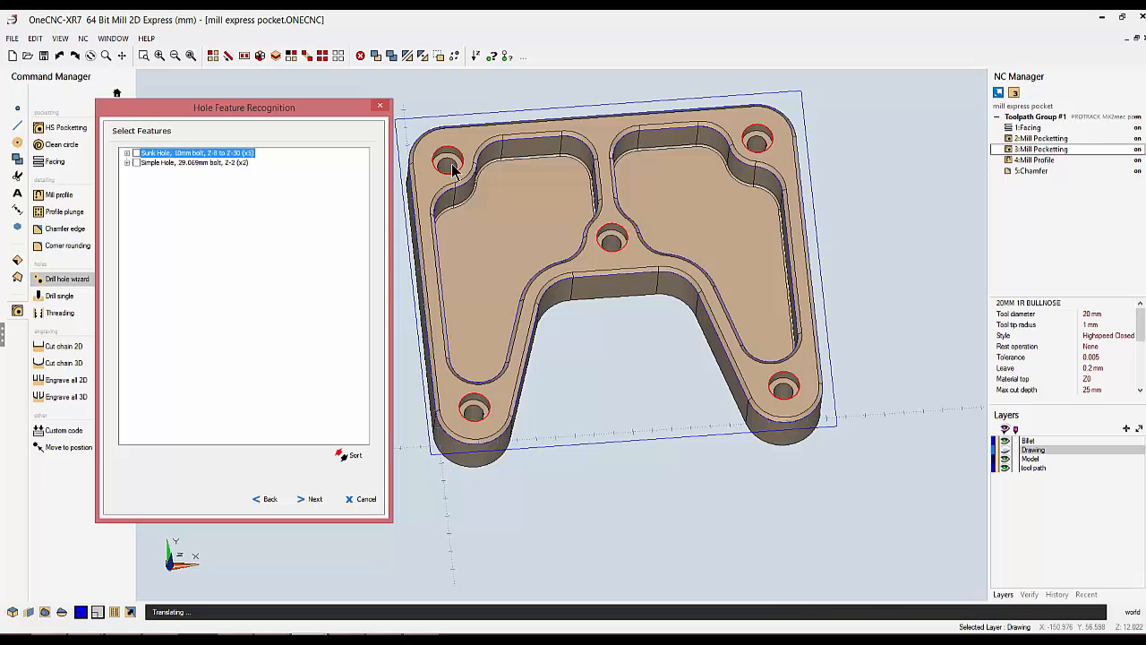
pyautogui.click(136, 154)
pyautogui.click(306, 498)
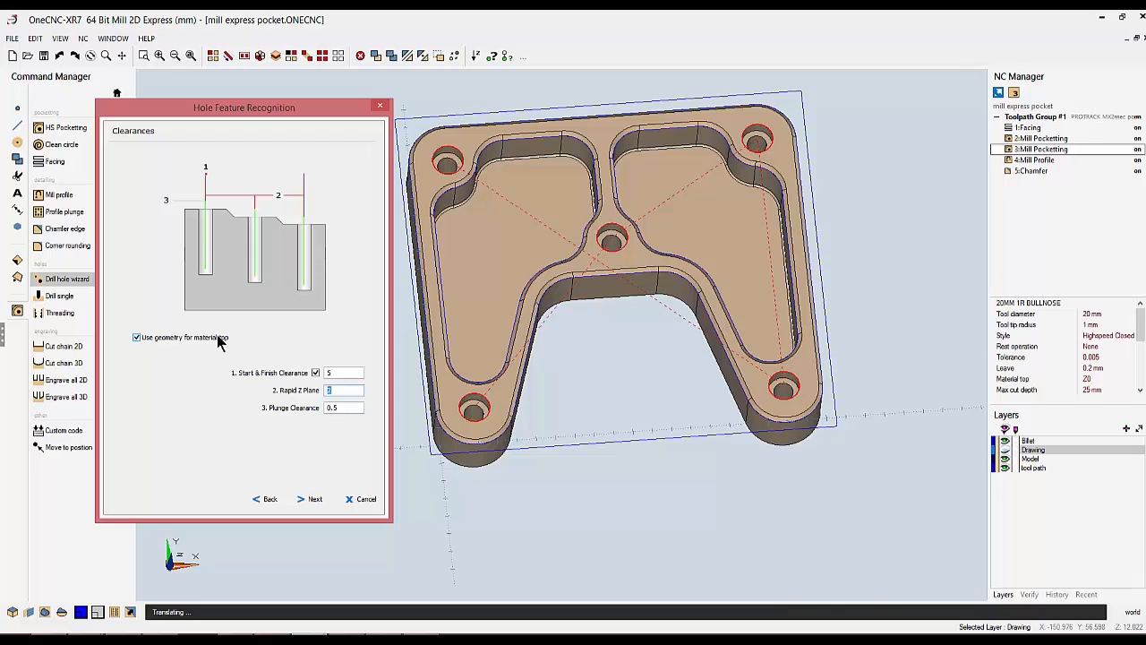
# Turn off using geometry for the material top and set the Material Top to 0, keeping the default clearances.
pyautogui.click(136, 337)
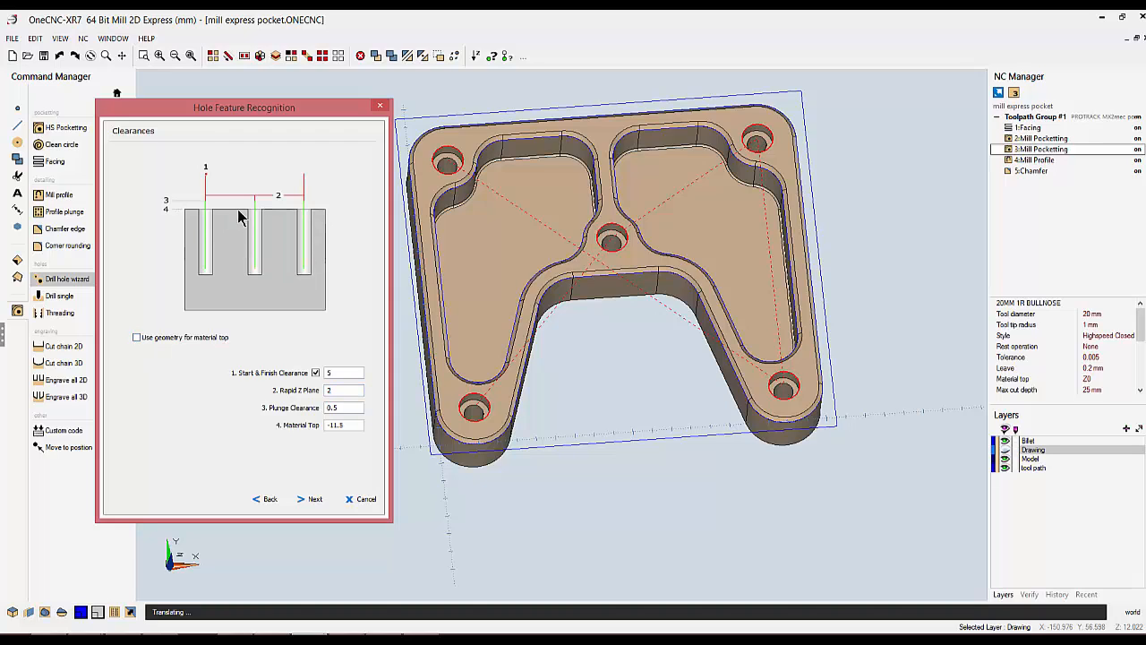
pyautogui.doubleClick(339, 373)
pyautogui.doubleClick(329, 391)
pyautogui.doubleClick(339, 408)
pyautogui.doubleClick(341, 424)
pyautogui.write('0')
pyautogui.click(315, 499)
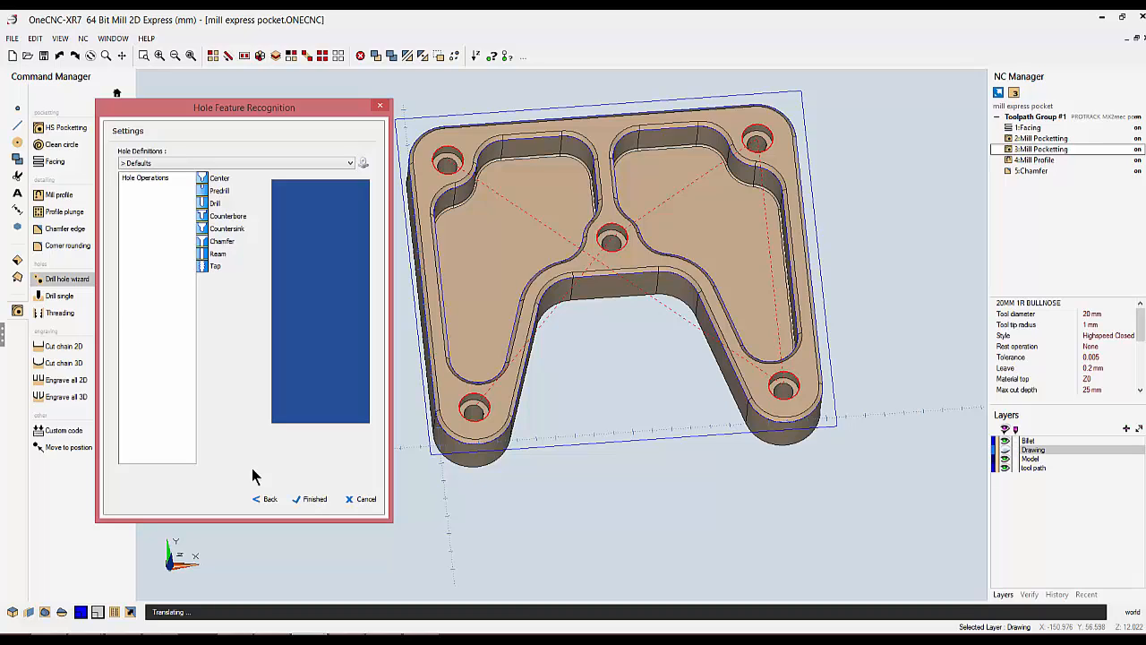
# Add a center drill operation to the sunk holes and accept the 8MM SPOT DRILL as its tool.
pyautogui.doubleClick(221, 180)
pyautogui.doubleClick(145, 188)
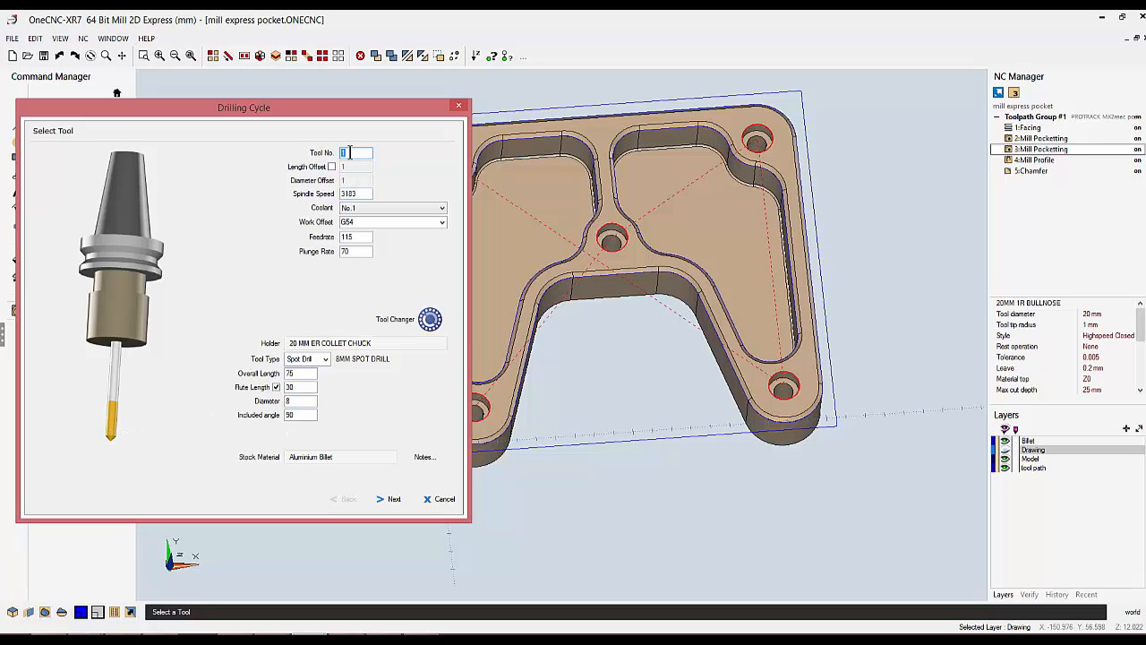
pyautogui.click(392, 498)
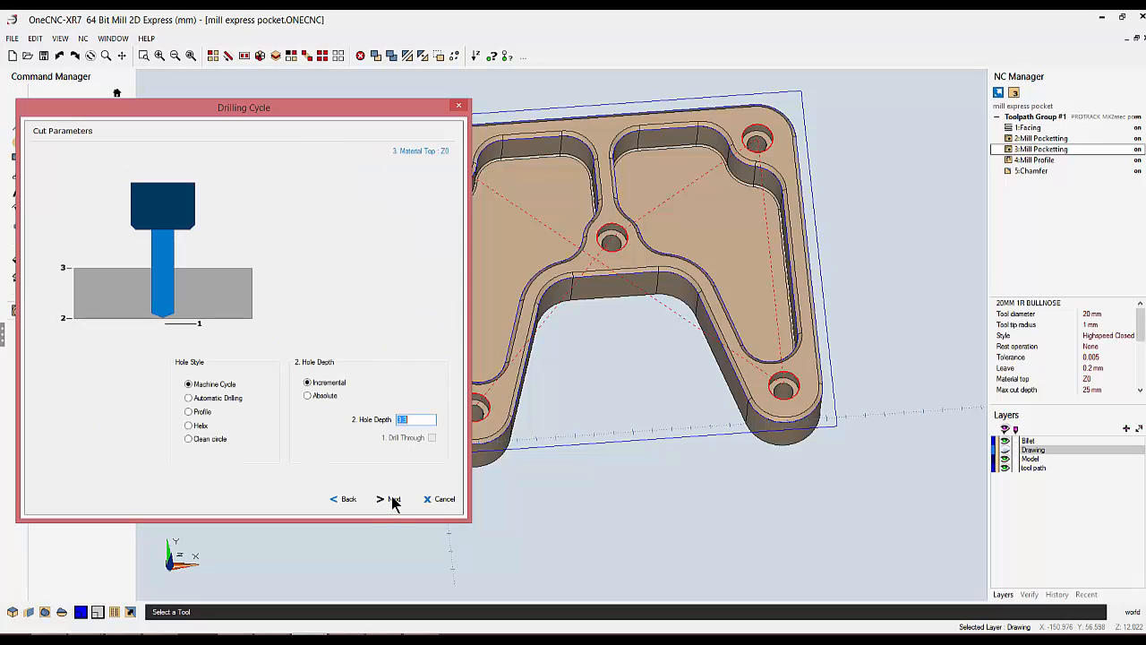
# Set the center drill's hole style to Machine Cycle and its depth to Absolute with a Final Z of -3.
pyautogui.click(188, 385)
pyautogui.click(189, 398)
pyautogui.click(189, 385)
pyautogui.click(308, 396)
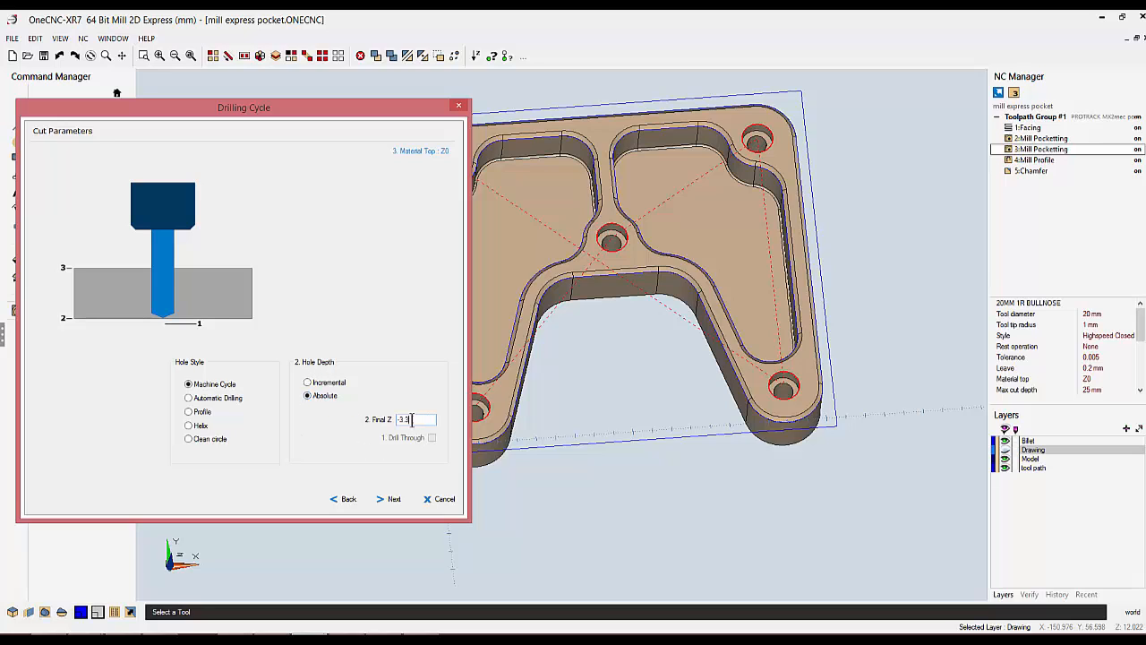
pyautogui.moveTo(414, 419); pyautogui.dragTo(364, 420)
pyautogui.write('-3')
pyautogui.click(393, 499)
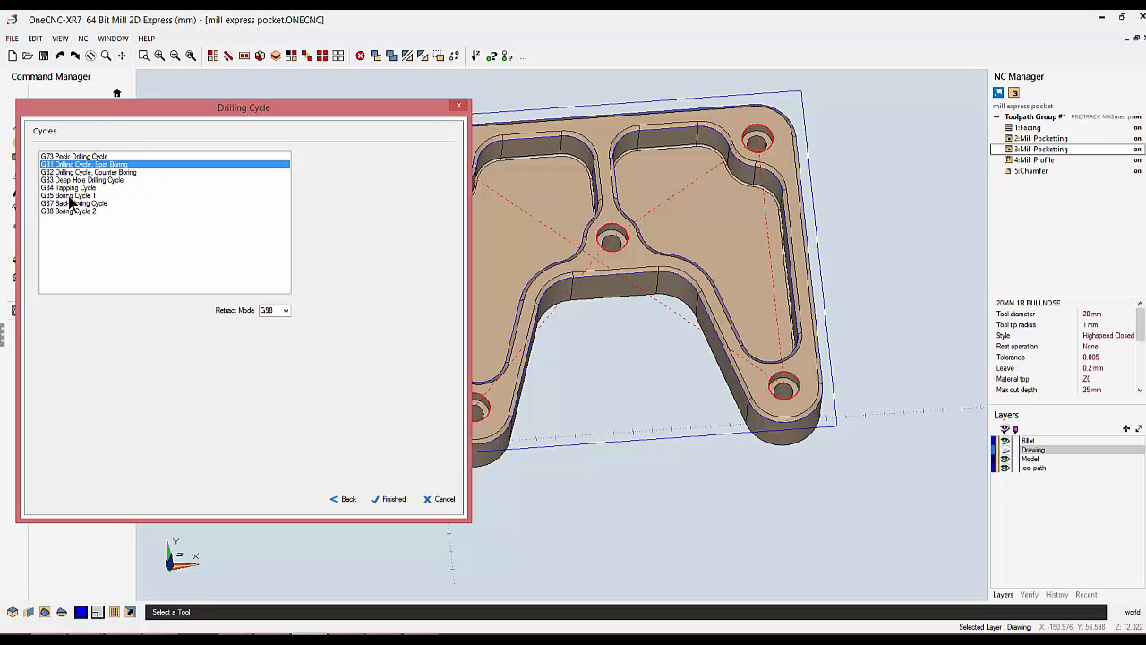
# Finish the center drill with the G81 Drilling Cycle, Spot Boring, and retract mode G98.
pyautogui.click(285, 311)
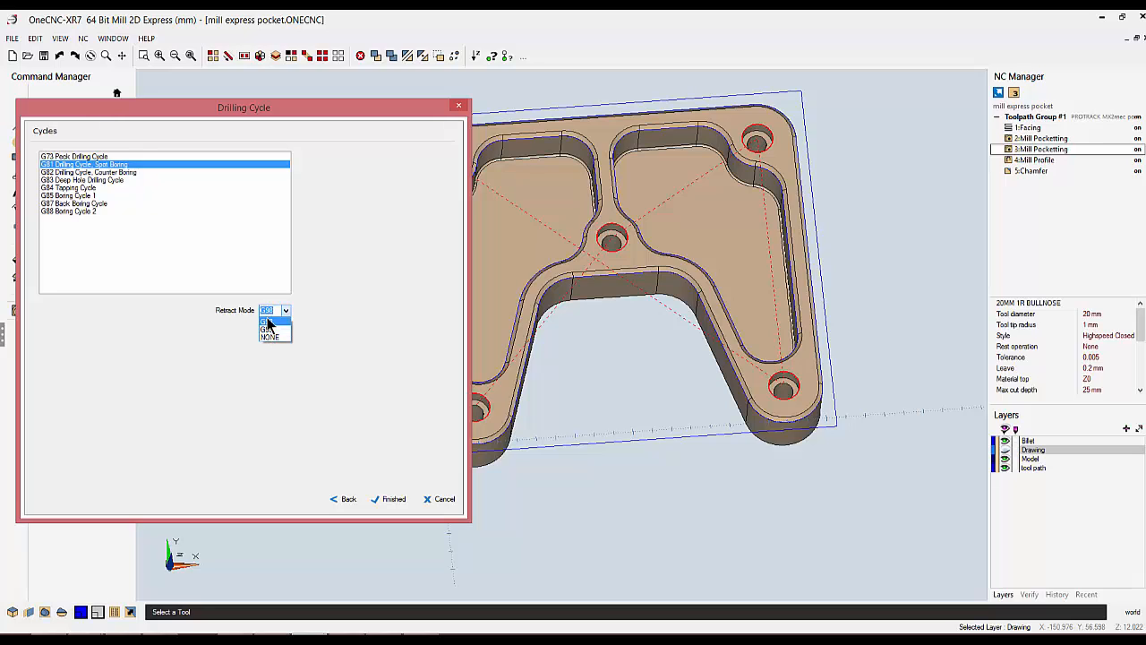
pyautogui.click(269, 330)
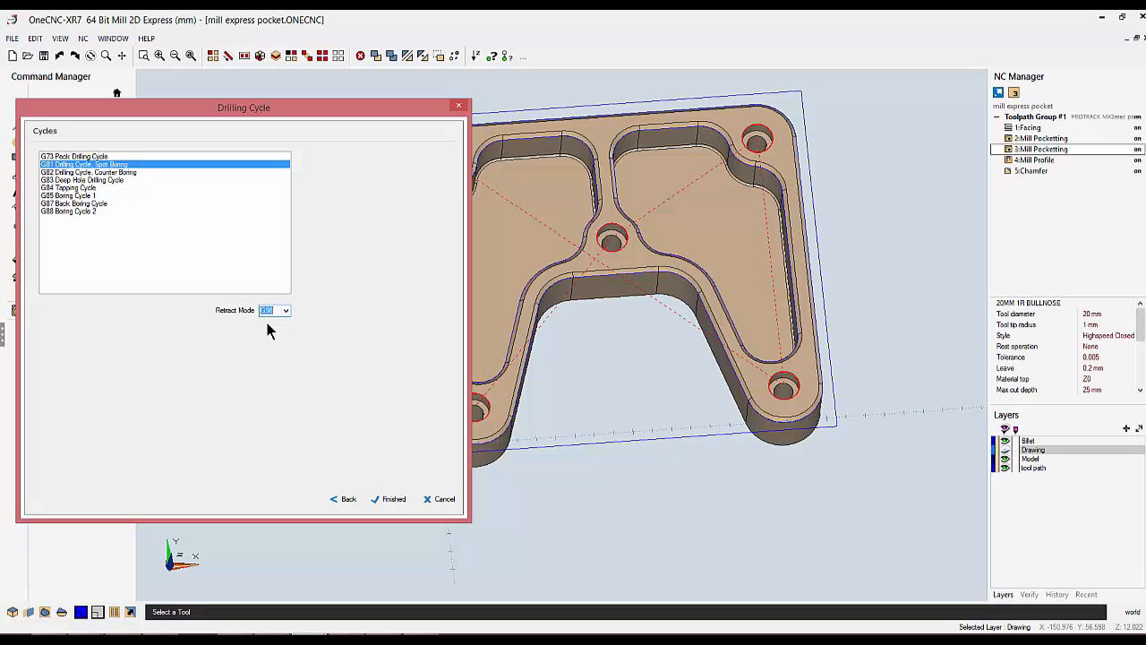
pyautogui.click(392, 498)
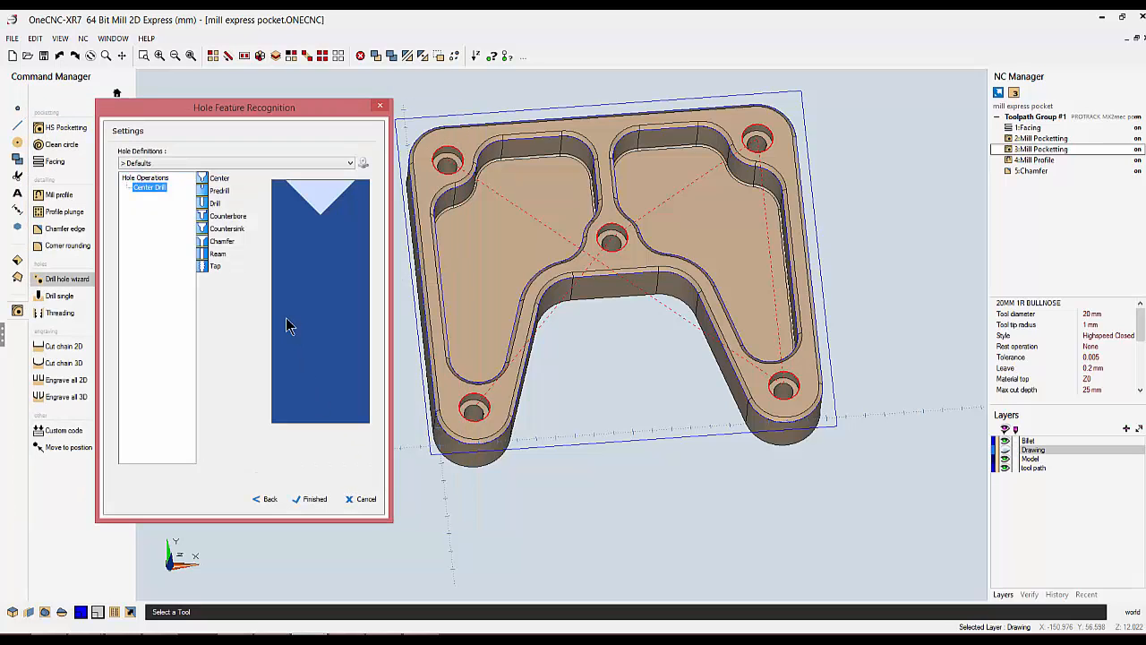
# Add a drill operation using the 10 MM DRILL from the tool library and assign it tool number 6.
pyautogui.moveTo(215, 206); pyautogui.dragTo(138, 194)
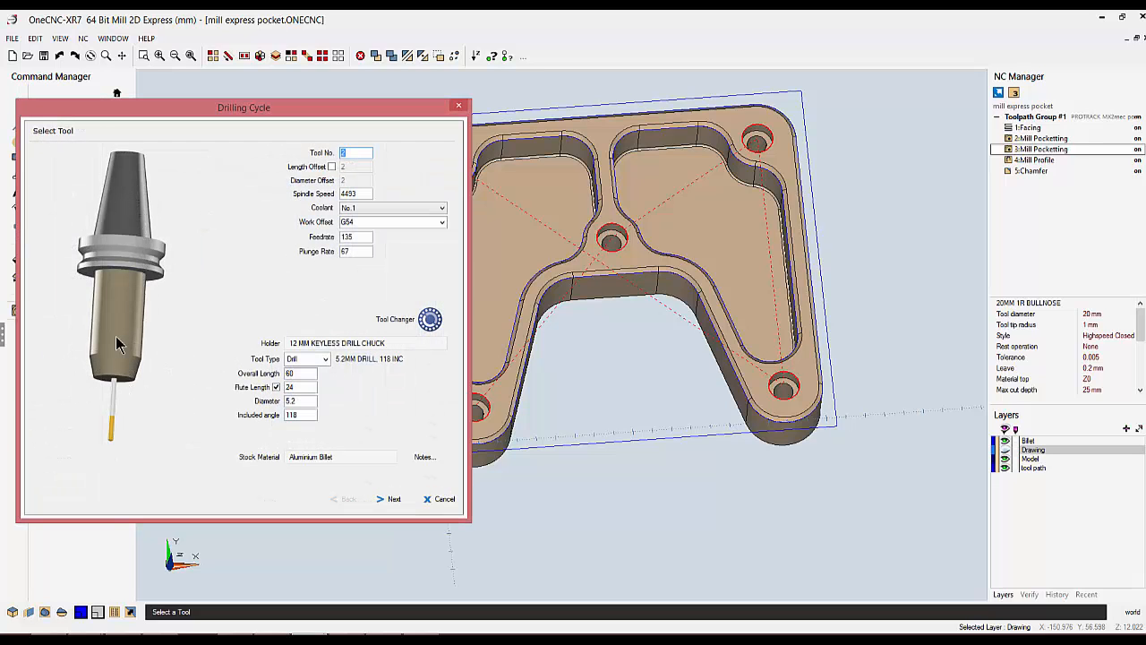
pyautogui.click(116, 339)
pyautogui.click(333, 146)
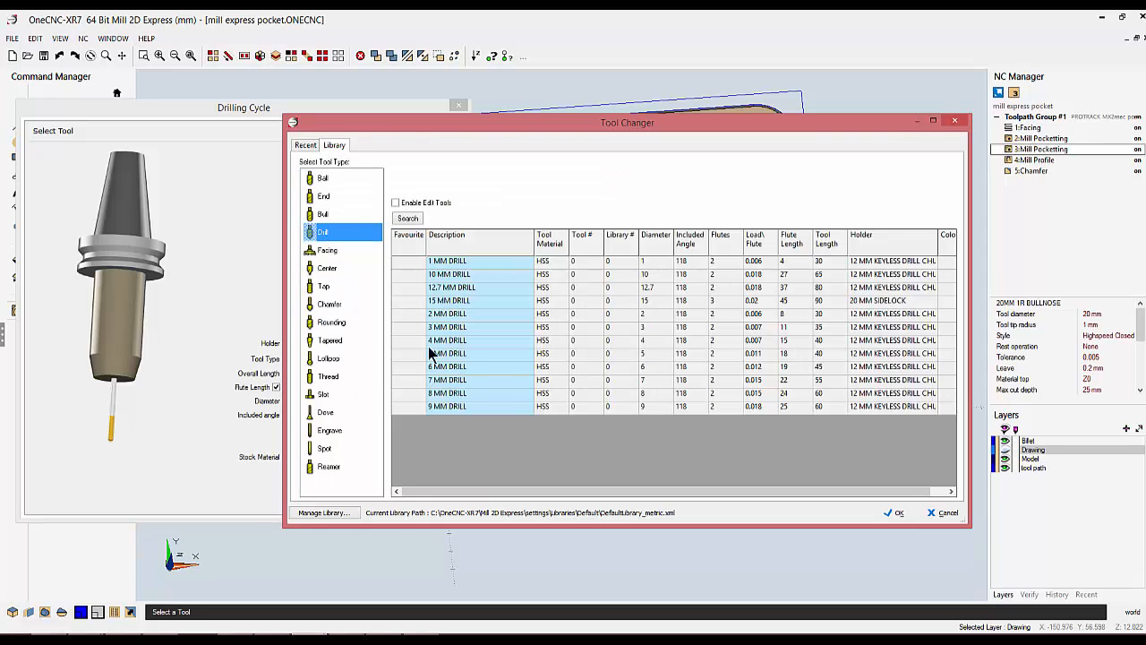
pyautogui.click(453, 275)
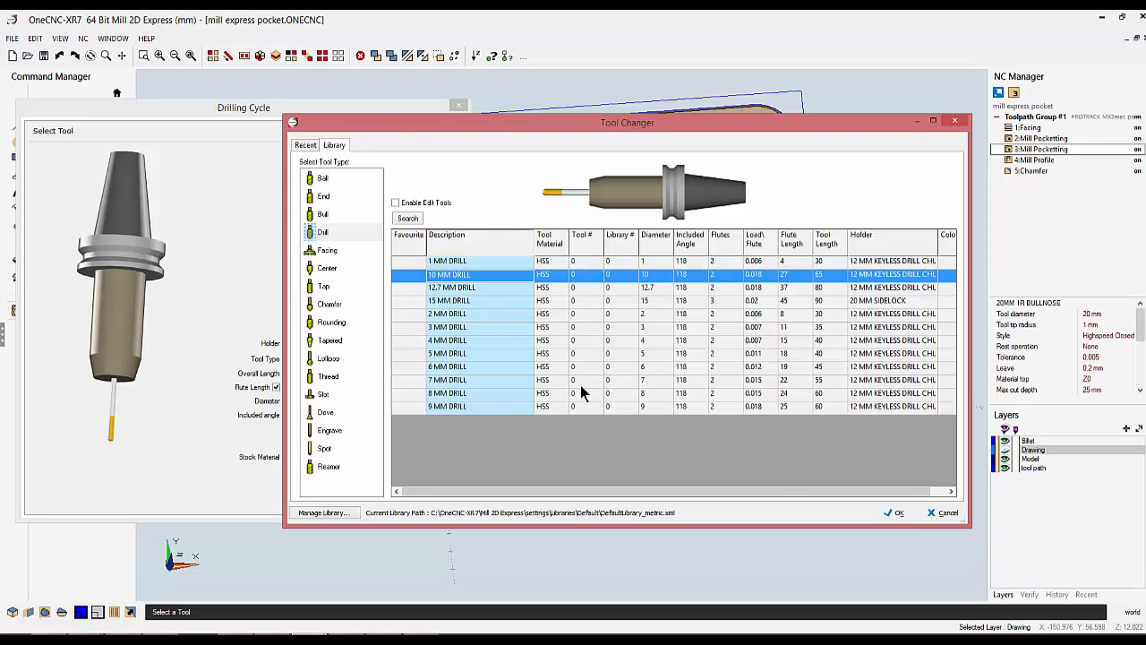
pyautogui.click(896, 513)
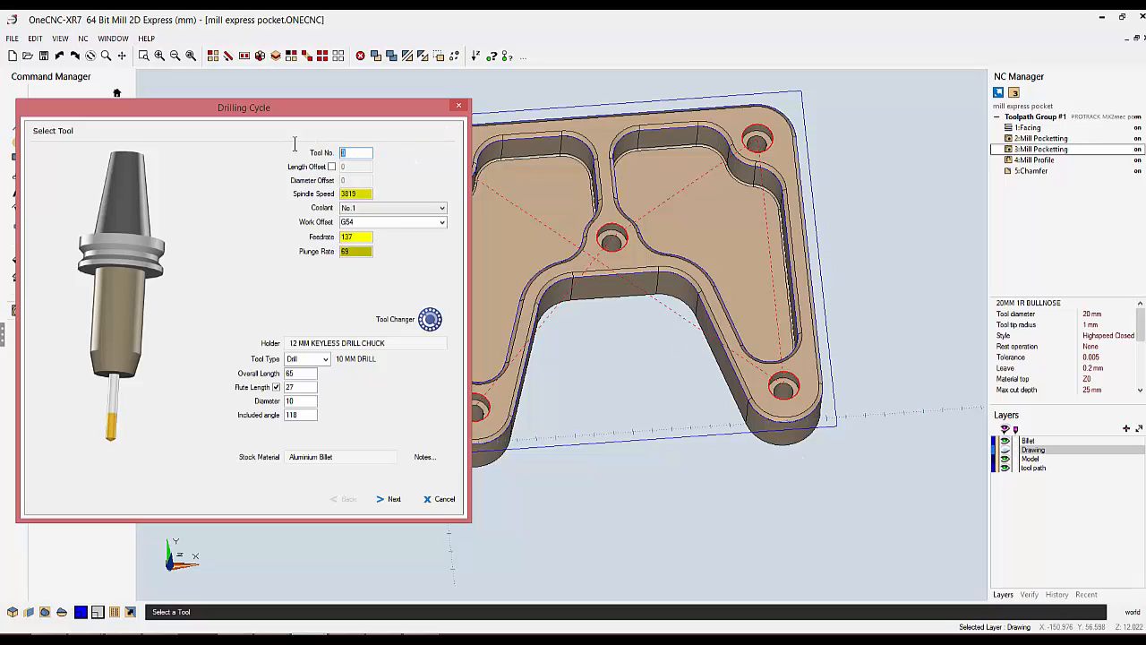
pyautogui.write('6')
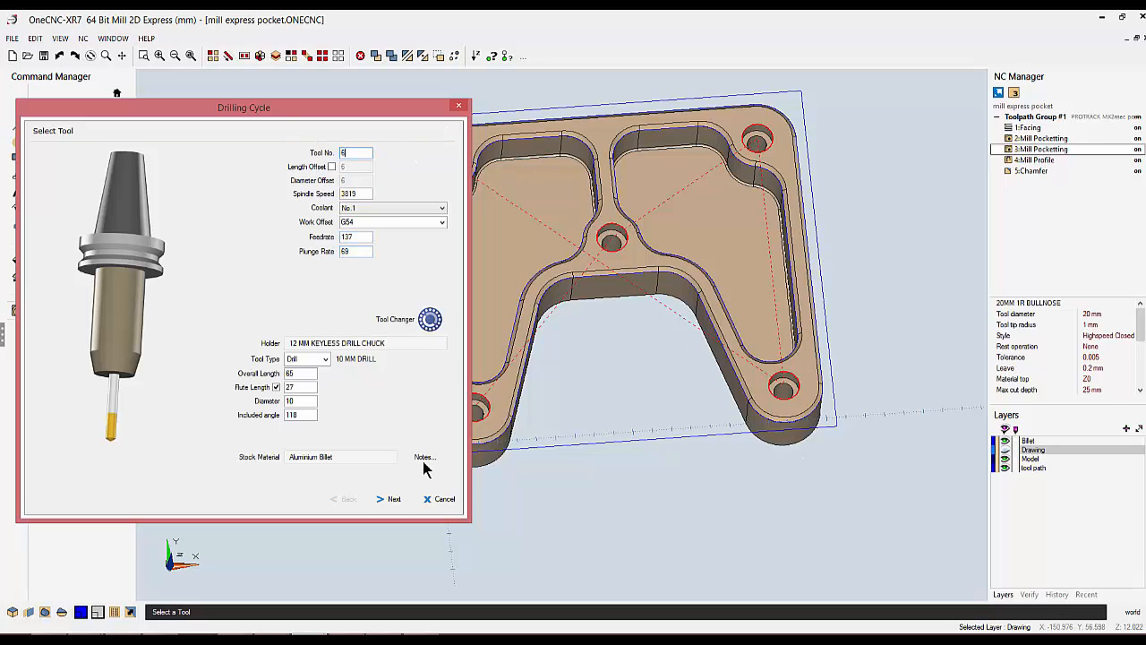
pyautogui.click(390, 498)
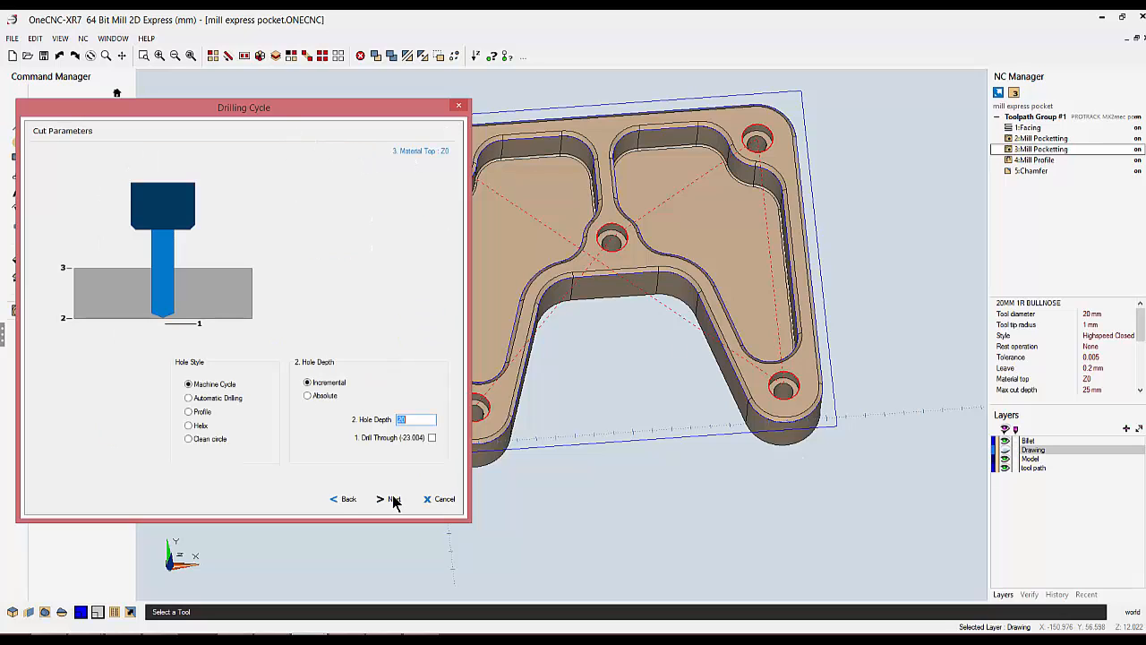
# Set the drill to Machine Cycle with an absolute Final Z of -35 and enable Drill Through.
pyautogui.click(189, 384)
pyautogui.click(307, 396)
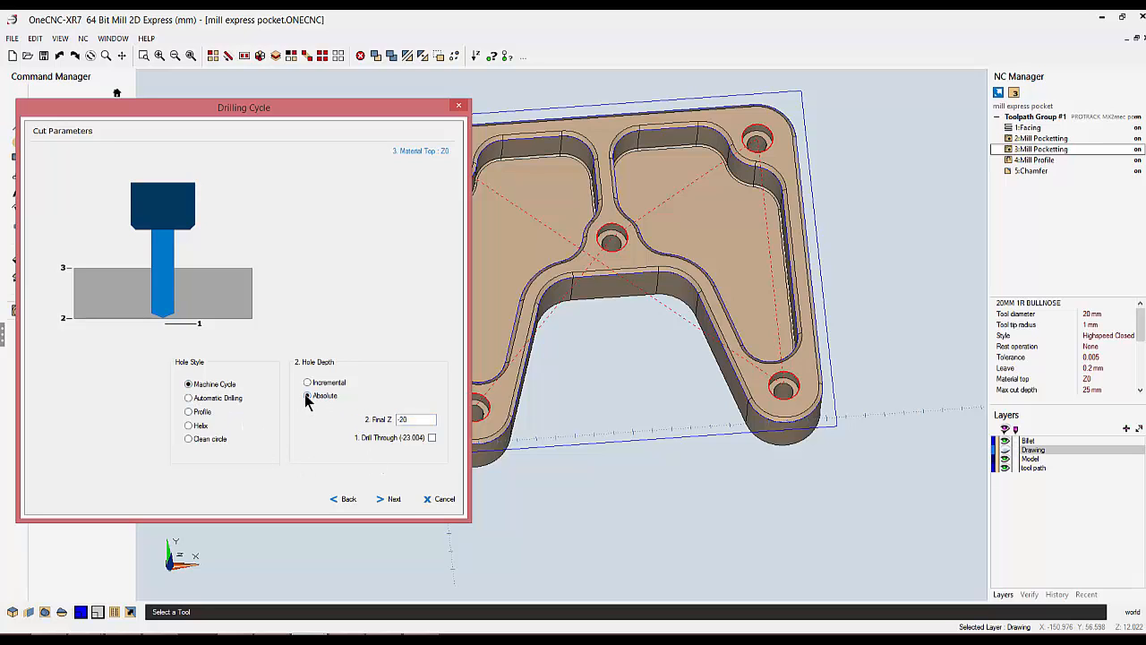
pyautogui.doubleClick(399, 419)
pyautogui.press('BackSpace')
pyautogui.write('-35')
pyautogui.click(431, 438)
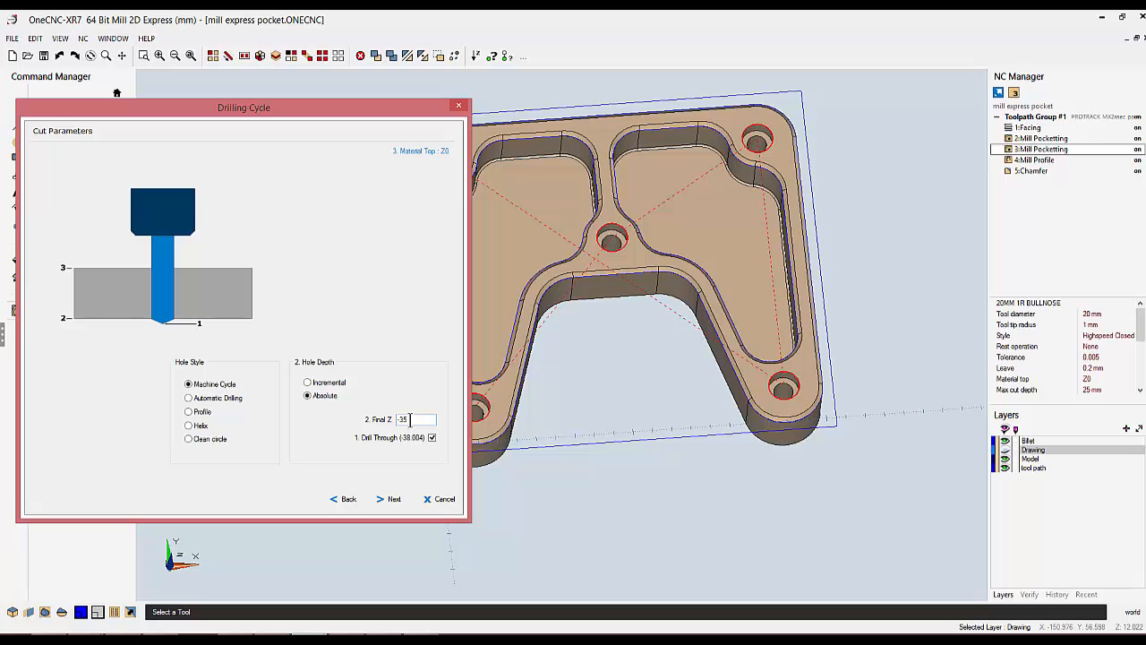
pyautogui.click(392, 500)
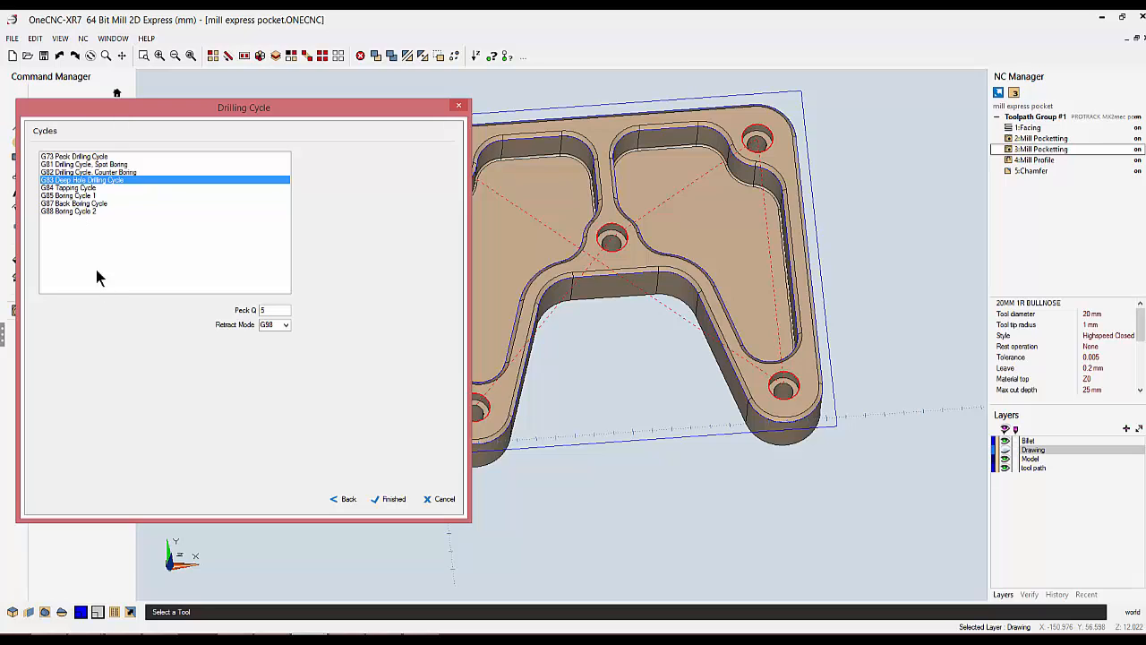
# Set Peck Q to 6 for the G83 Deep Hole Drilling Cycle and finish the drill operation.
pyautogui.moveTo(285, 310); pyautogui.dragTo(231, 309)
pyautogui.write('6')
pyautogui.click(389, 500)
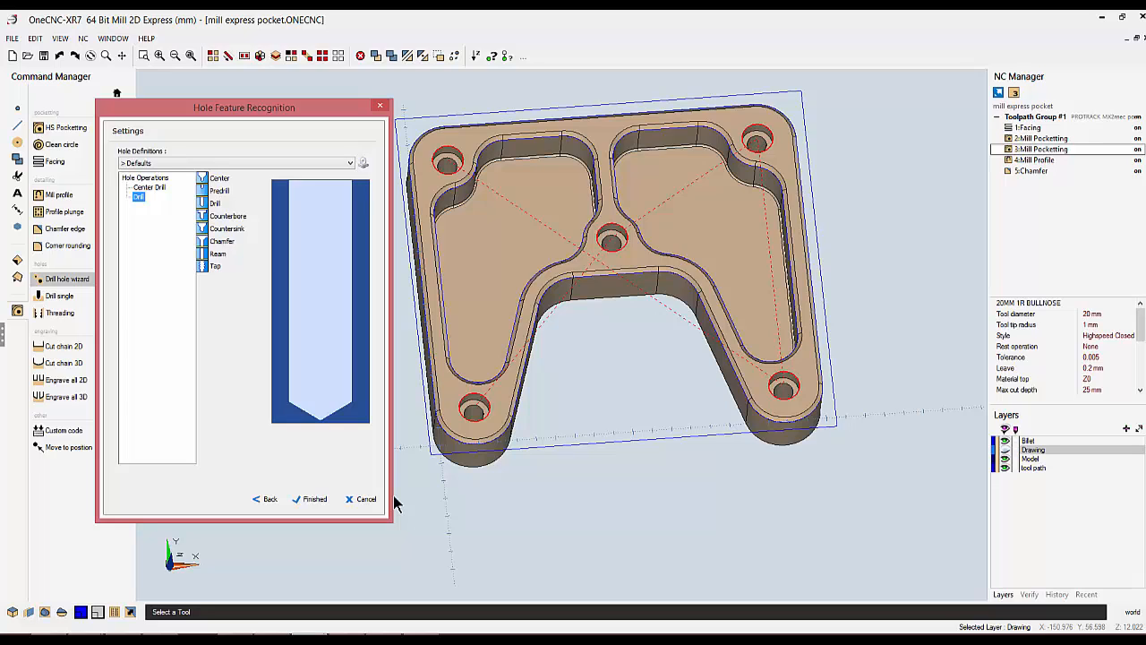
# Add a counterbore operation with a 12 mm diameter end mill assigned to tool number 7.
pyautogui.click(236, 218)
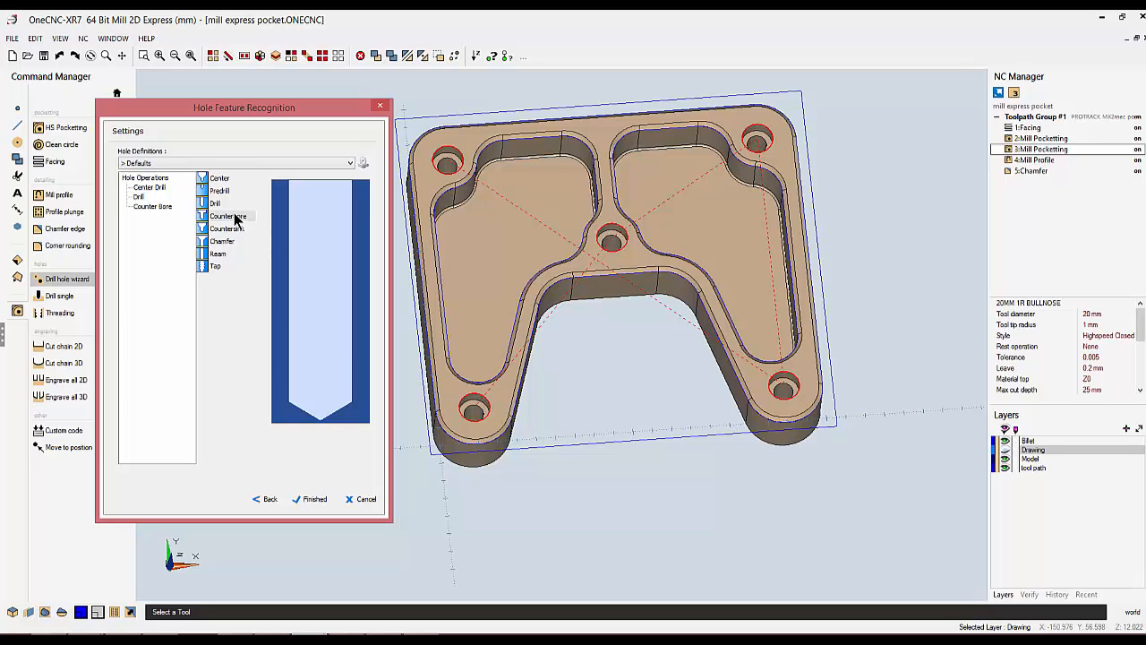
pyautogui.click(141, 208)
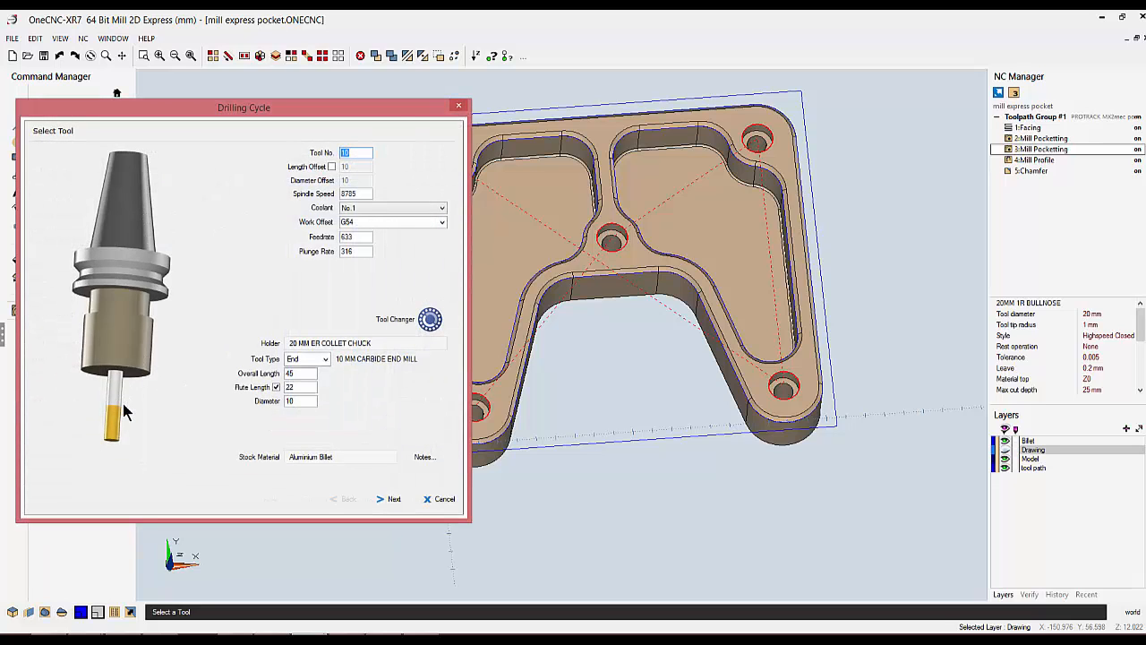
pyautogui.doubleClick(298, 400)
pyautogui.write('12')
pyautogui.doubleClick(352, 152)
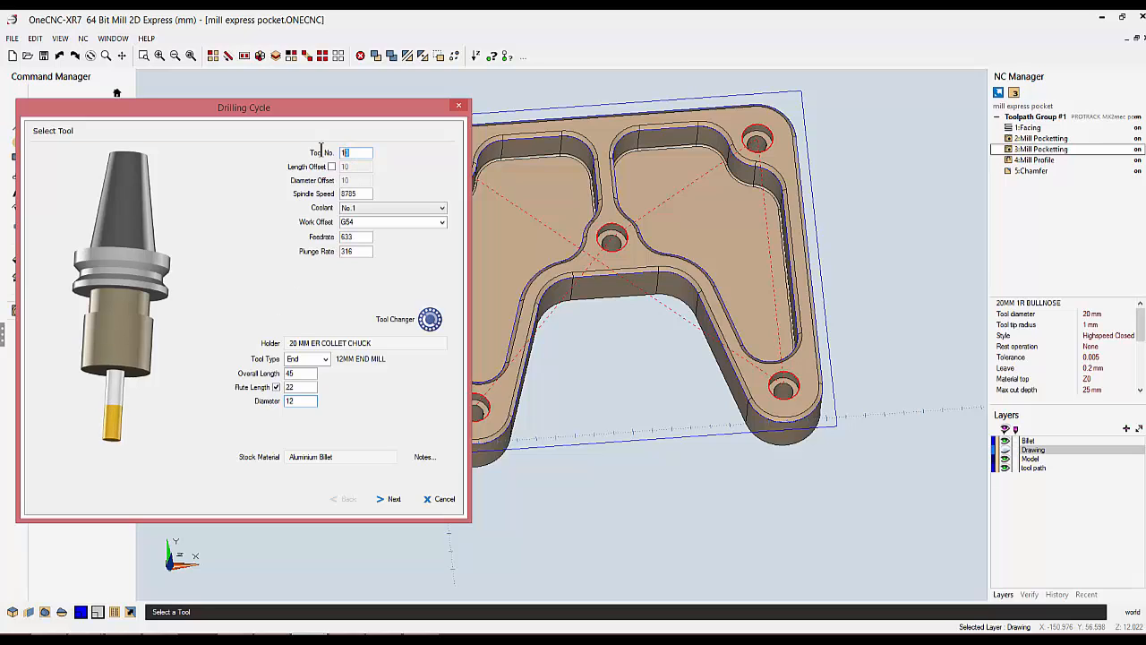
pyautogui.write('7')
pyautogui.click(392, 499)
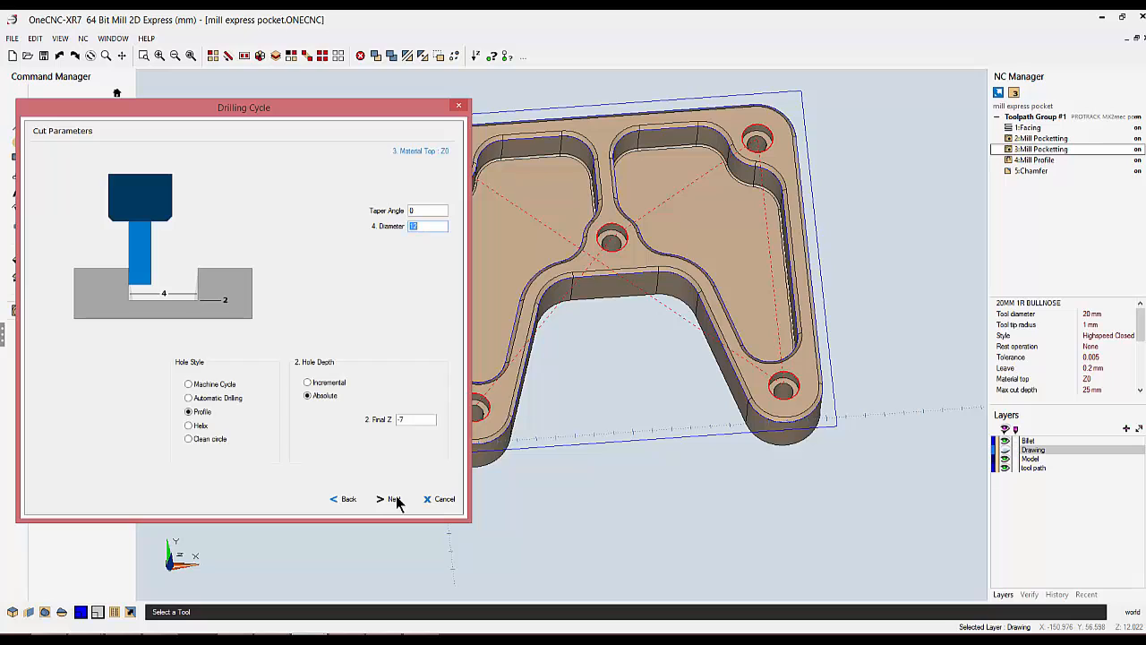
# Set the counterbore's hole style to Helix with a diameter of 16 and an absolute Final Z of -8.
pyautogui.click(193, 428)
pyautogui.doubleClick(423, 227)
pyautogui.write('16')
pyautogui.doubleClick(419, 419)
pyautogui.write('-8')
pyautogui.click(391, 499)
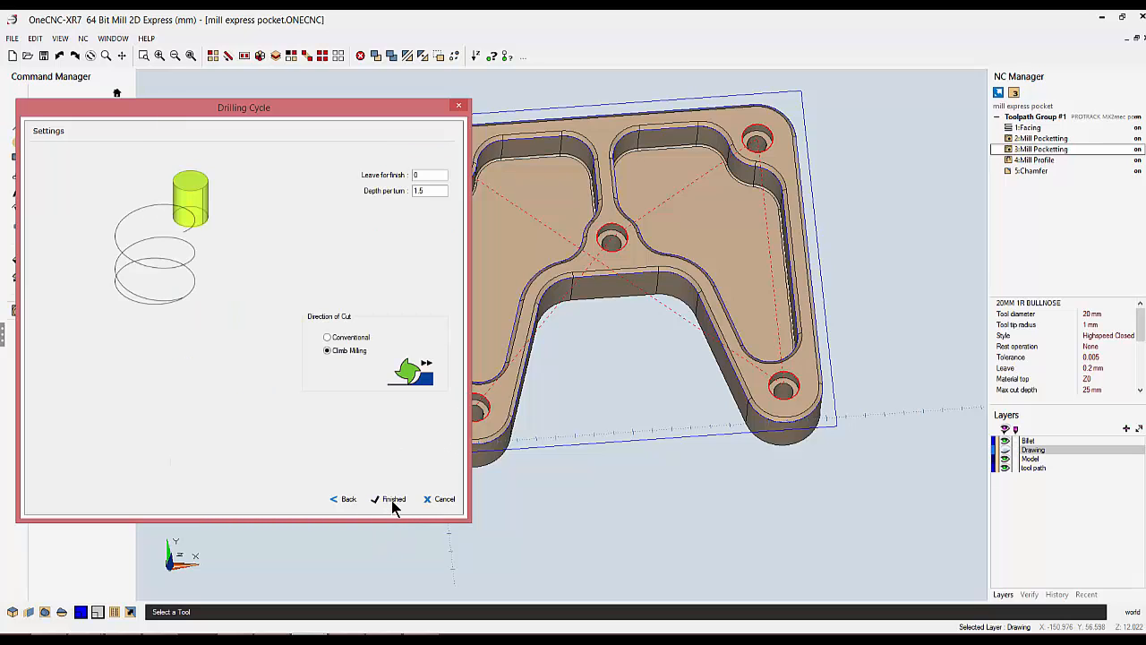
# Set the counterbore helix's depth per turn to 1 with nothing left for finish, and complete the operation.
pyautogui.doubleClick(417, 174)
pyautogui.doubleClick(423, 191)
pyautogui.write('1')
pyautogui.click(390, 499)
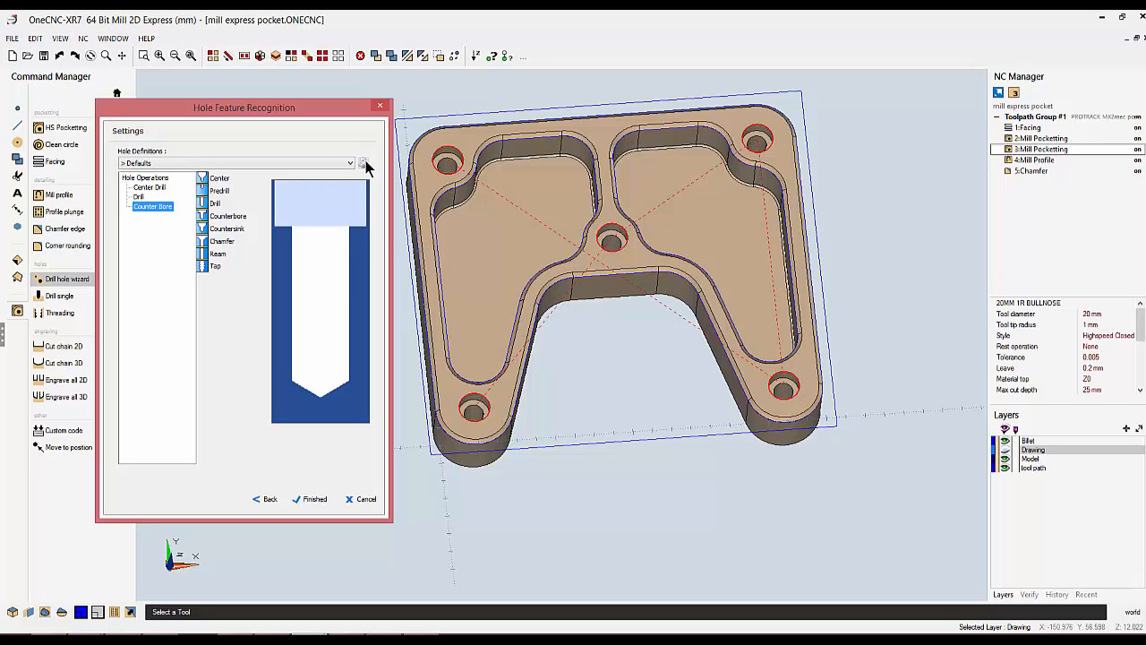
# Save the hole operations as the definition "16mm c bore 10mm hole", select it and generate the hole toolpath.
pyautogui.click(389, 192)
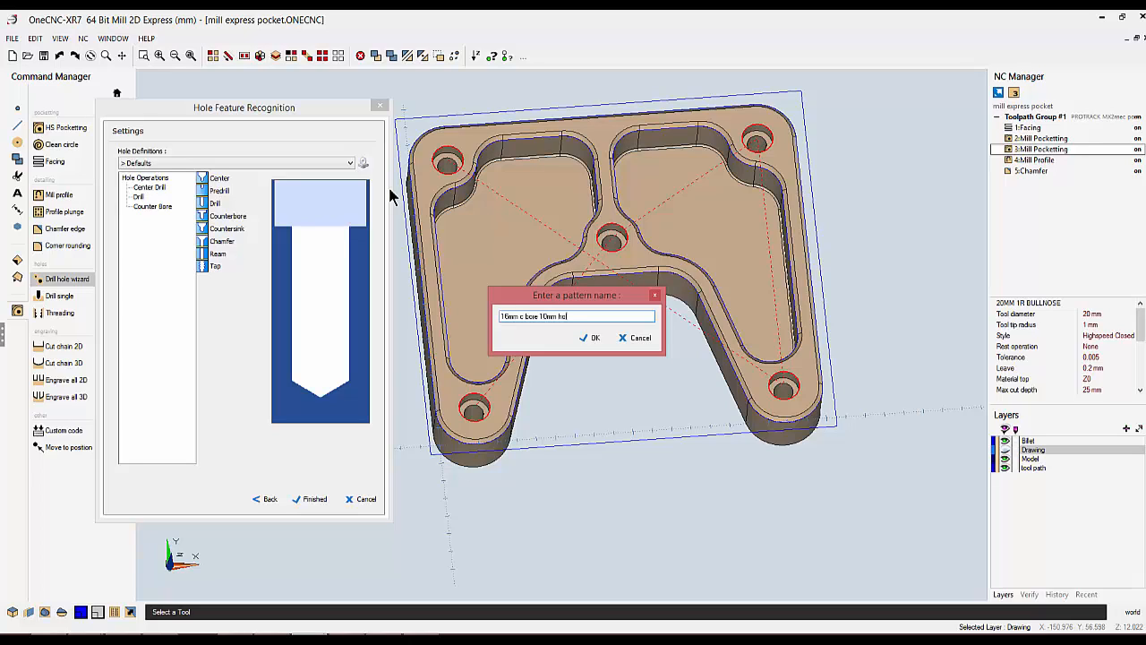
pyautogui.click(591, 339)
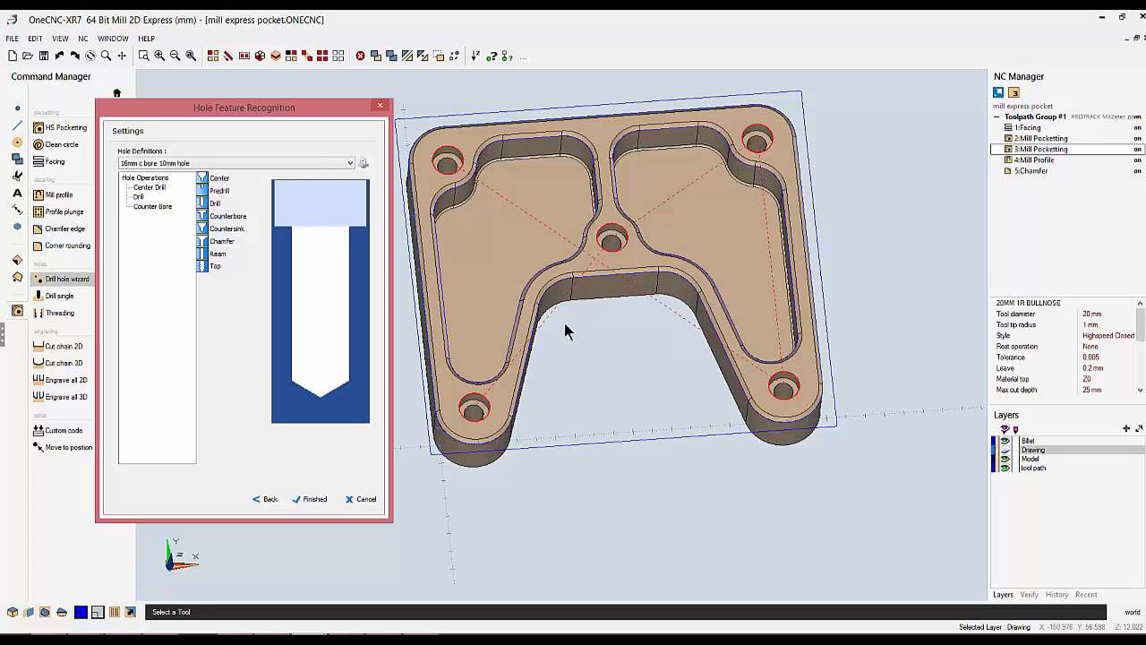
pyautogui.click(351, 165)
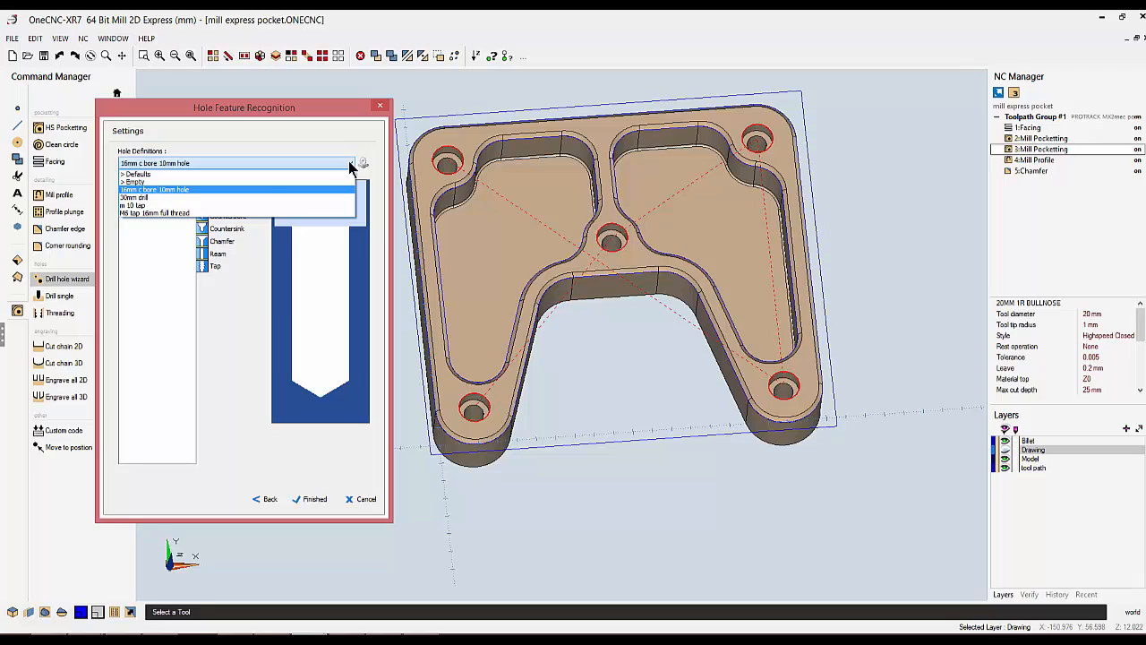
pyautogui.click(166, 190)
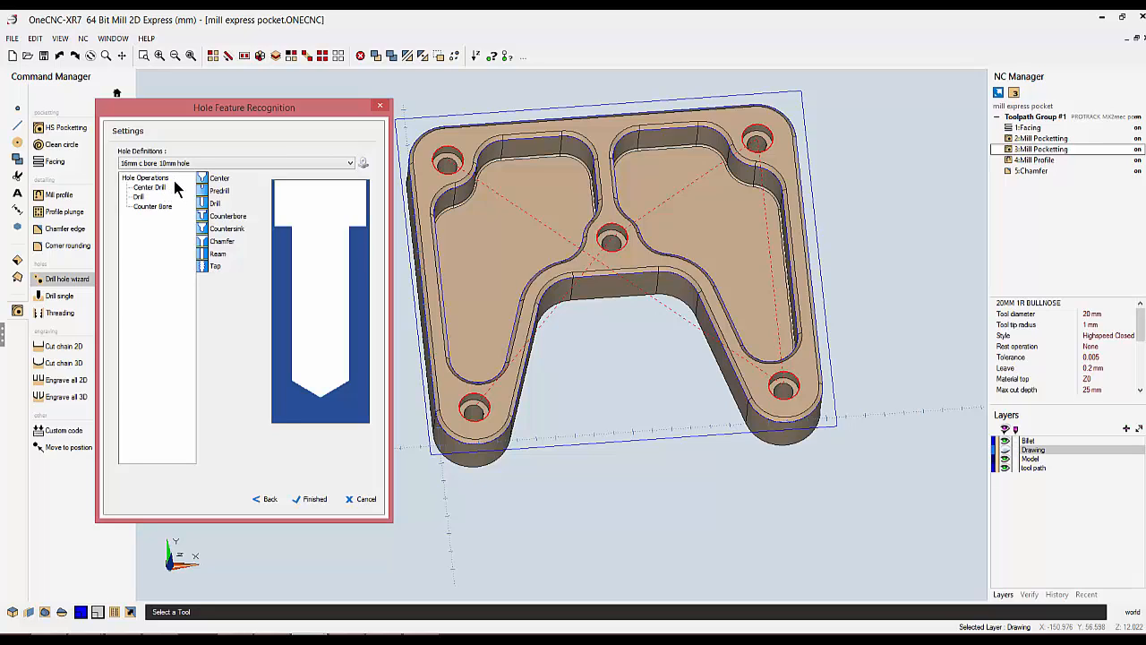
pyautogui.click(311, 500)
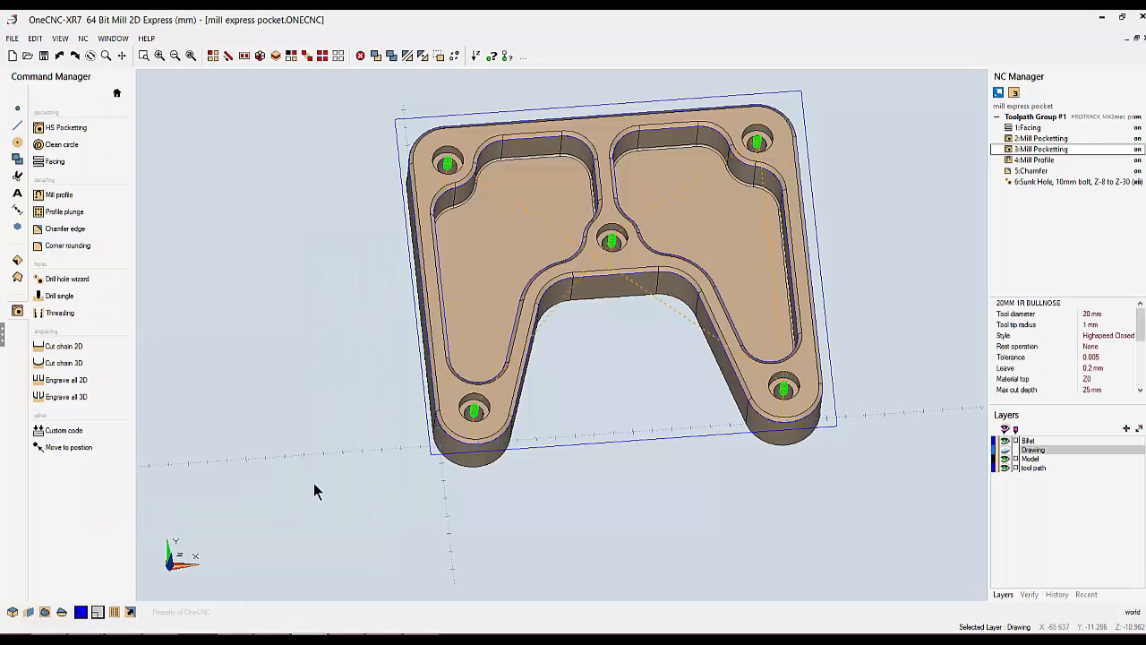
# Simulate the whole toolpath group on stock from a picked boundary with Z top of job 2, raising the playback speed to x2.
pyautogui.click(920, 183)
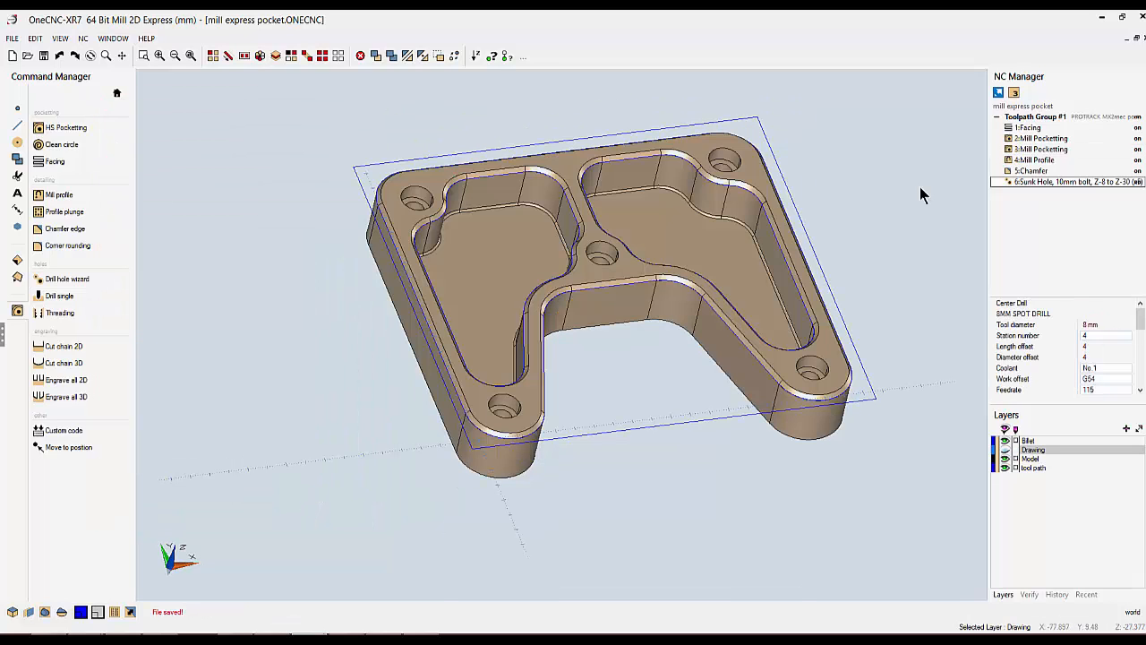
pyautogui.rightClick(1025, 124)
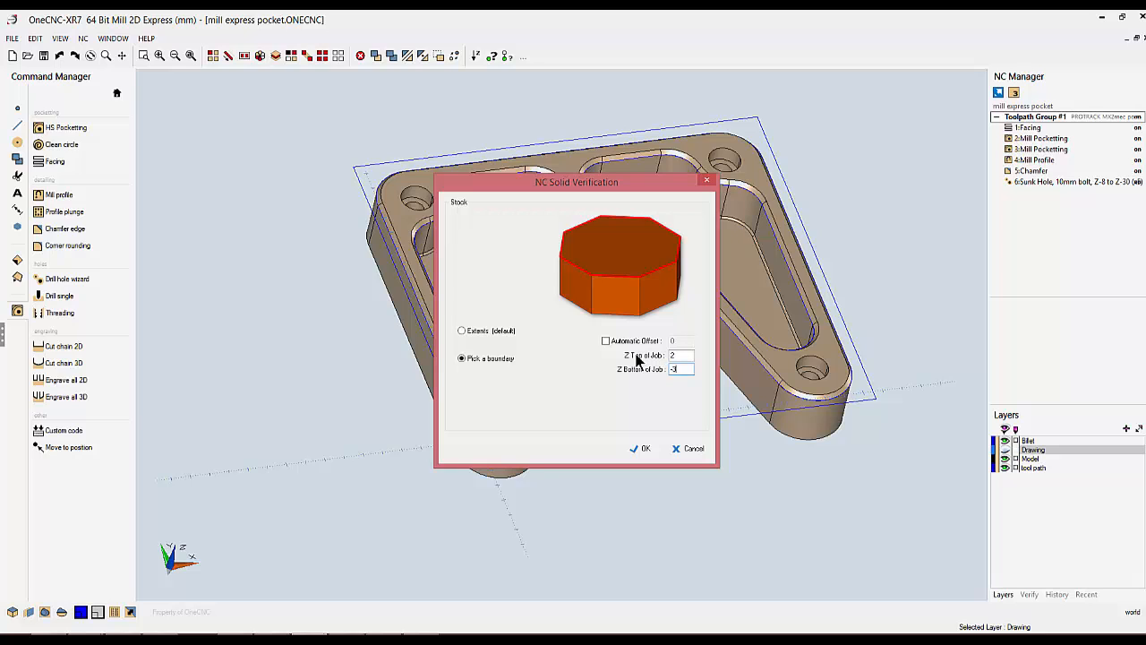
pyautogui.click(642, 447)
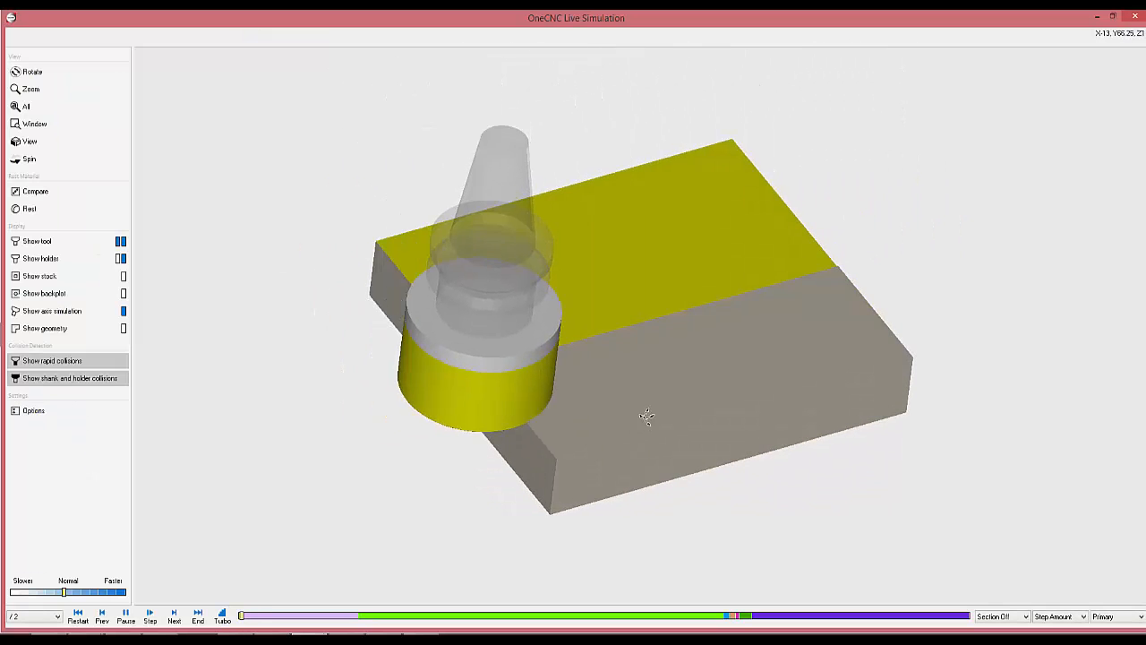
pyautogui.moveTo(645, 418); pyautogui.dragTo(585, 386, button='middle')
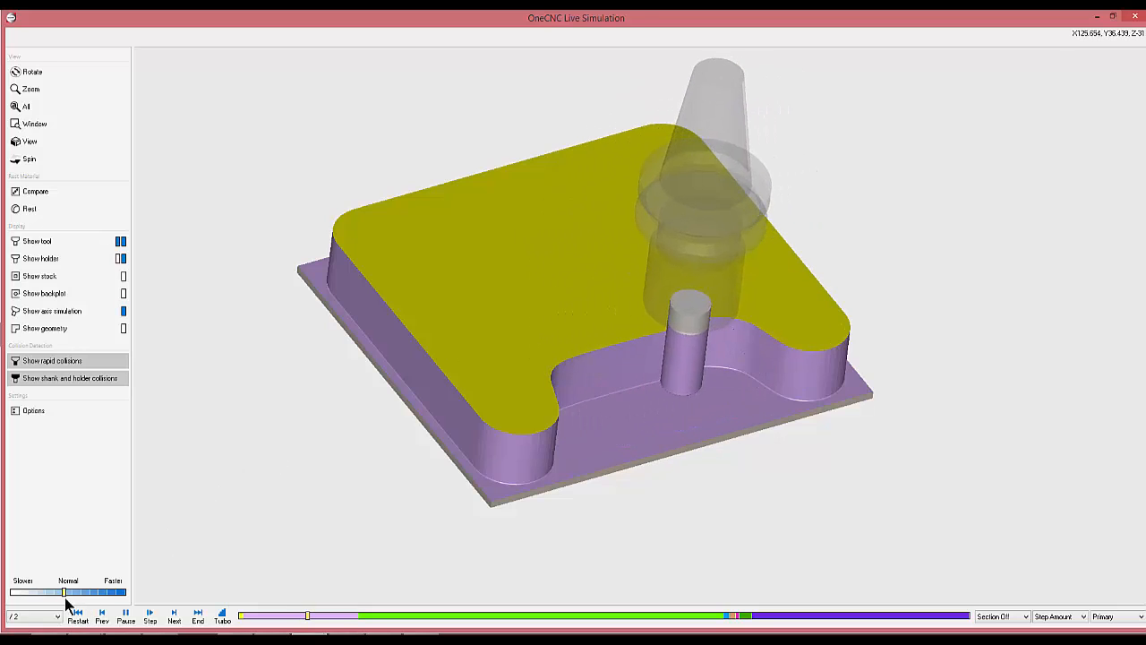
pyautogui.moveTo(62, 592); pyautogui.dragTo(72, 591)
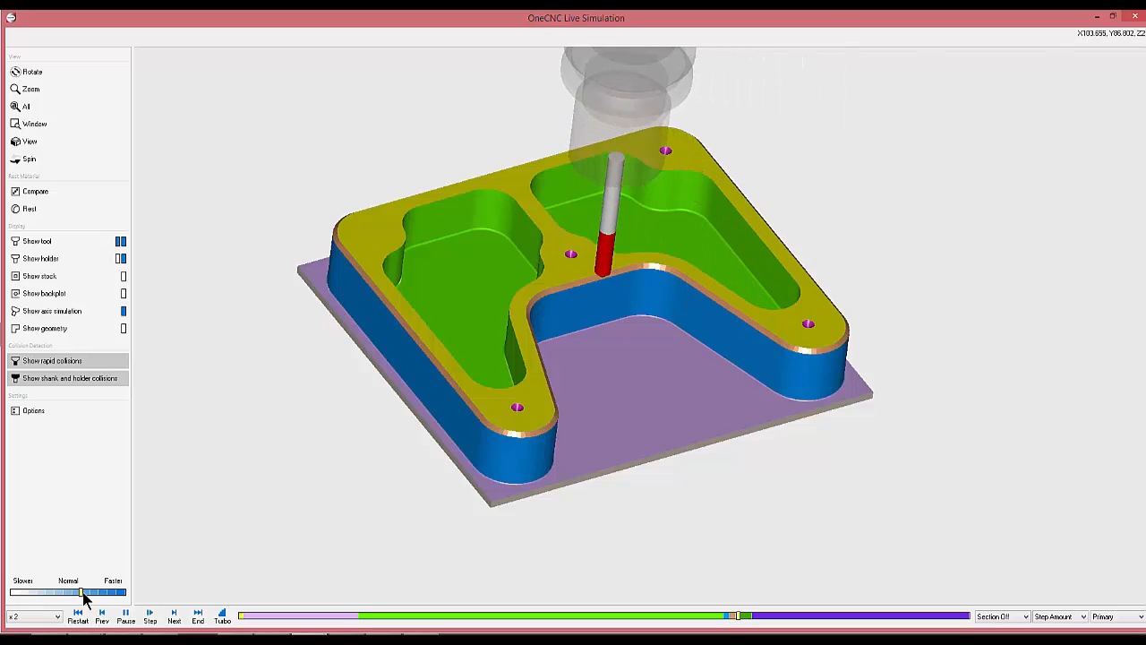
pyautogui.moveTo(84, 591); pyautogui.dragTo(84, 593)
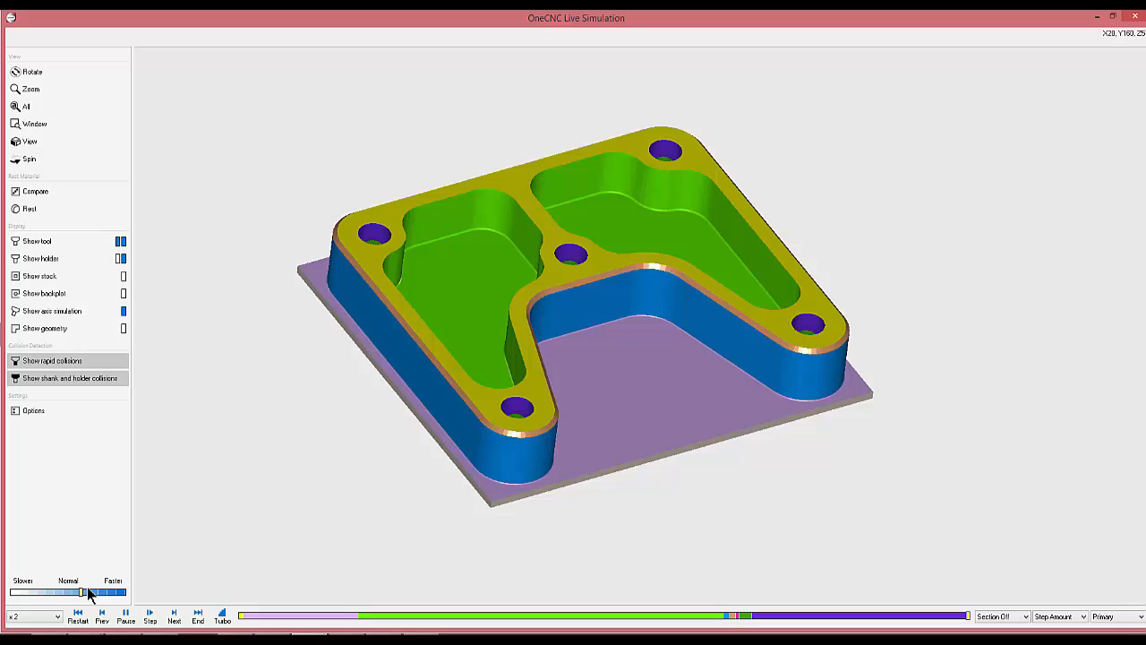
# Show the rest material on the simulated part, inspect the pocket and outer edges, and close the simulation.
pyautogui.click(55, 206)
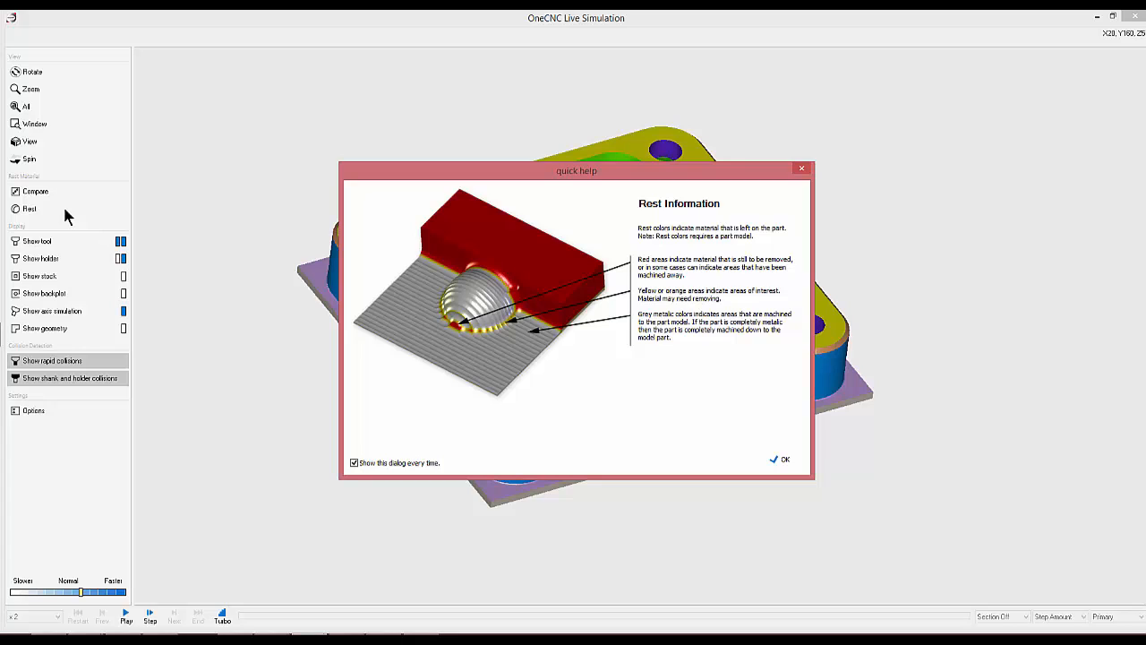
pyautogui.click(784, 461)
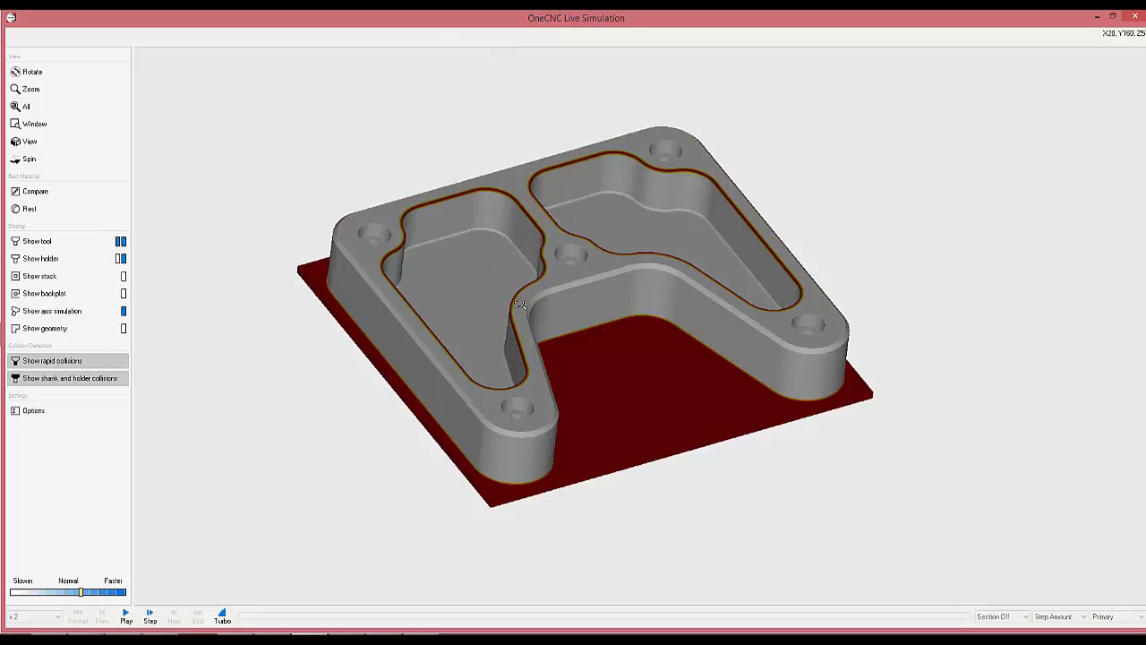
pyautogui.scroll(2, 519, 304)
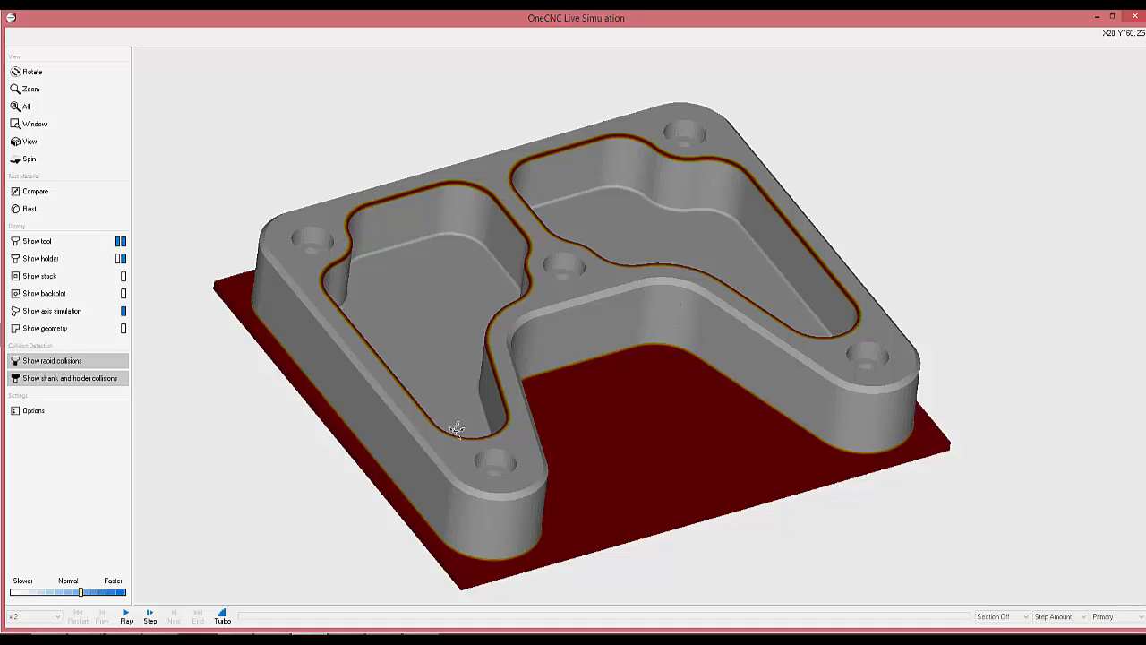
pyautogui.moveTo(565, 217); pyautogui.dragTo(565, 389, button='middle')
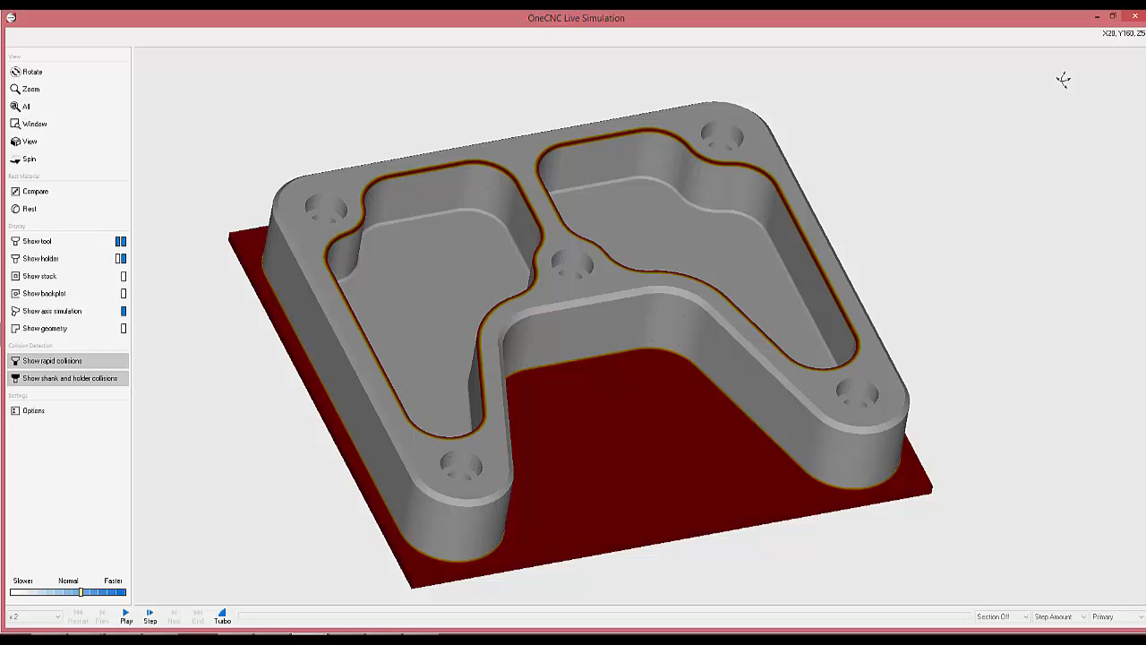
pyautogui.click(1136, 17)
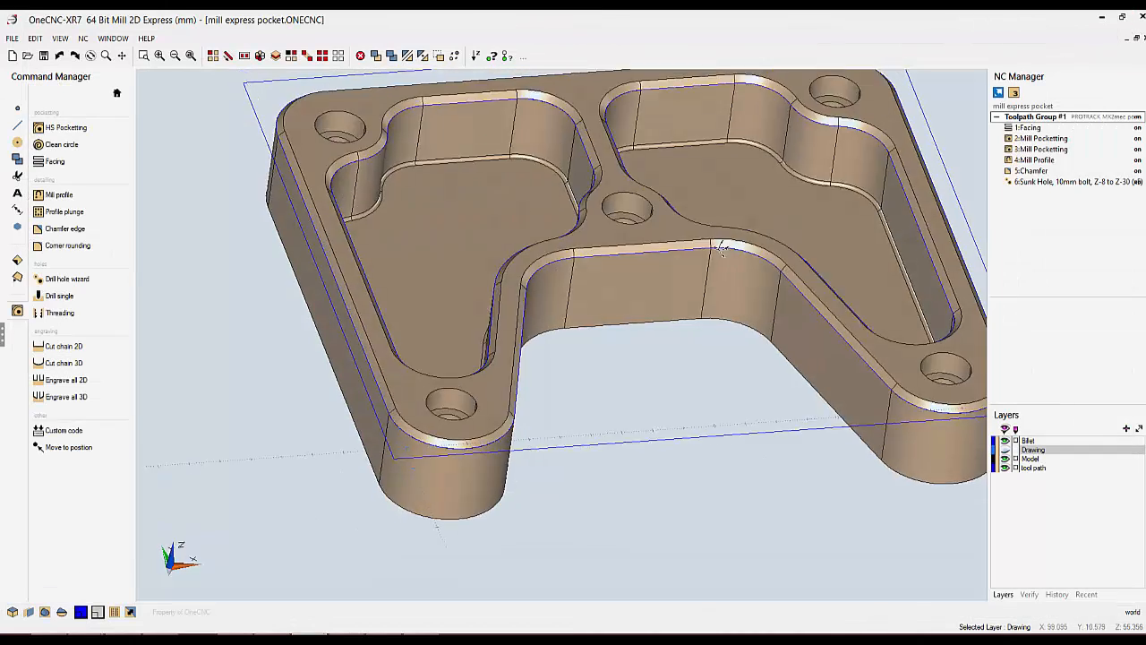
# Repick the chamfer operation's path so it follows the outer profile and the inner pocket edges.
pyautogui.moveTo(721, 248); pyautogui.dragTo(620, 322, button='middle')
pyautogui.scroll(-1, 736, 262)
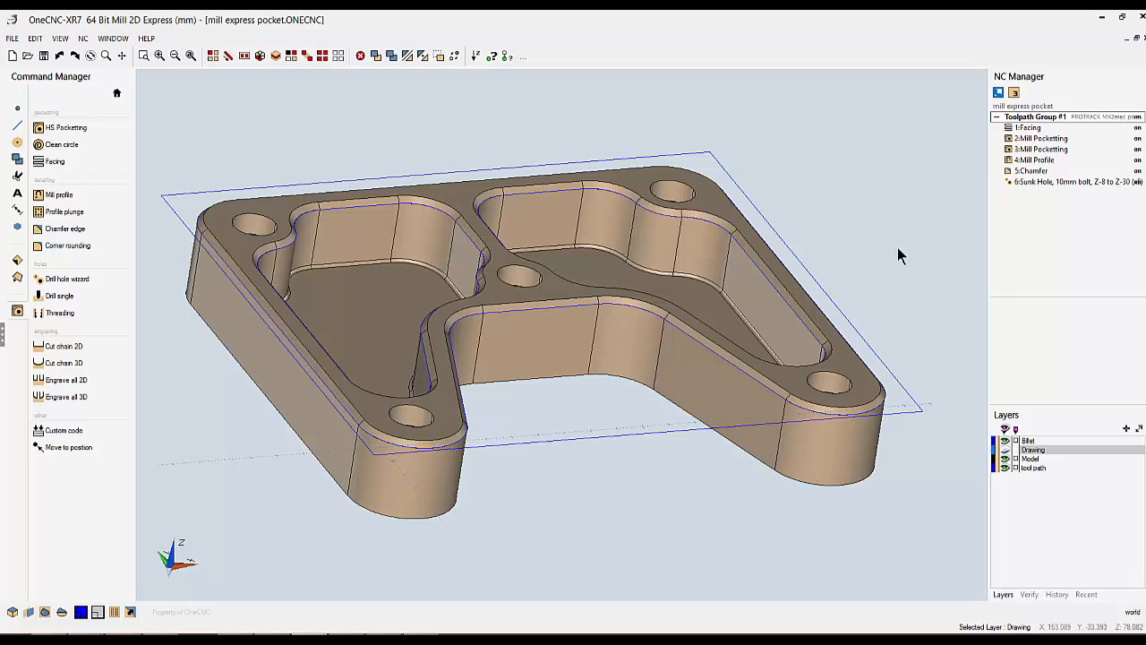
pyautogui.click(1029, 171)
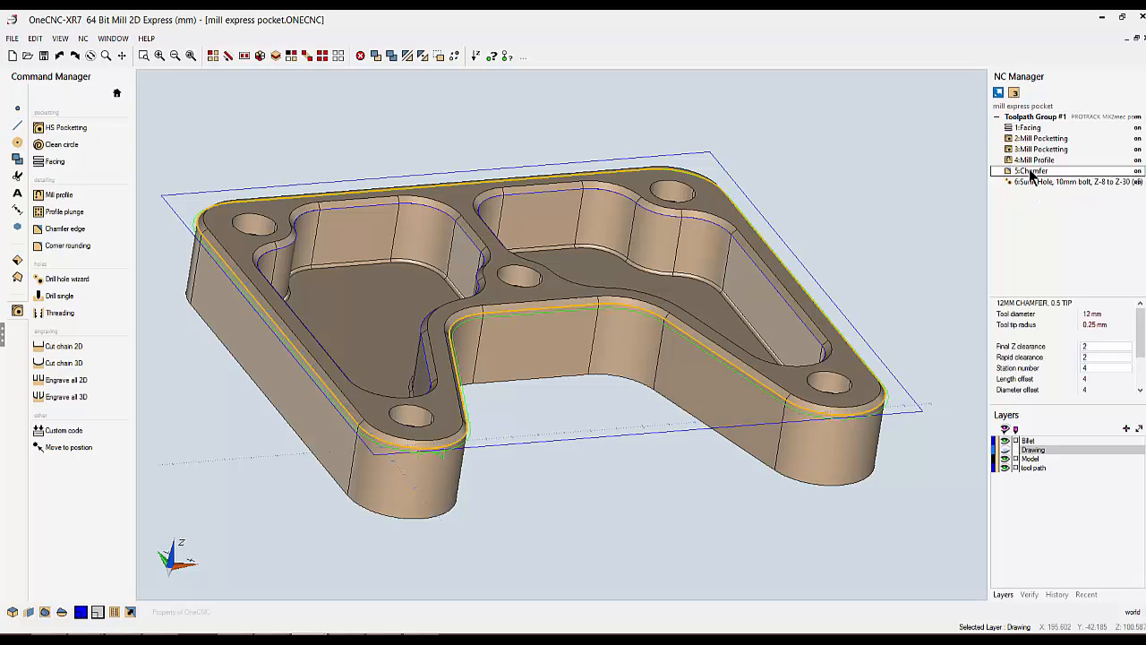
pyautogui.rightClick(1030, 172)
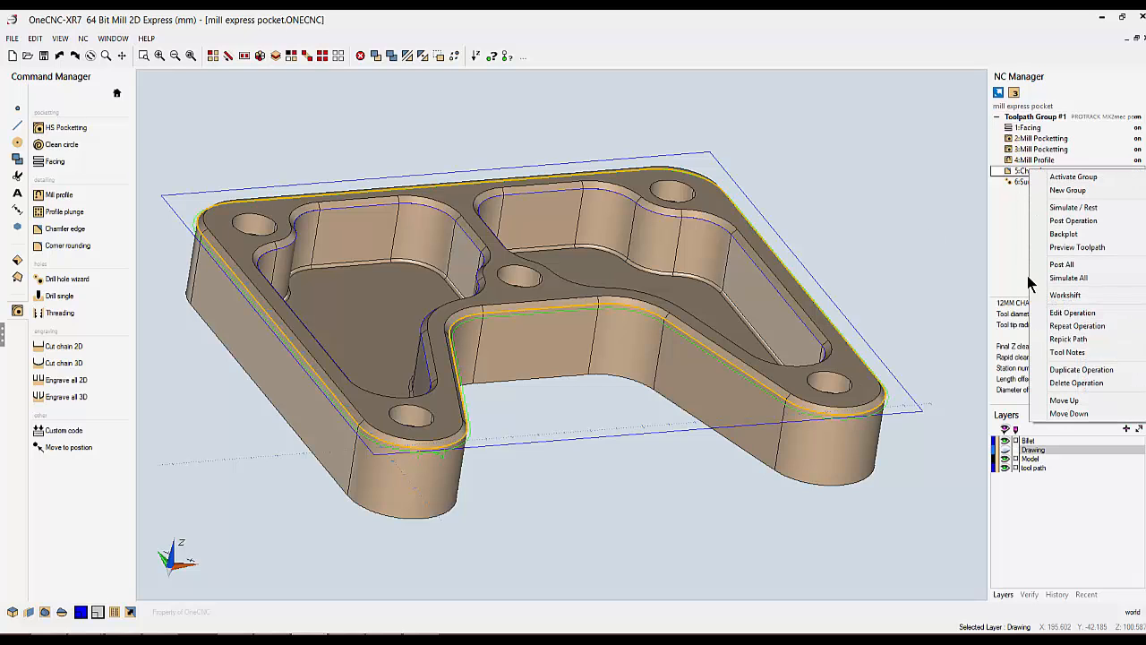
pyautogui.click(1068, 339)
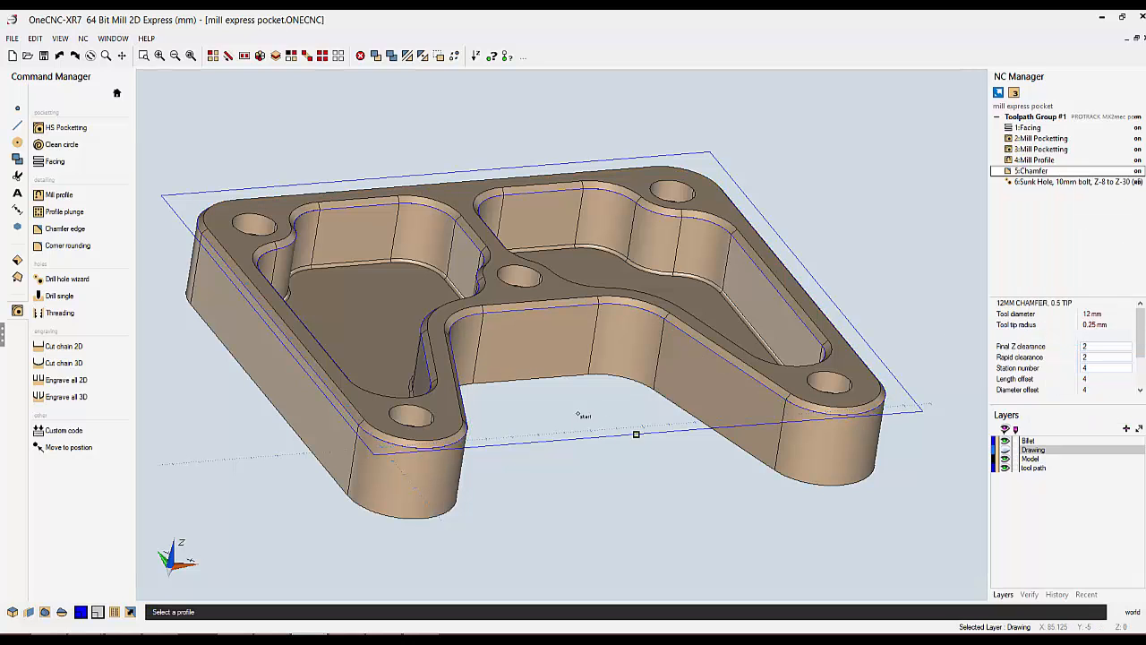
pyautogui.click(424, 448)
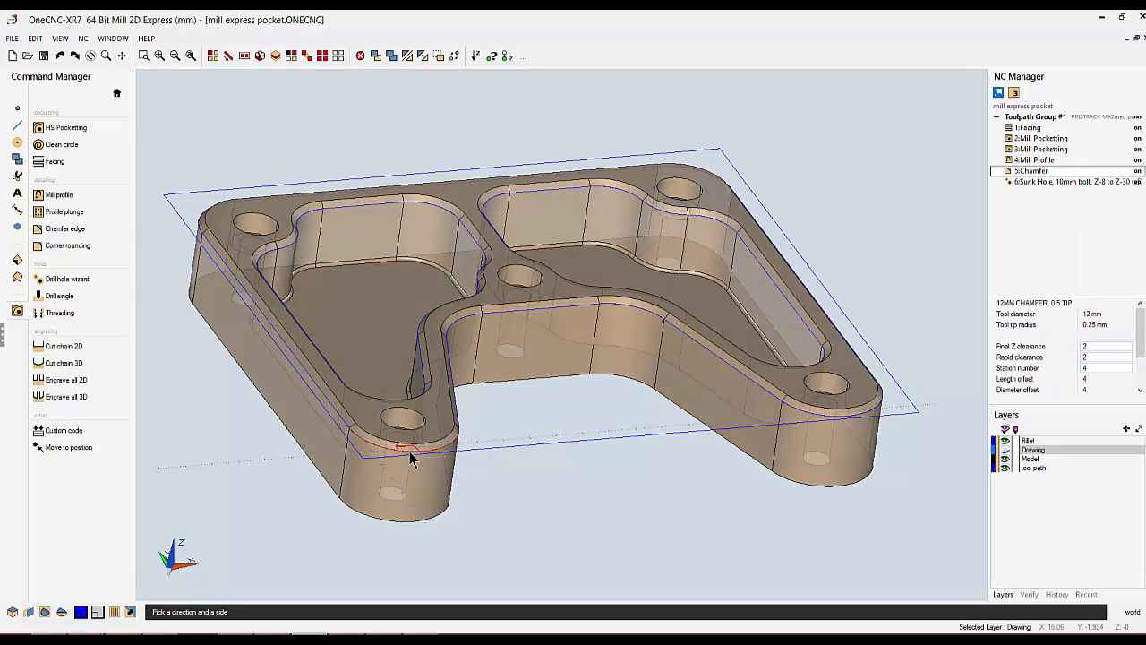
pyautogui.click(395, 491)
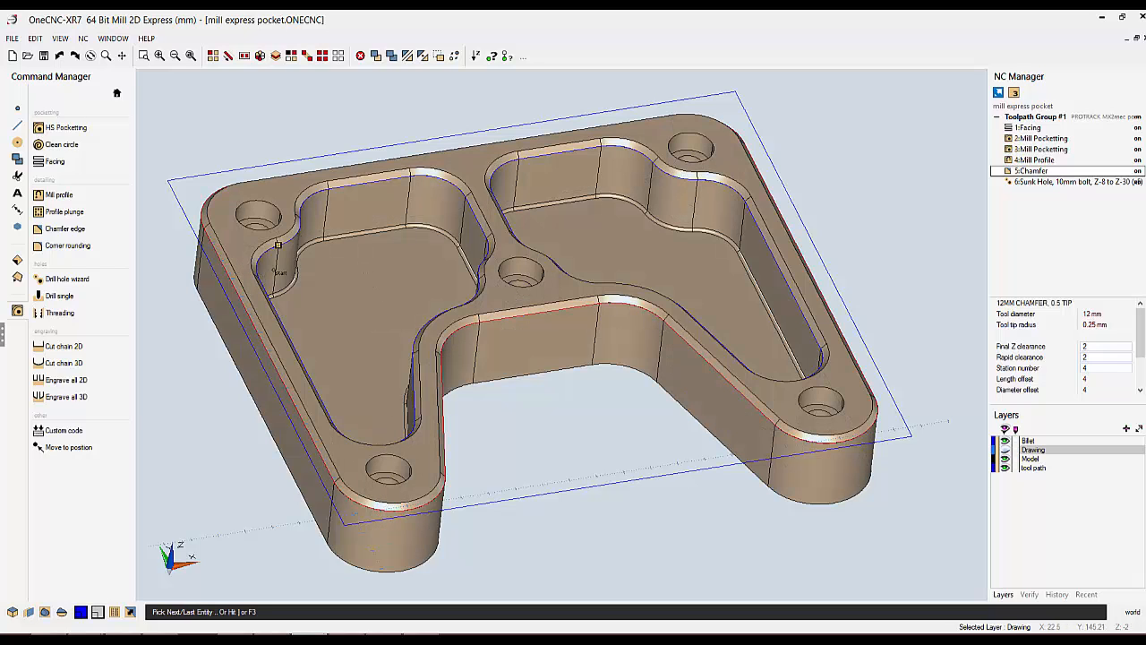
pyautogui.click(293, 346)
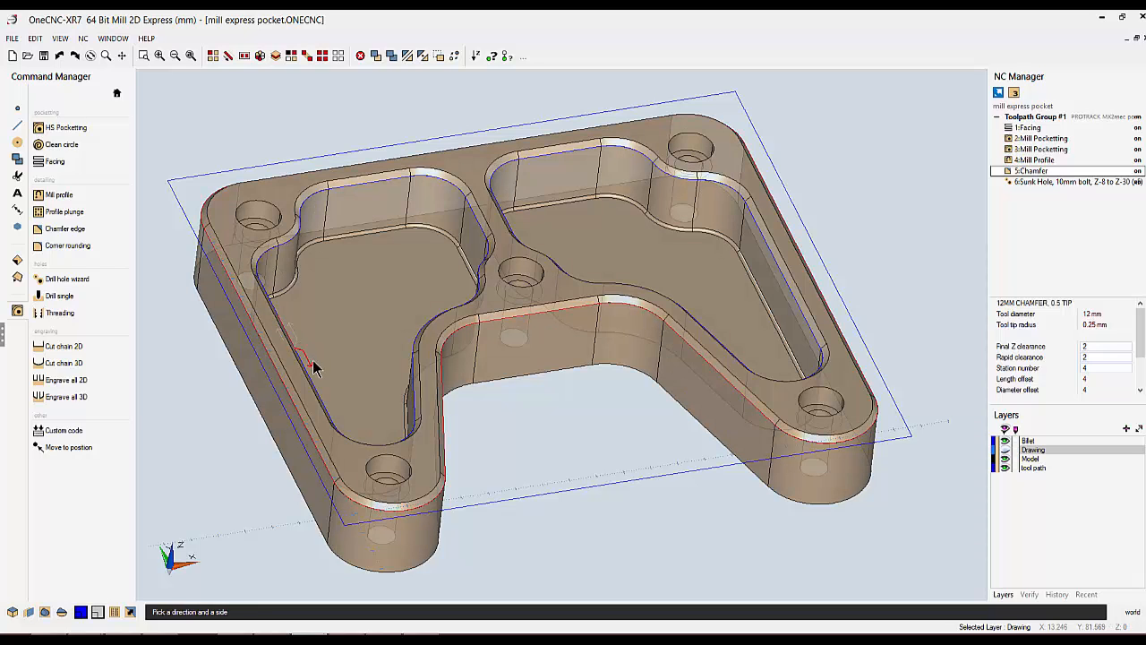
pyautogui.click(312, 360)
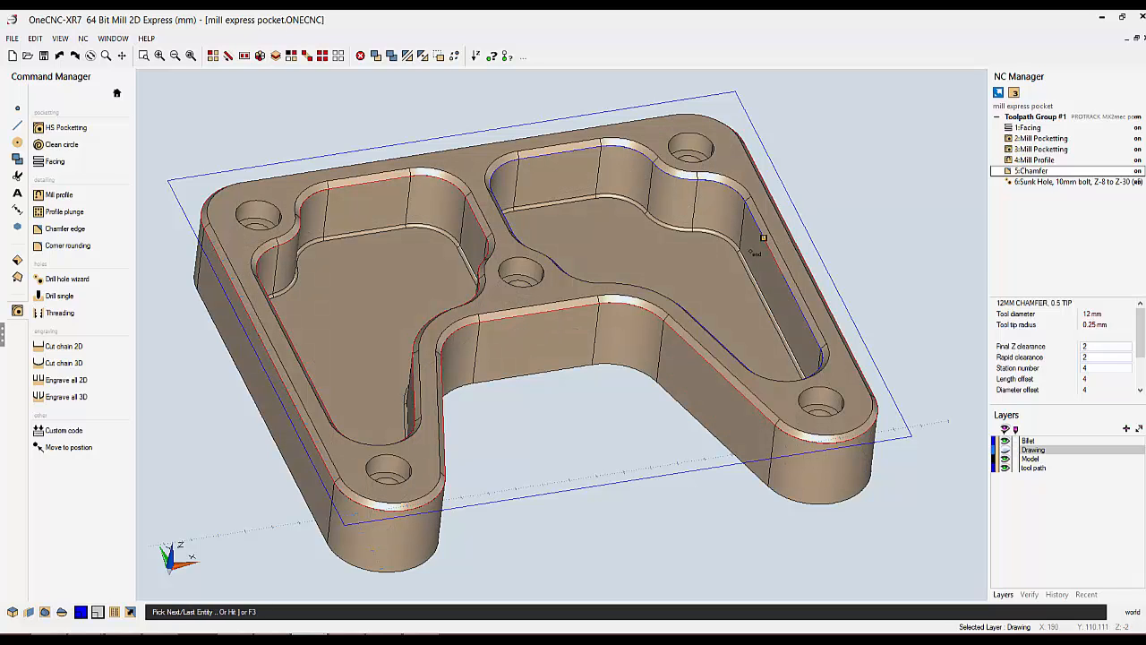
pyautogui.press(']')
pyautogui.rightClick(734, 252)
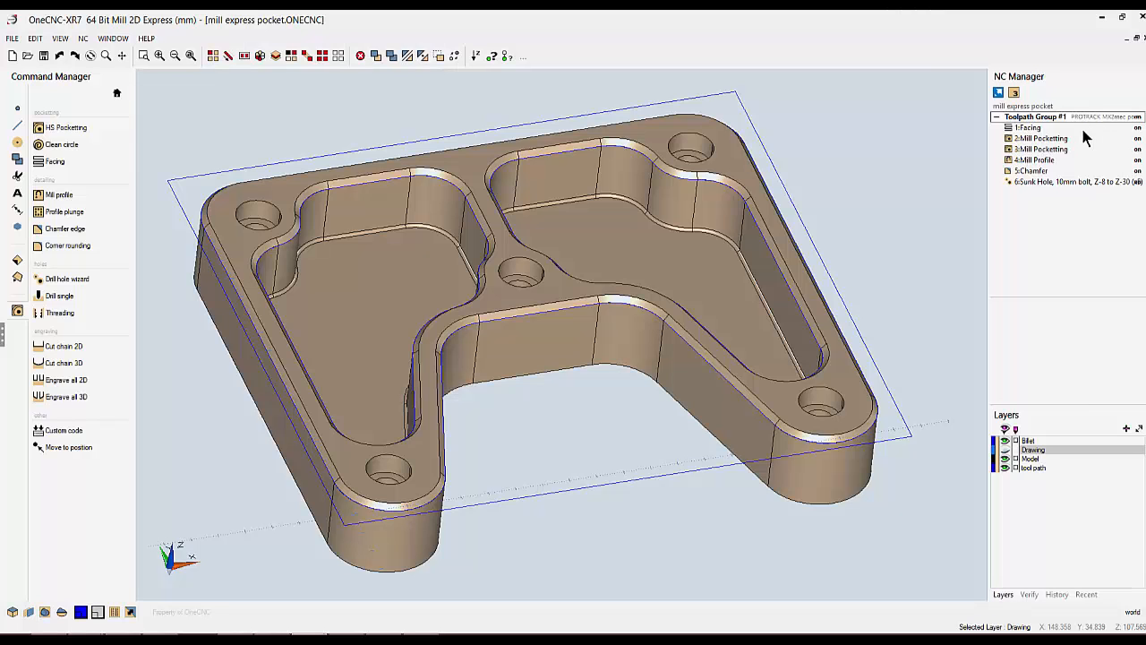
# Start posting Toolpath Group #1 and choose Haas as its post processor.
pyautogui.rightClick(1056, 118)
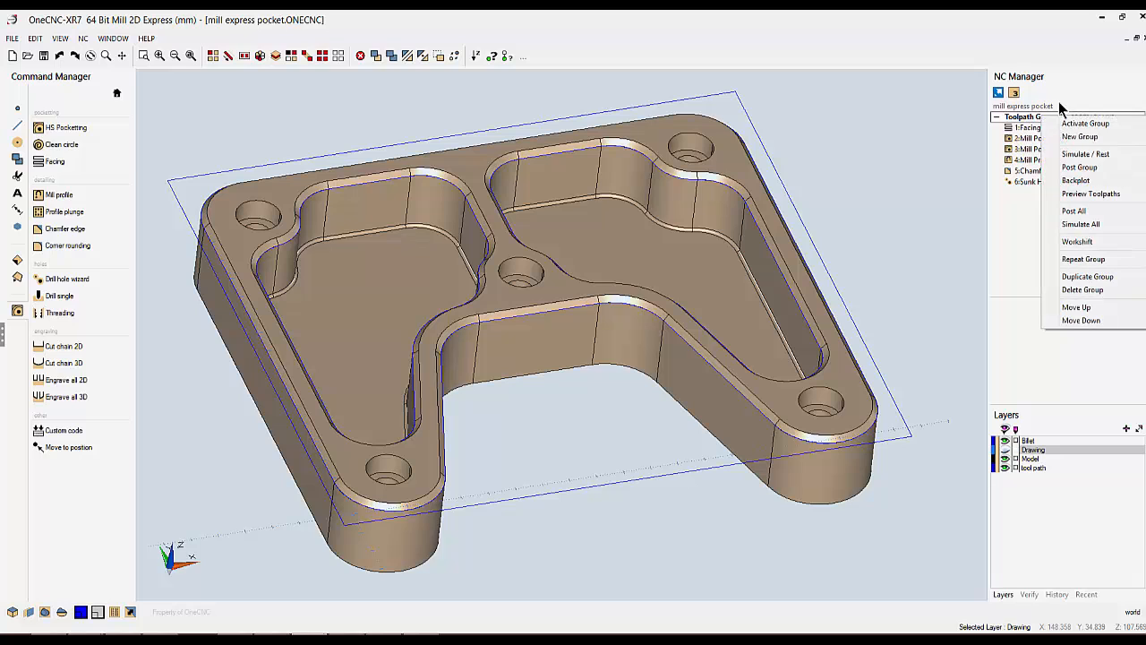
pyautogui.click(1080, 169)
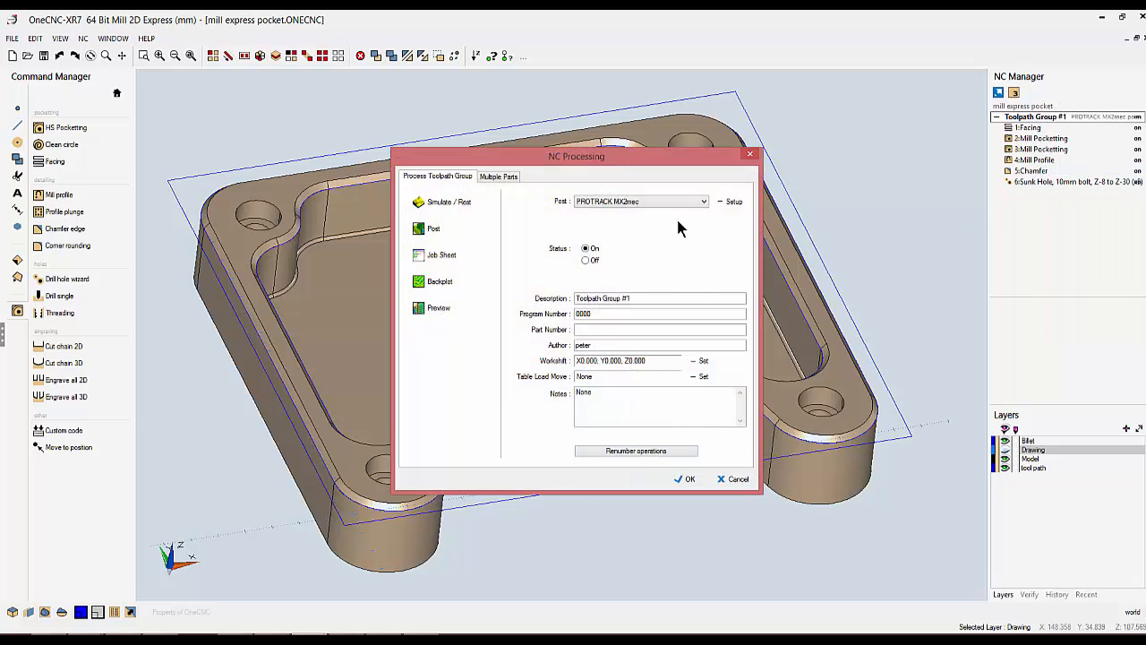
pyautogui.click(704, 201)
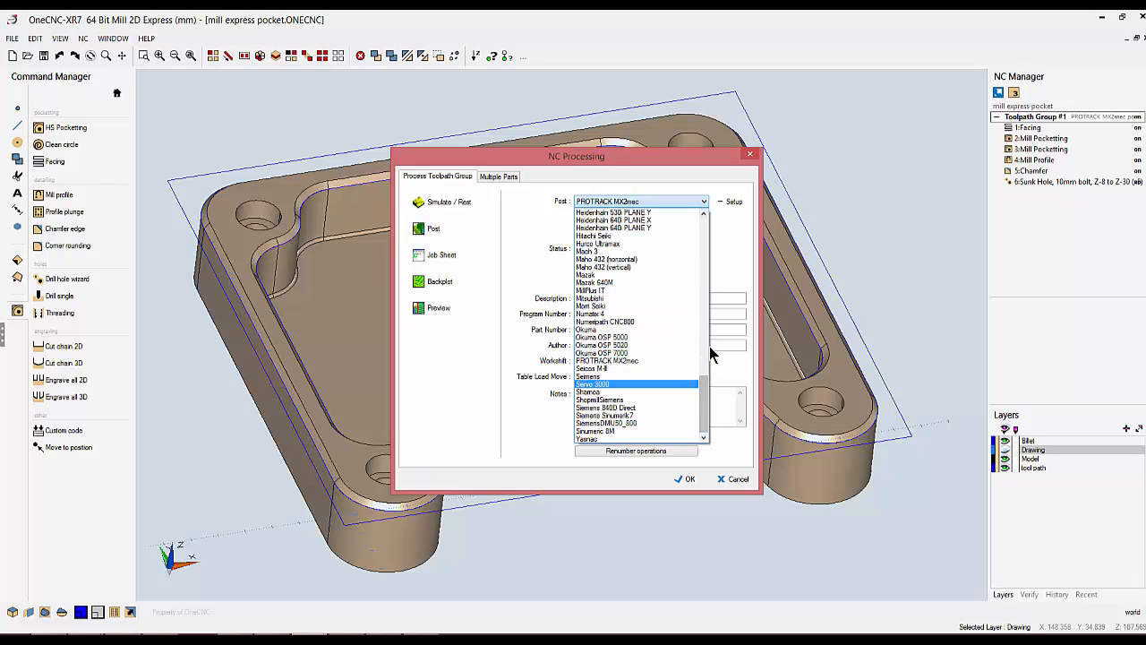
pyautogui.scroll(7, 703, 385)
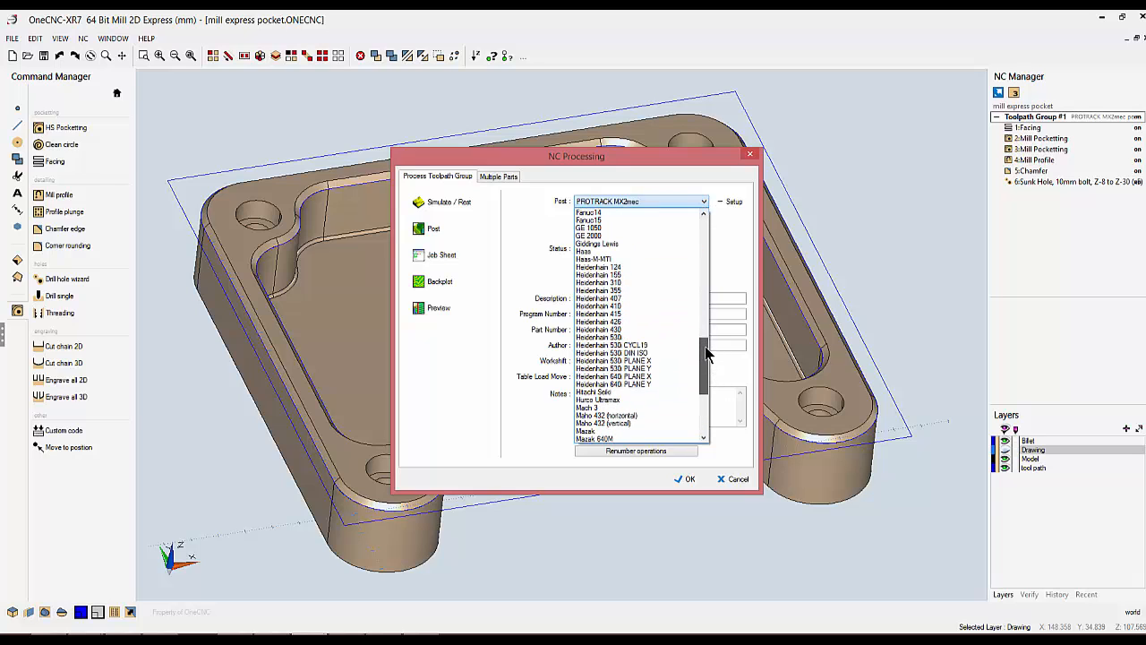
pyautogui.click(584, 251)
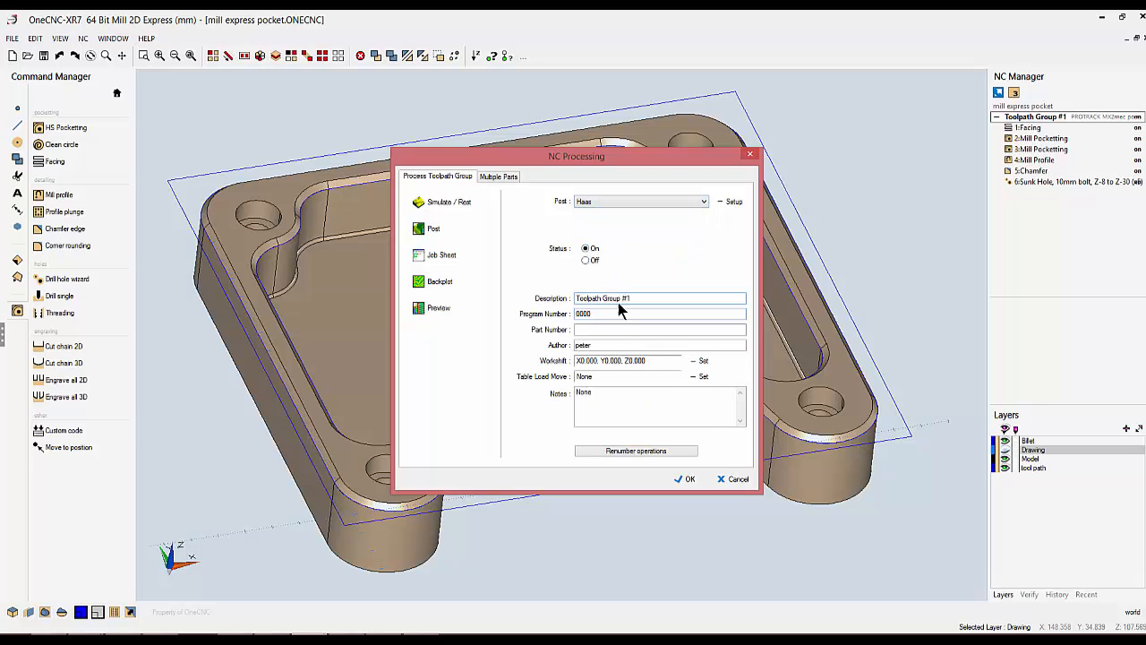
# Set the group's description to demo, program number to 0001, part number to DRG 123 and notes to "SET Z ZERO 32MM ABOVE VICE".
pyautogui.moveTo(631, 297); pyautogui.dragTo(561, 297)
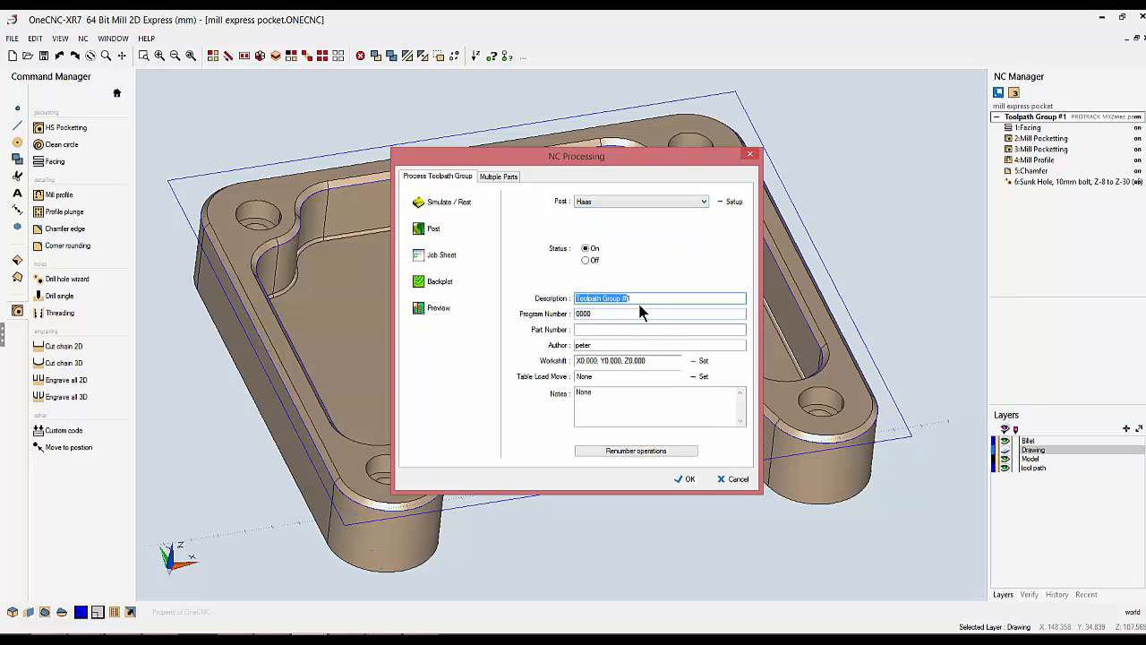
pyautogui.moveTo(638, 297); pyautogui.dragTo(527, 298)
pyautogui.write('demo')
pyautogui.press('Tab')
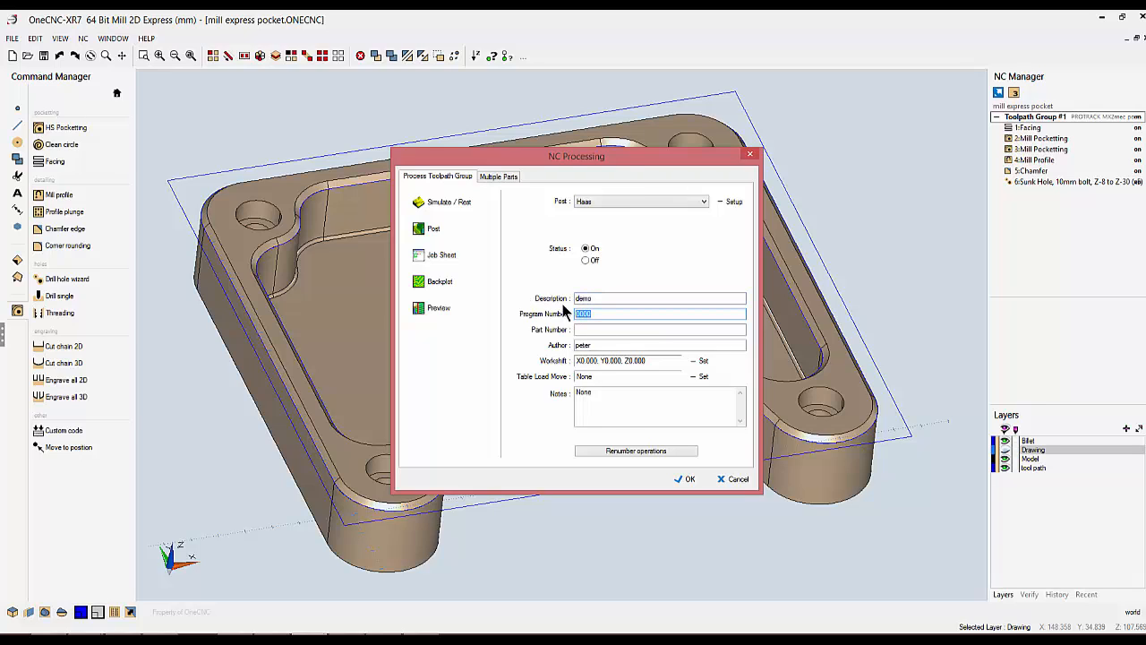
pyautogui.write('000')
pyautogui.click(592, 328)
pyautogui.write('DRG 123')
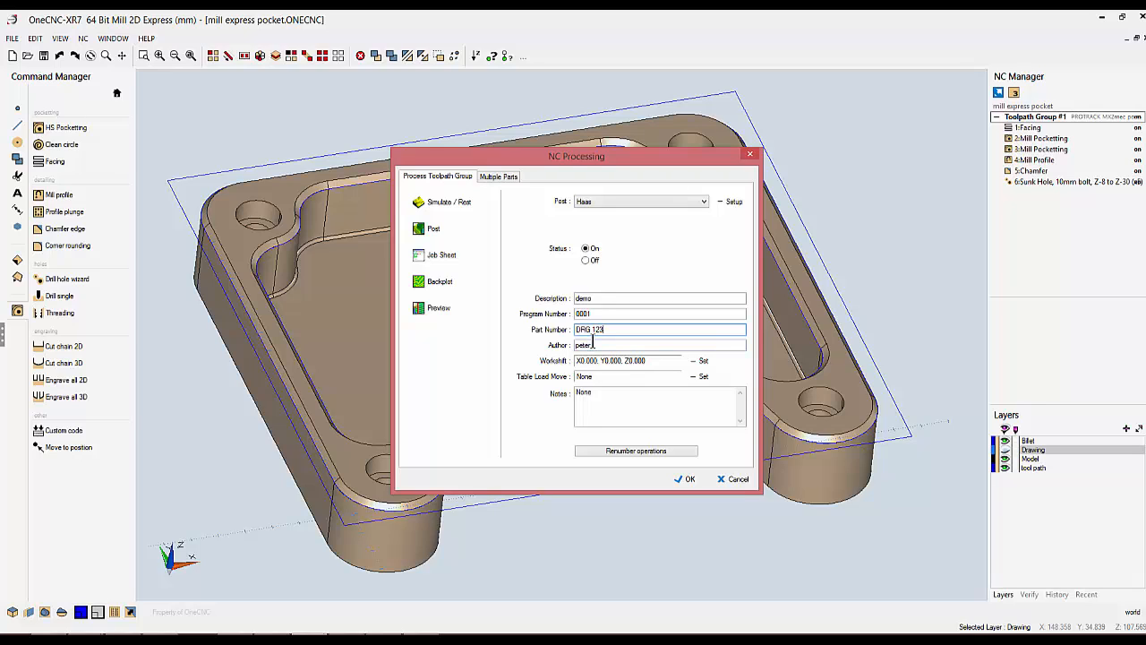
pyautogui.click(592, 395)
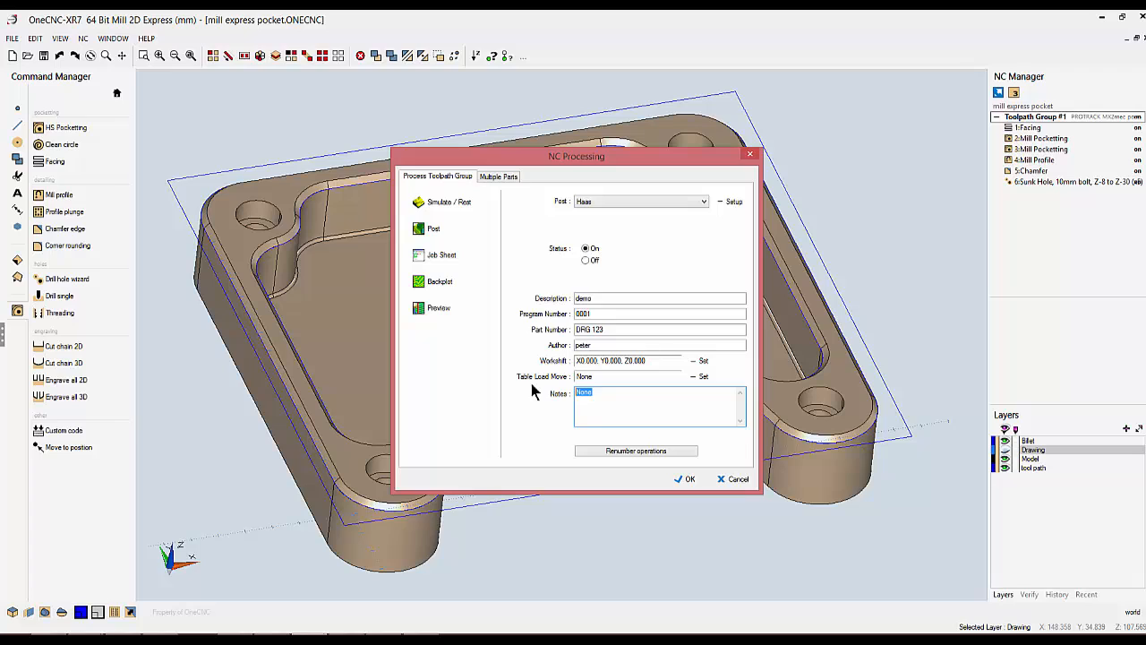
pyautogui.write('SET Z ZERO 32MM ABOVE VICE')
# Generate the job sheet for the toolpath group and open it as a PDF.
pyautogui.click(450, 256)
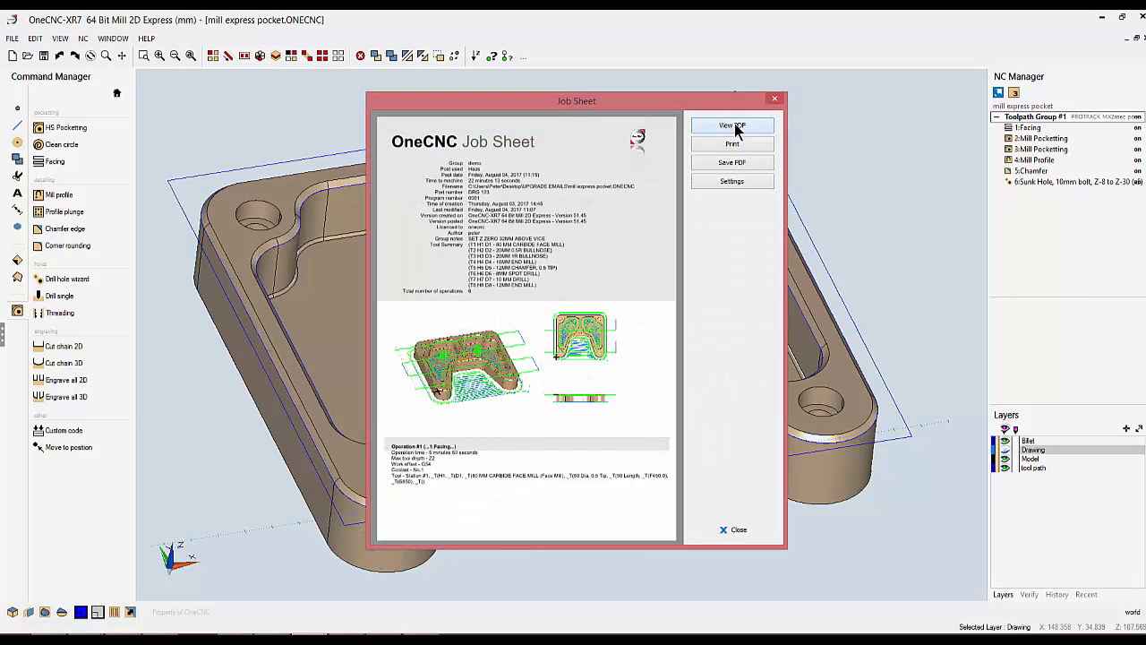
pyautogui.click(736, 128)
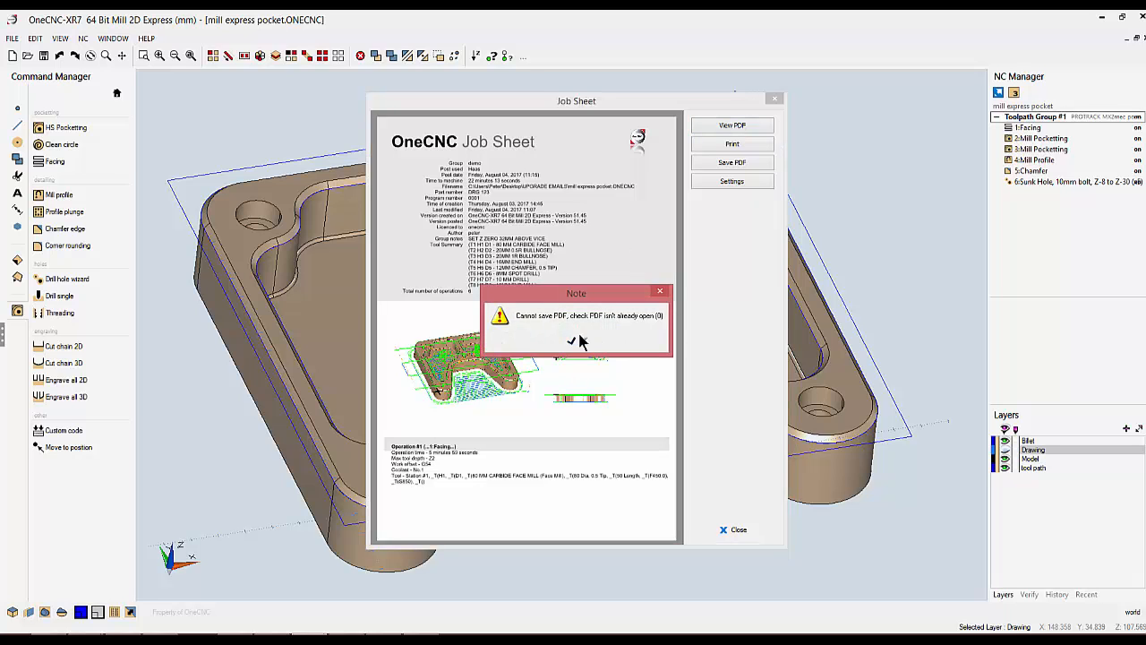
pyautogui.click(580, 342)
pyautogui.click(731, 125)
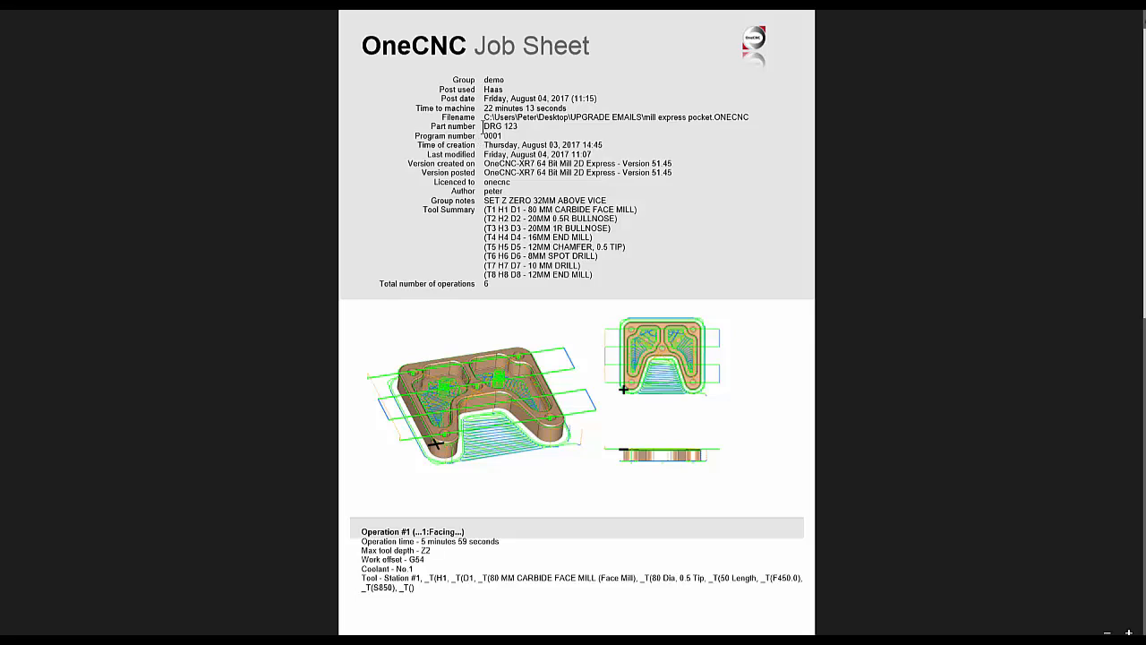
# Review the machining time, group notes and tool summary in the job sheet PDF.
pyautogui.moveTo(481, 112); pyautogui.dragTo(569, 109)
pyautogui.click(485, 200)
pyautogui.moveTo(485, 201); pyautogui.dragTo(614, 204)
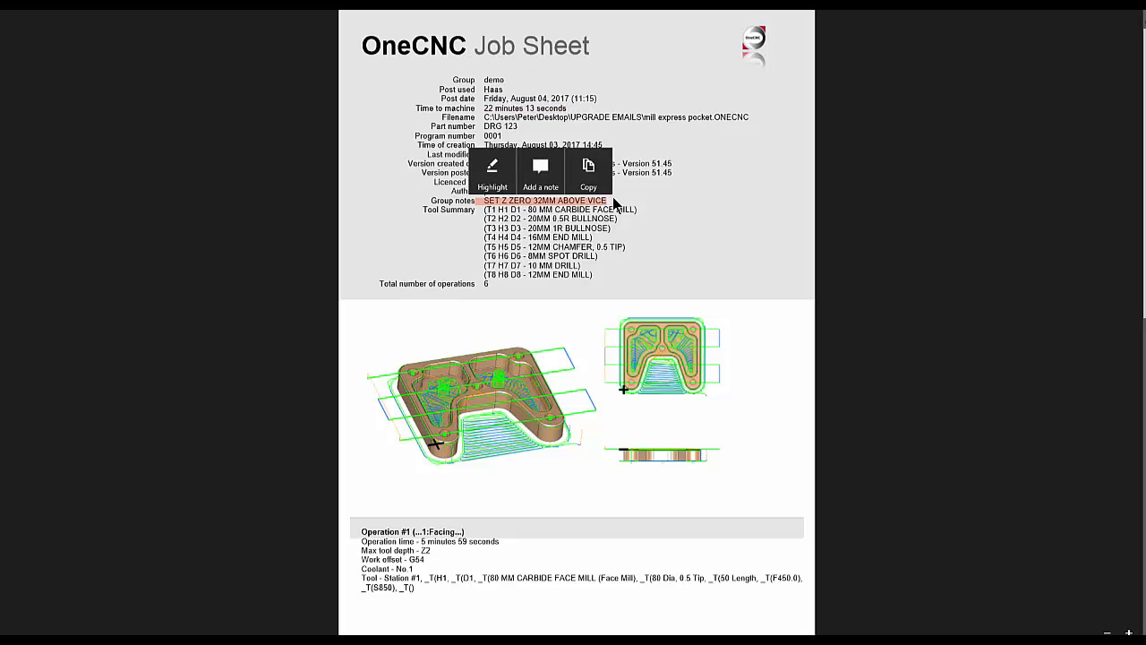
pyautogui.click(679, 250)
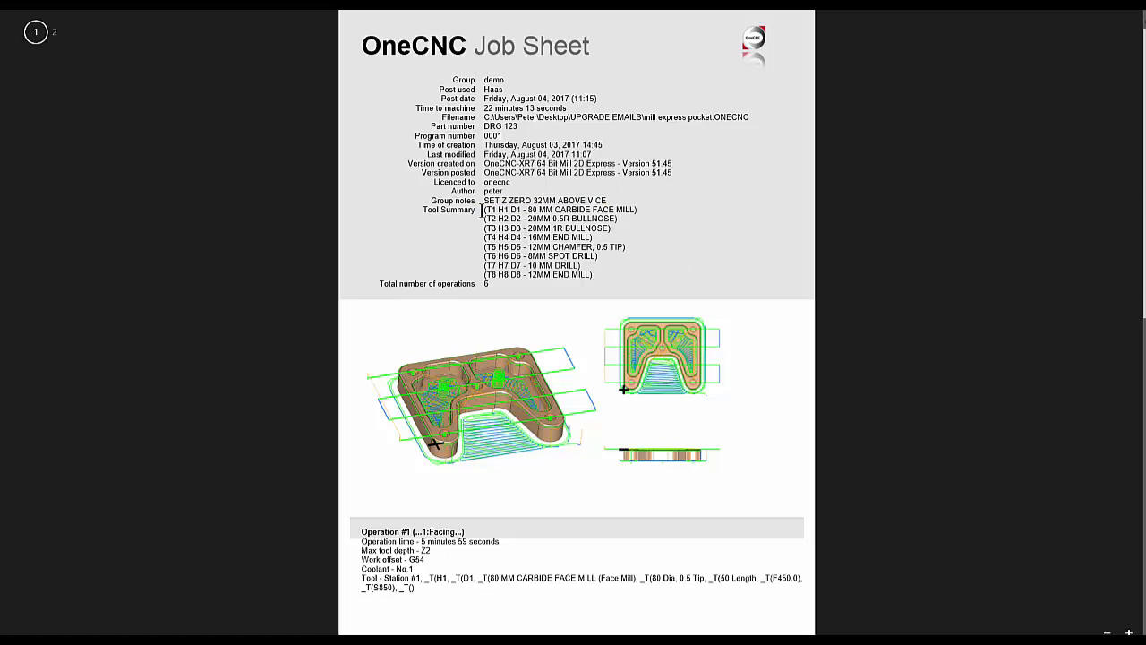
pyautogui.moveTo(482, 209); pyautogui.dragTo(593, 276)
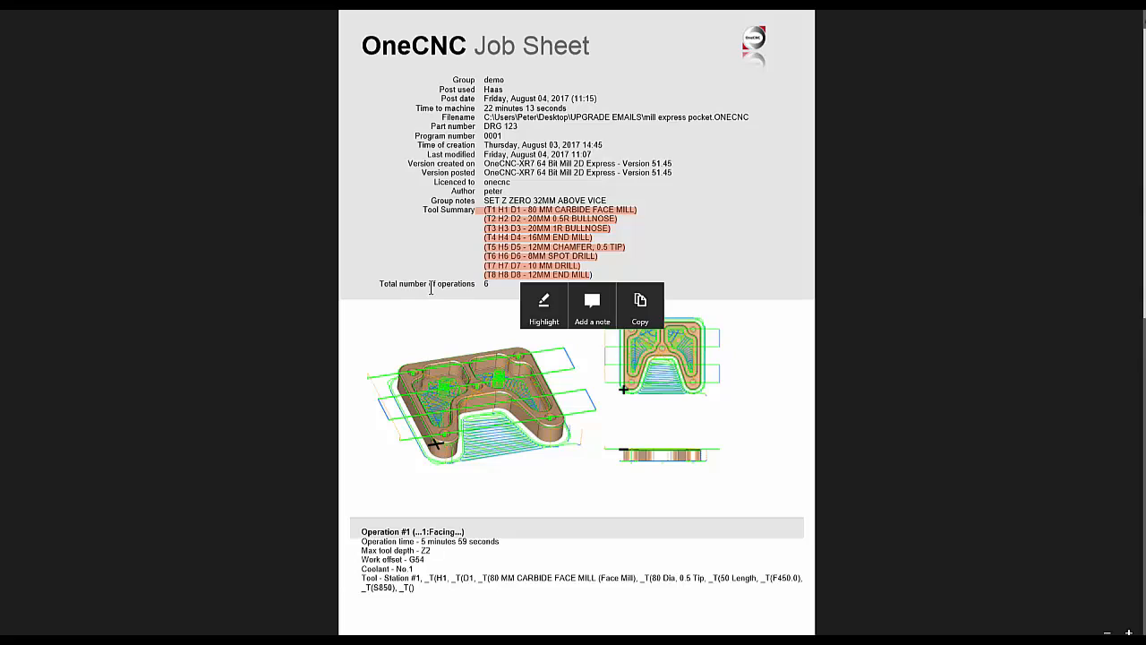
# Review the toolpath images and per-operation details in the job sheet PDF, and close both the PDF and the job sheet.
pyautogui.click(737, 237)
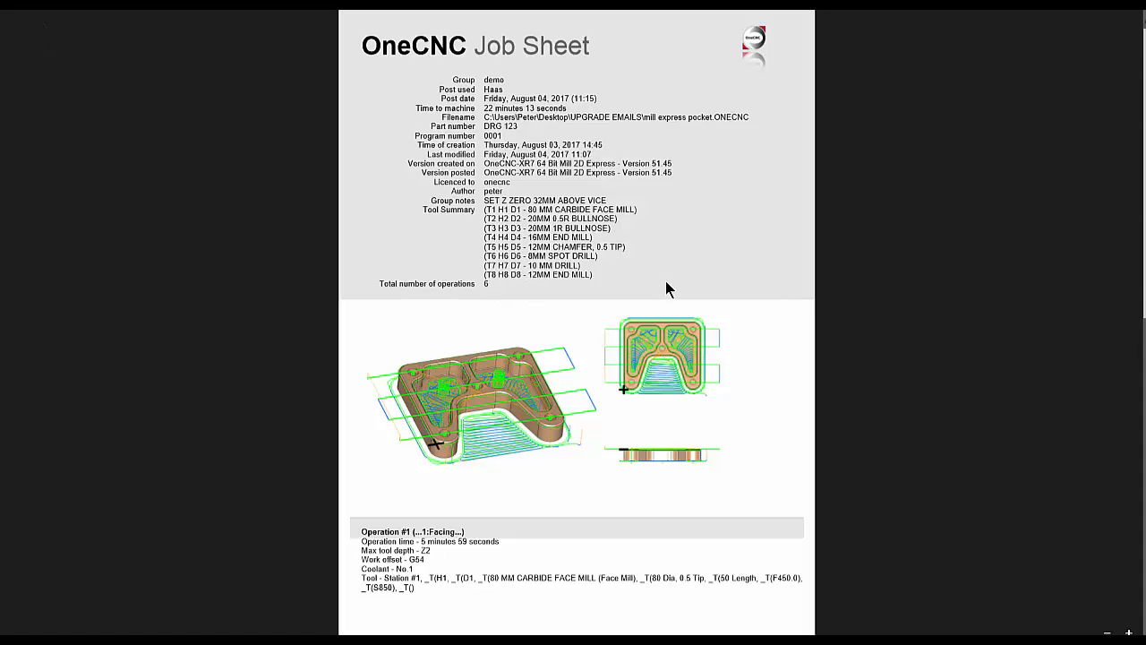
pyautogui.scroll(-3, 631, 367)
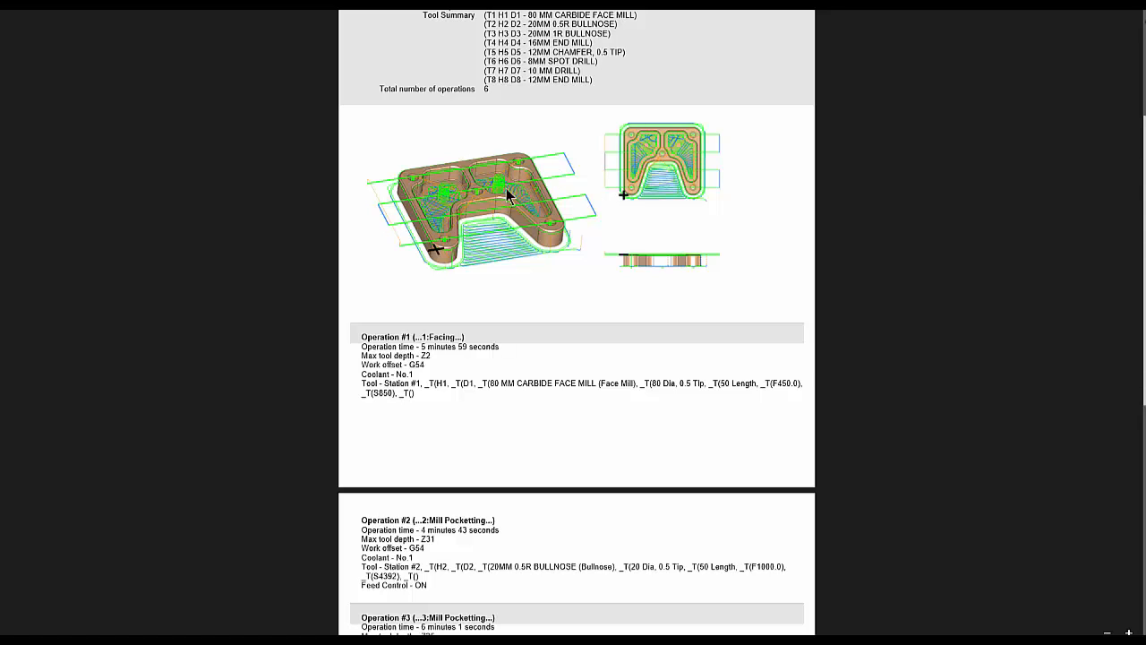
pyautogui.scroll(-3, 568, 294)
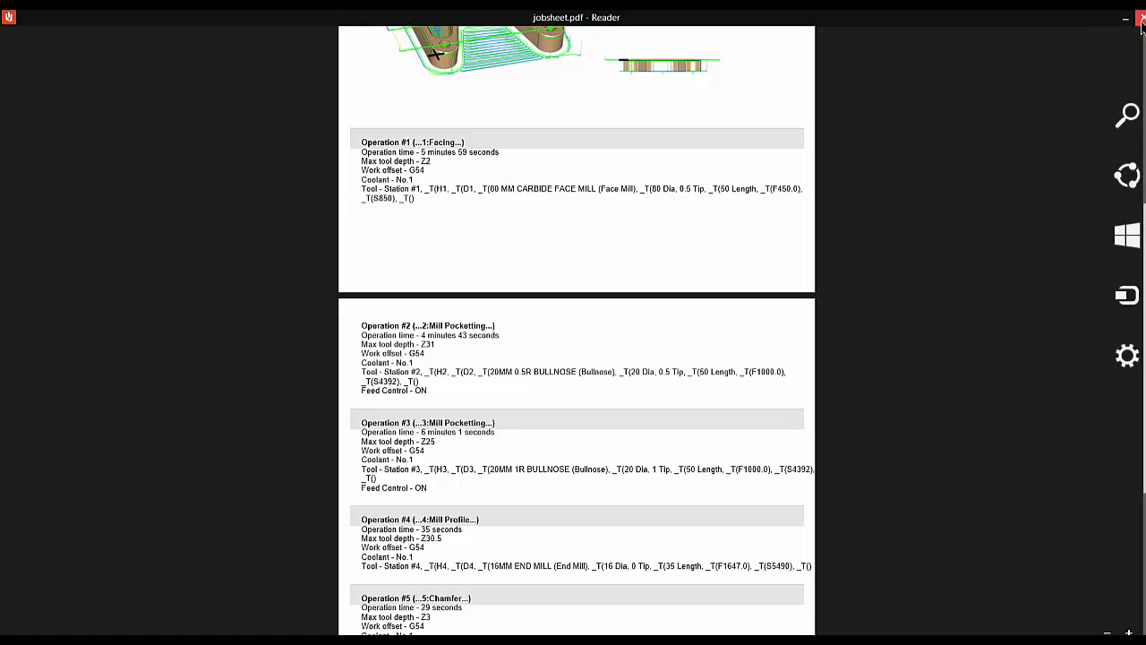
pyautogui.click(1140, 23)
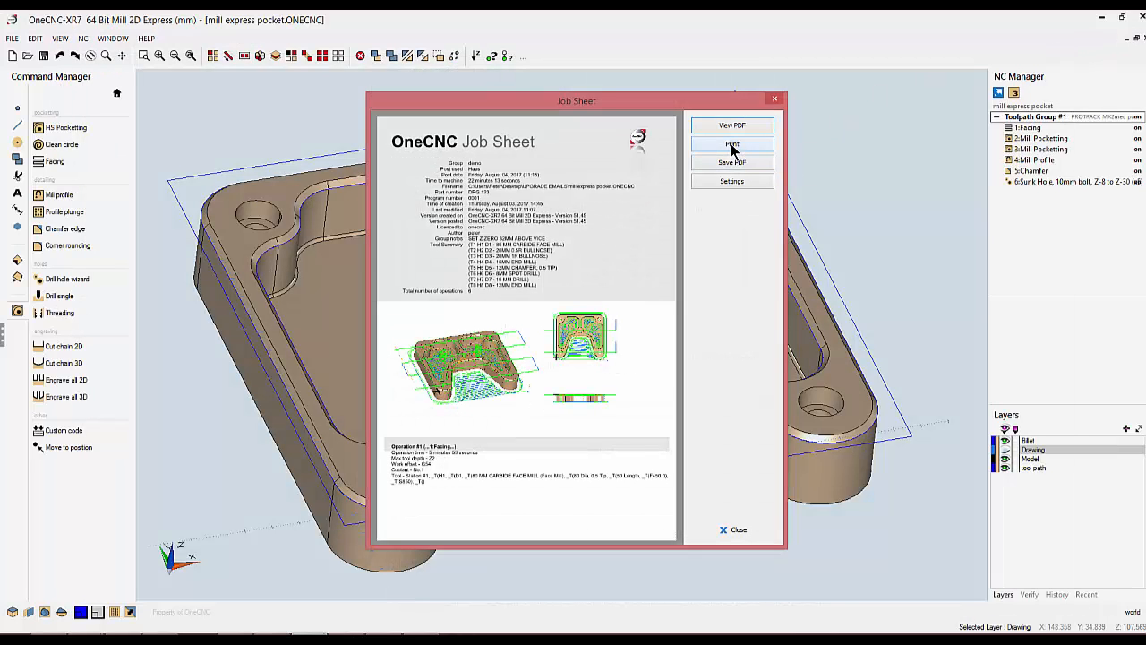
pyautogui.click(775, 98)
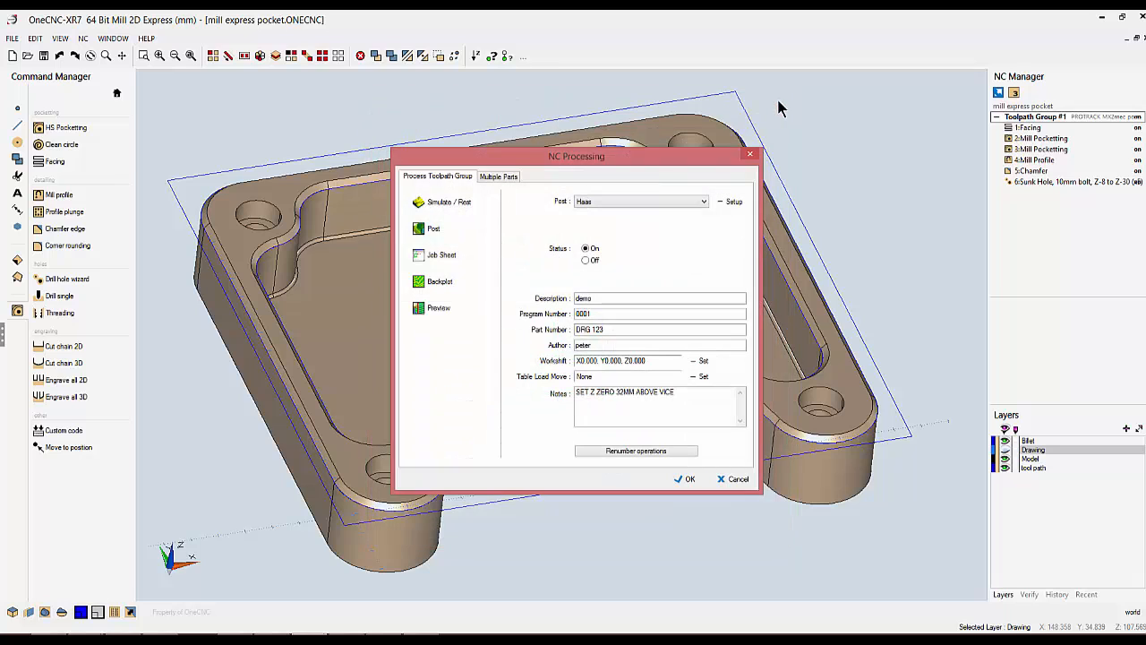
# Post the toolpath group and save the code to the Desktop as the NC file "mill express pocket.NC".
pyautogui.click(425, 230)
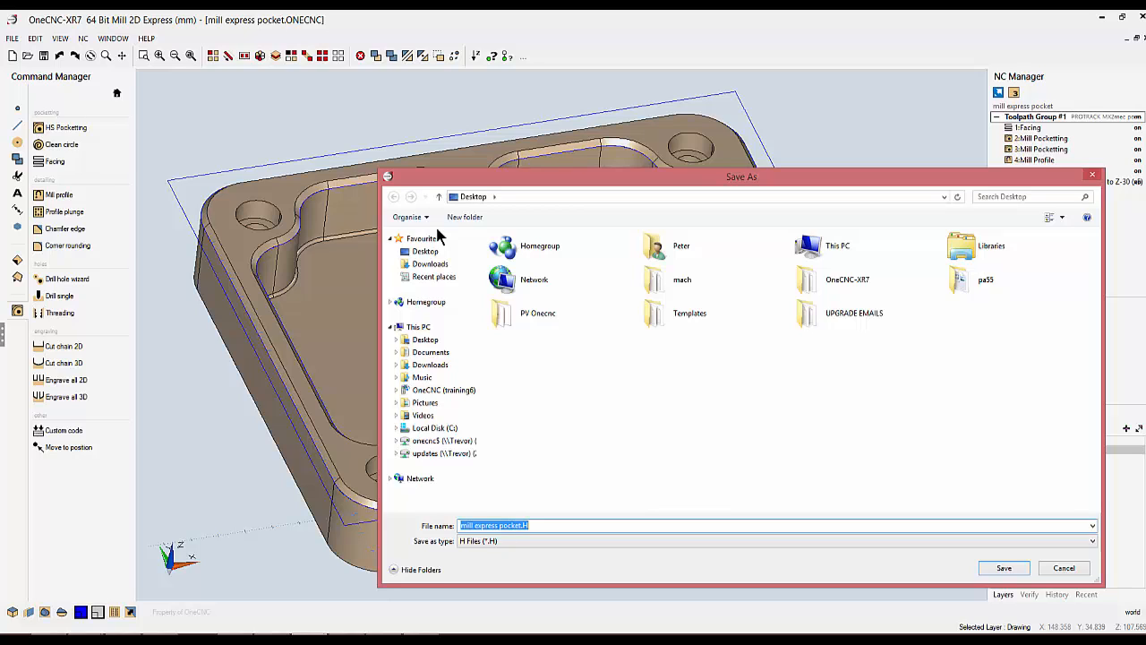
pyautogui.click(537, 542)
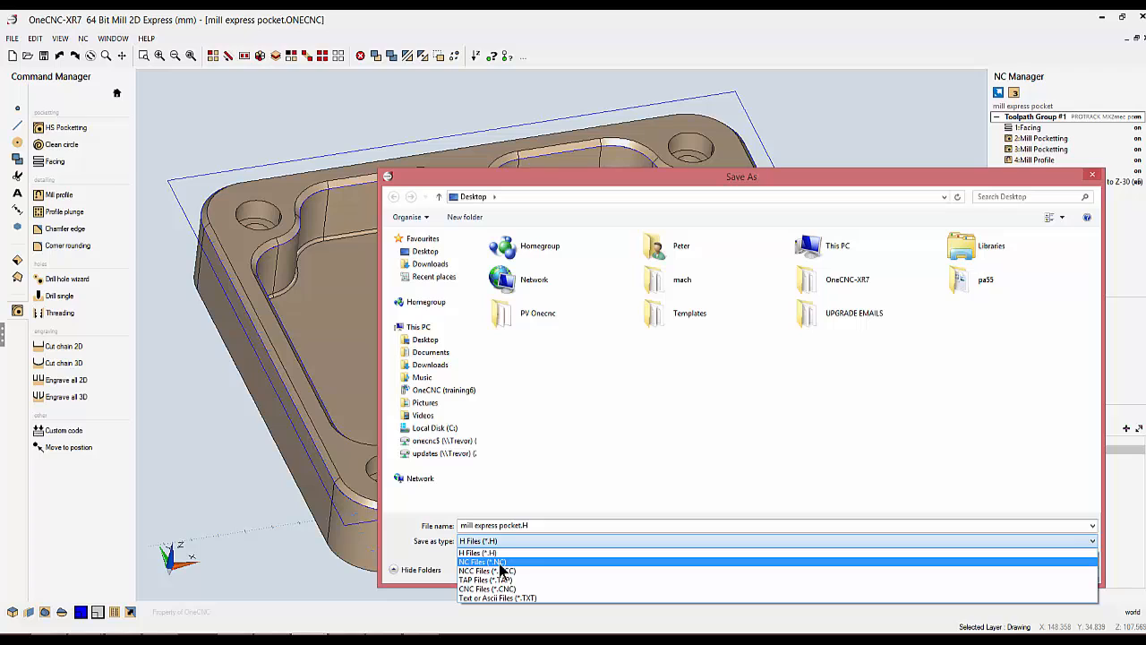
pyautogui.click(500, 562)
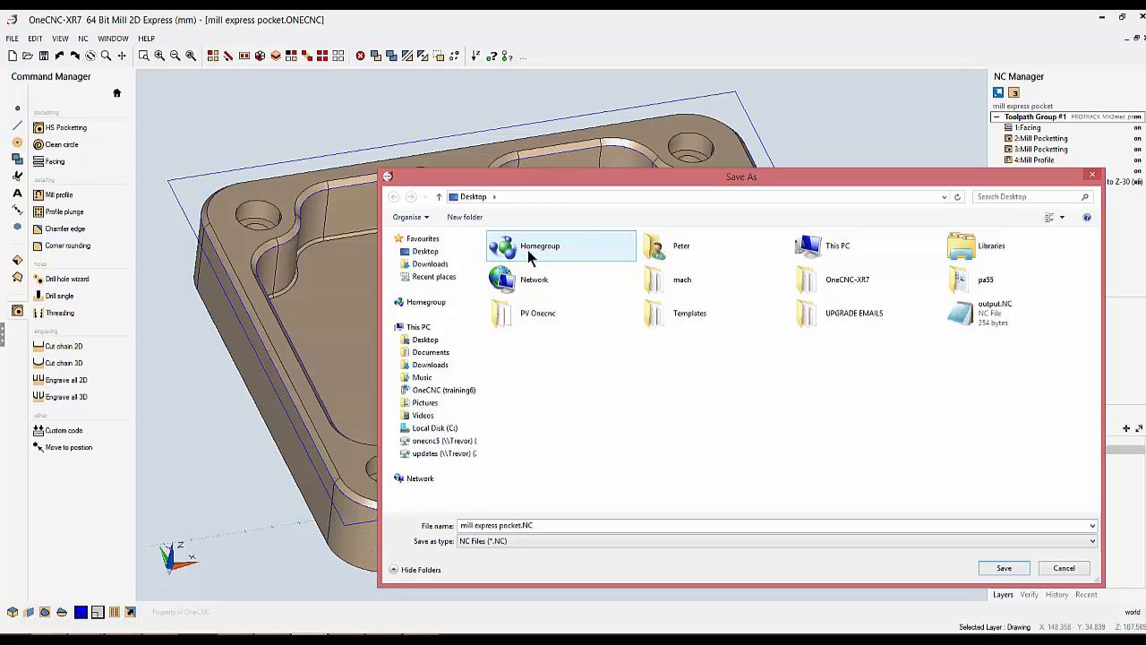
pyautogui.click(1001, 569)
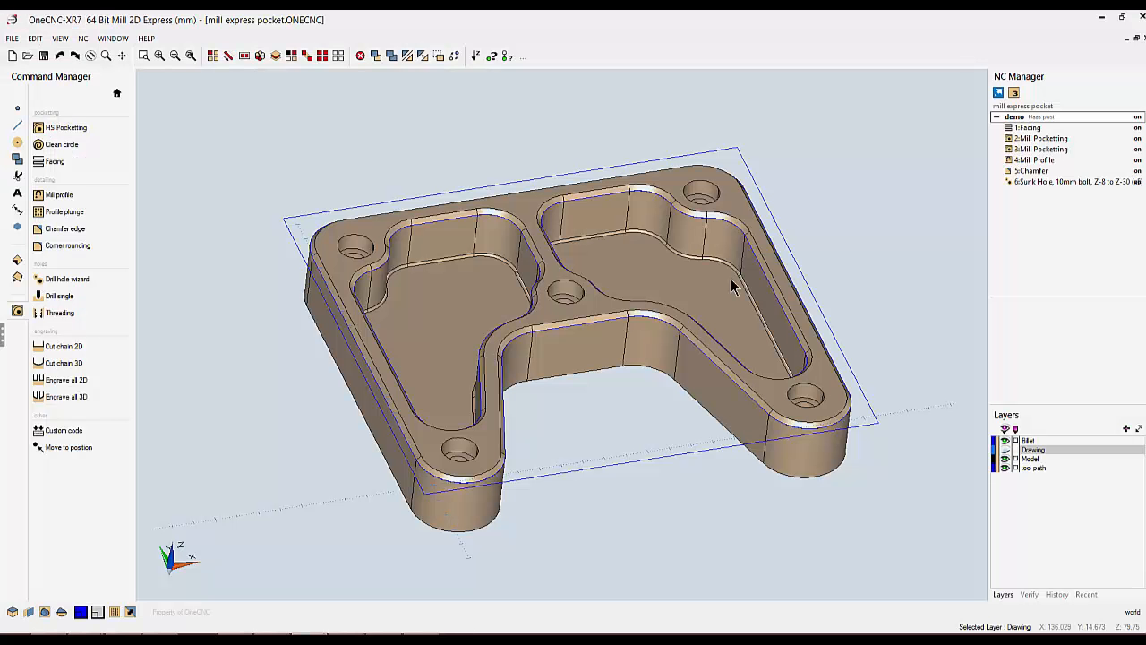
# Switch to the open file "1 express pocket.ONECNC" and show its Geometry layer.
pyautogui.click(111, 41)
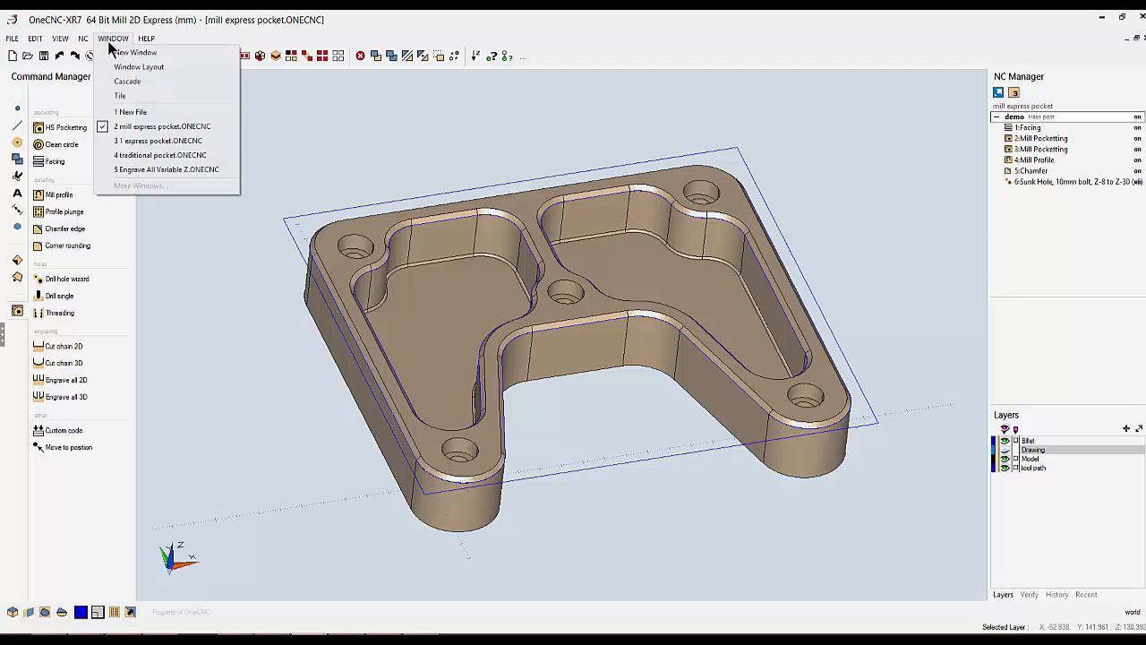
pyautogui.click(141, 137)
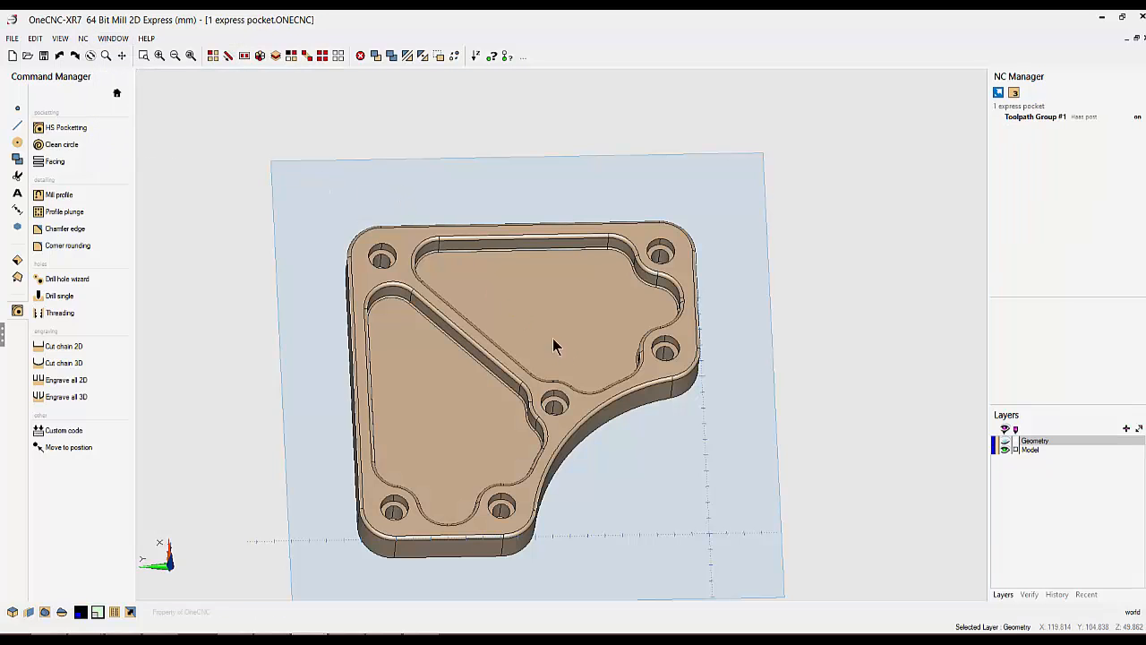
pyautogui.click(1006, 442)
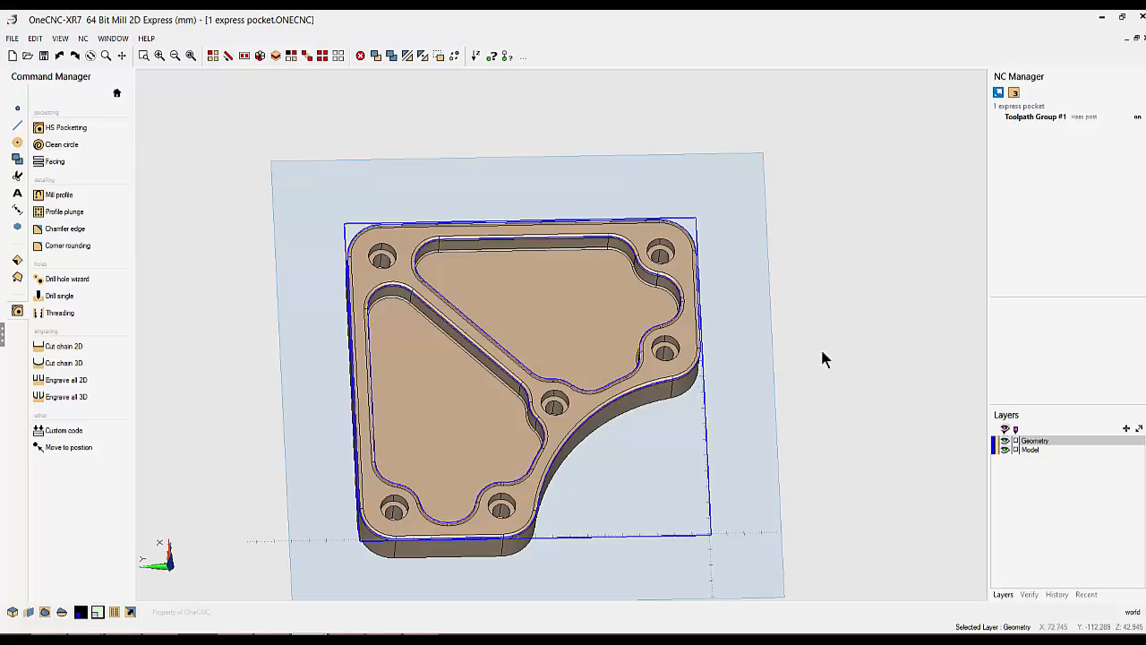
pyautogui.moveTo(704, 376)
pyautogui.mouseDown(button='middle')
pyautogui.moveTo(686, 397)
pyautogui.moveTo(545, 418)
pyautogui.moveTo(719, 355)
pyautogui.moveTo(729, 379)
pyautogui.moveTo(751, 324)
pyautogui.mouseUp(button='middle')
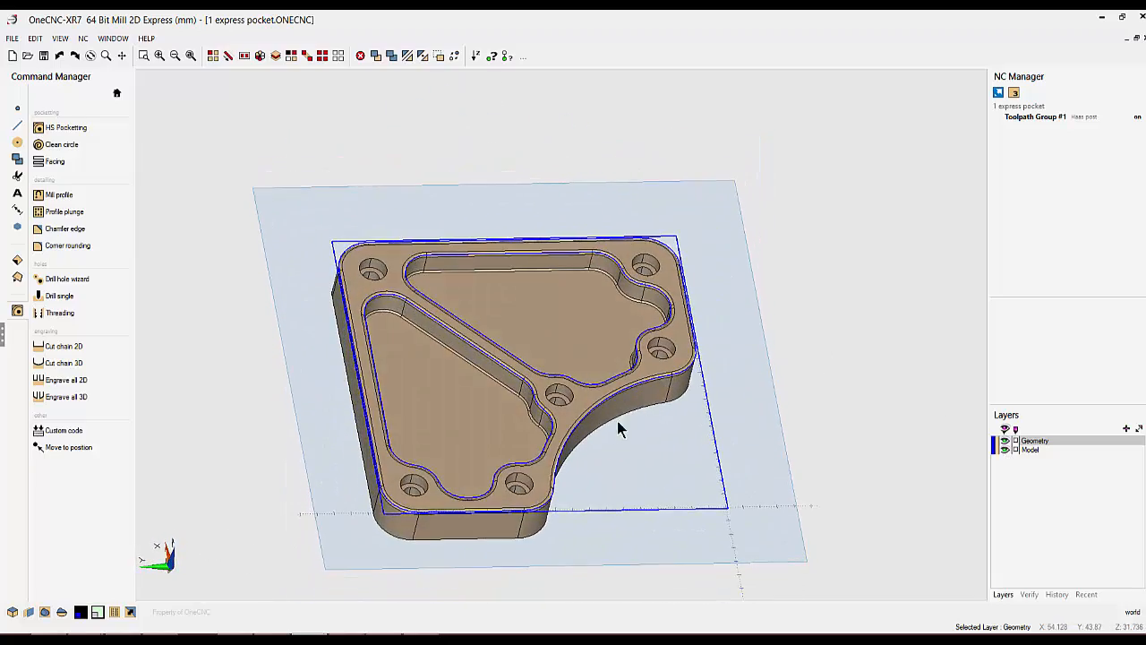
pyautogui.scroll(5, 621, 427)
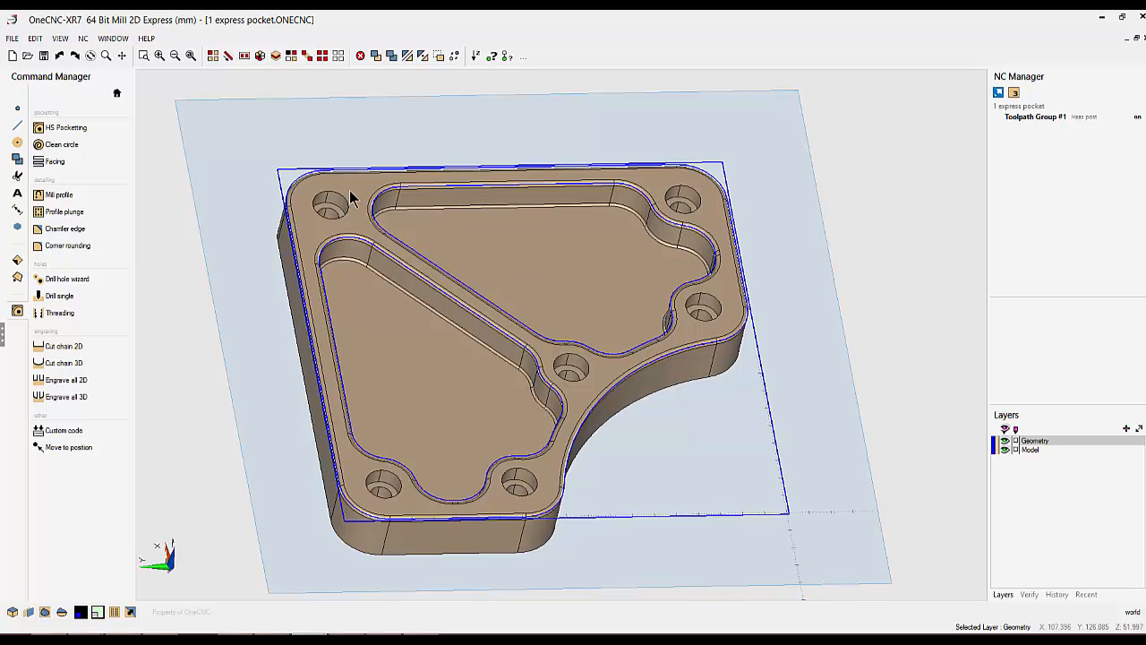
# Start high-speed pocketing between the outer rectangle and the part profile, using the "20mm dia hs open" template.
pyautogui.click(67, 130)
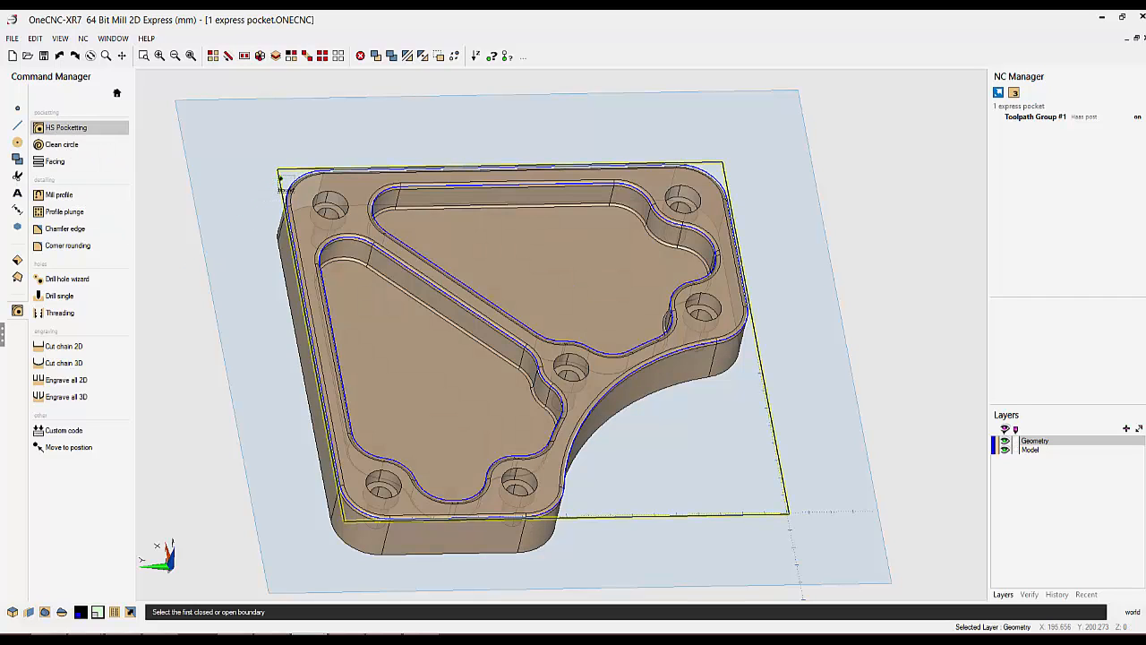
pyautogui.click(274, 183)
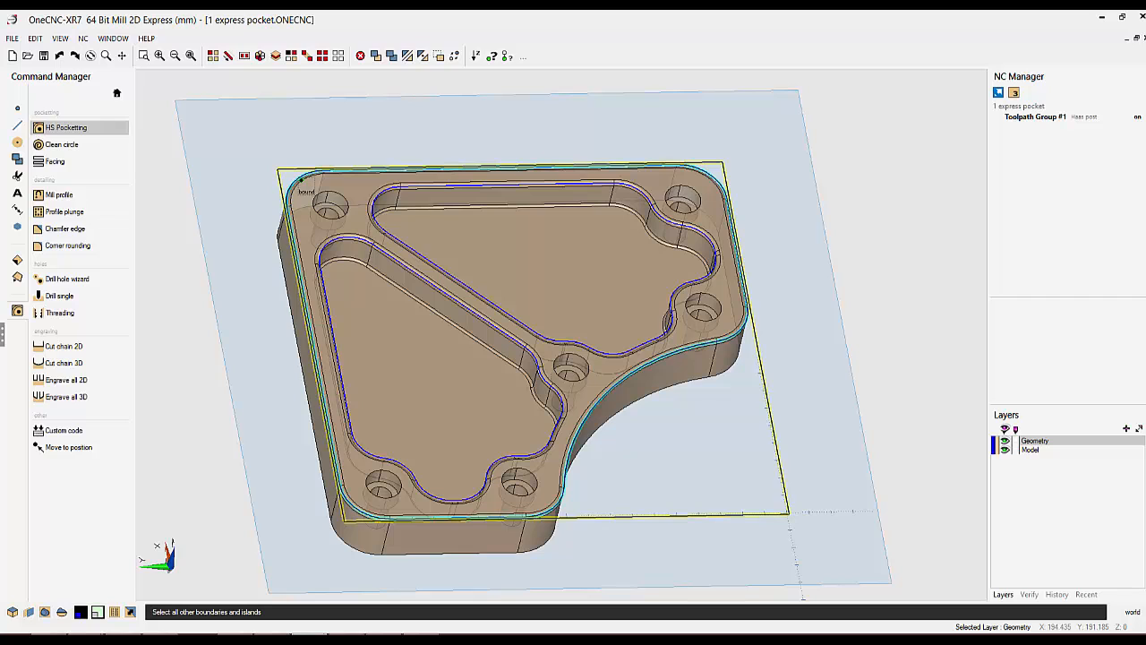
pyautogui.rightClick(301, 177)
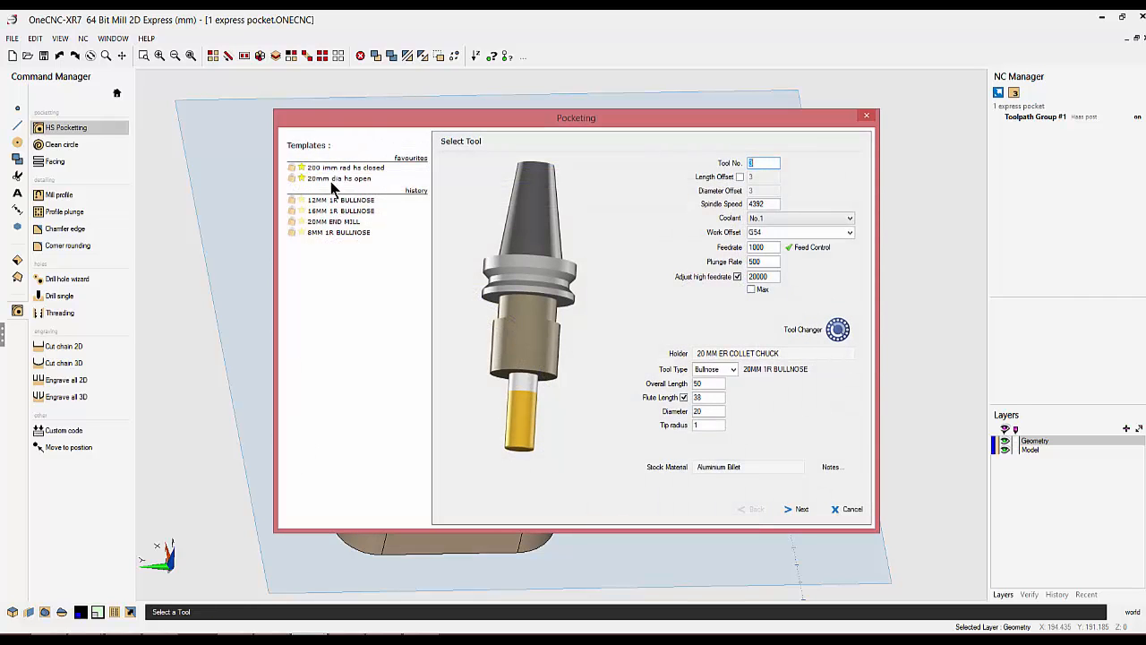
pyautogui.click(329, 179)
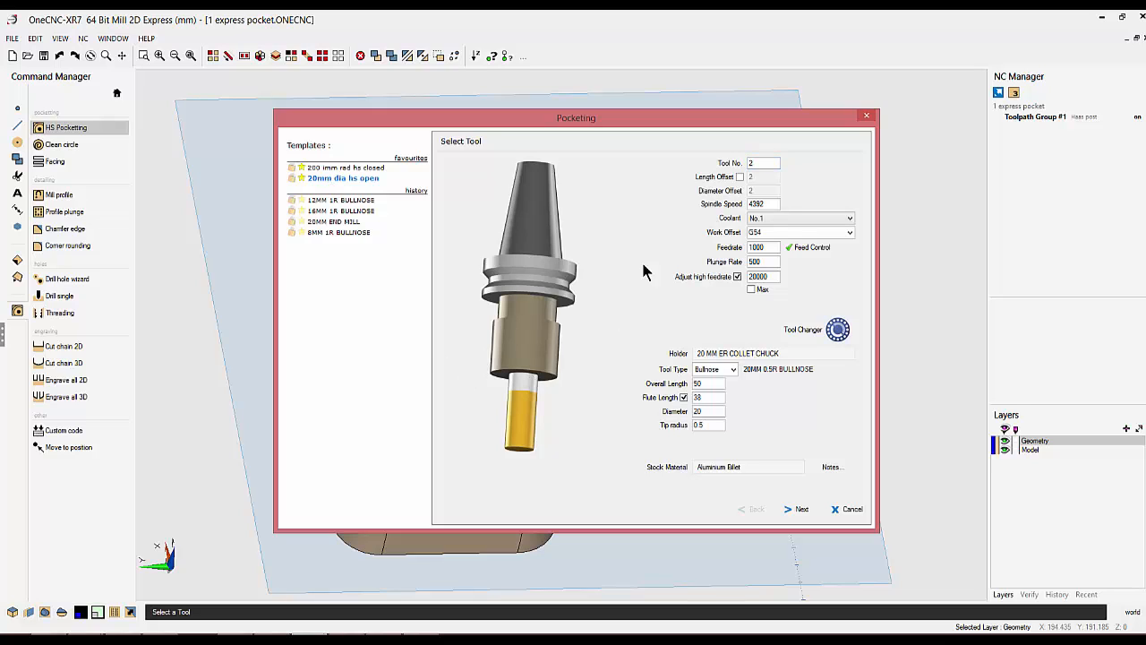
pyautogui.click(800, 508)
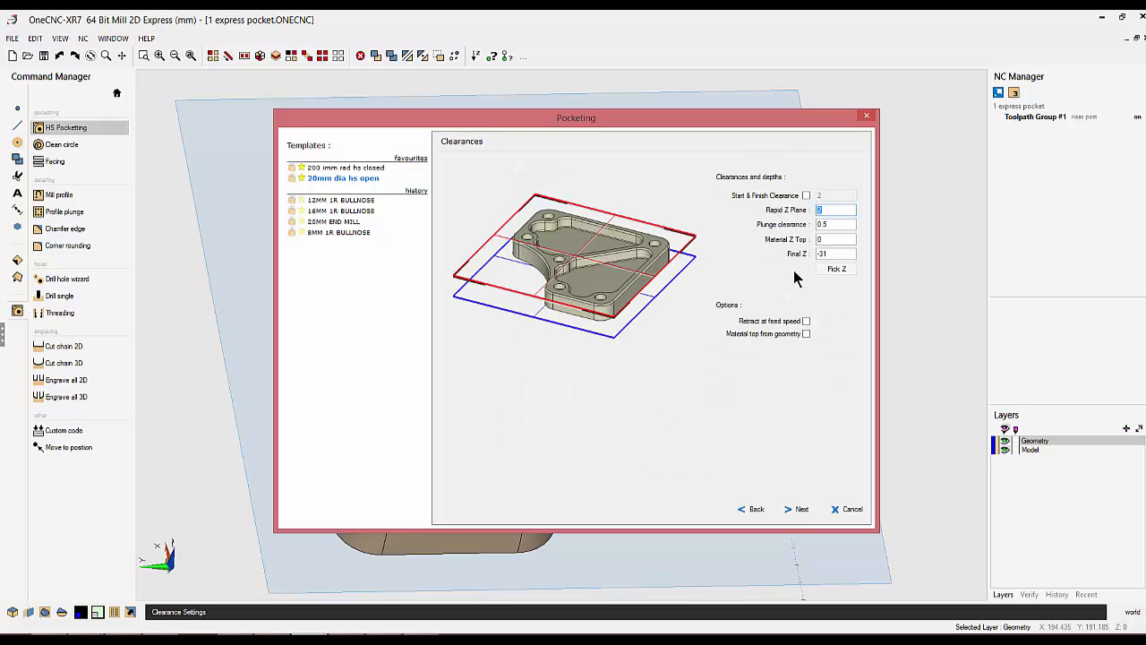
# Pick the part's bottom edge for depth, adjust the final Z to -26, and generate the Highspeed Open toolpath with the template settings.
pyautogui.click(837, 269)
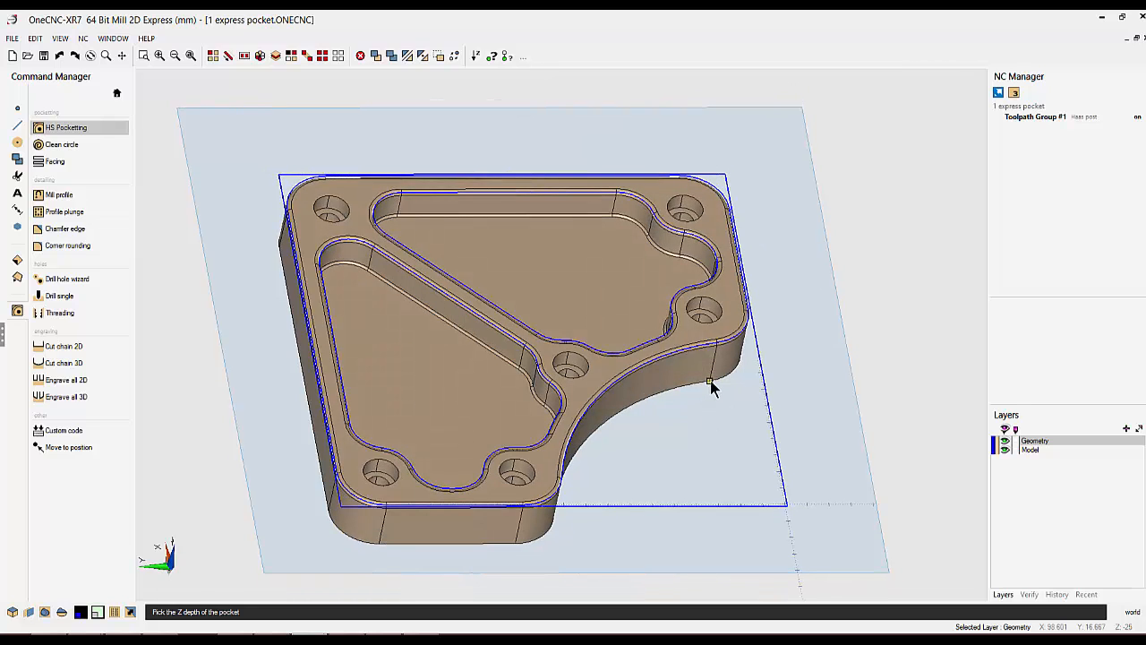
pyautogui.click(707, 368)
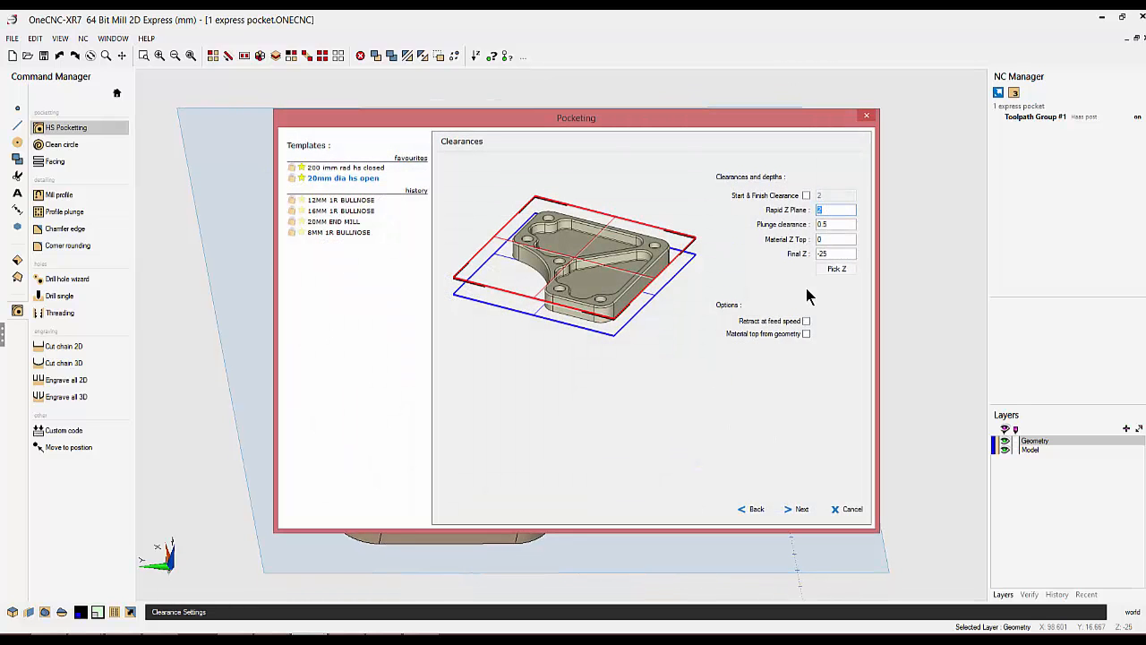
pyautogui.click(832, 254)
pyautogui.write('6')
pyautogui.click(796, 509)
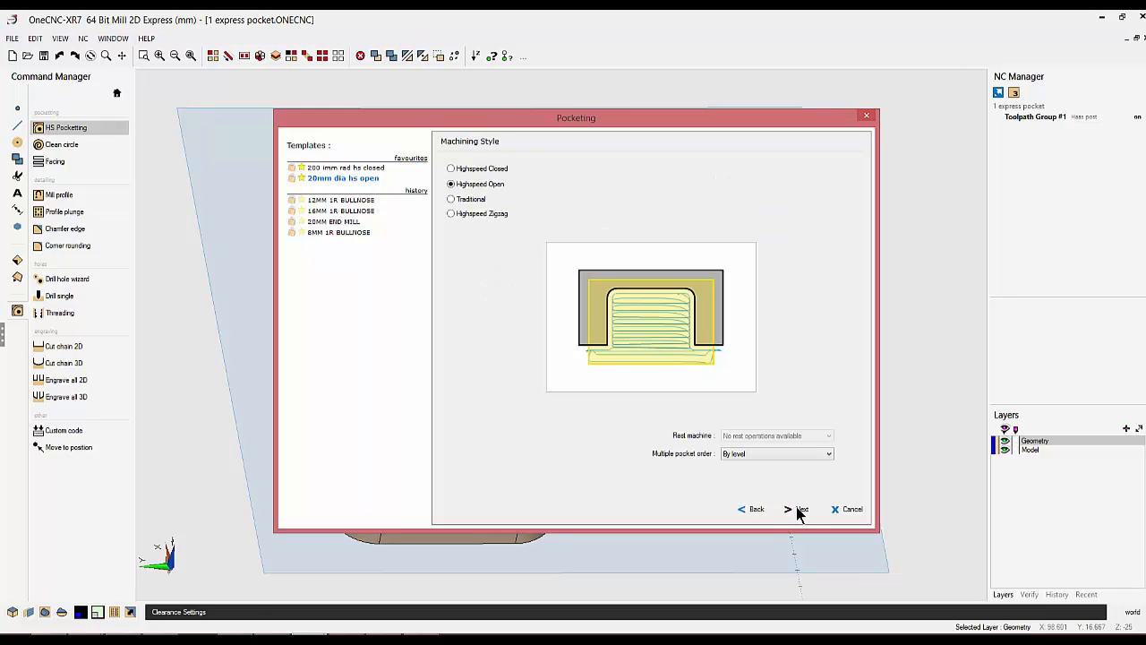
pyautogui.click(797, 510)
pyautogui.click(798, 509)
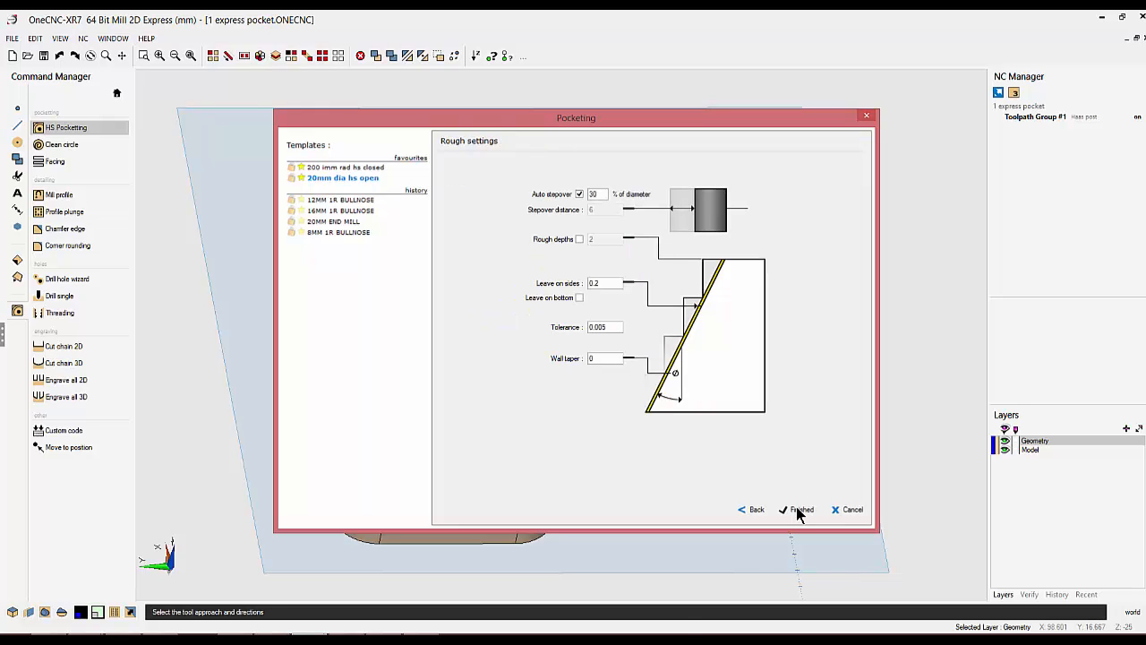
pyautogui.click(800, 510)
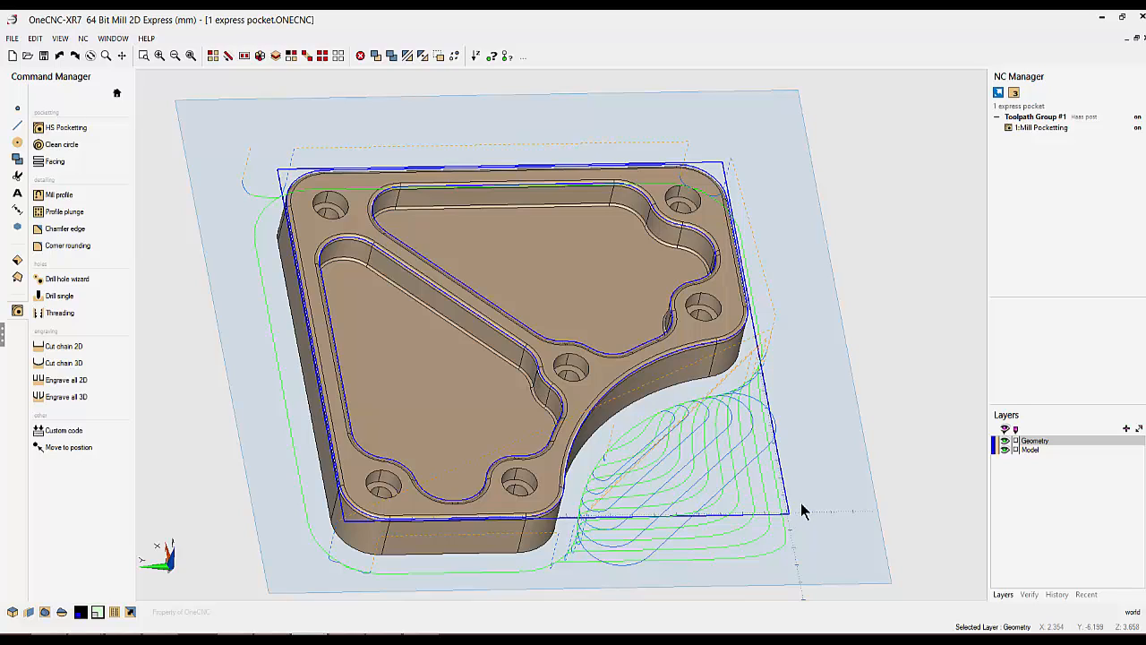
# Start high-speed pocketing of the two inner pockets, using the favourite hs closed template with the 20MM 1R BULLNOSE.
pyautogui.click(68, 129)
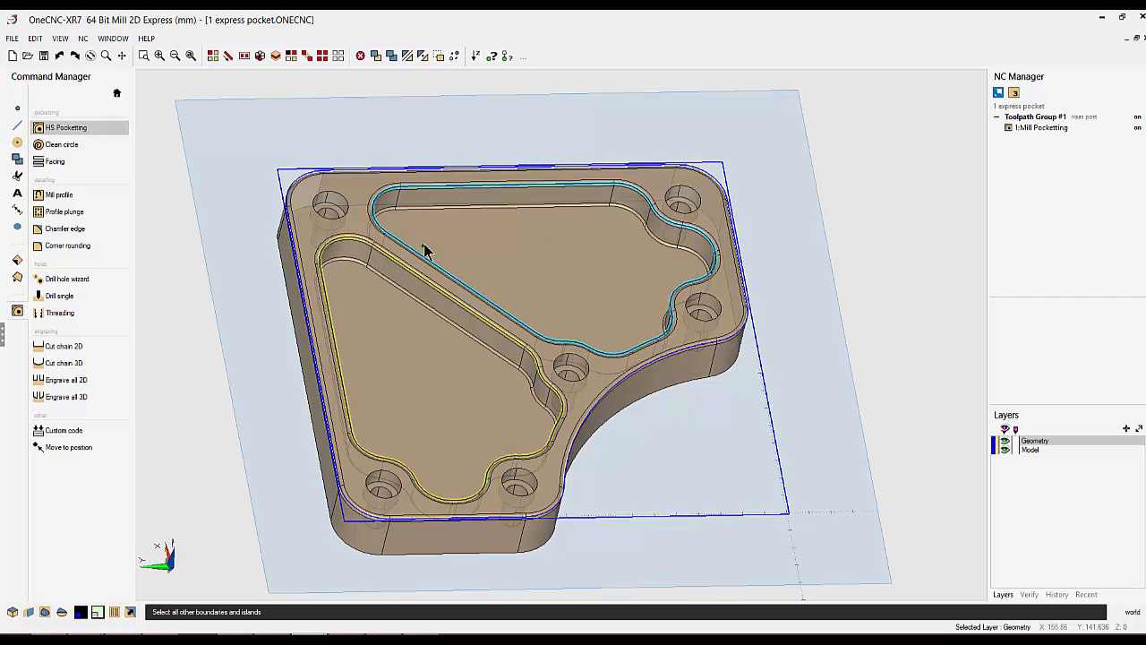
pyautogui.rightClick(423, 246)
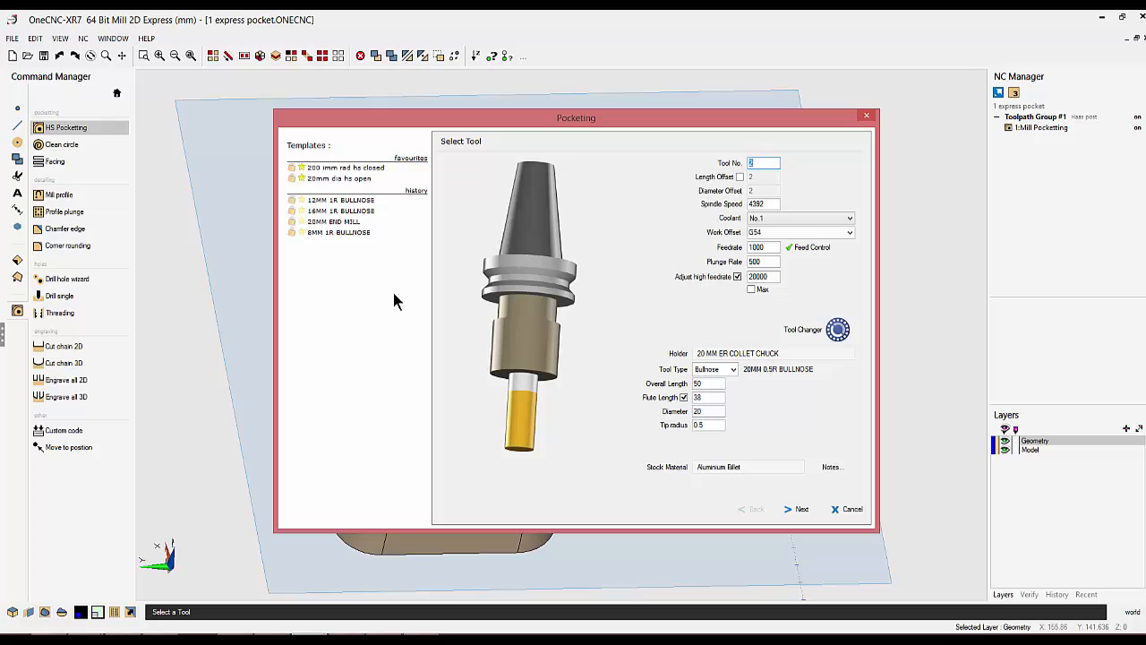
pyautogui.click(329, 173)
pyautogui.click(329, 173)
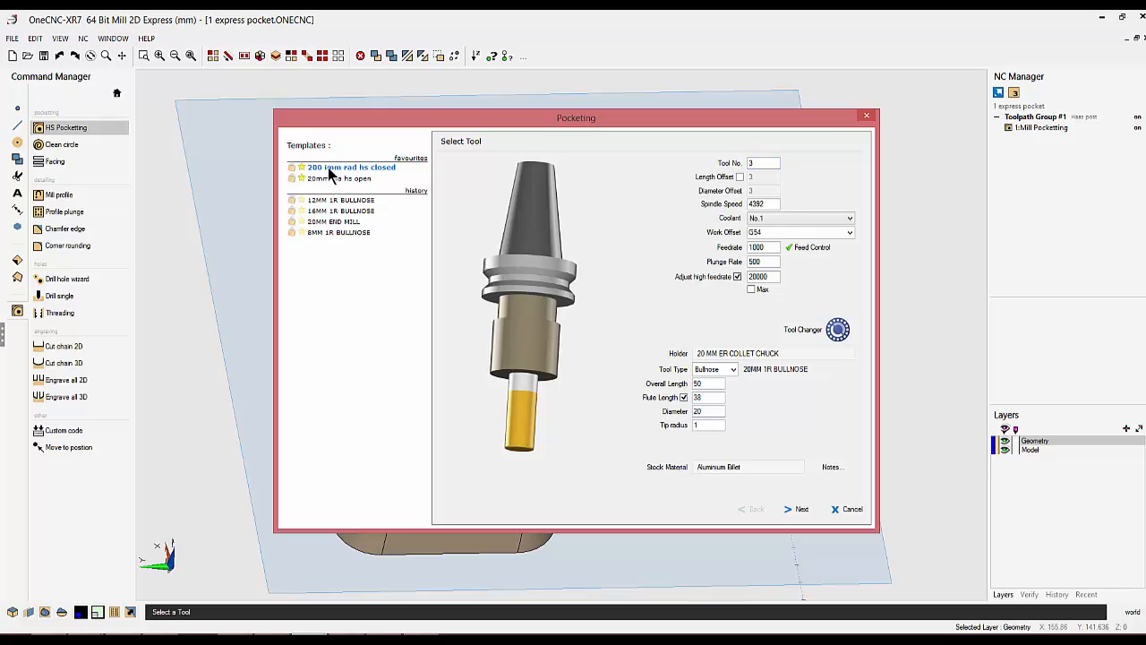
pyautogui.click(797, 509)
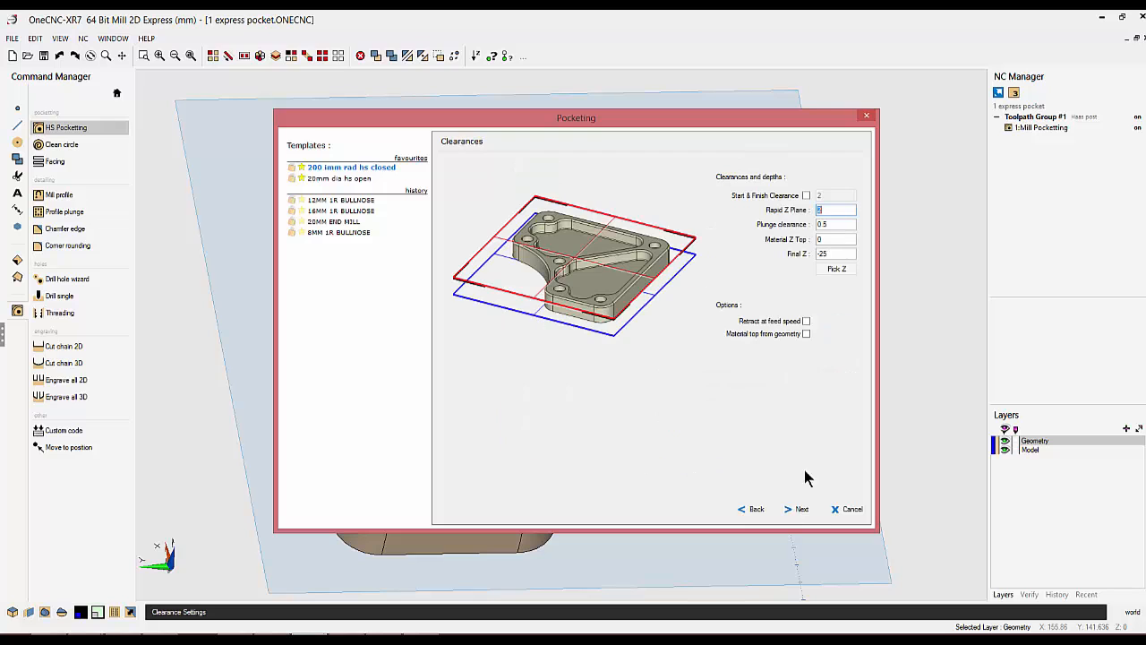
# Set the final Z to -15 by picking the pocket floor edge, and generate the inner pocketing toolpath with the template's remaining settings.
pyautogui.click(834, 269)
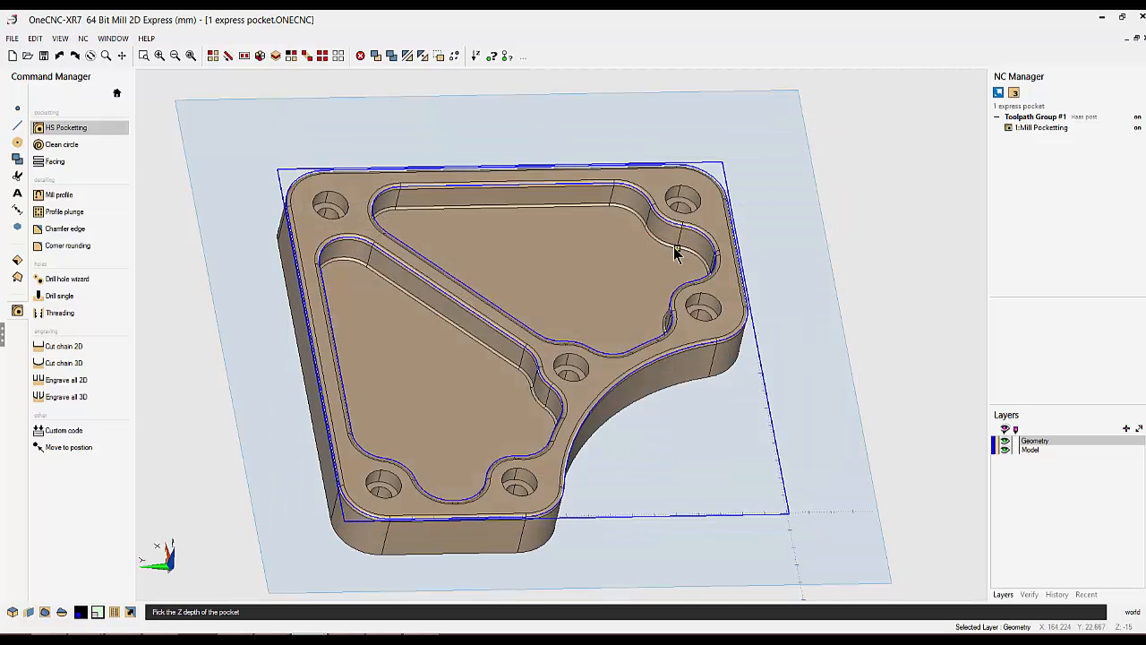
pyautogui.click(676, 253)
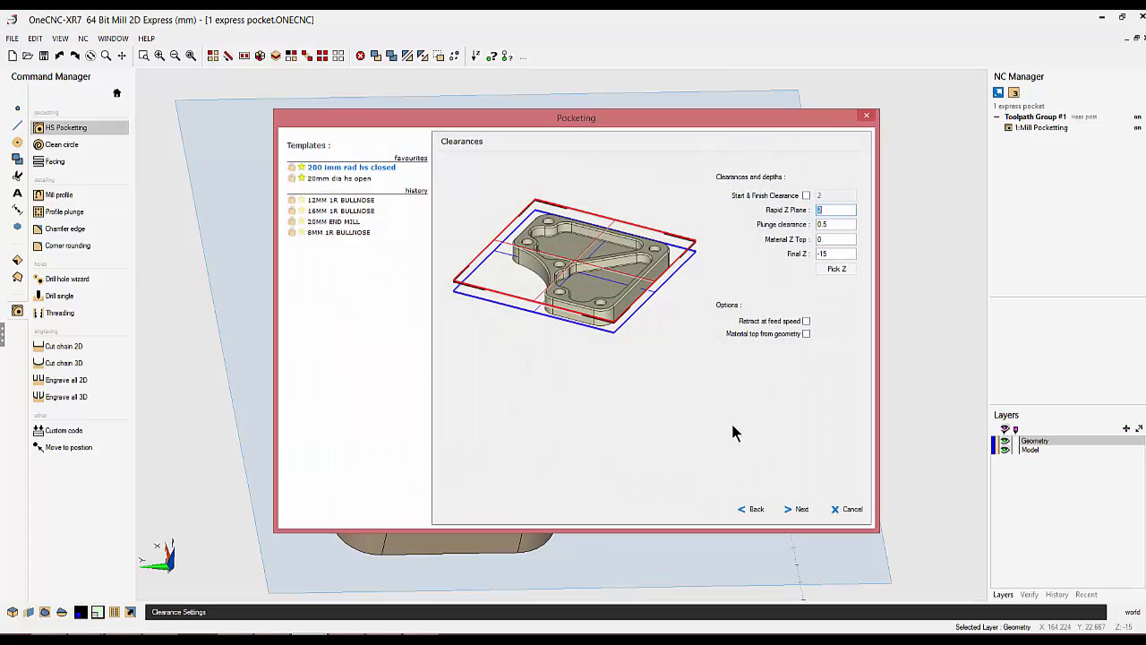
pyautogui.click(800, 510)
pyautogui.click(801, 509)
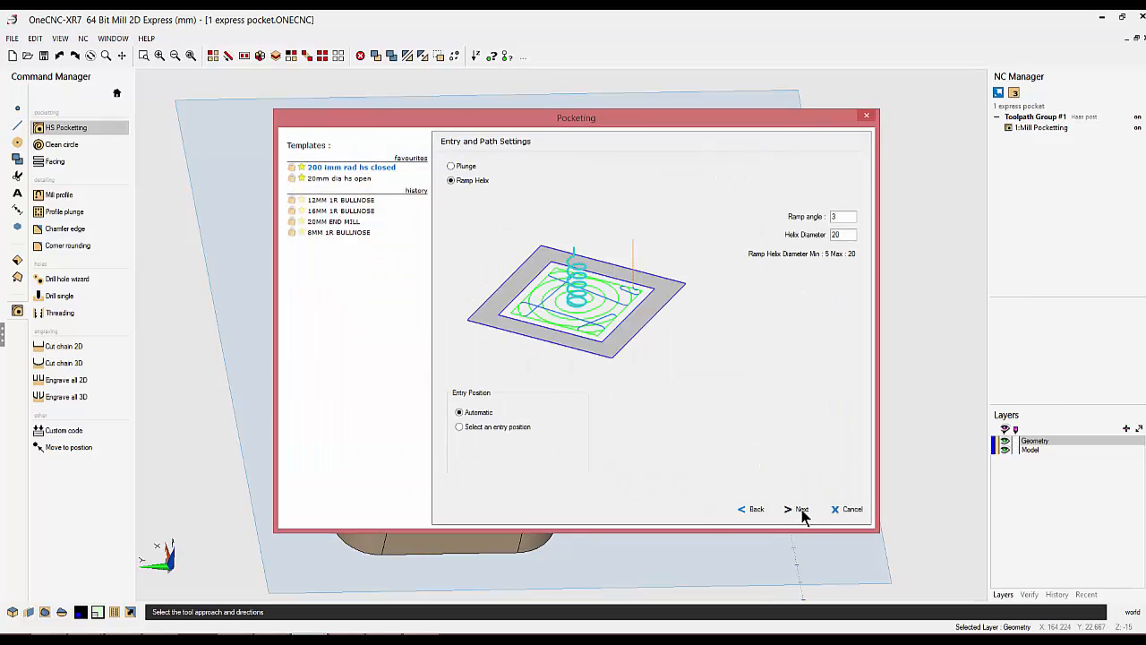
pyautogui.click(801, 510)
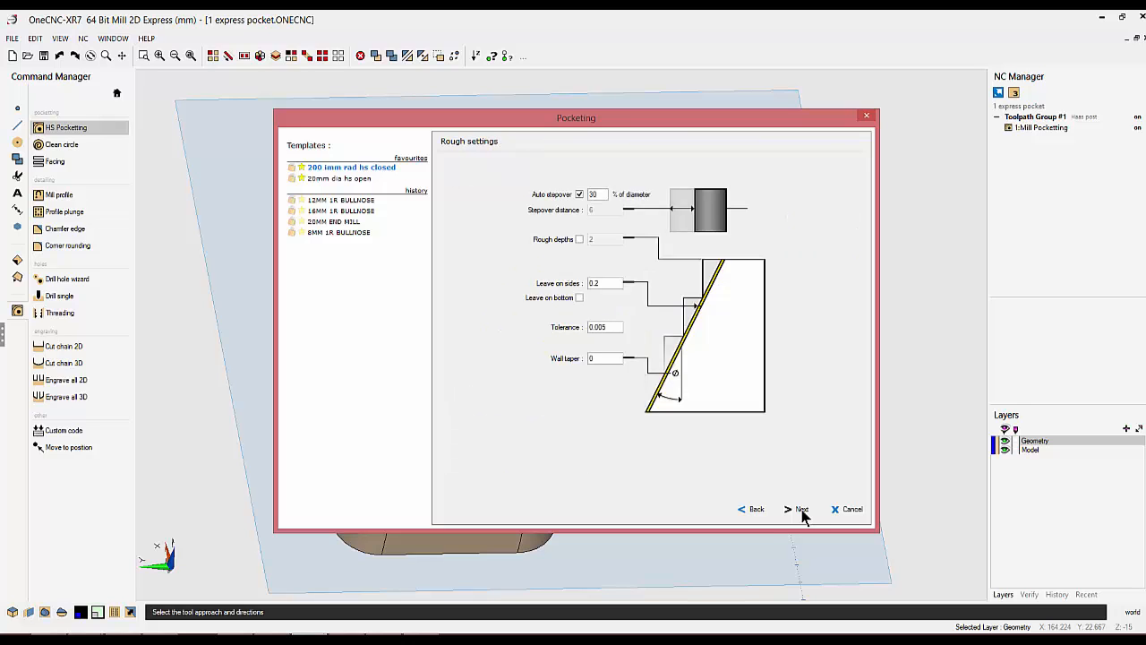
pyautogui.click(801, 511)
pyautogui.click(801, 510)
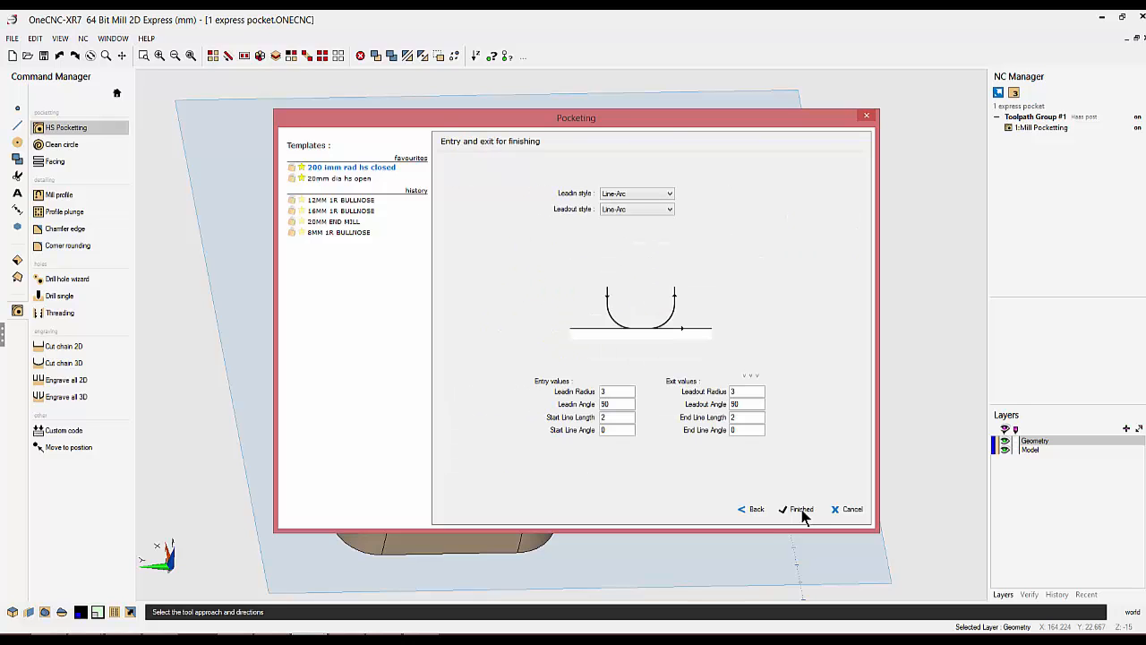
pyautogui.click(801, 510)
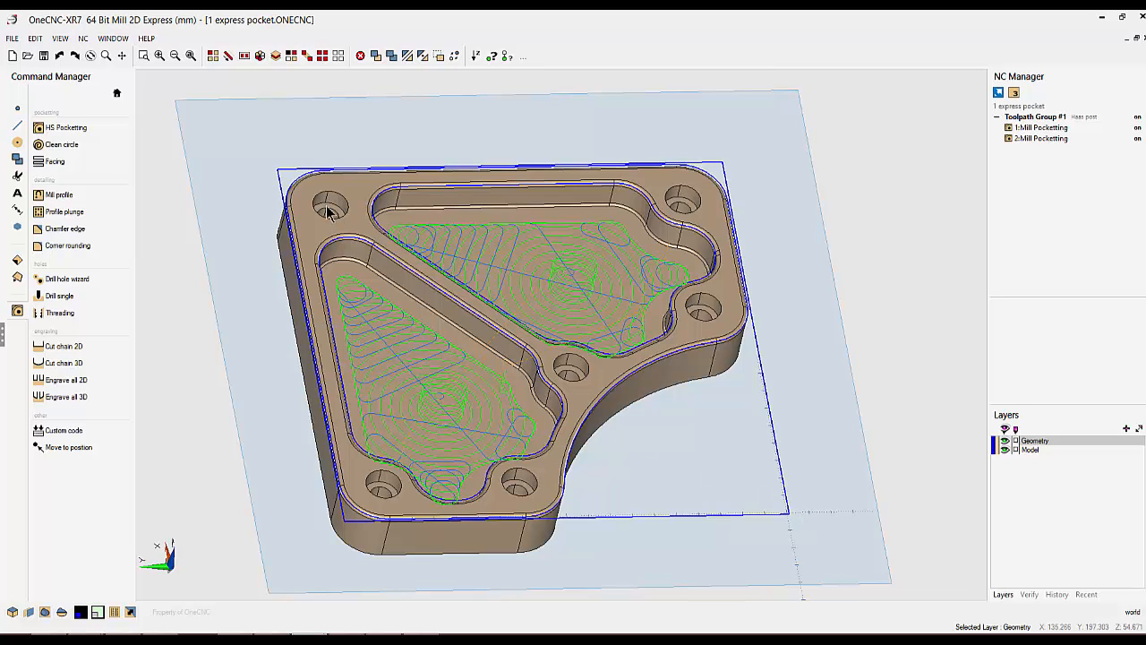
# Program all the 10 mm sunk holes with the drill hole wizard, keeping the default clearances and applying the "16mm c bore 10mm hole" definition.
pyautogui.click(66, 280)
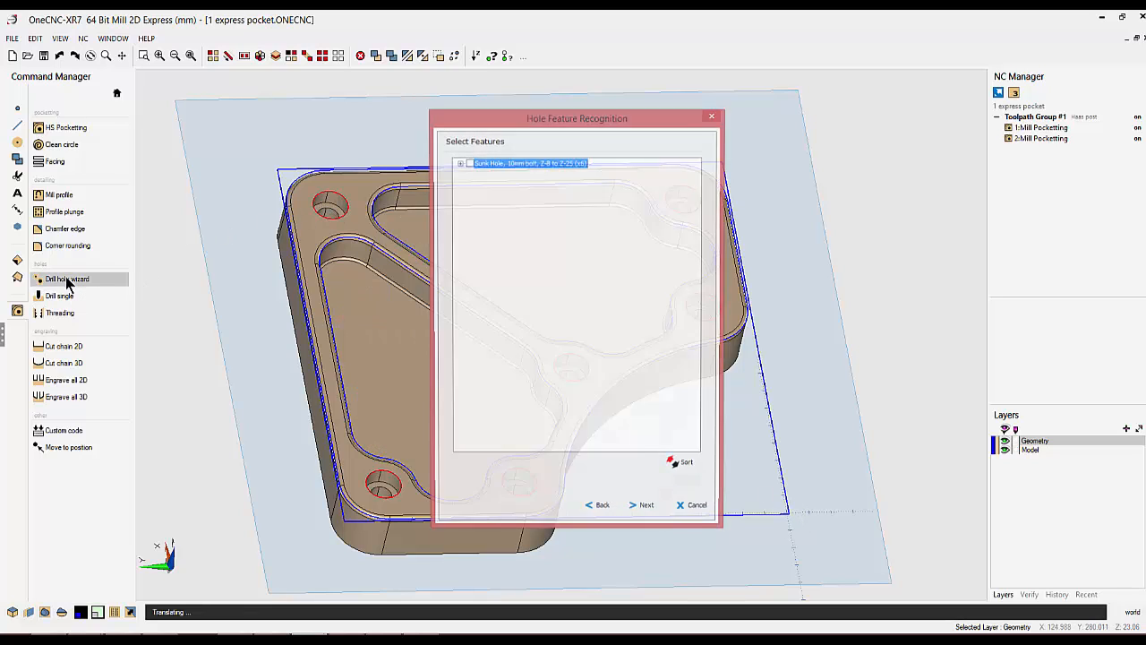
pyautogui.click(468, 163)
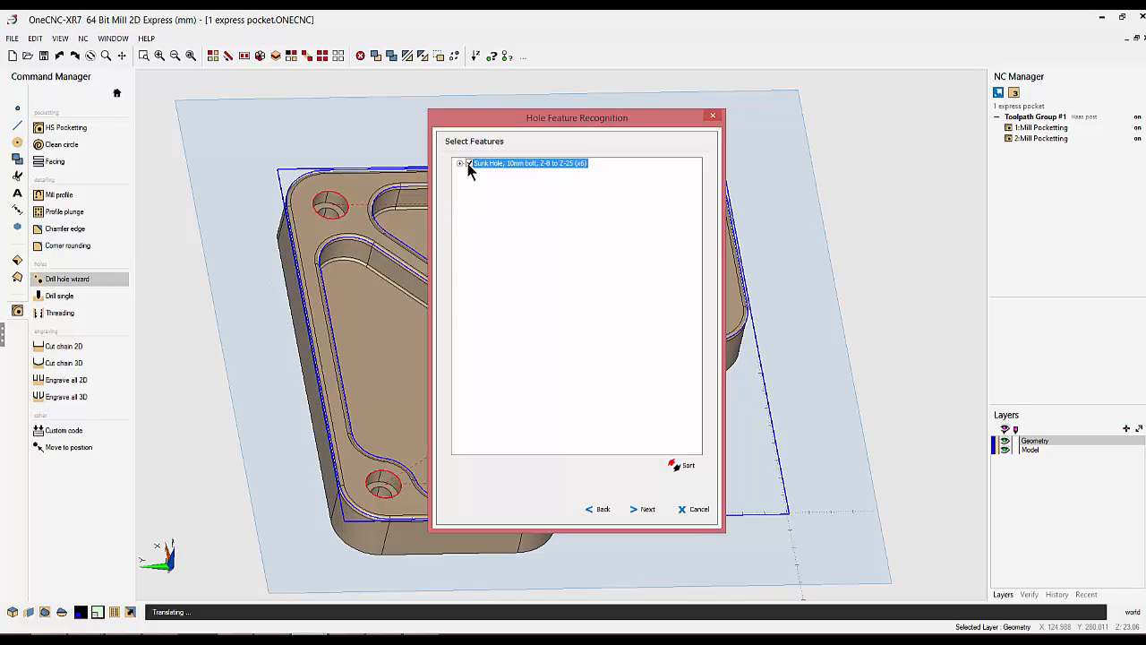
pyautogui.click(644, 510)
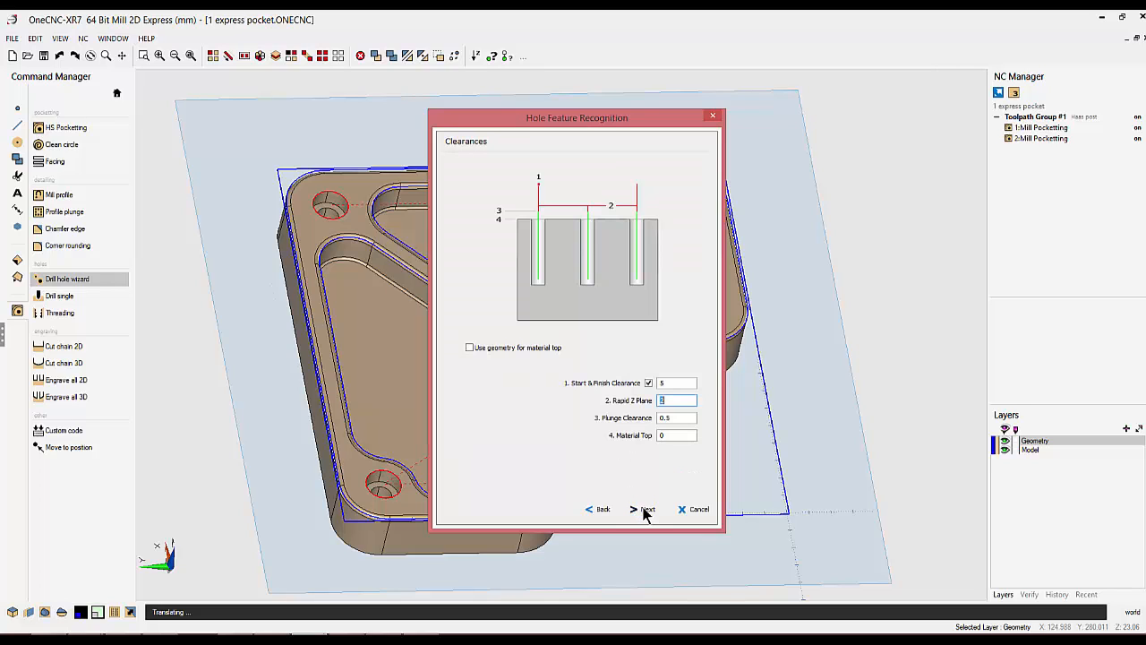
pyautogui.click(645, 510)
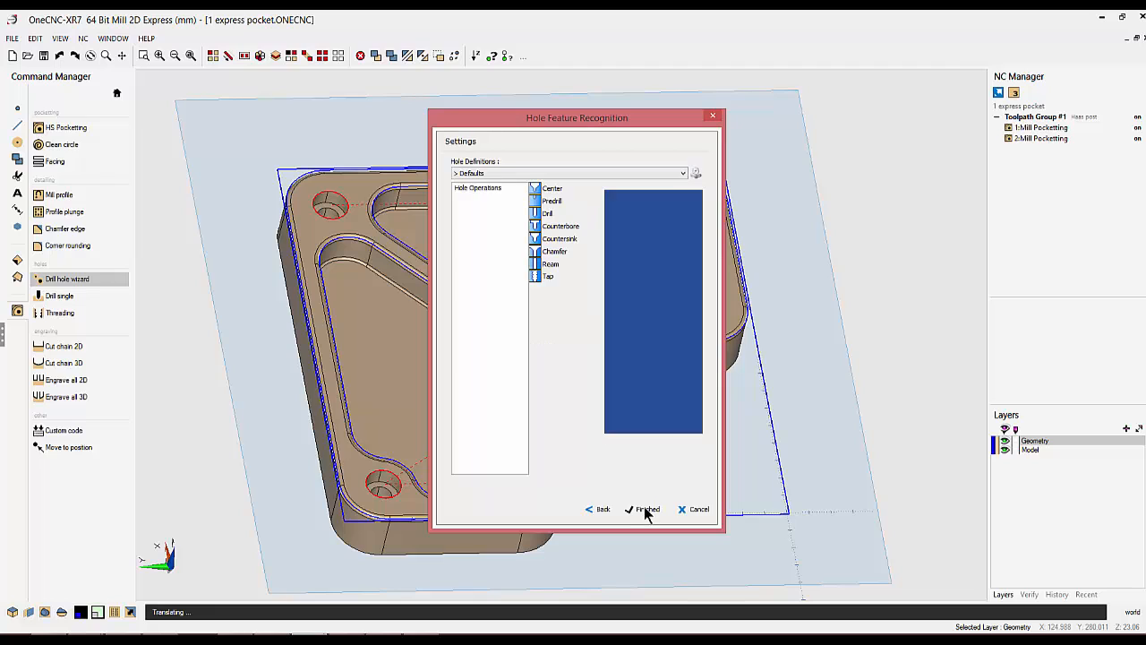
pyautogui.click(683, 173)
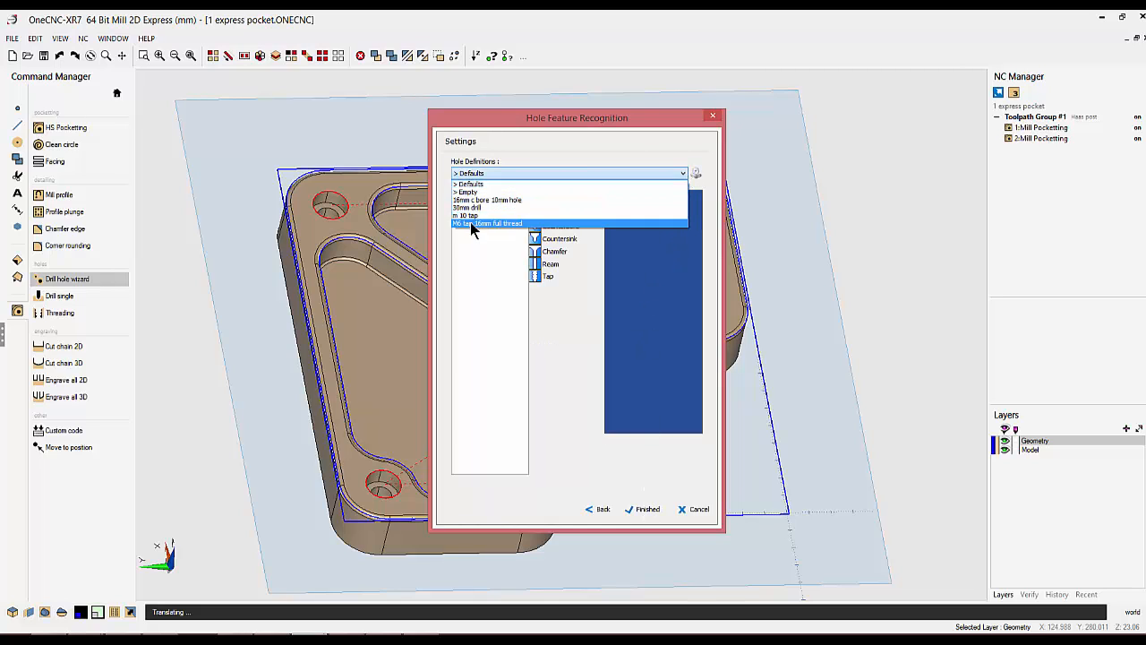
pyautogui.click(468, 201)
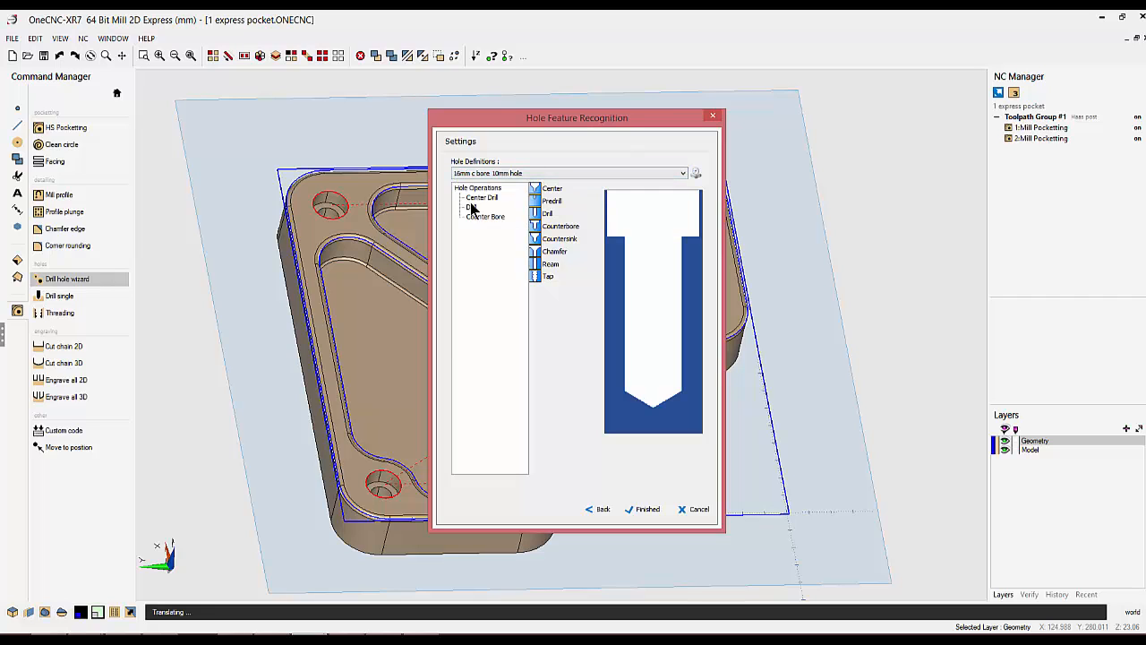
pyautogui.click(645, 509)
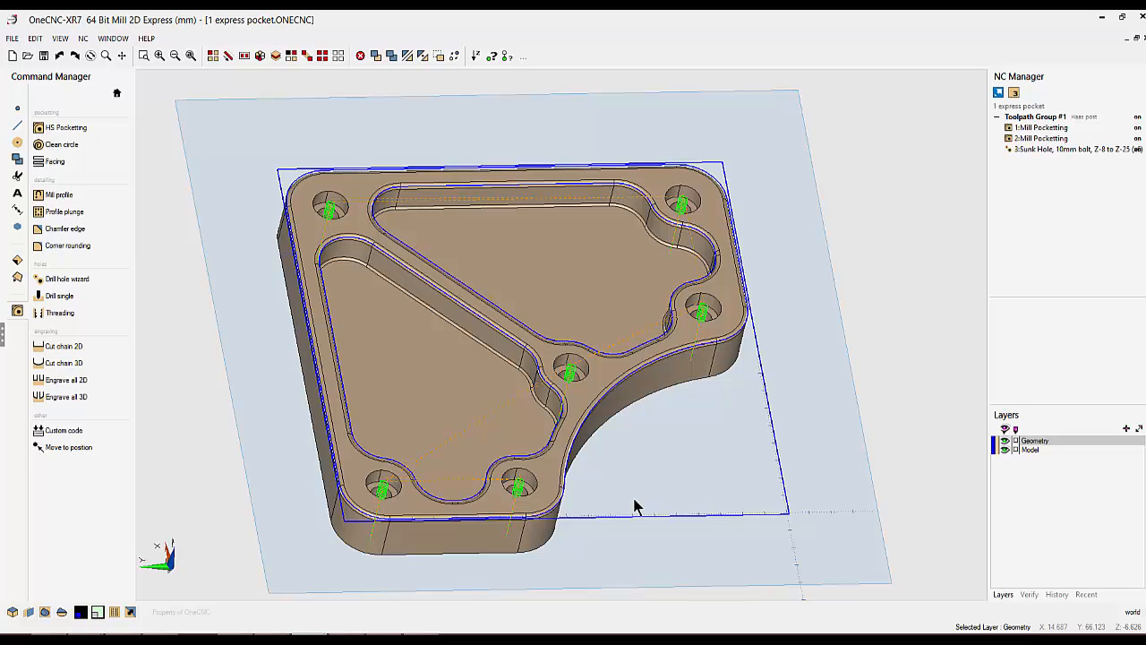
# Switch to the open "traditional pocket" file.
pyautogui.scroll(-2, 833, 167)
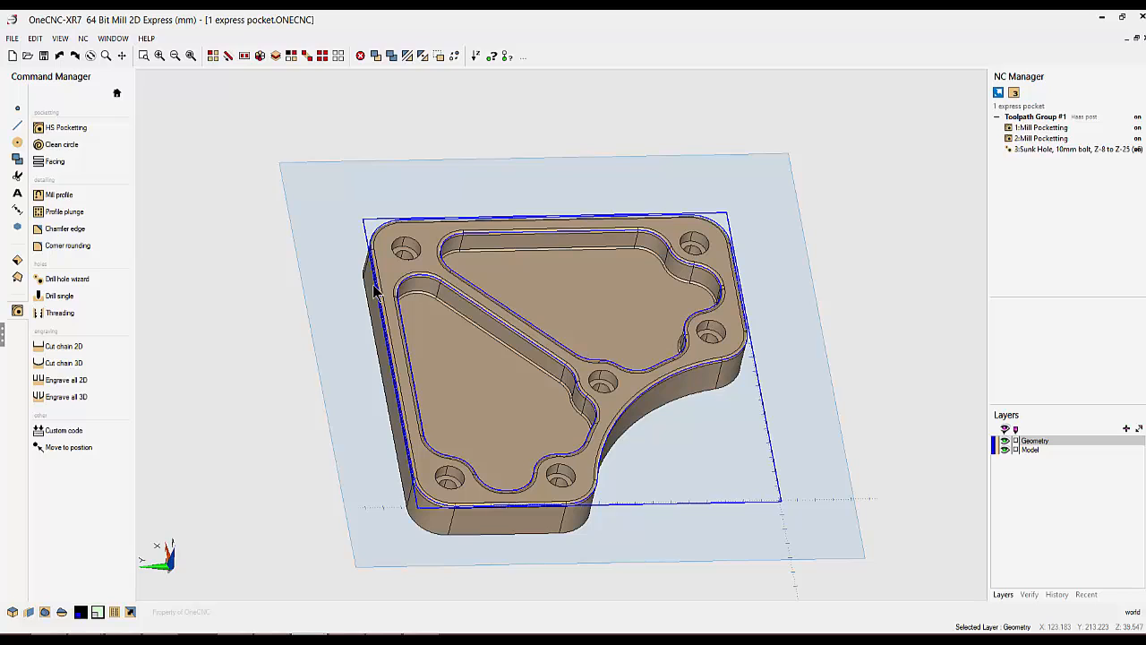
pyautogui.click(121, 41)
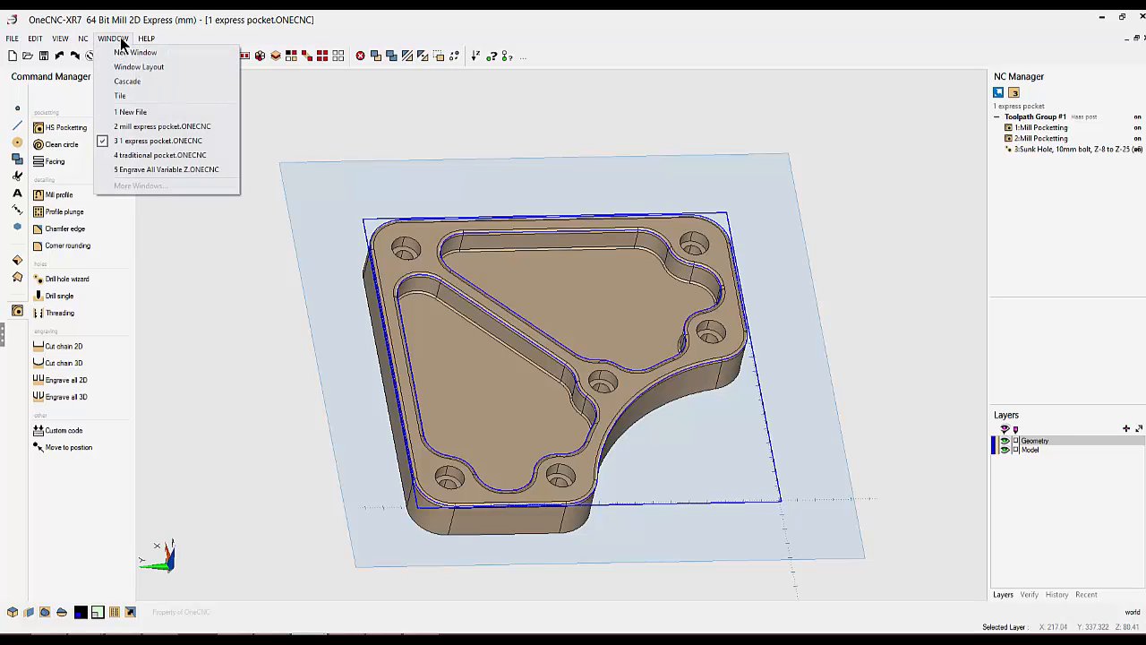
pyautogui.click(142, 155)
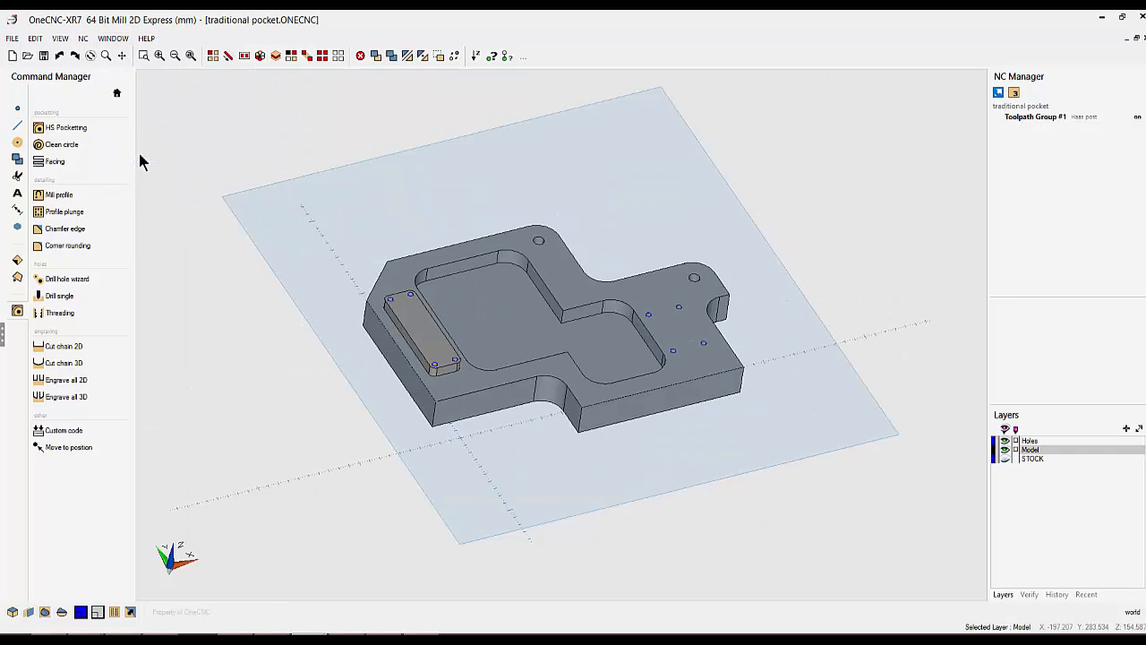
pyautogui.scroll(5, 430, 338)
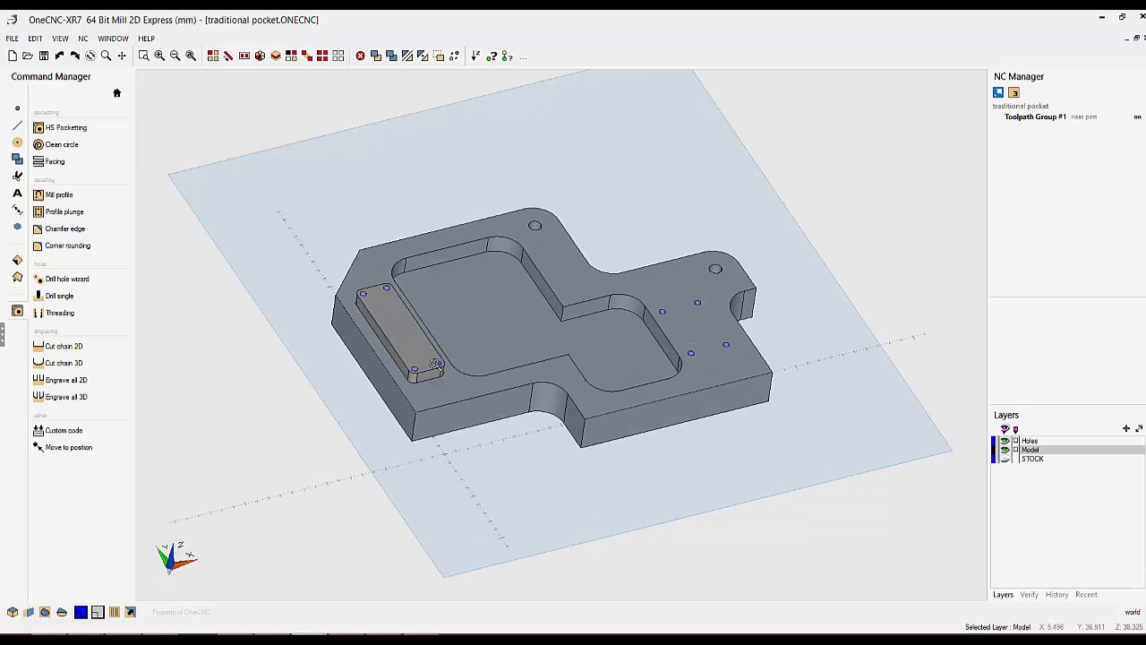
pyautogui.moveTo(430, 339); pyautogui.dragTo(444, 365, button='middle')
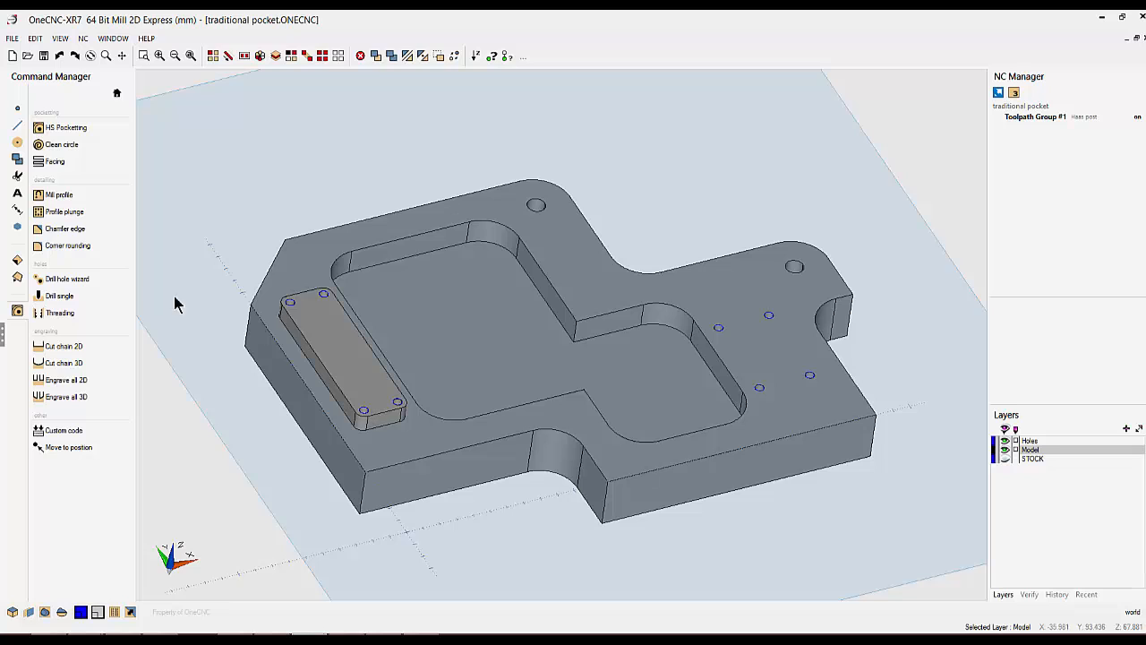
# Start the drill hole wizard, preview the recognised hole groups, and select both 5mm bolt groups, Z10 to Z-30 and Z0 to Z-30.
pyautogui.click(61, 285)
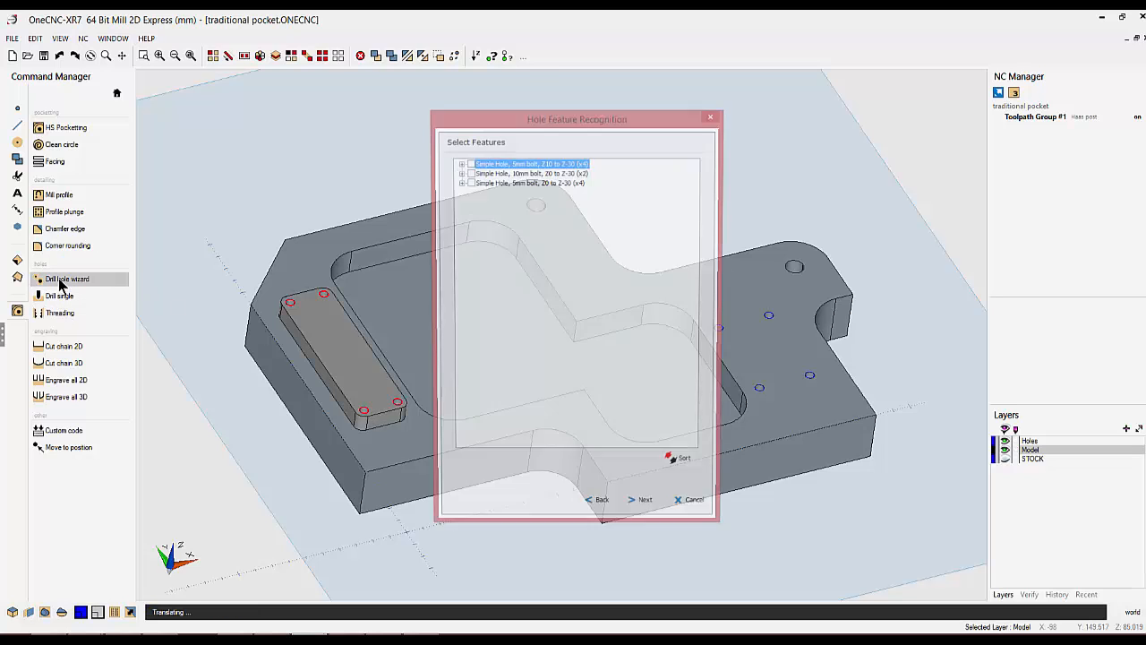
pyautogui.moveTo(586, 123); pyautogui.dragTo(994, 110)
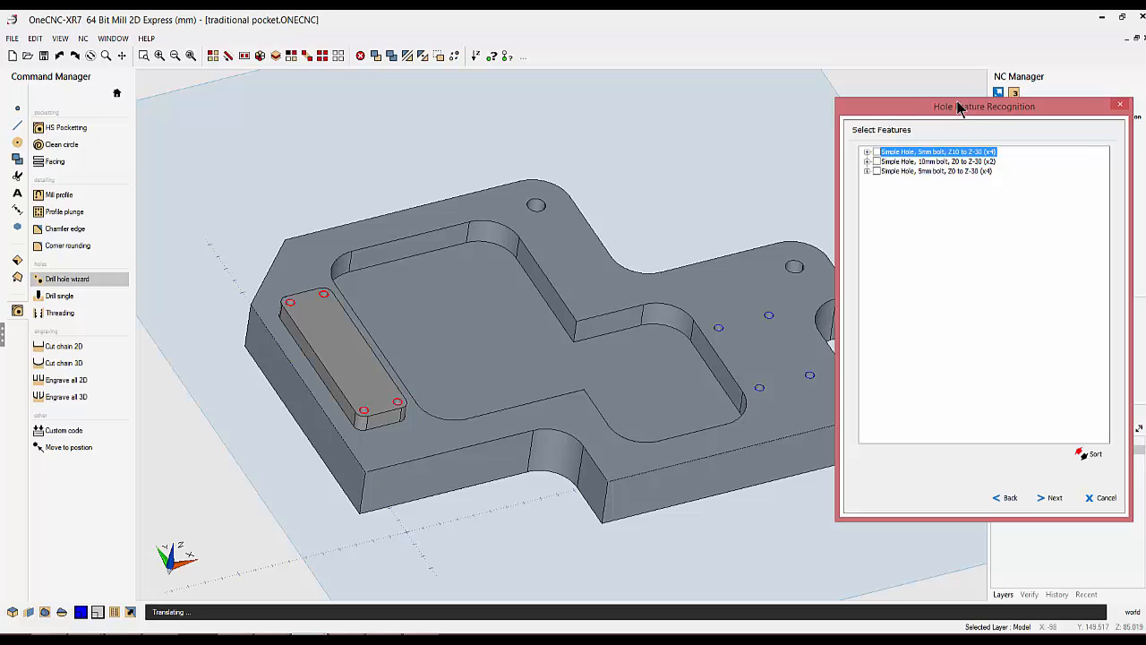
pyautogui.click(918, 161)
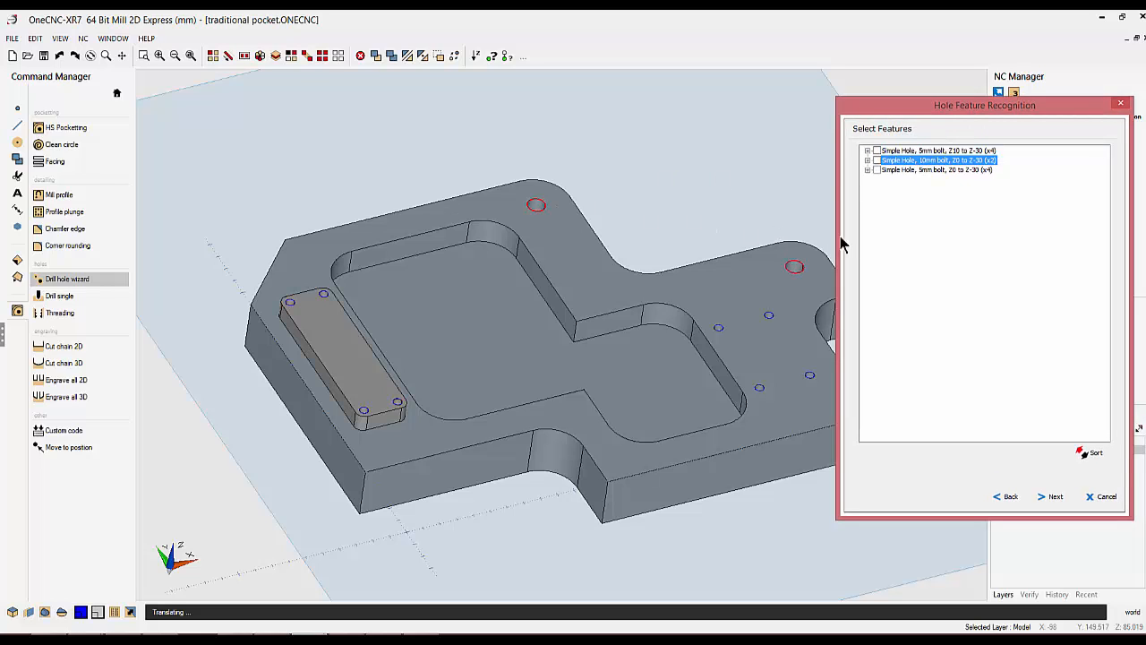
pyautogui.click(895, 169)
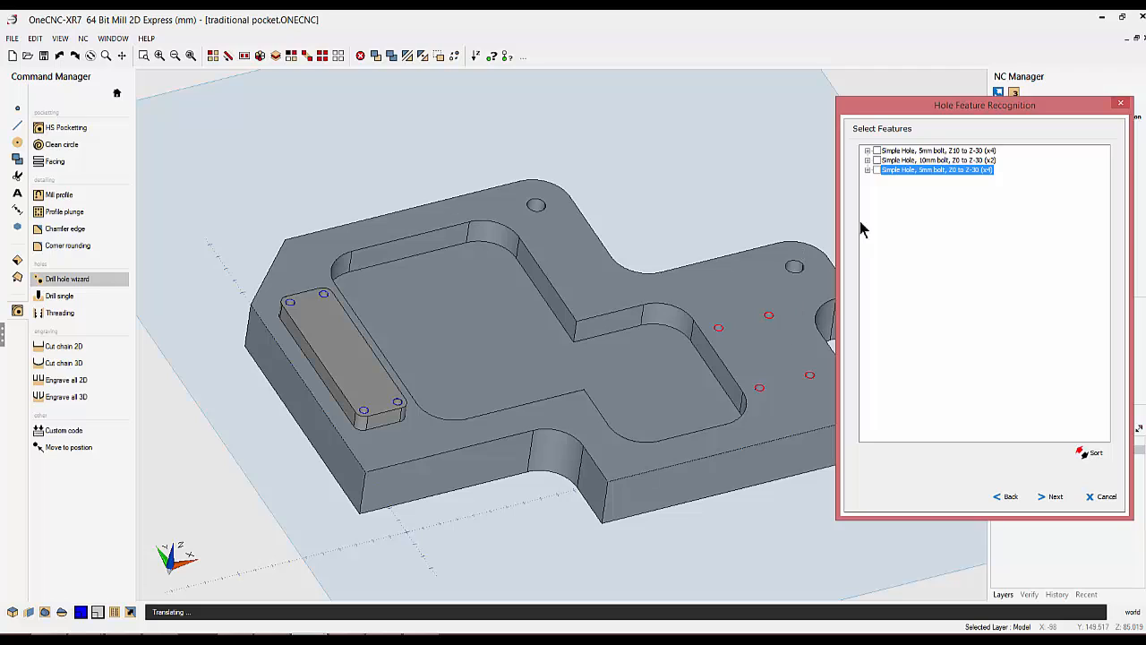
pyautogui.click(877, 151)
pyautogui.click(876, 170)
pyautogui.click(1054, 497)
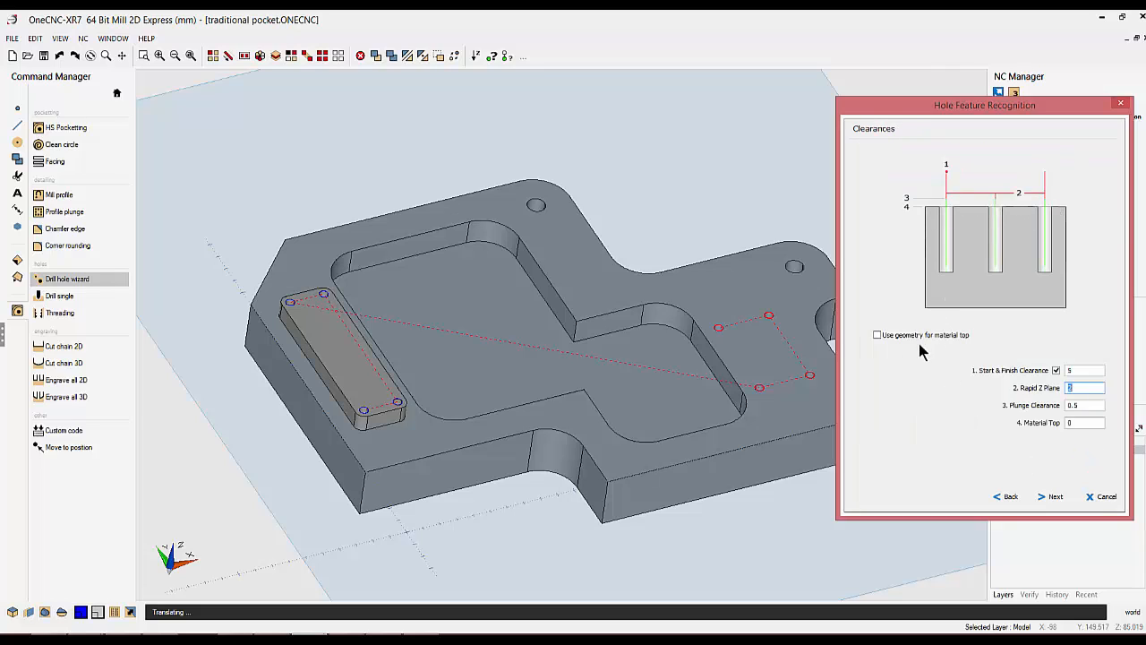
# Use geometry for the material top and generate the tapping operations with the "M6 tap 16mm full thread" hole definition.
pyautogui.click(878, 336)
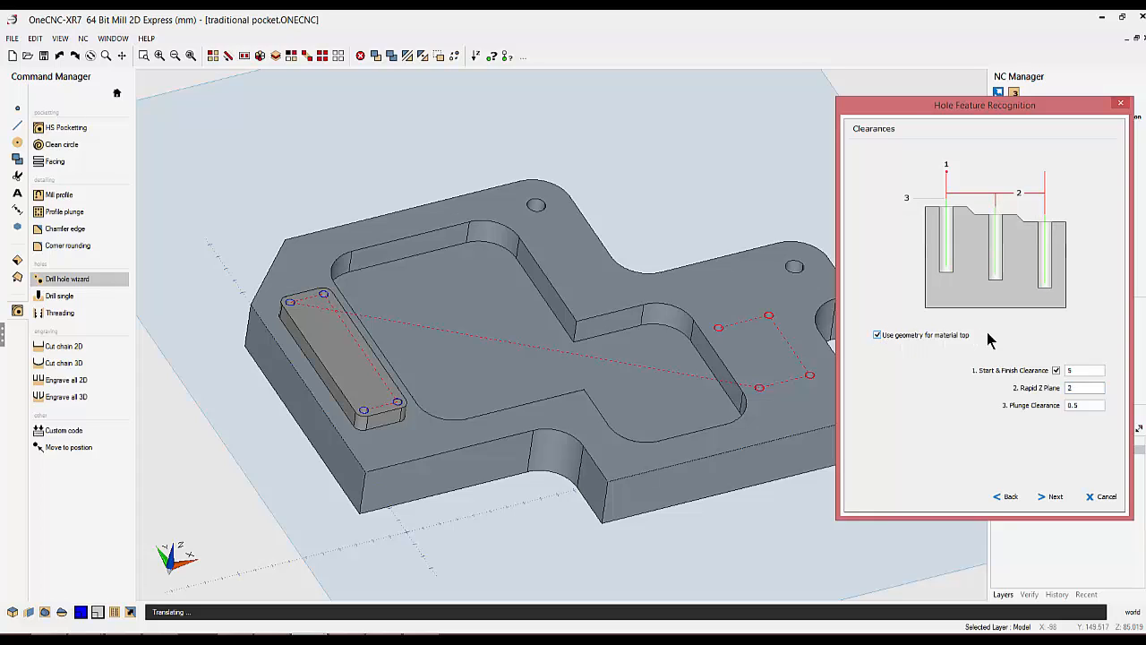
pyautogui.click(1051, 498)
pyautogui.click(907, 165)
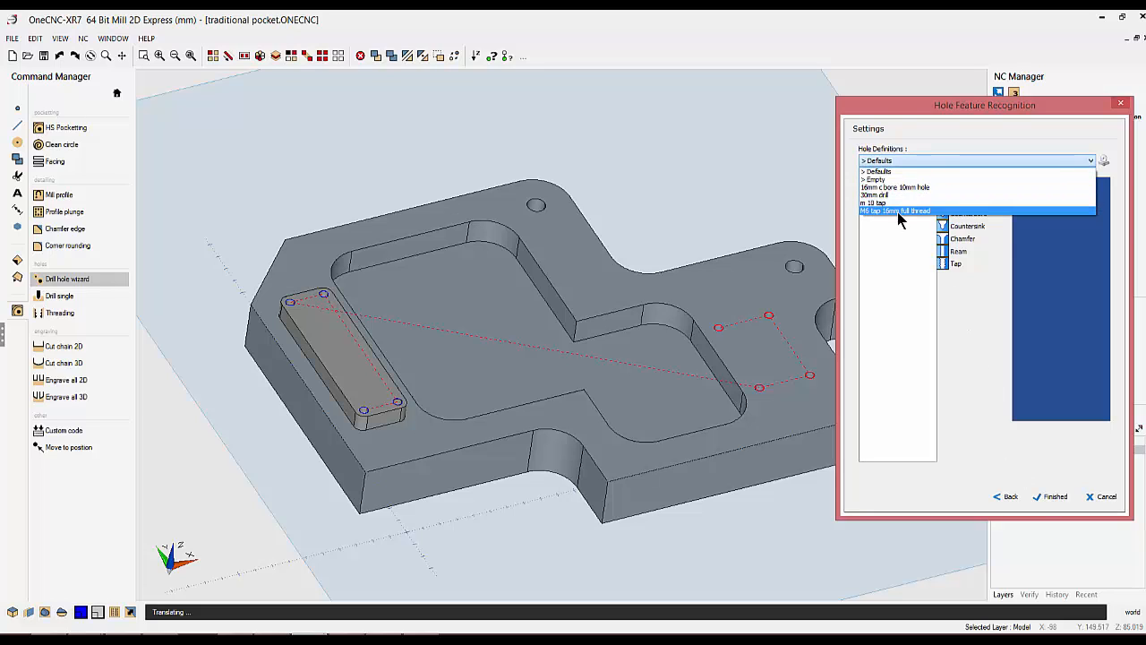
pyautogui.click(897, 211)
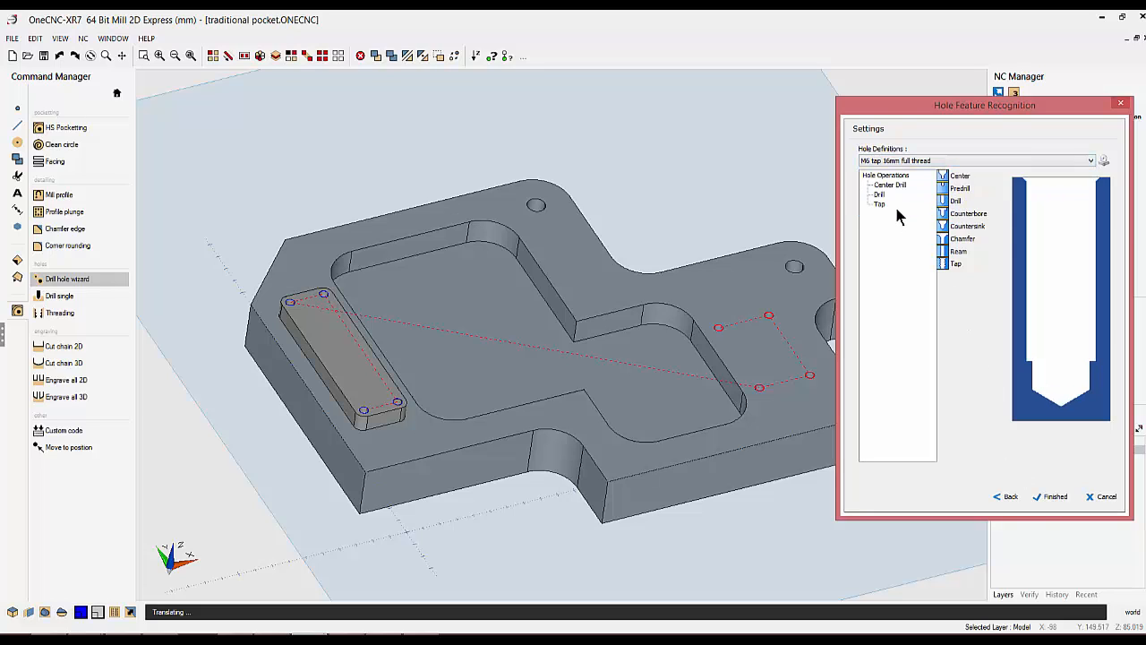
pyautogui.click(1054, 497)
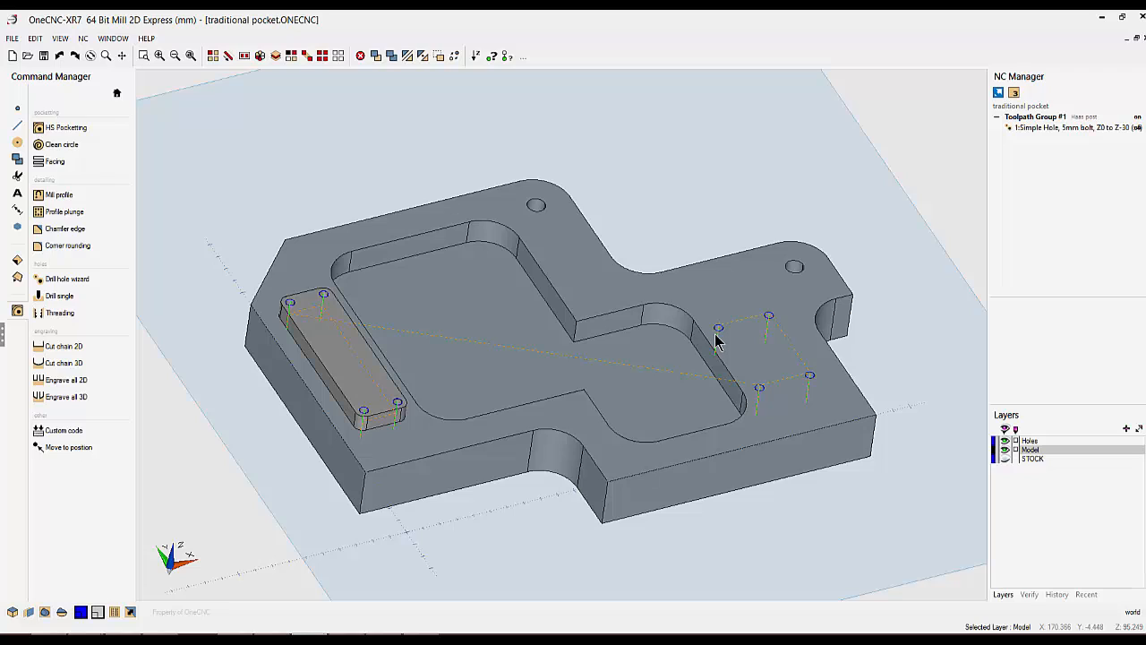
# Read the help topic on thread milling, from defining a single tip toolpath through to the thread mill options.
pyautogui.click(60, 313)
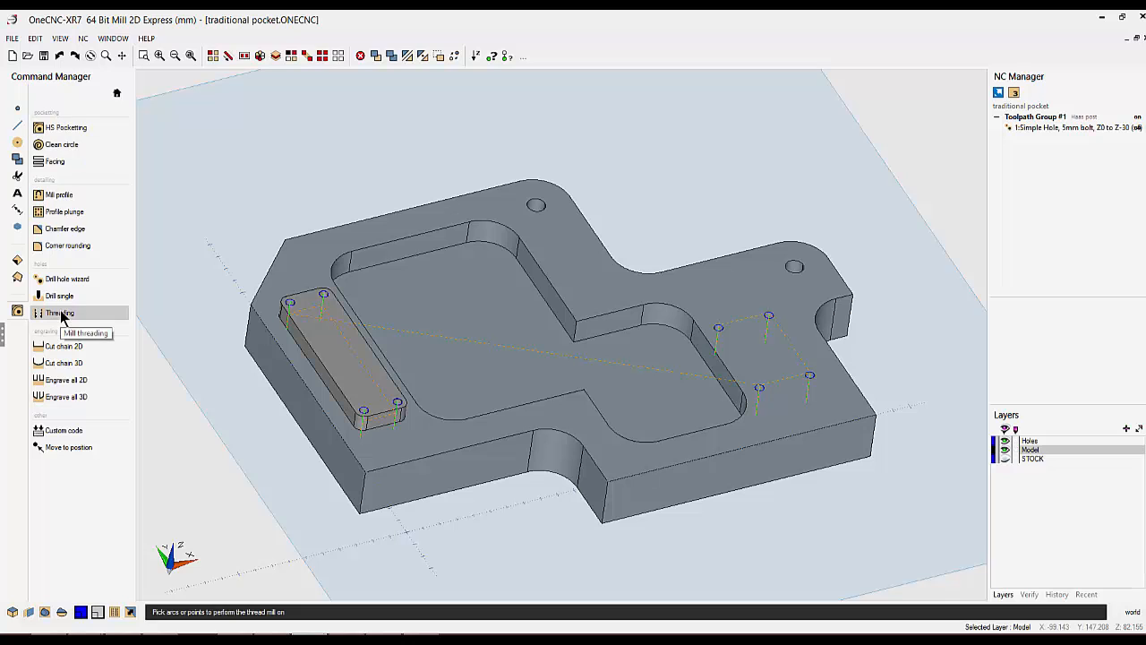
pyautogui.press('F1')
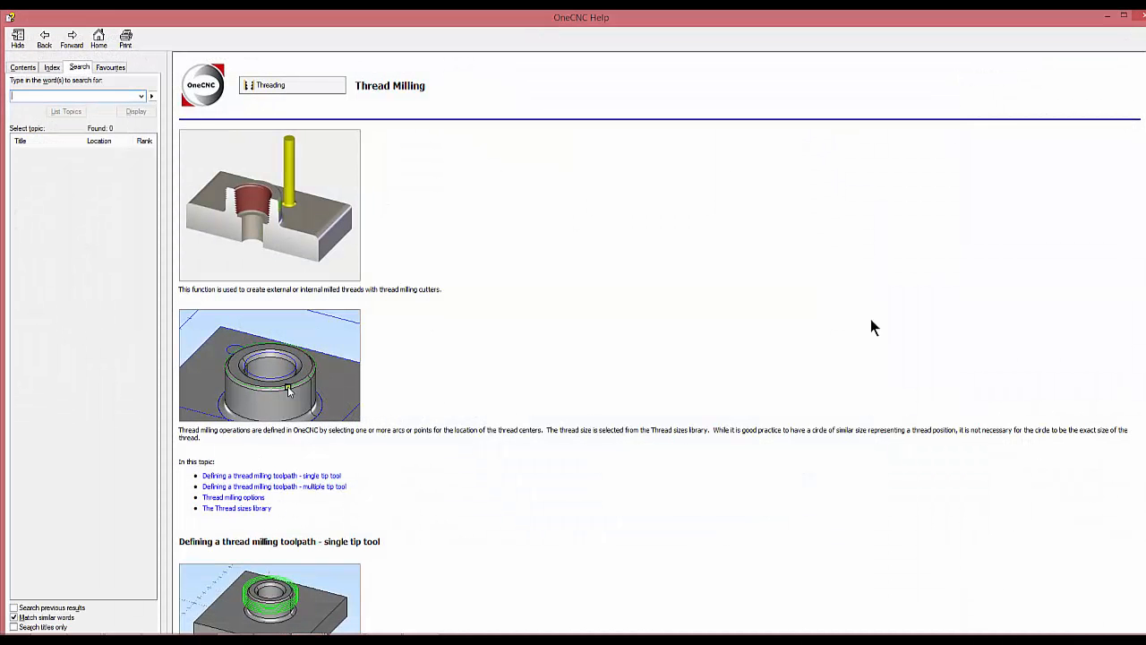
pyautogui.scroll(-10, 288, 390)
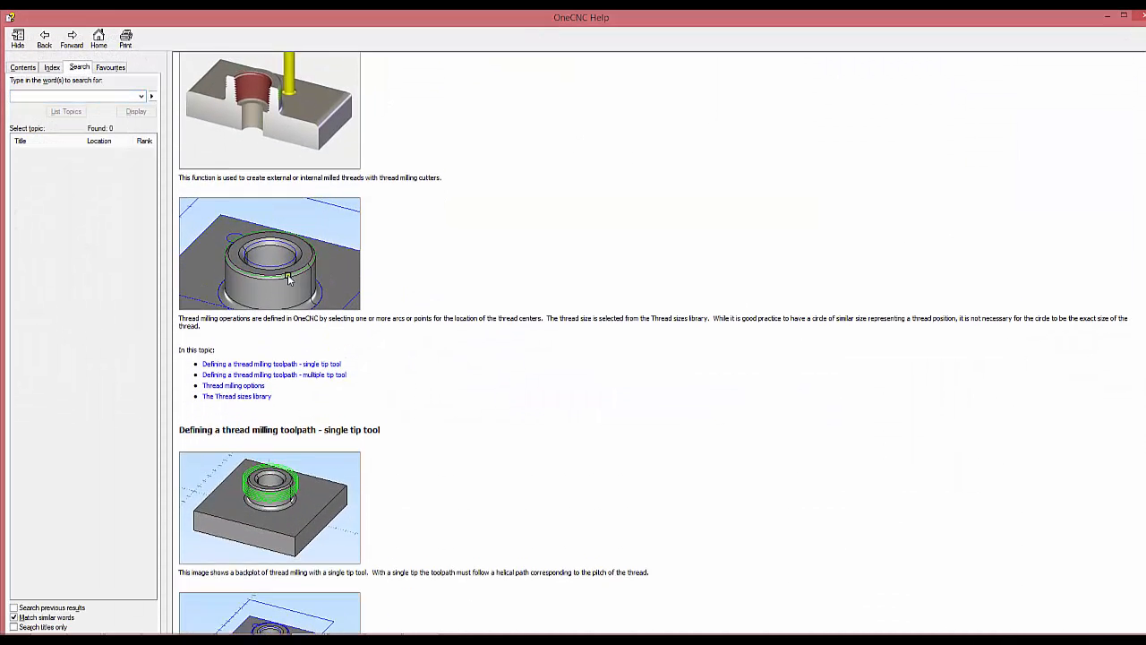
pyautogui.scroll(-11, 376, 358)
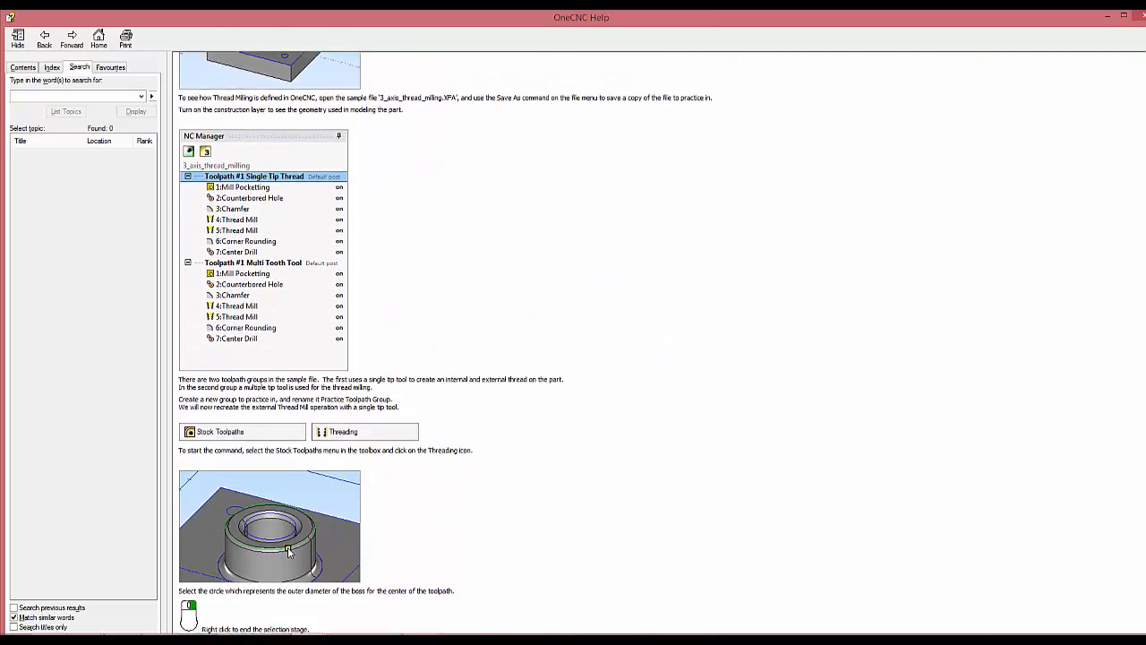
pyautogui.scroll(-13, 376, 359)
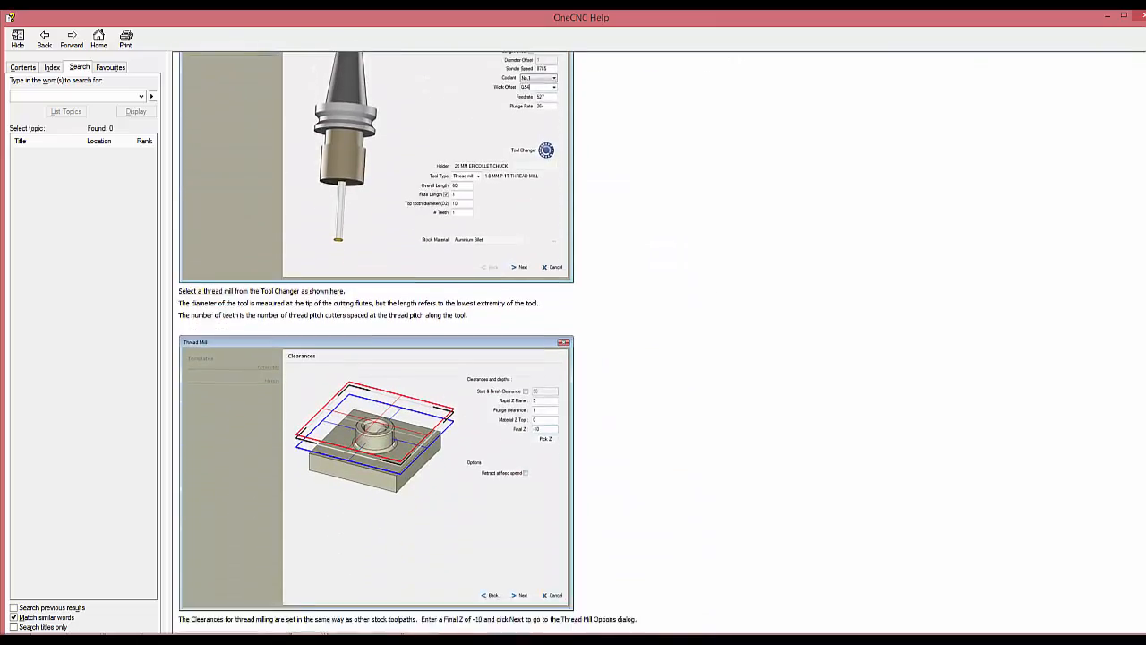
pyautogui.scroll(-15, 376, 359)
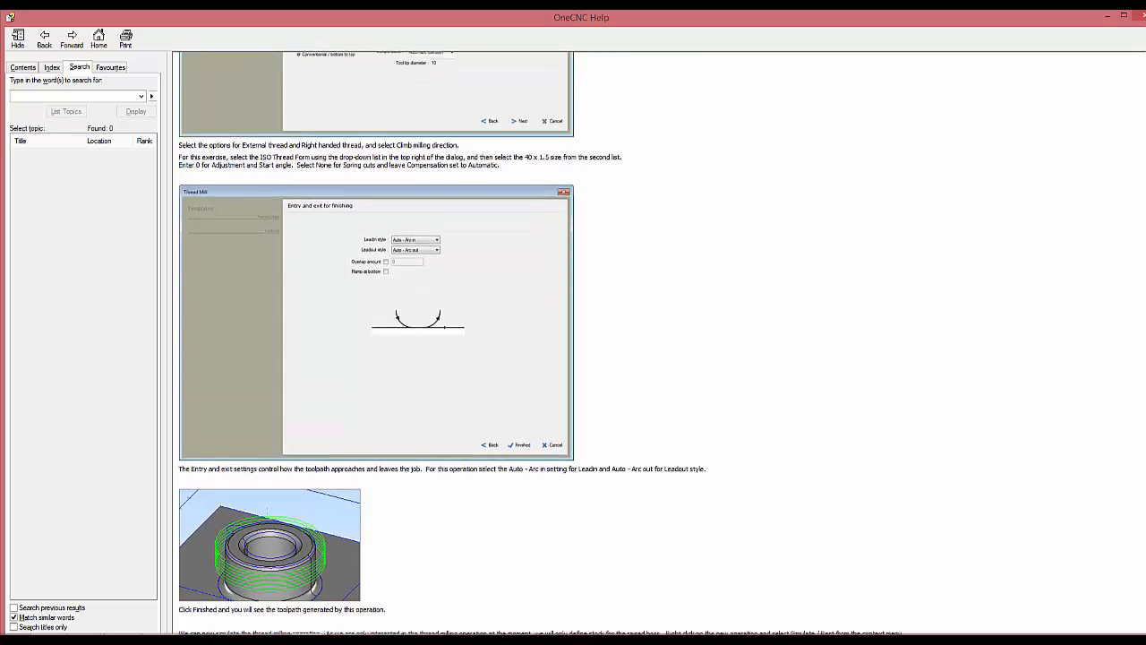
pyautogui.scroll(-18, 1141, 456)
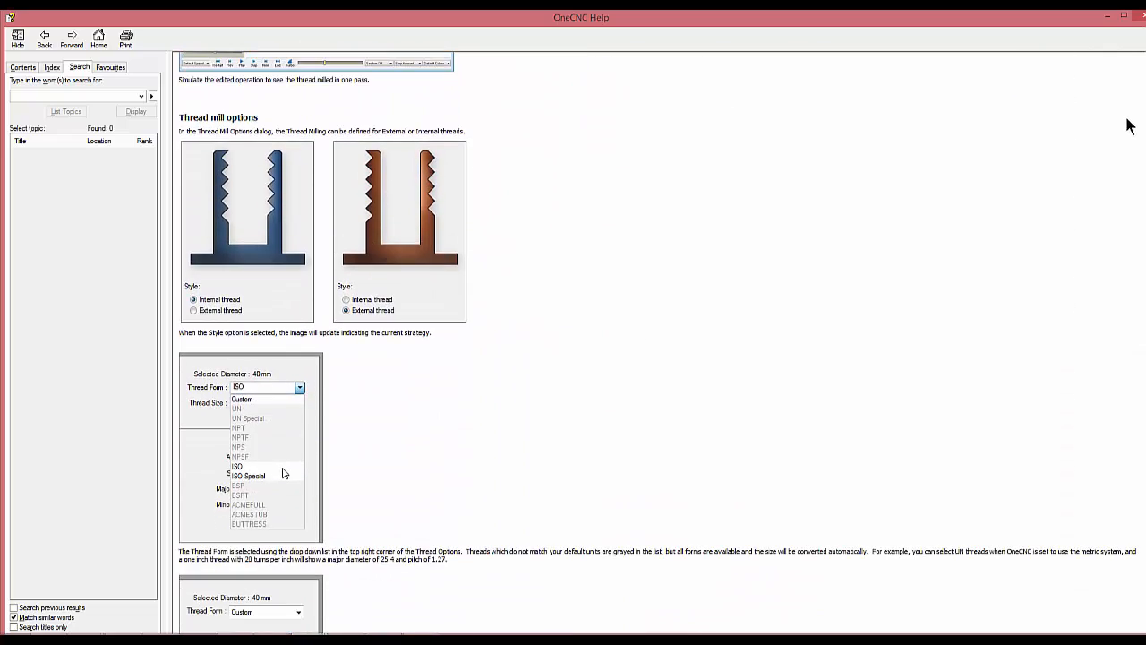
pyautogui.click(1137, 15)
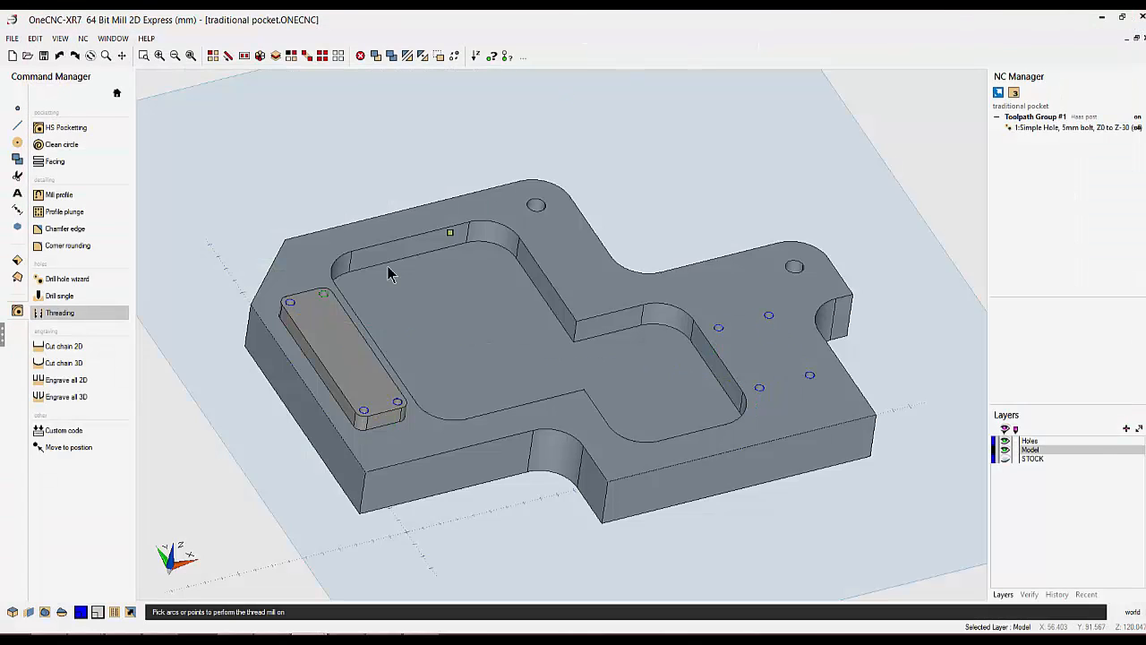
# Look through the help topics for the transform commands Move, Copy move, Rotate, Rotate around line and Mirror.
pyautogui.click(17, 158)
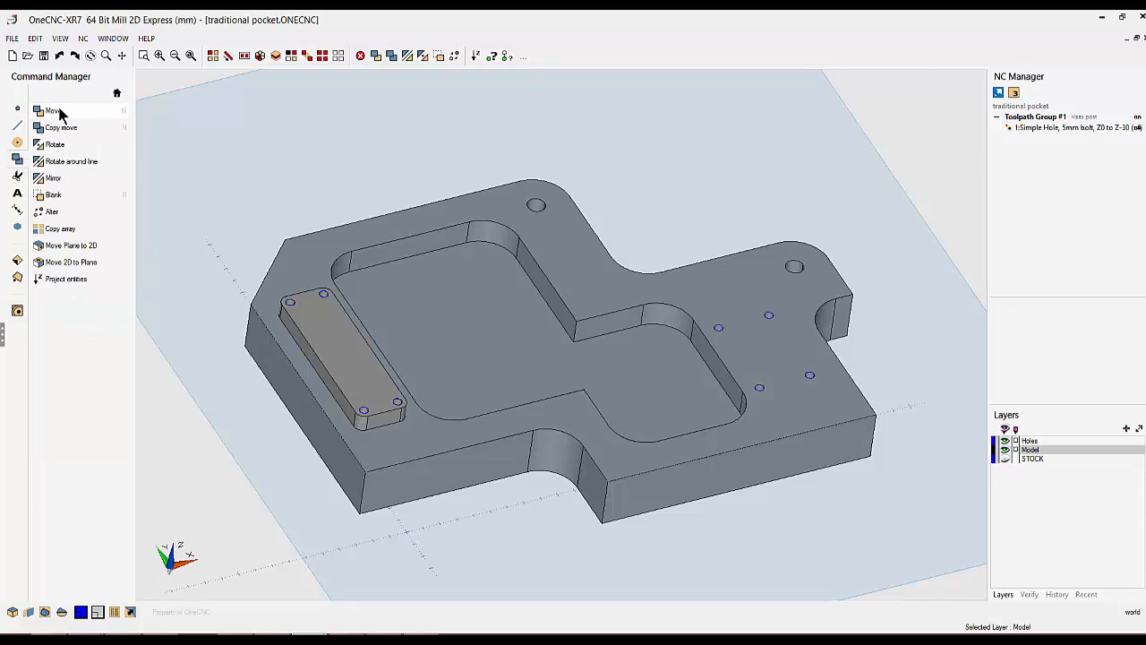
pyautogui.click(60, 110)
pyautogui.press('F1')
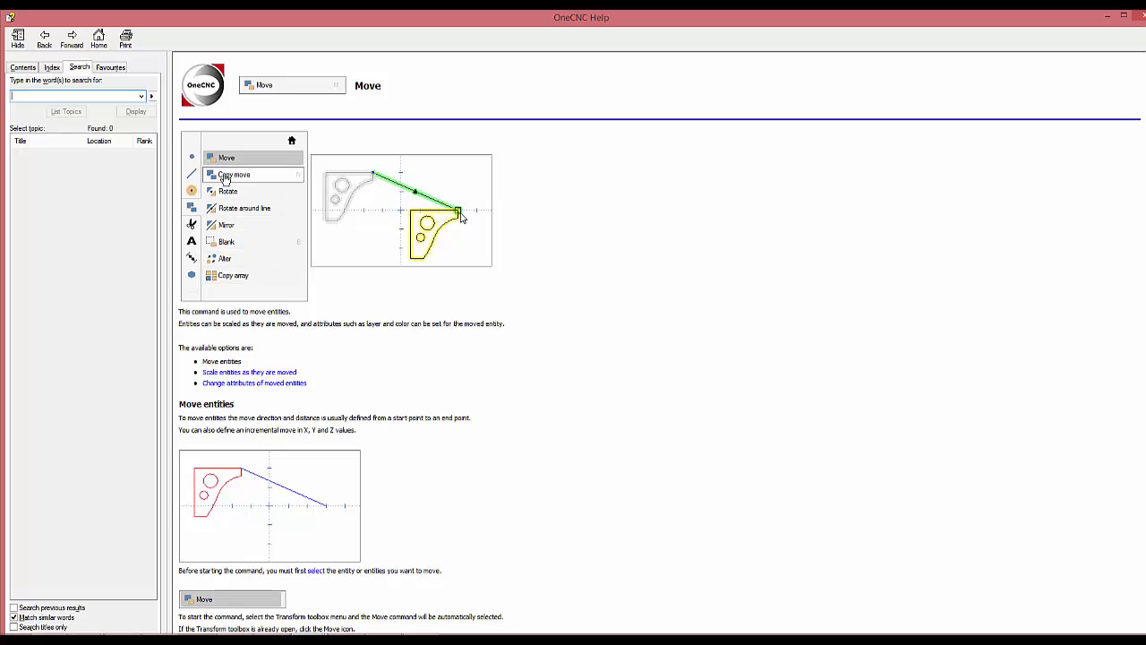
pyautogui.click(225, 177)
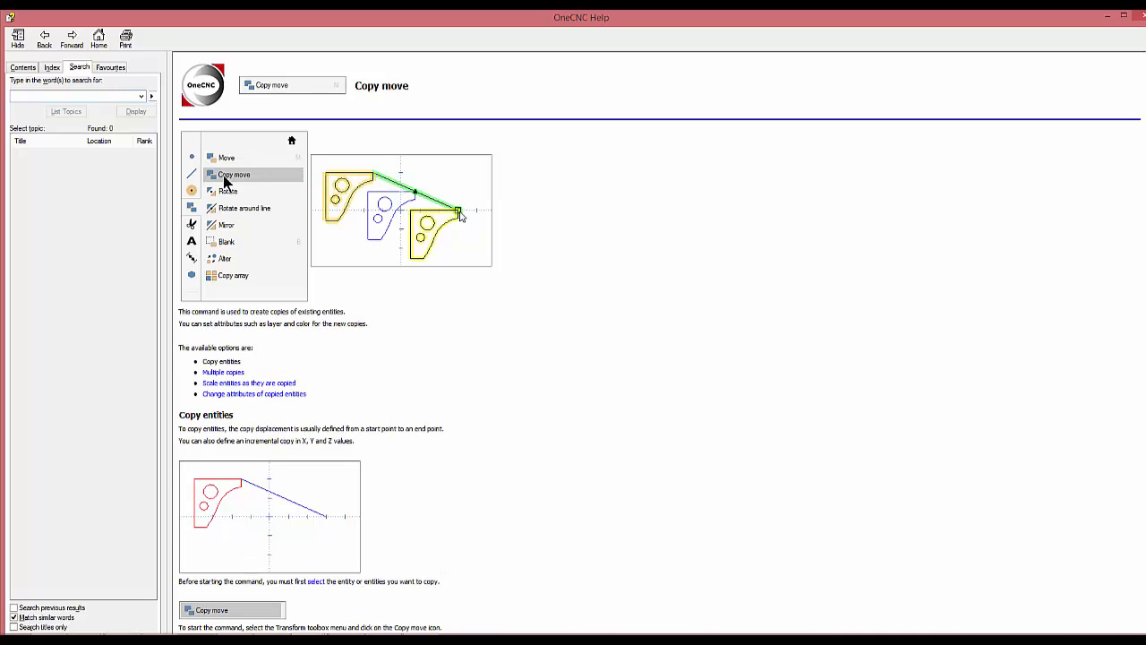
pyautogui.click(225, 193)
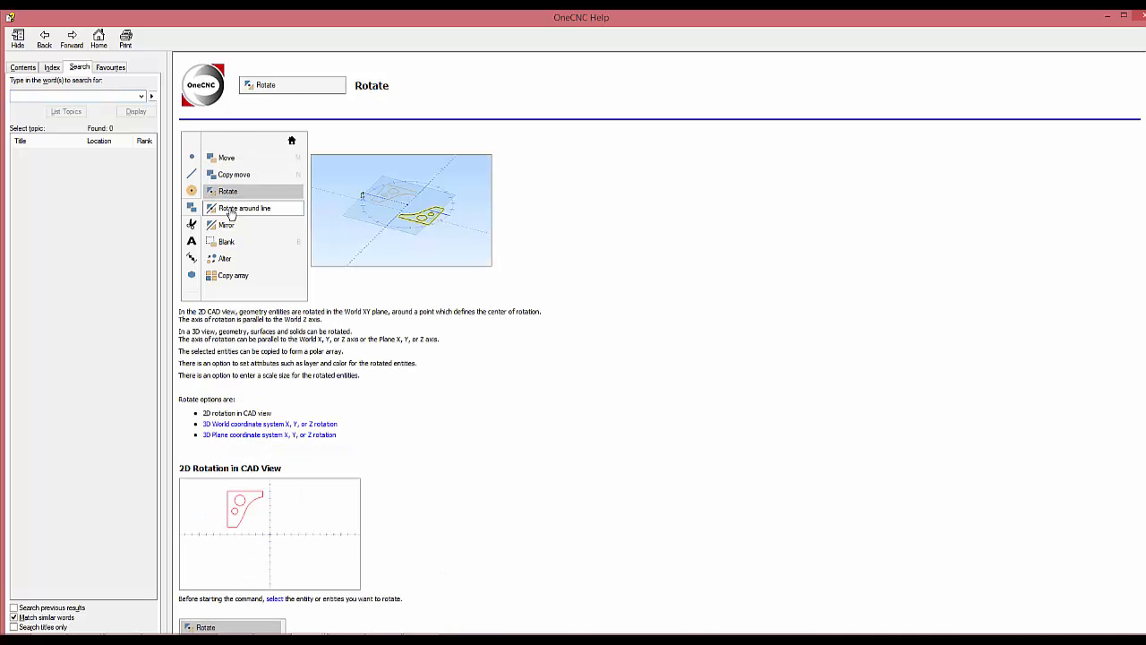
pyautogui.click(230, 210)
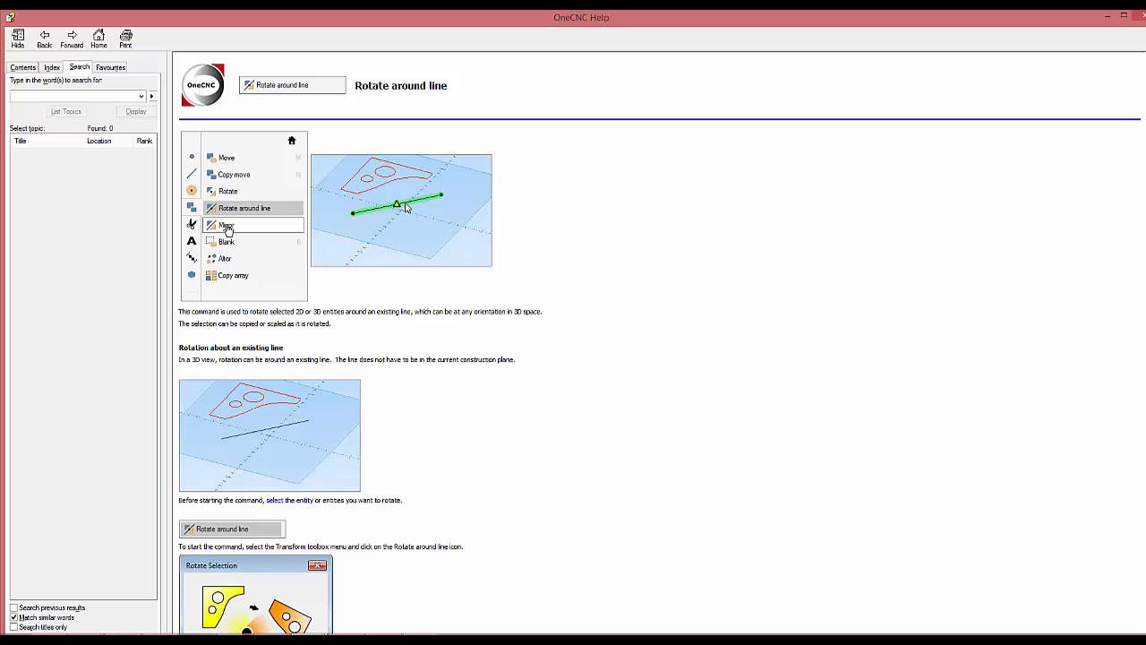
pyautogui.click(225, 229)
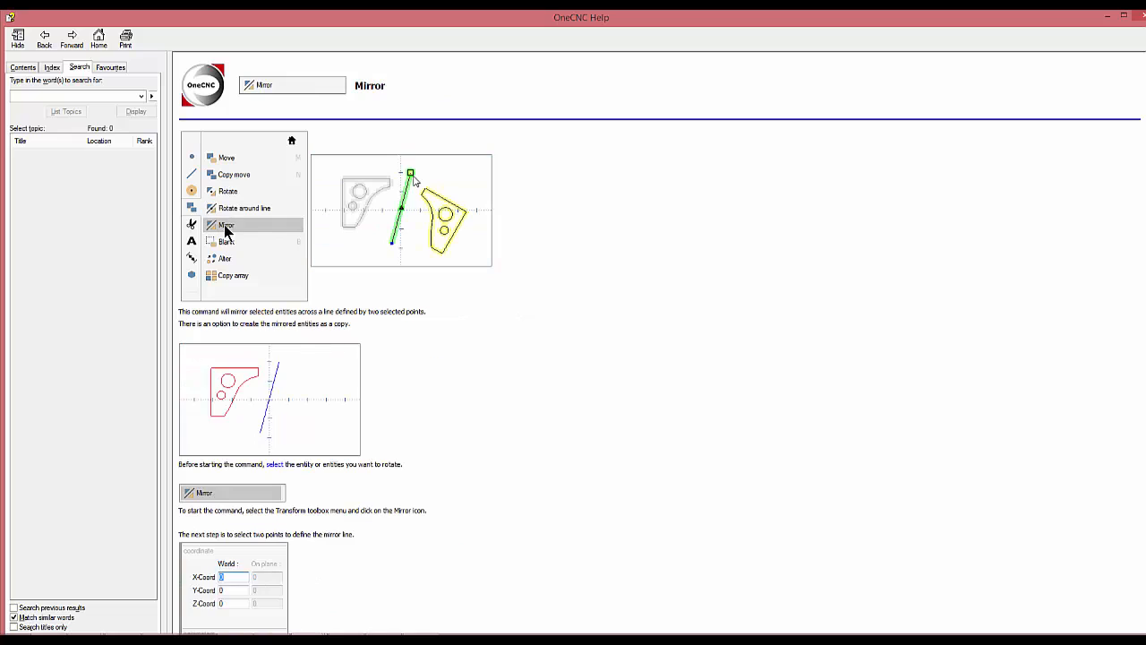
pyautogui.click(1138, 15)
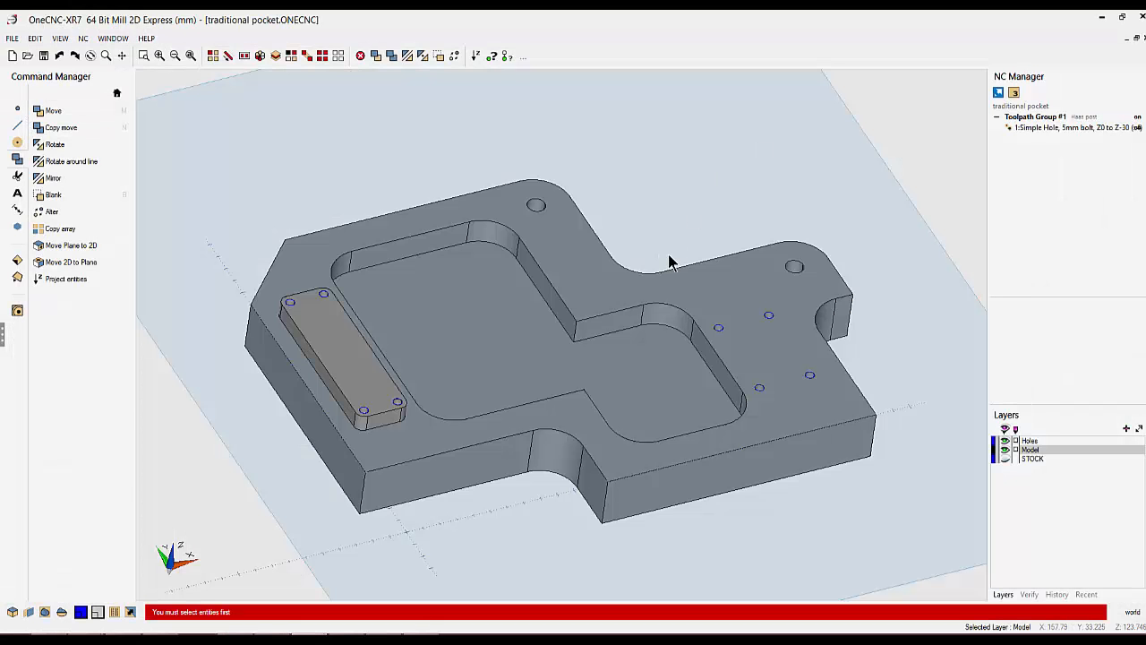